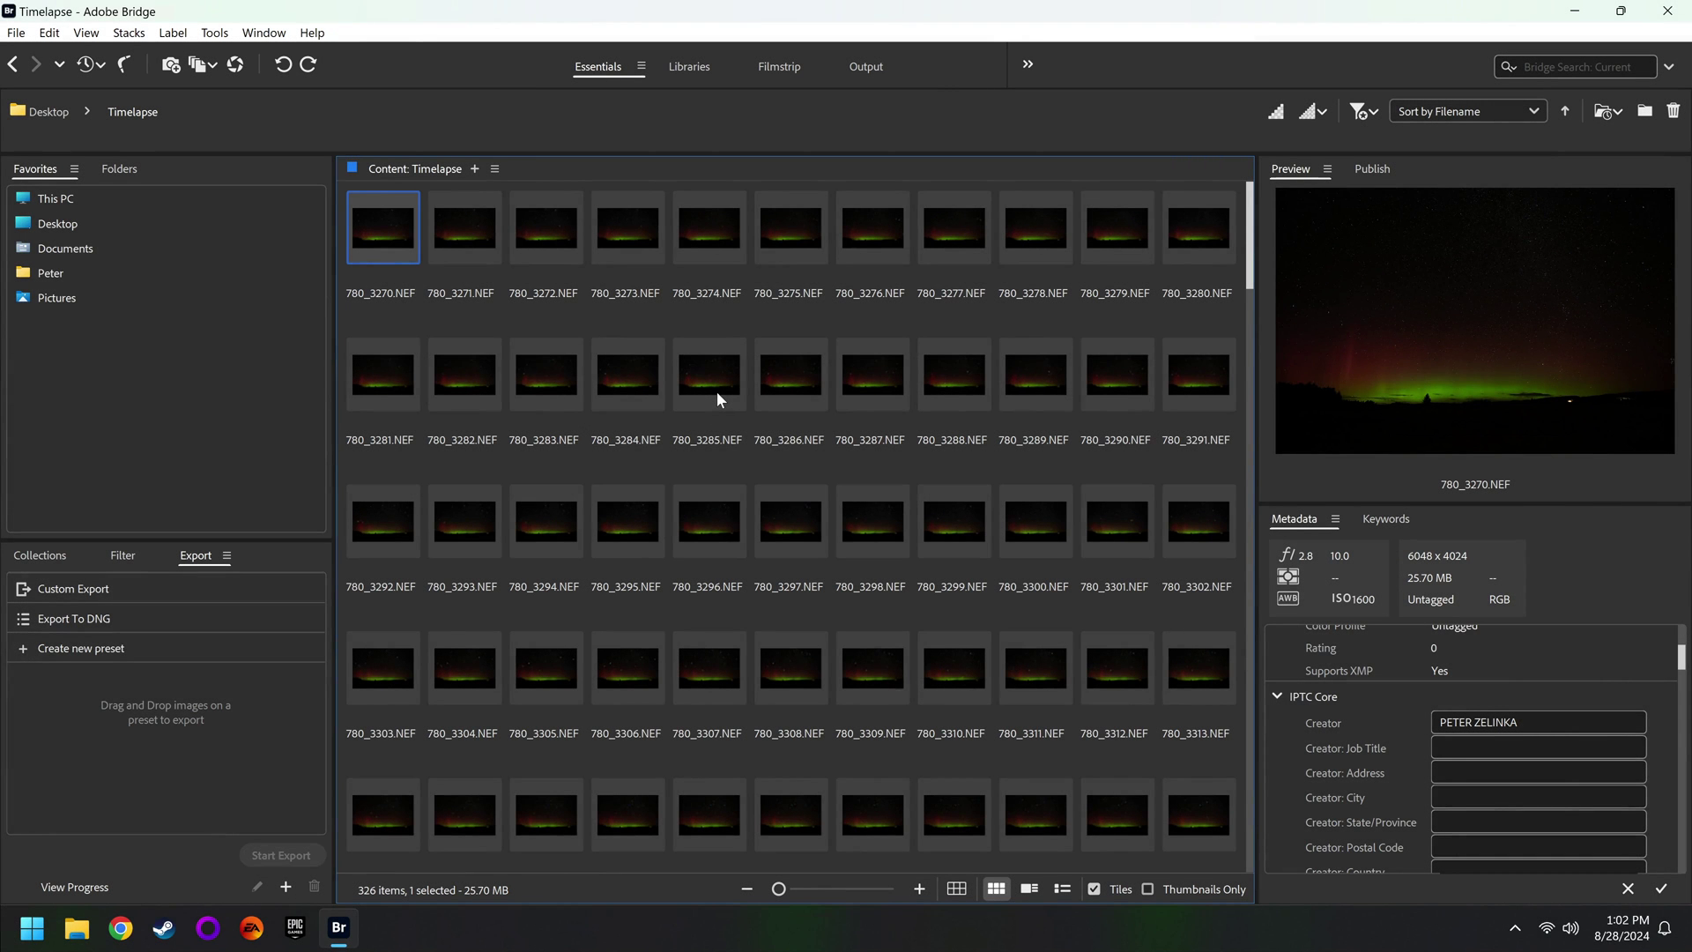
Select all 326 NEF timelapse frames in Bridge and open them together in Camera Raw
scroll(705, 341, down, 5)
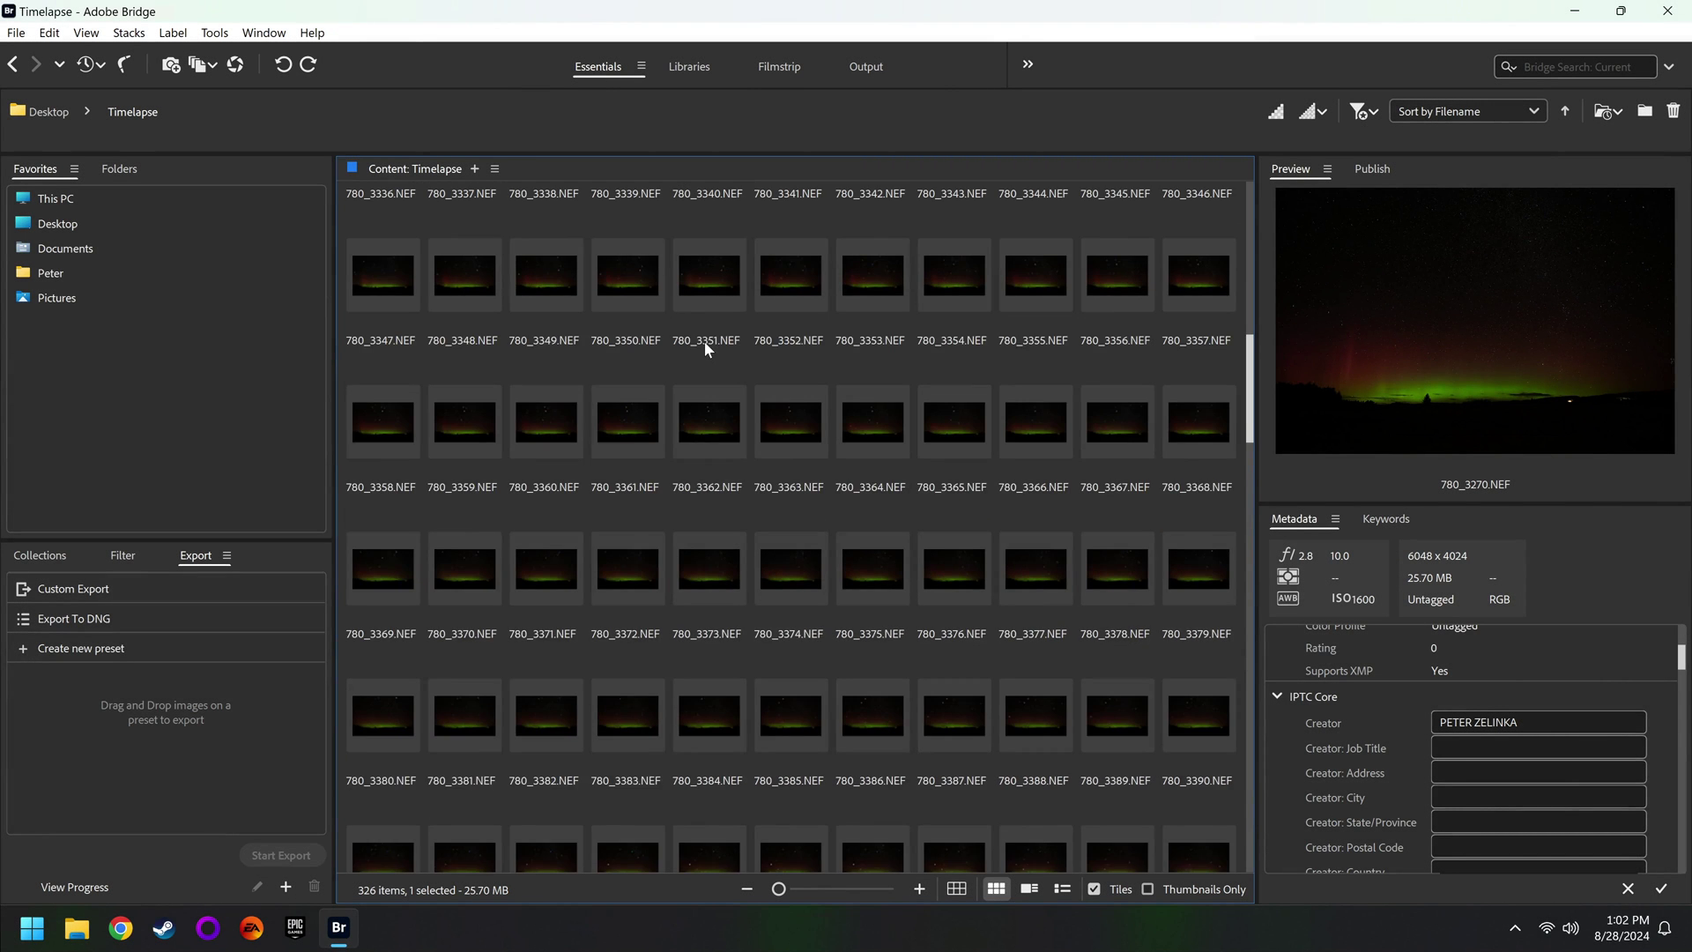
scroll(705, 341, up, 5)
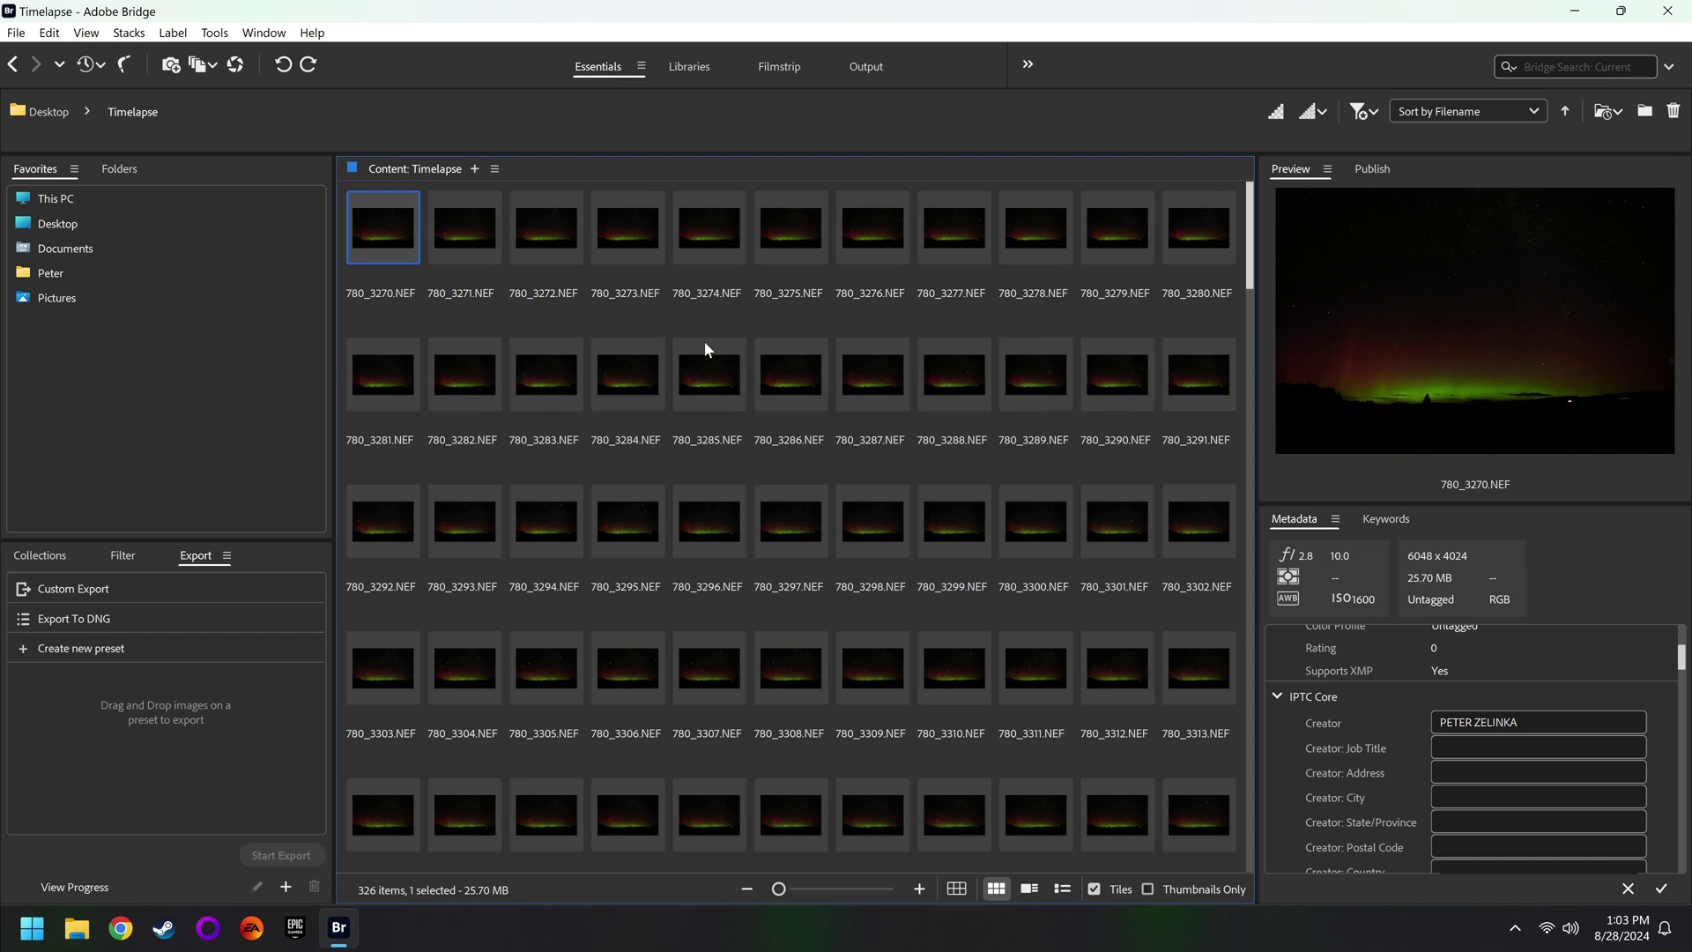
key(ctrl+a)
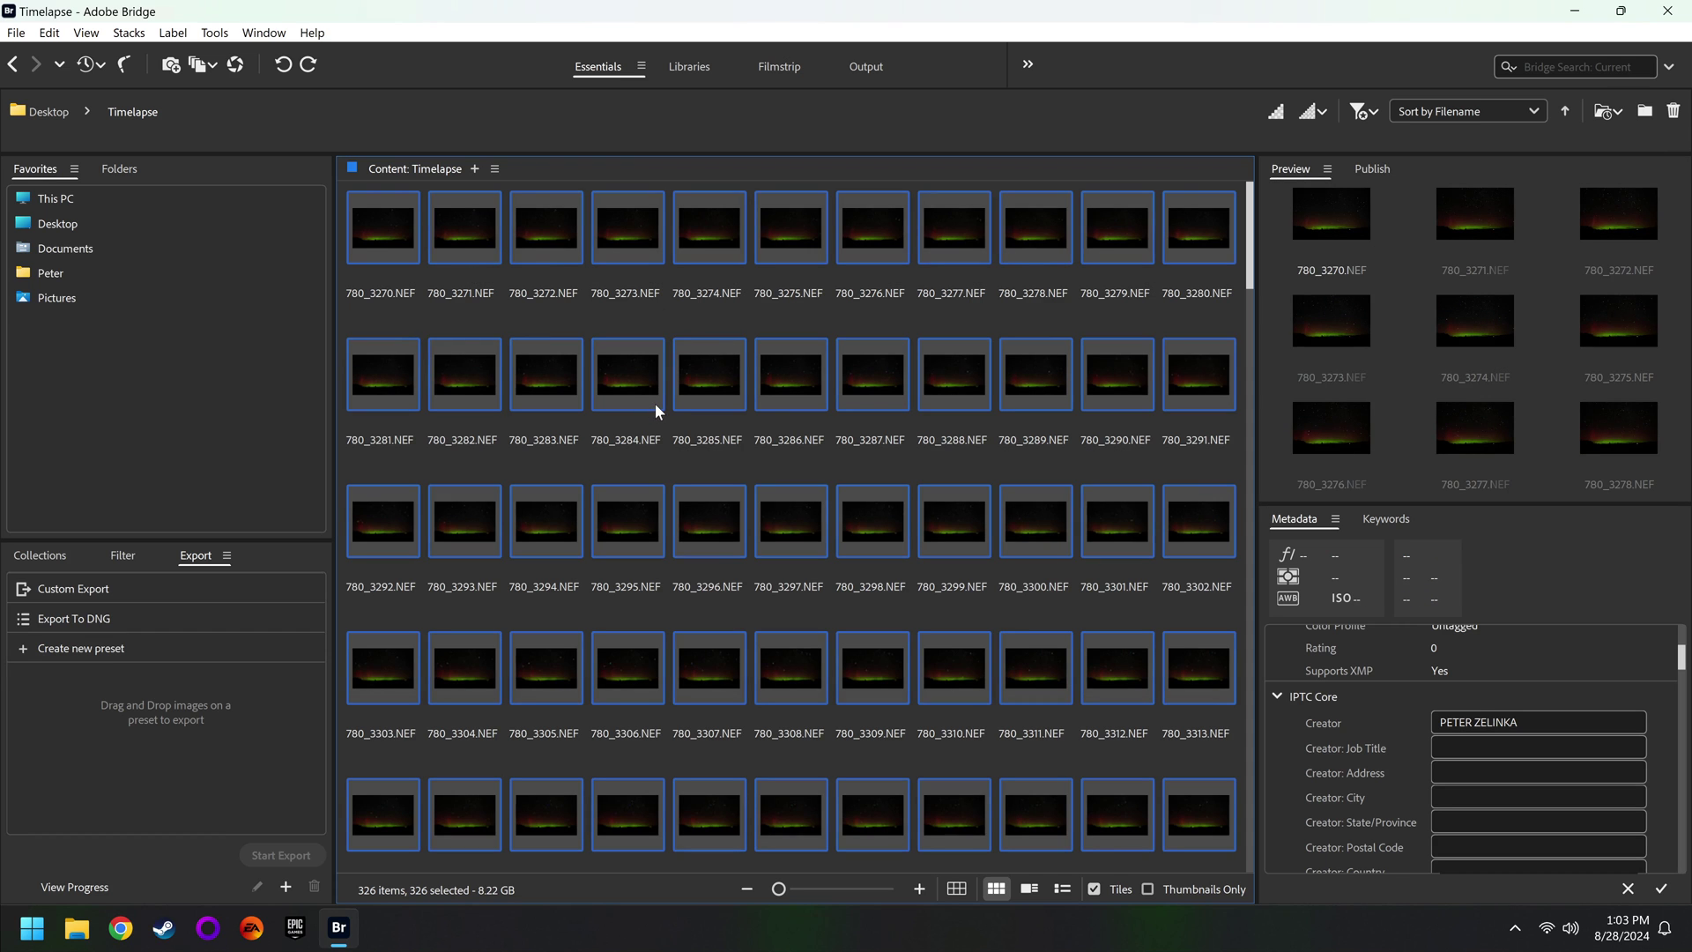
right_click(626, 223)
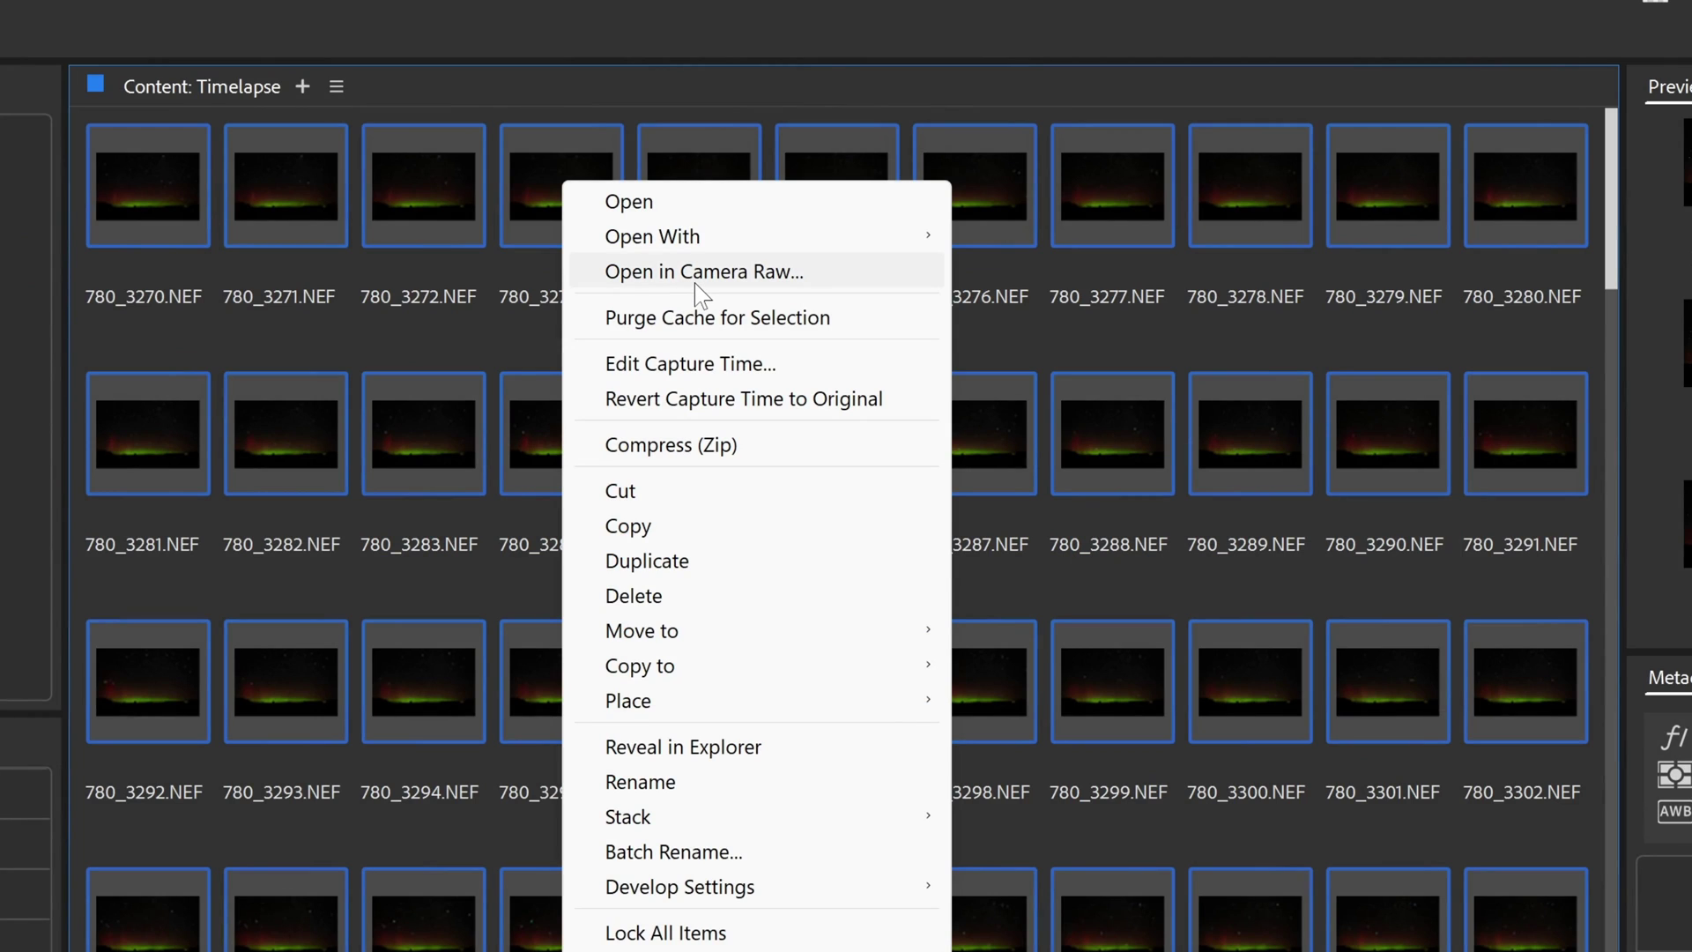
click(694, 273)
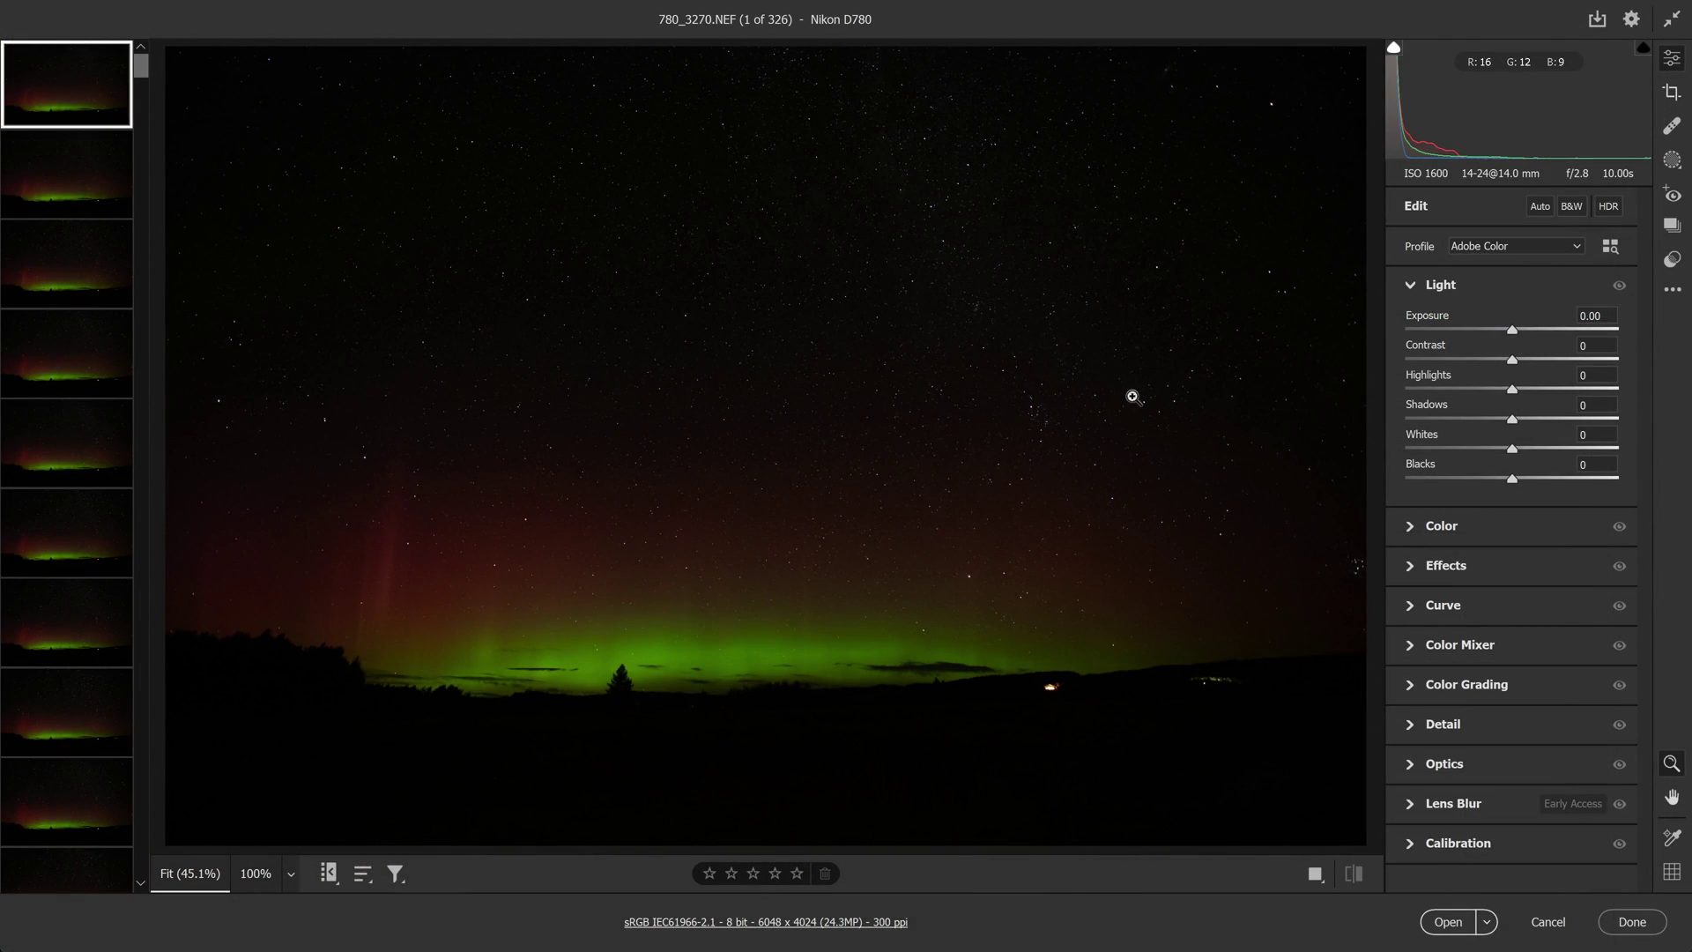
Set Light to Exposure +2.50, Highlights -38, Shadows +70, Contrast +9, Whites +9, Blacks +14
drag(1511, 333, 1571, 332)
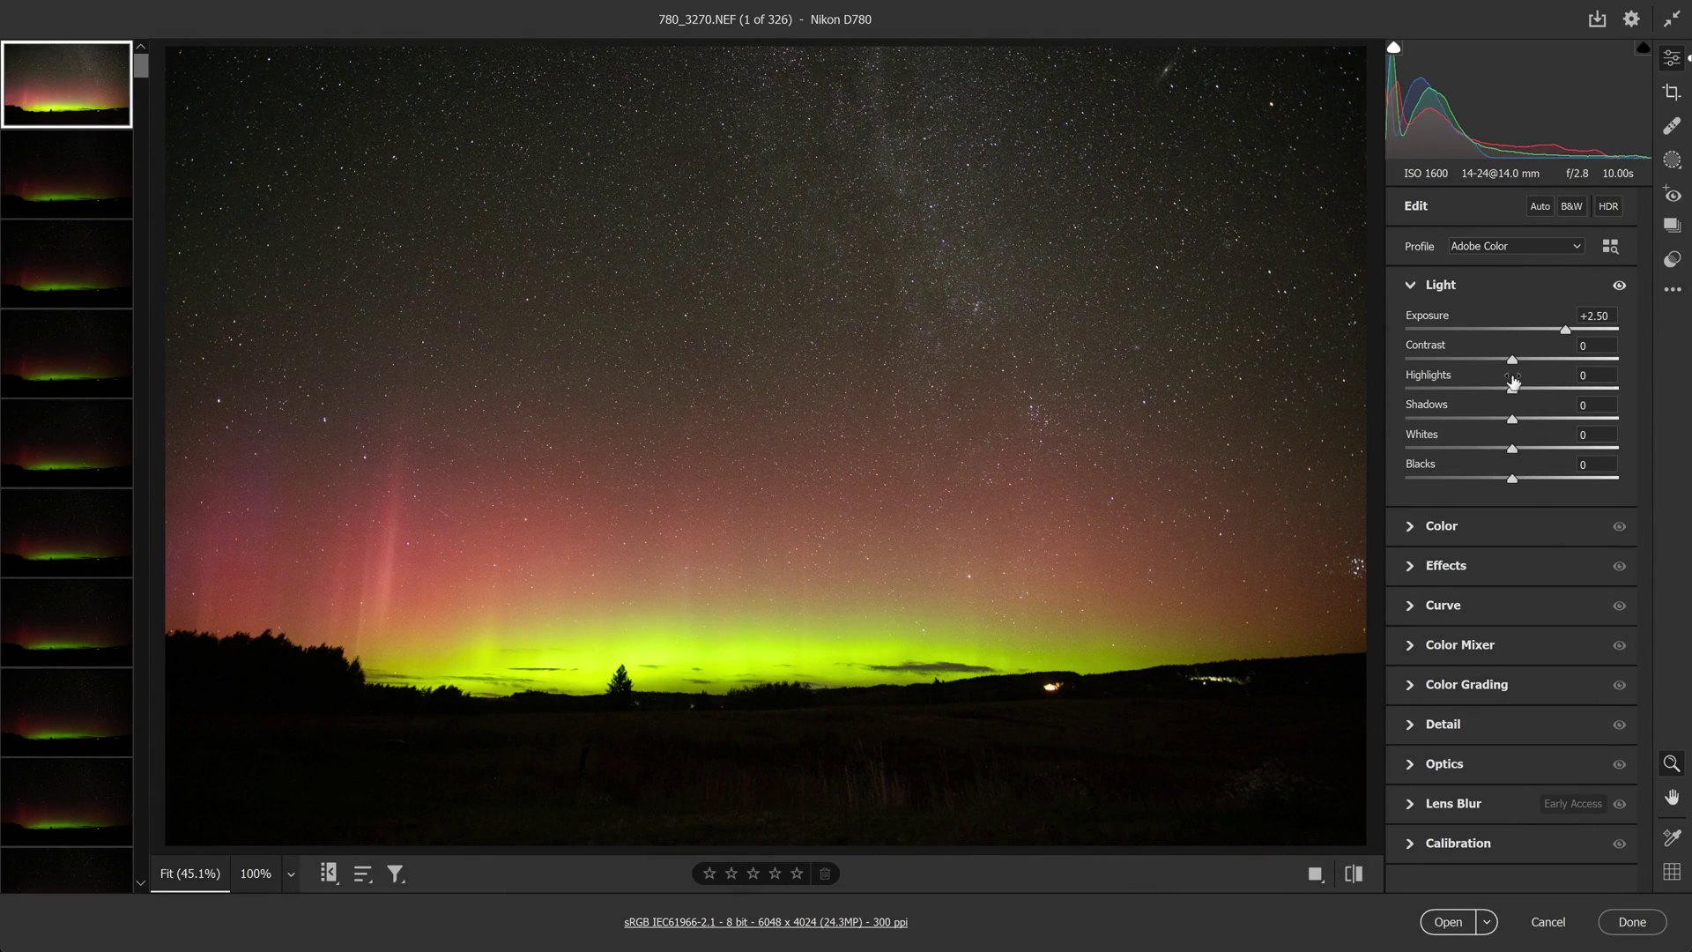
drag(1512, 389, 1586, 419)
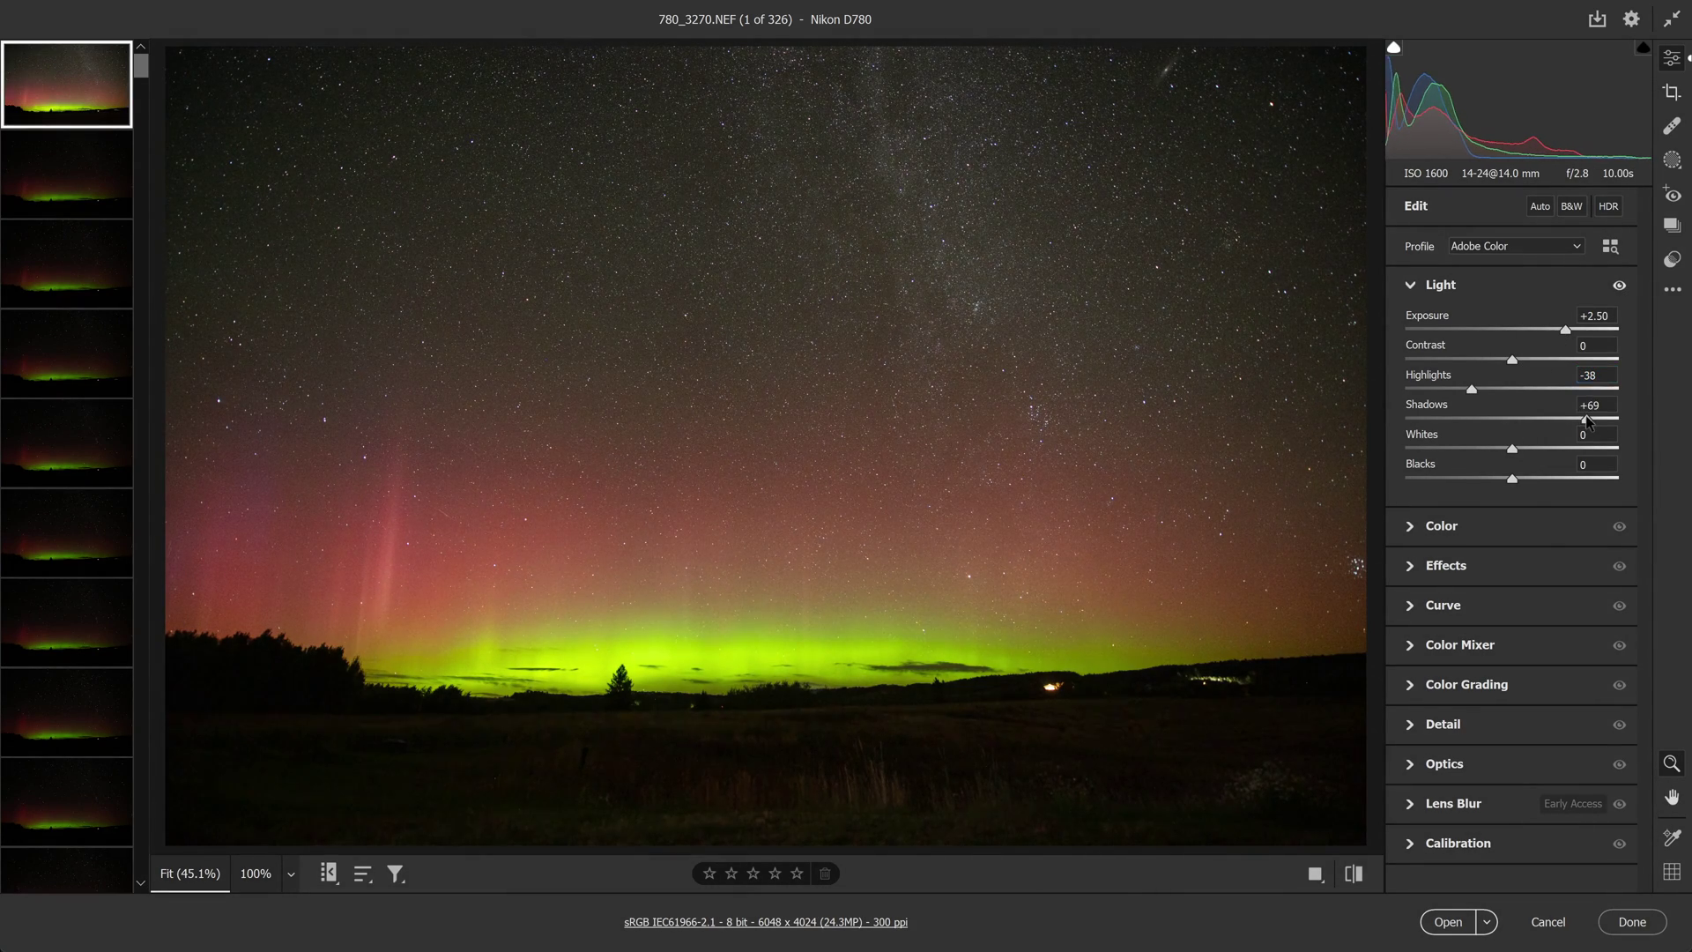
mouse_move(1519, 480)
mouse_down()
mouse_move(1542, 480)
mouse_move(1522, 448)
mouse_up()
drag(1513, 360, 1522, 359)
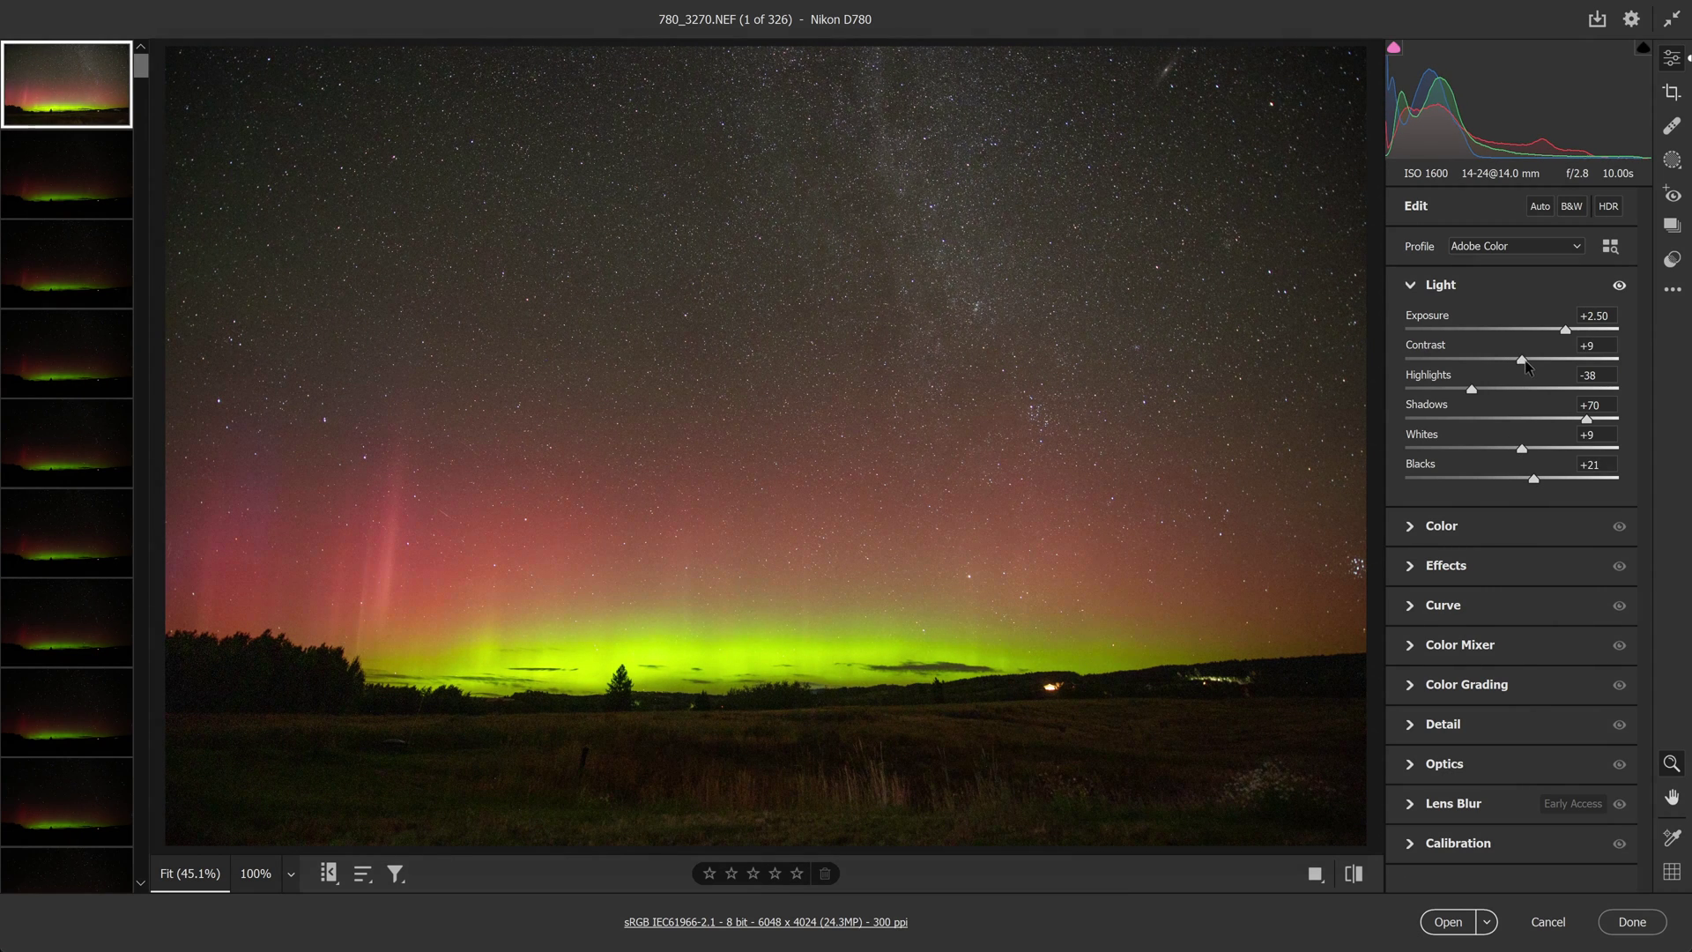
Cool the frame to Temperature 4350 and Tint +52 with Saturation +12
click(1442, 526)
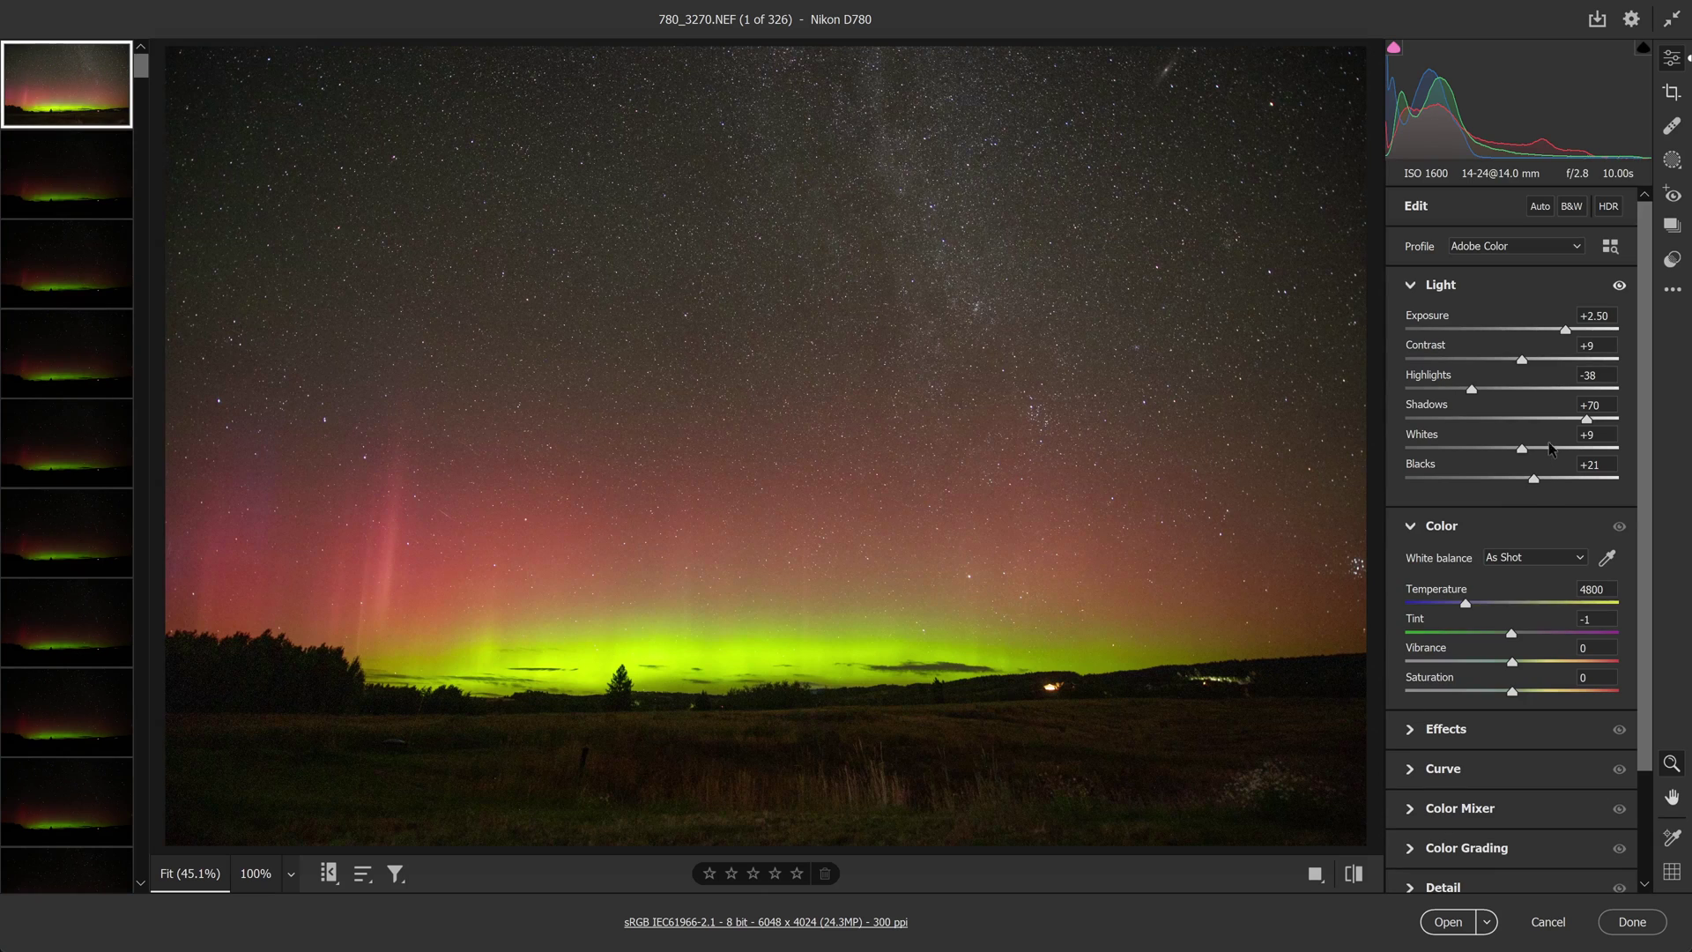
drag(1465, 604, 1545, 633)
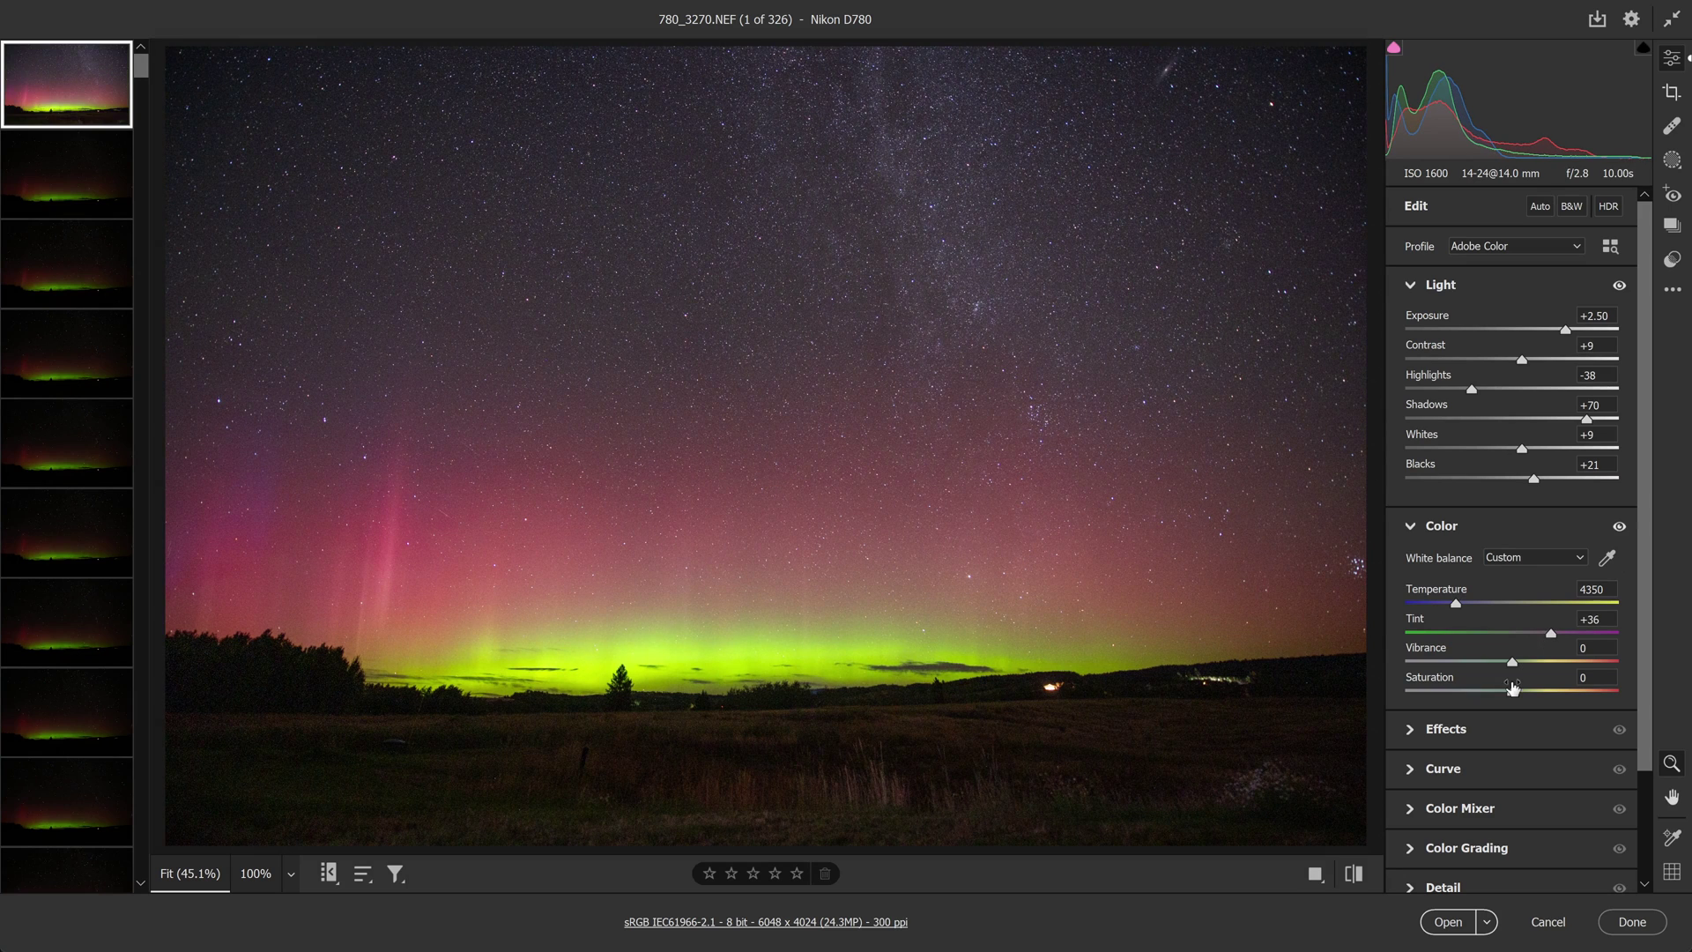
drag(1512, 691, 1567, 634)
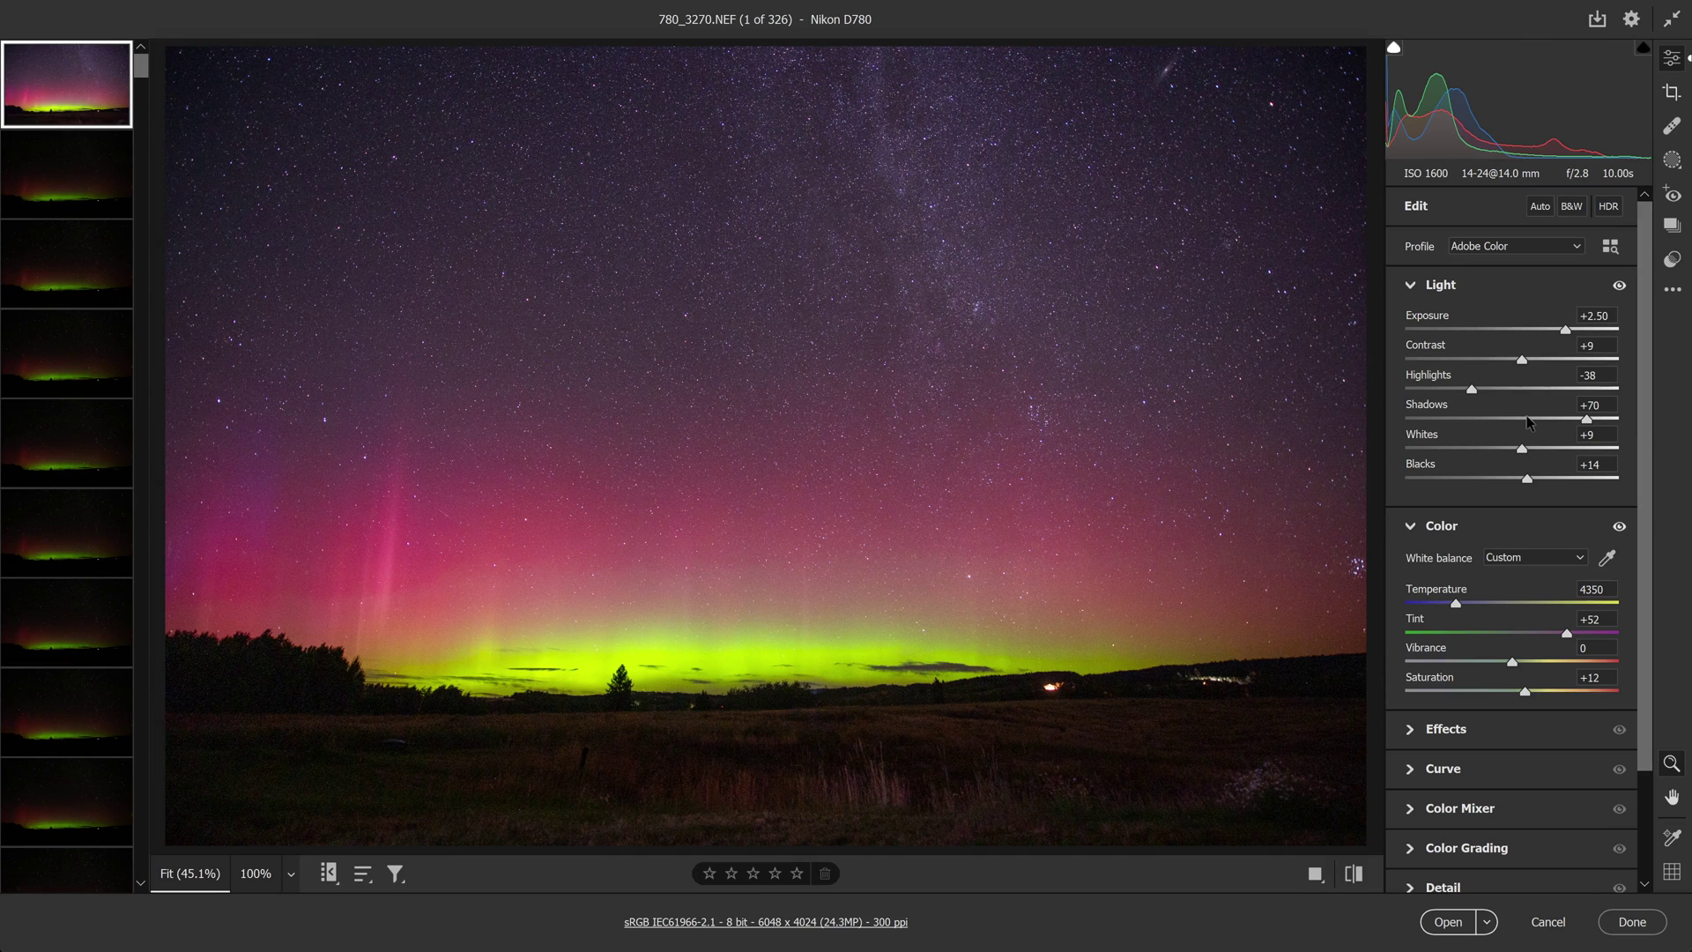
Reset Highlights, Shadows, Whites and Blacks to 0, leaving Exposure +2.95 and Contrast +1
click(1524, 420)
drag(1521, 424, 1513, 394)
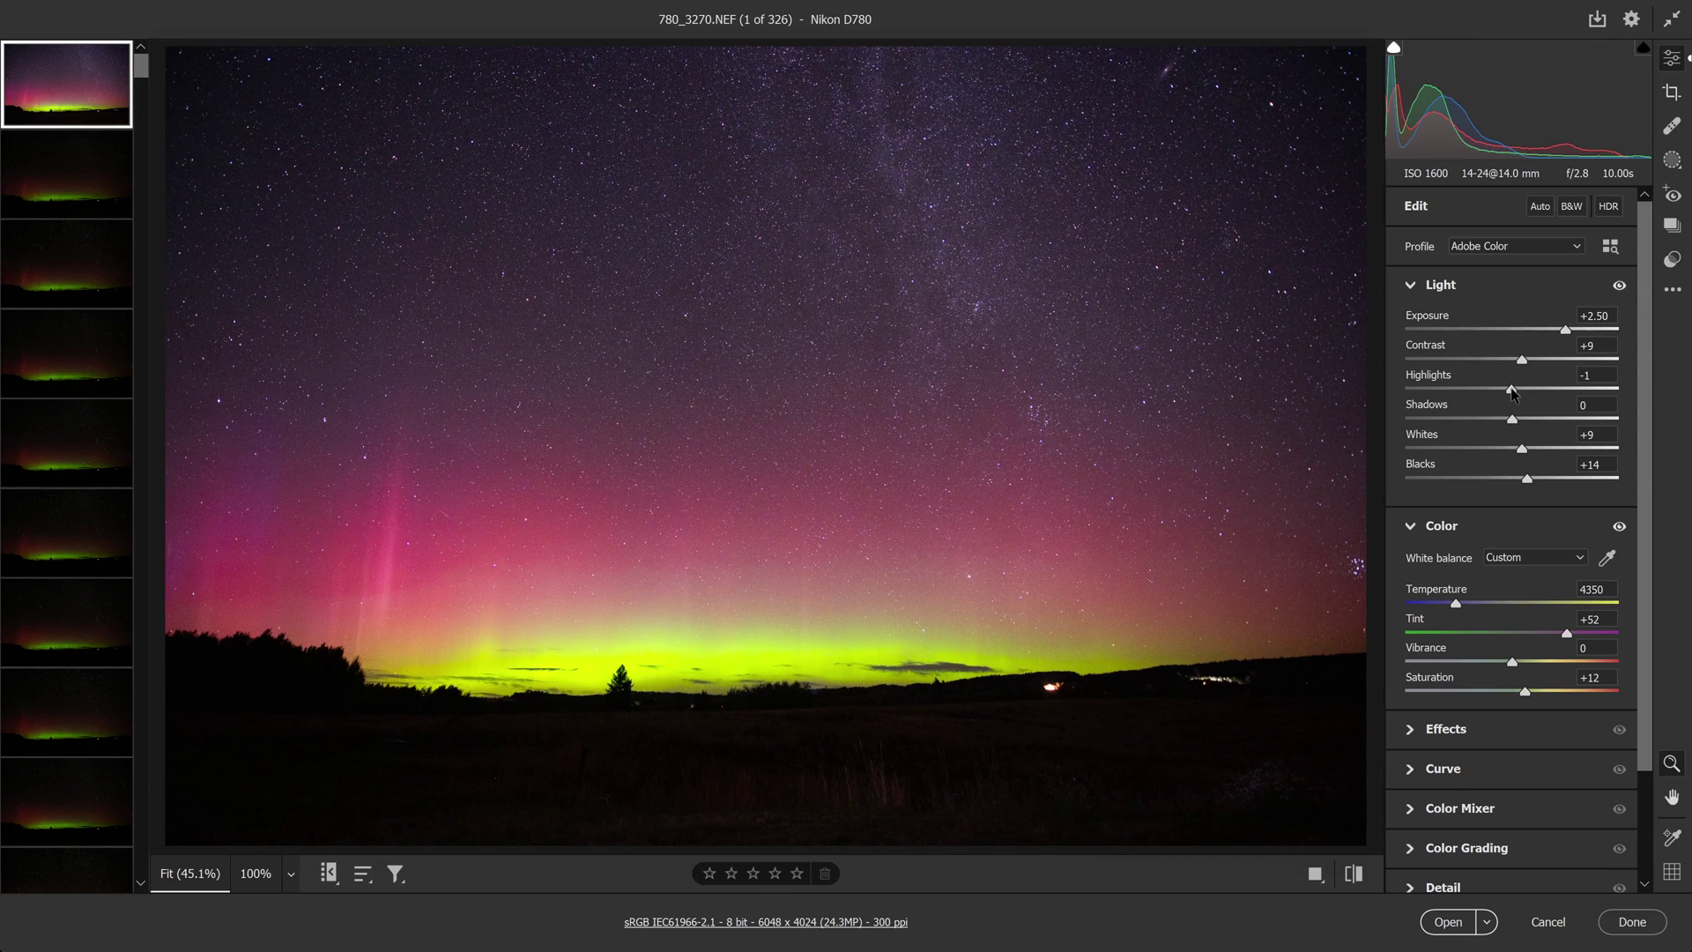
double_click(1512, 389)
double_click(1522, 449)
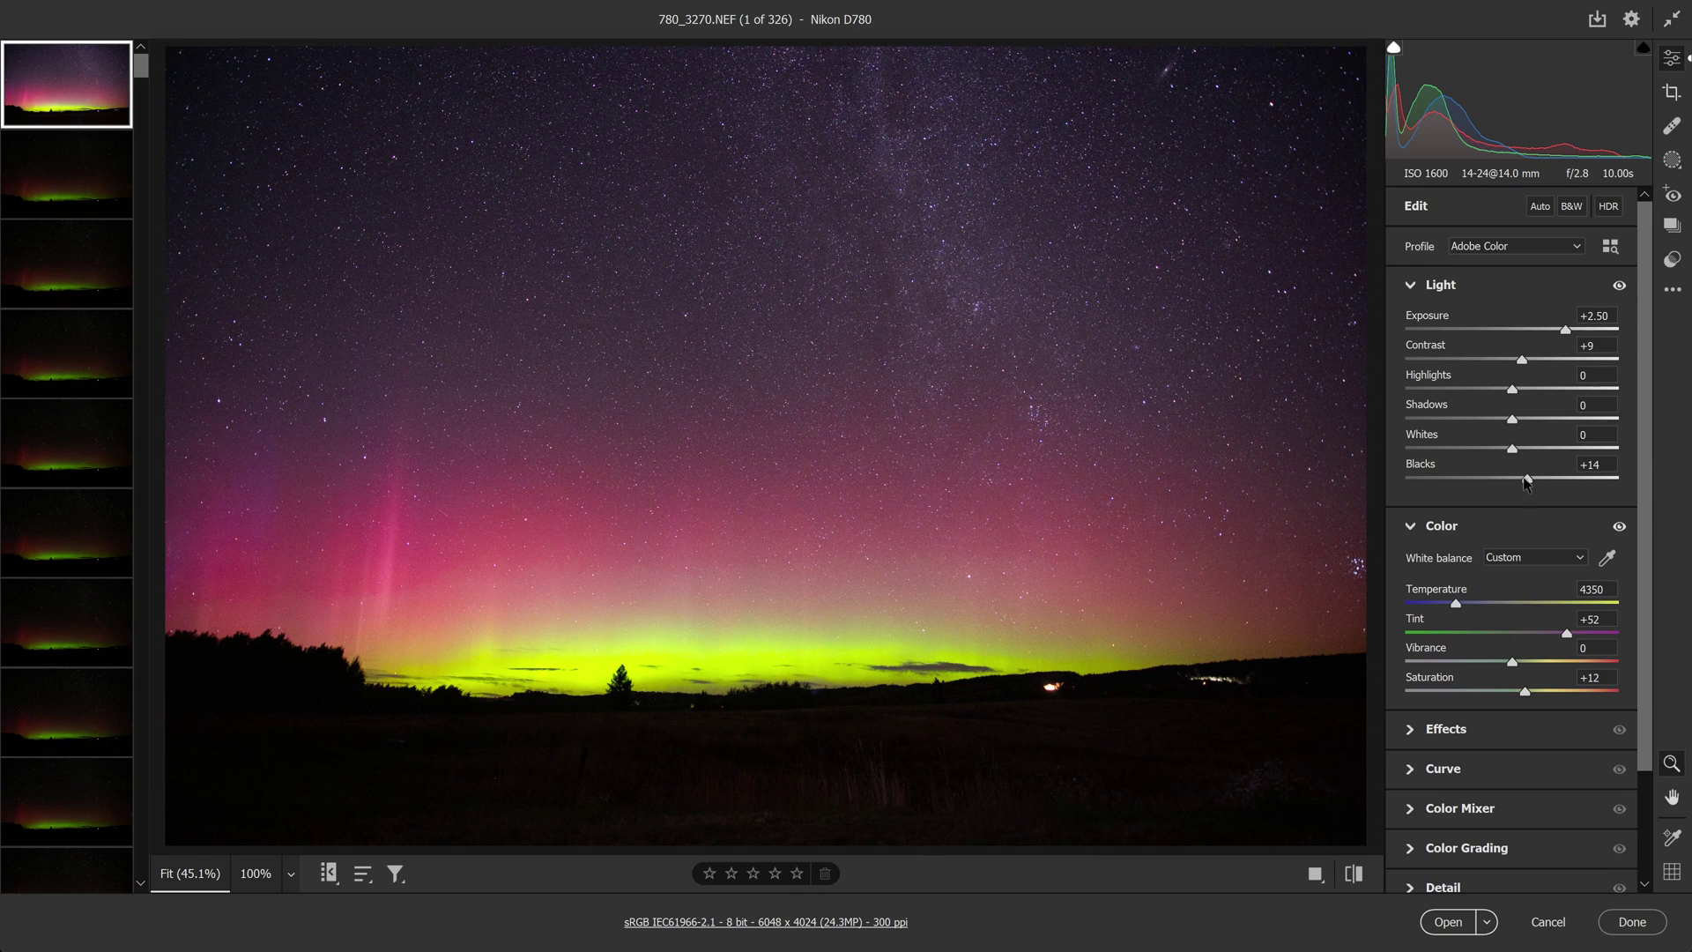
drag(1524, 477, 1515, 479)
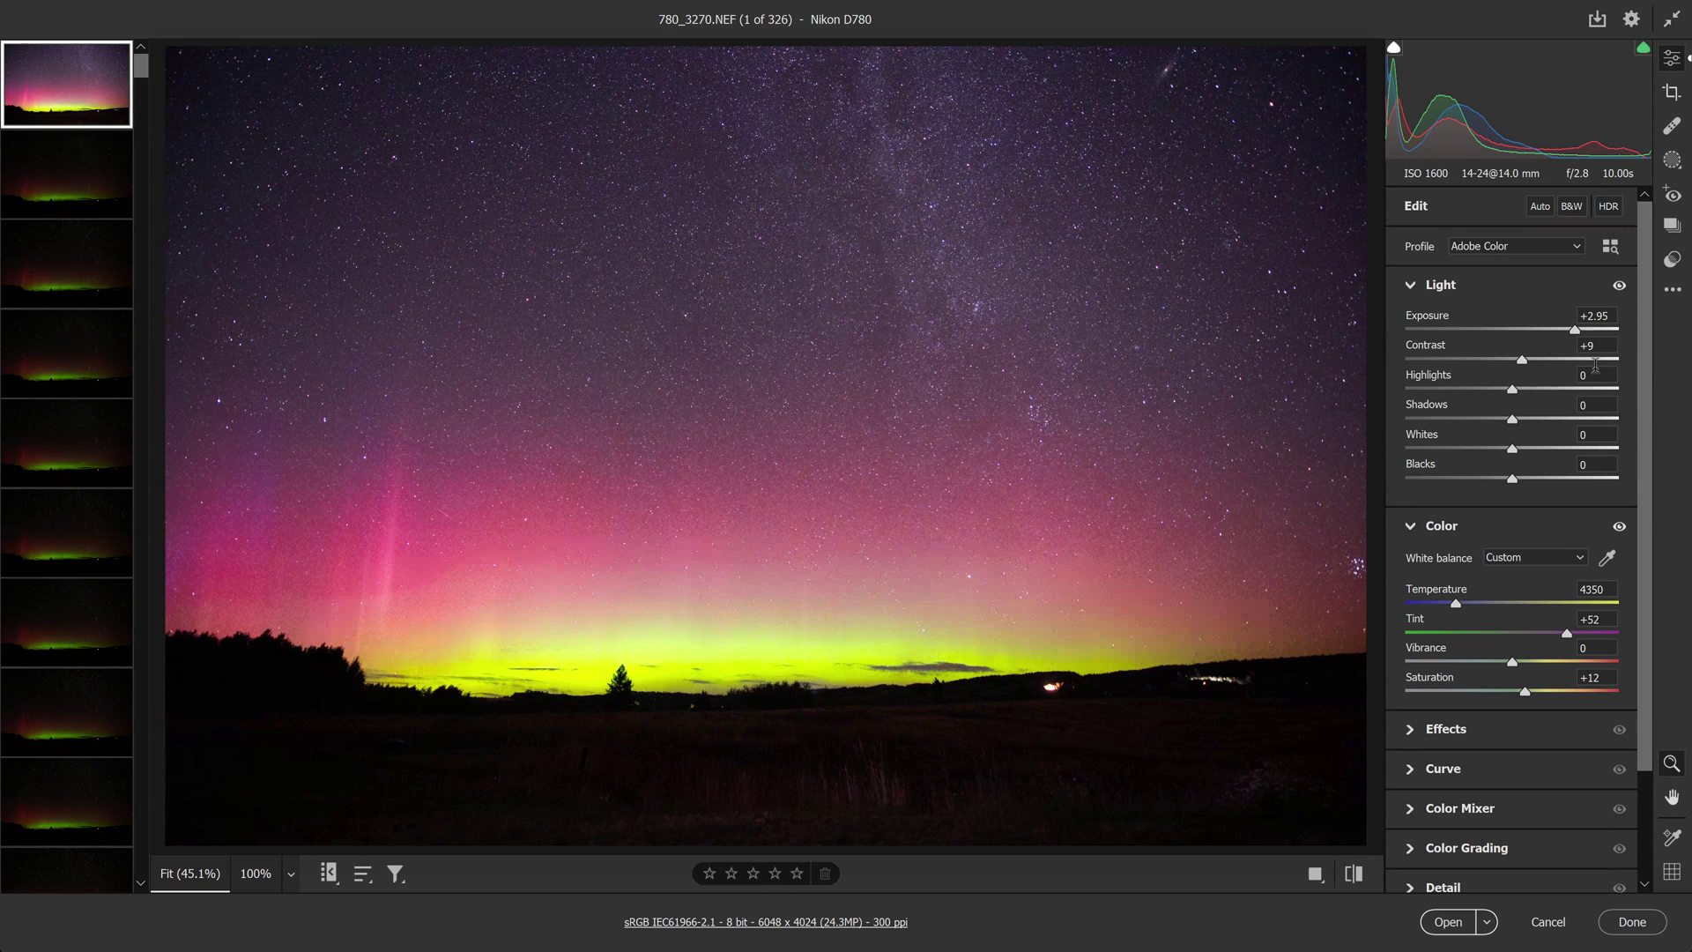
drag(1522, 361, 1513, 367)
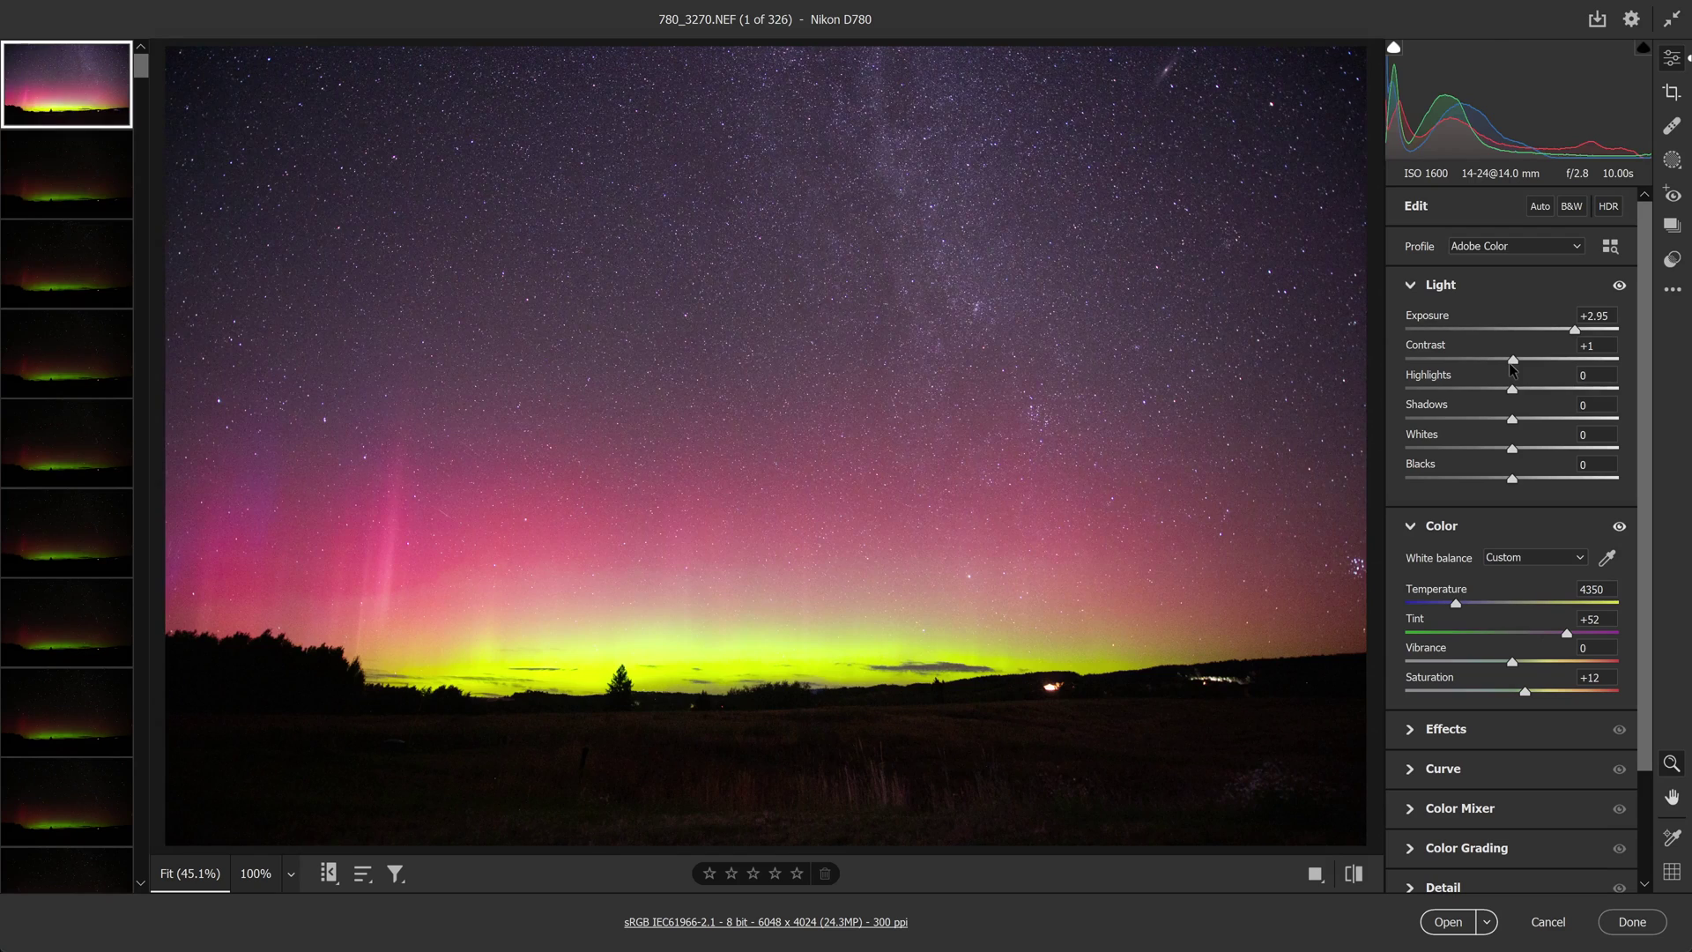
Build a Point Curve with points near 34/90 and 191/228 to brighten the aurora
key(p)
click(1430, 291)
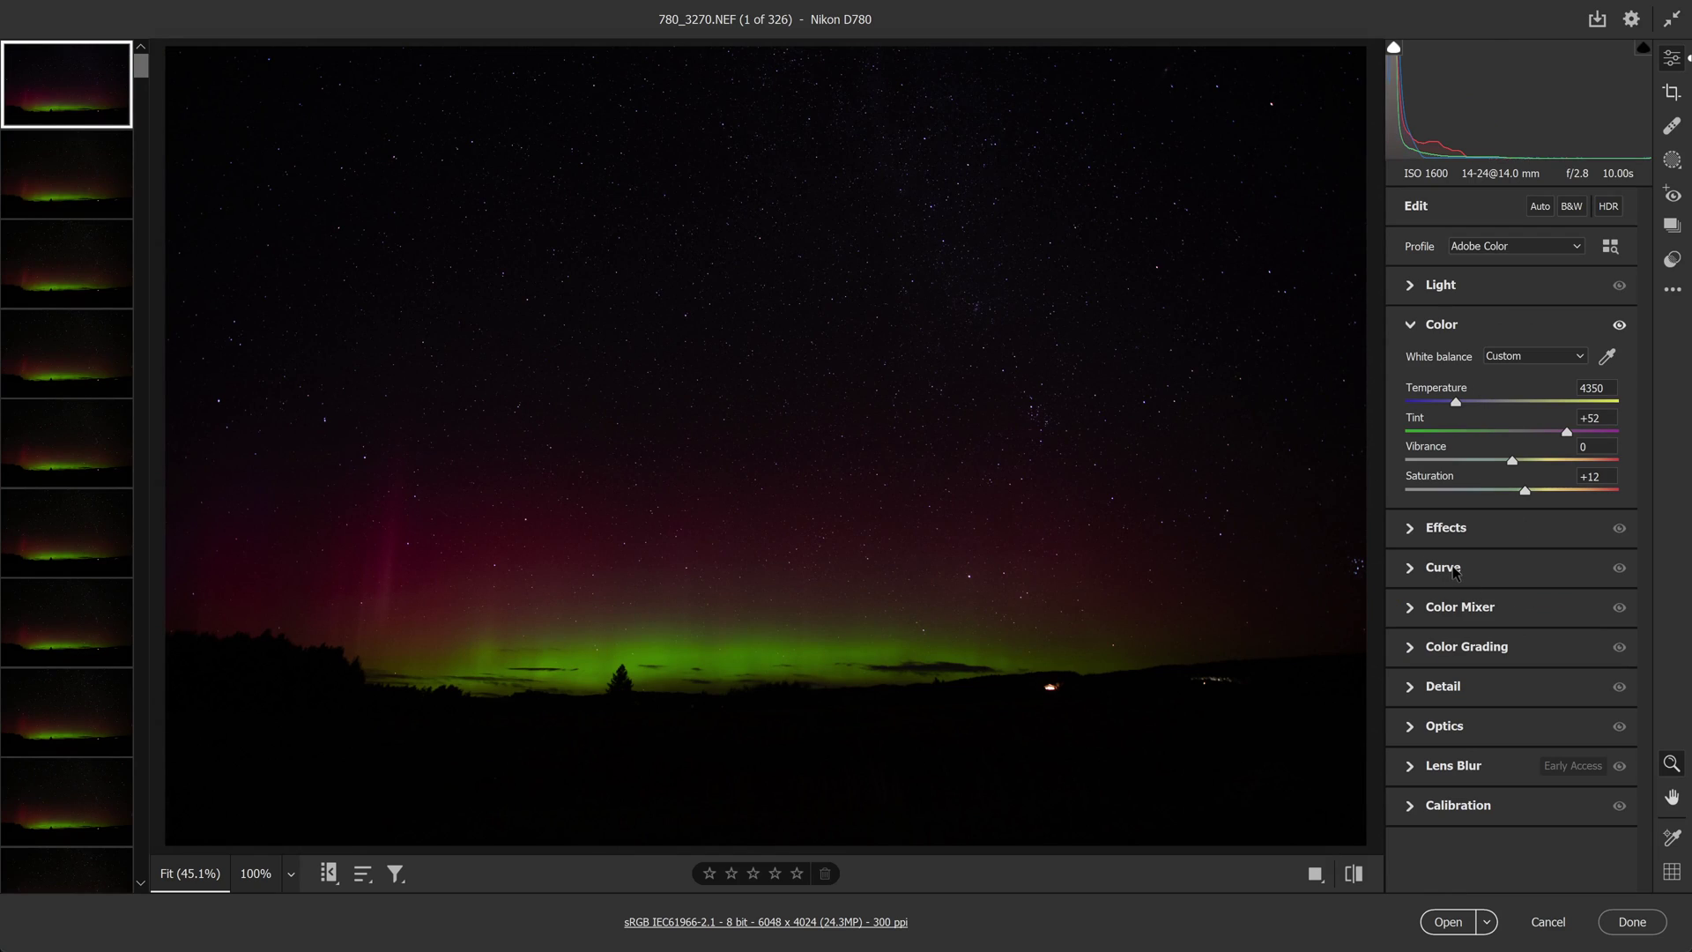
click(1454, 571)
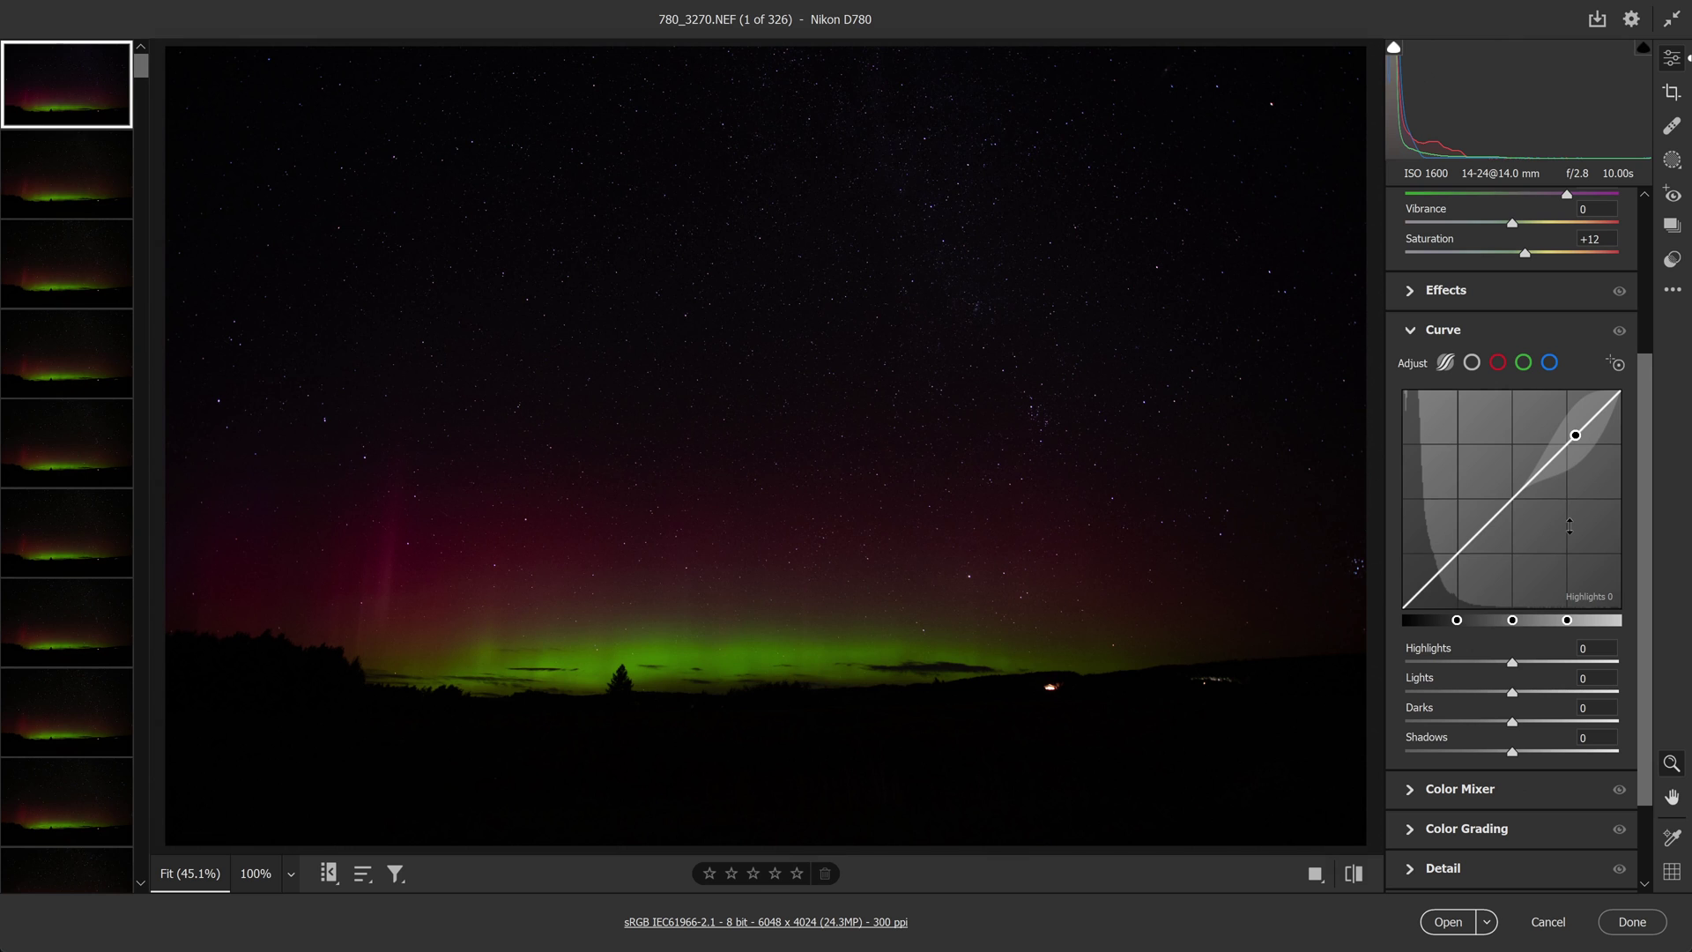
click(1471, 362)
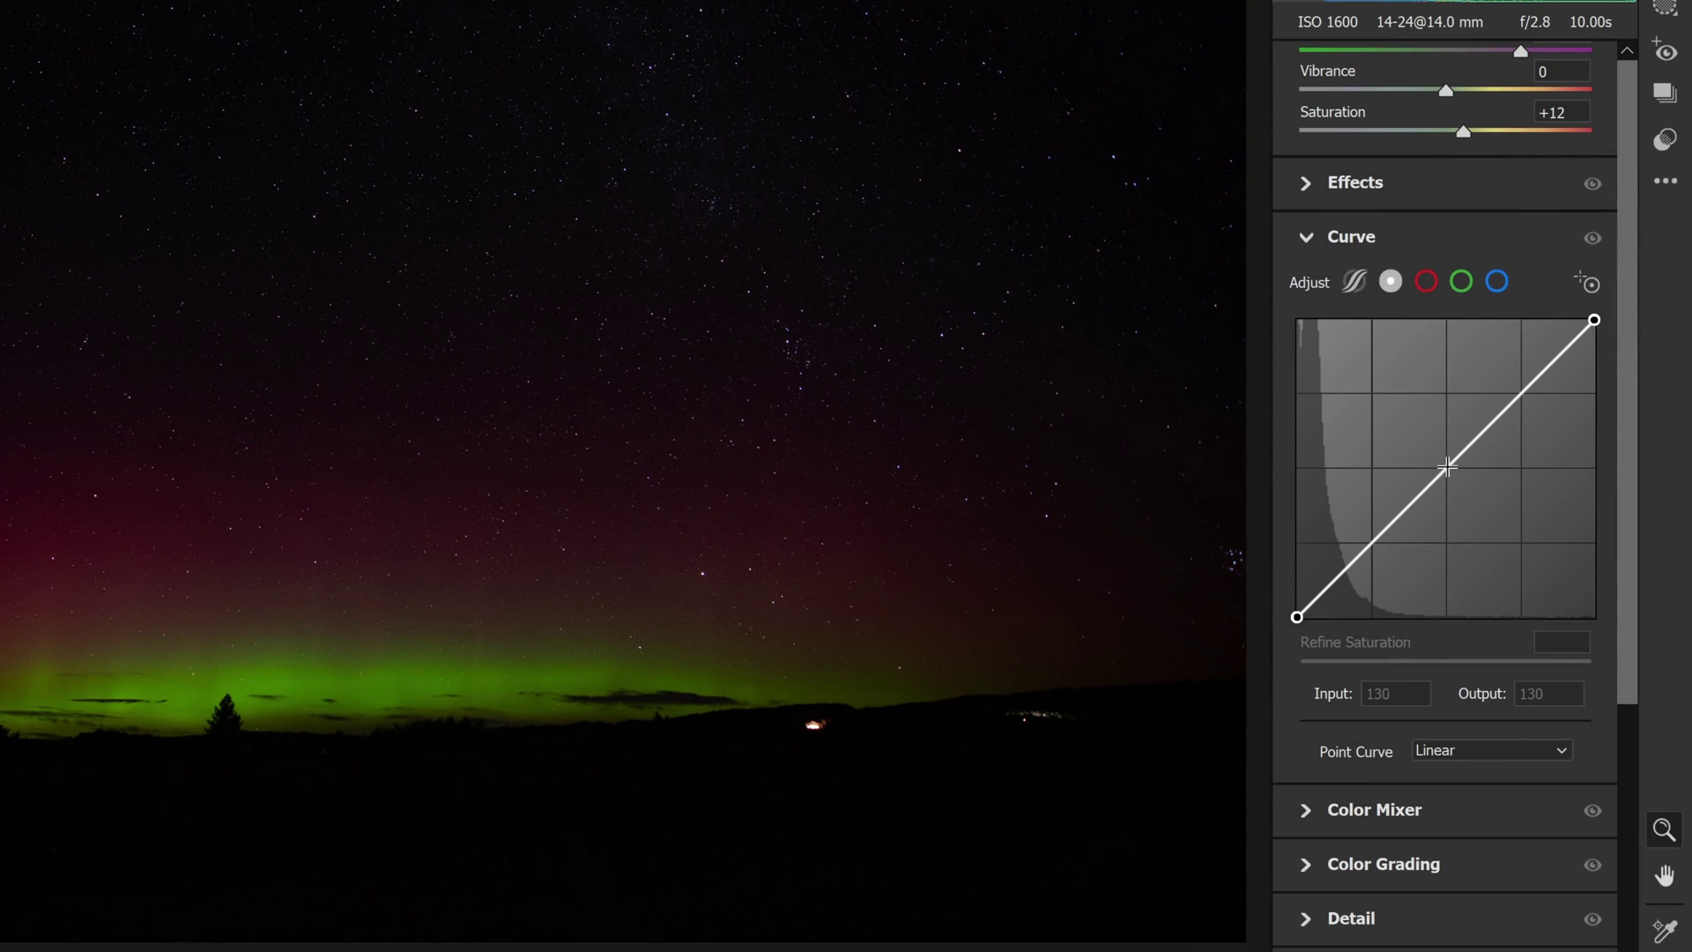
drag(1374, 543, 1353, 511)
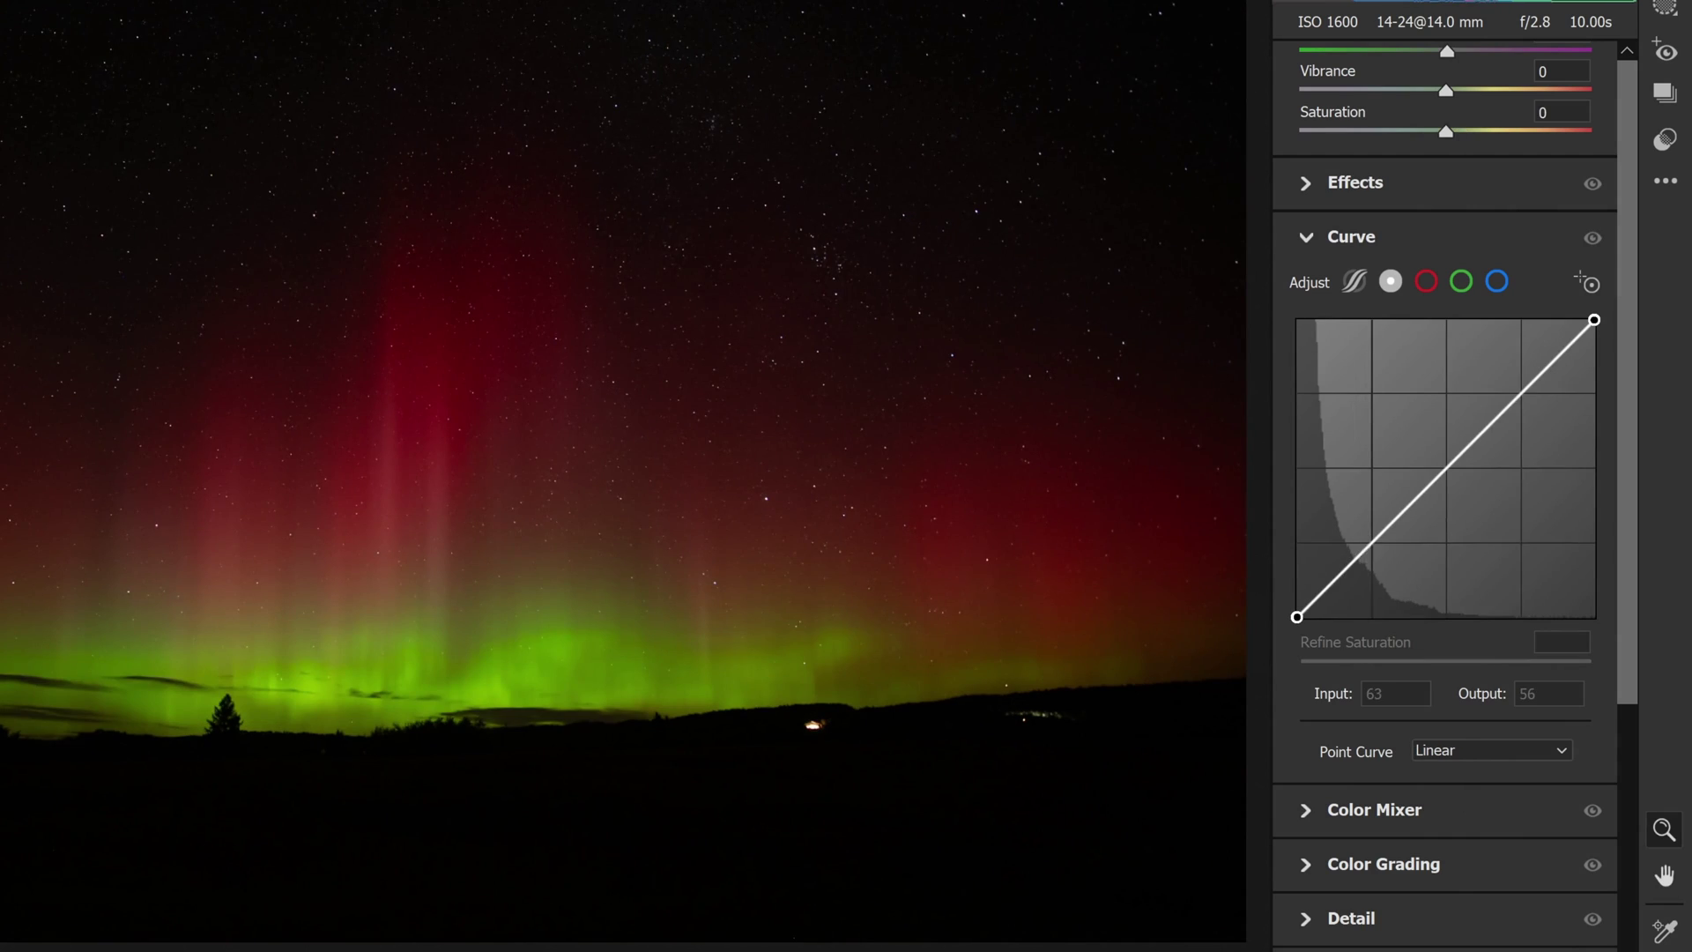
drag(1353, 561, 1337, 512)
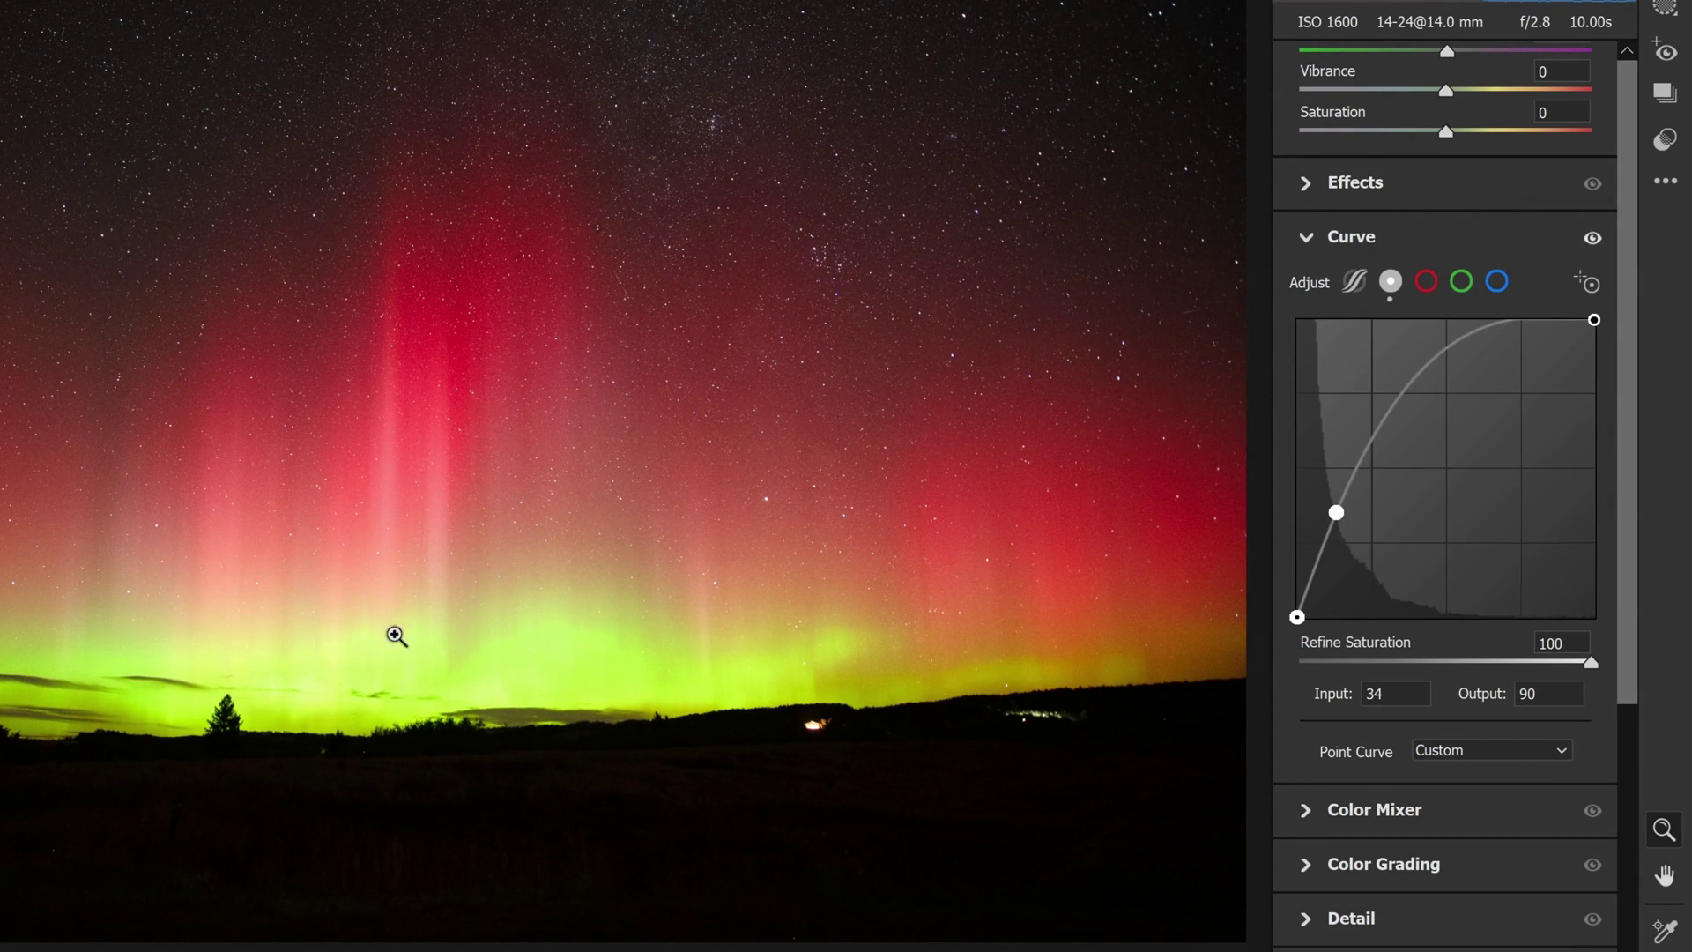
drag(1497, 326, 1519, 351)
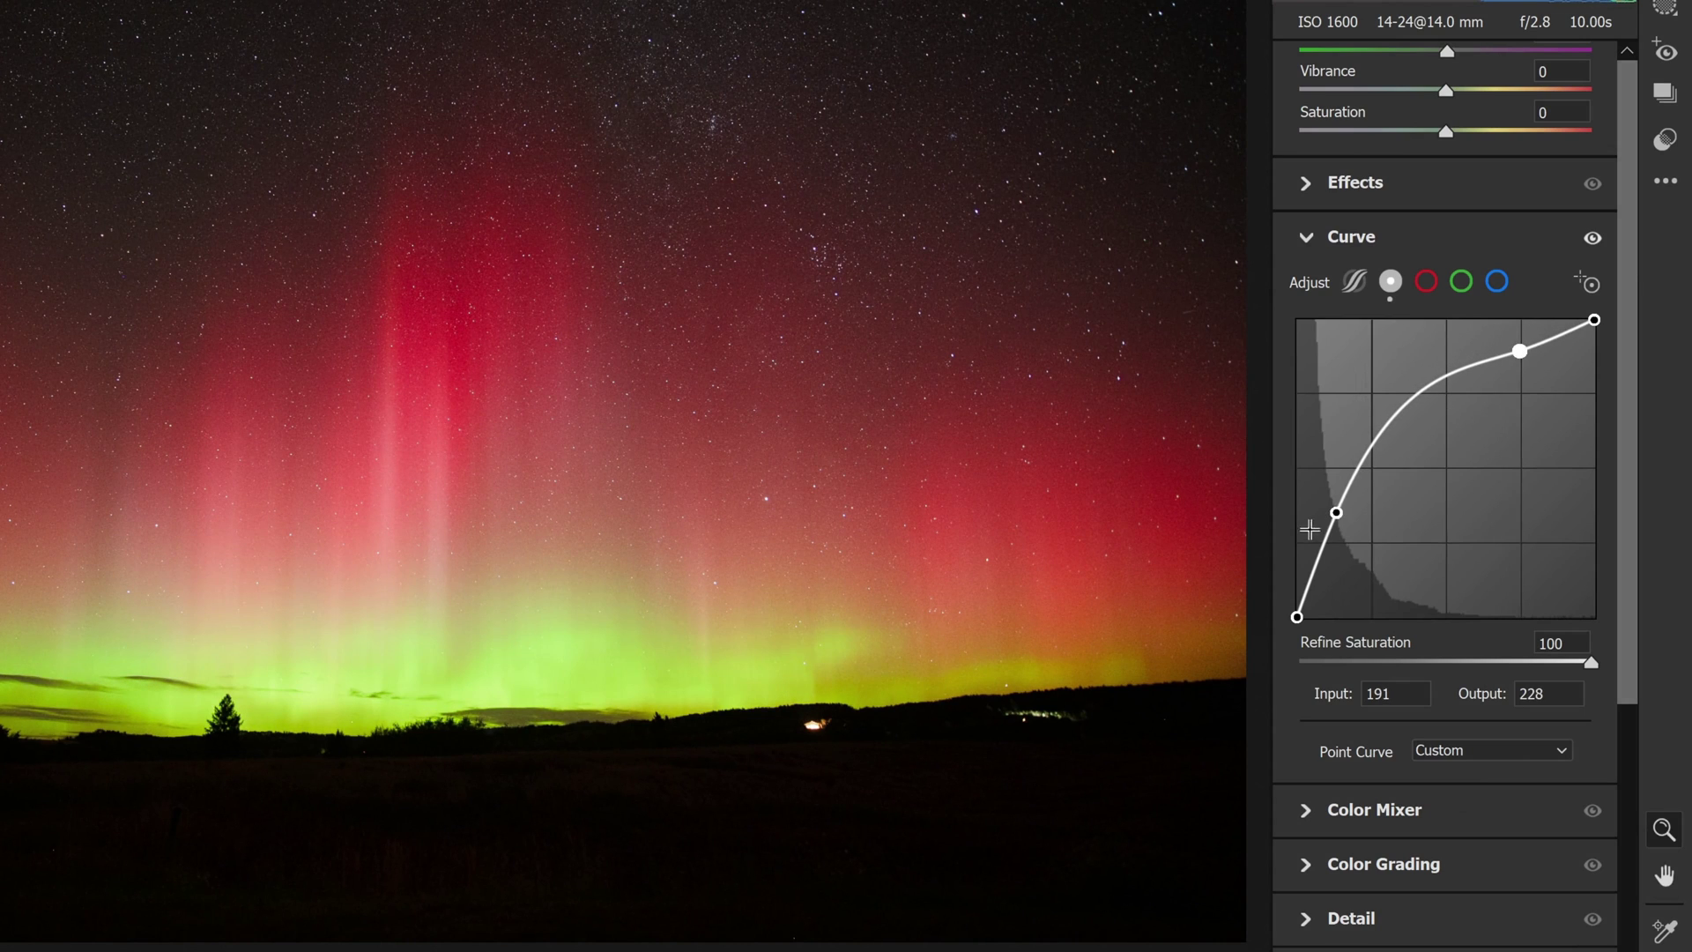
Reset the point curve, try parametric Shadows/Darks/Lights lifts, then reset all curve regions to zero
right_click(1450, 492)
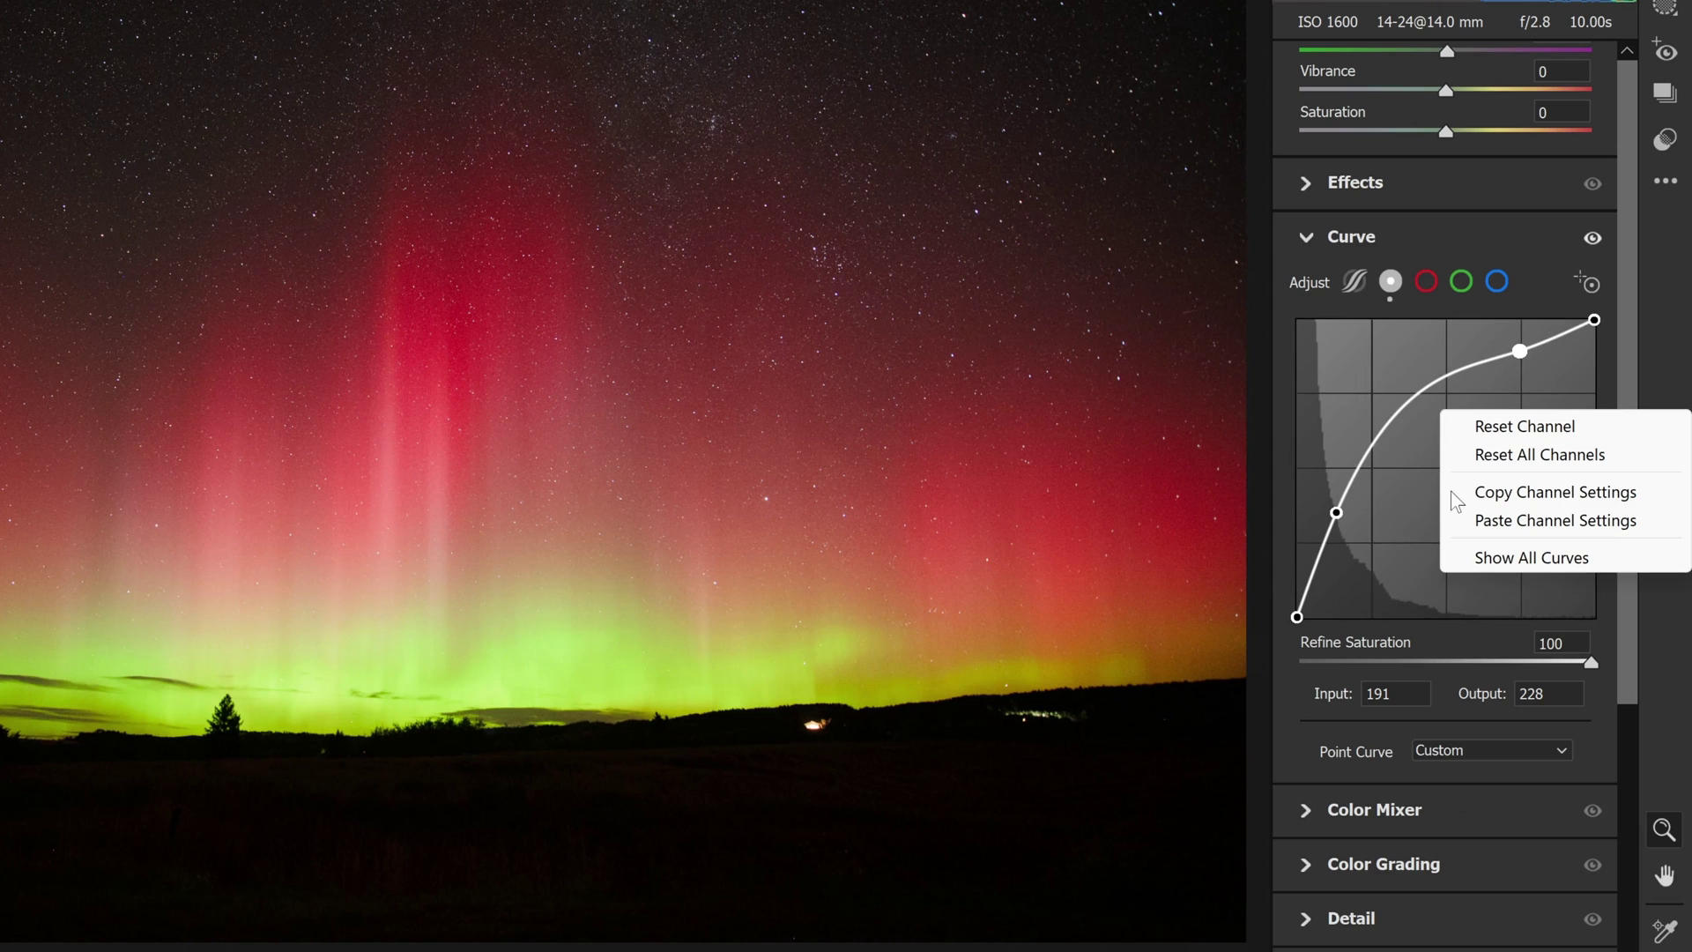
click(1560, 428)
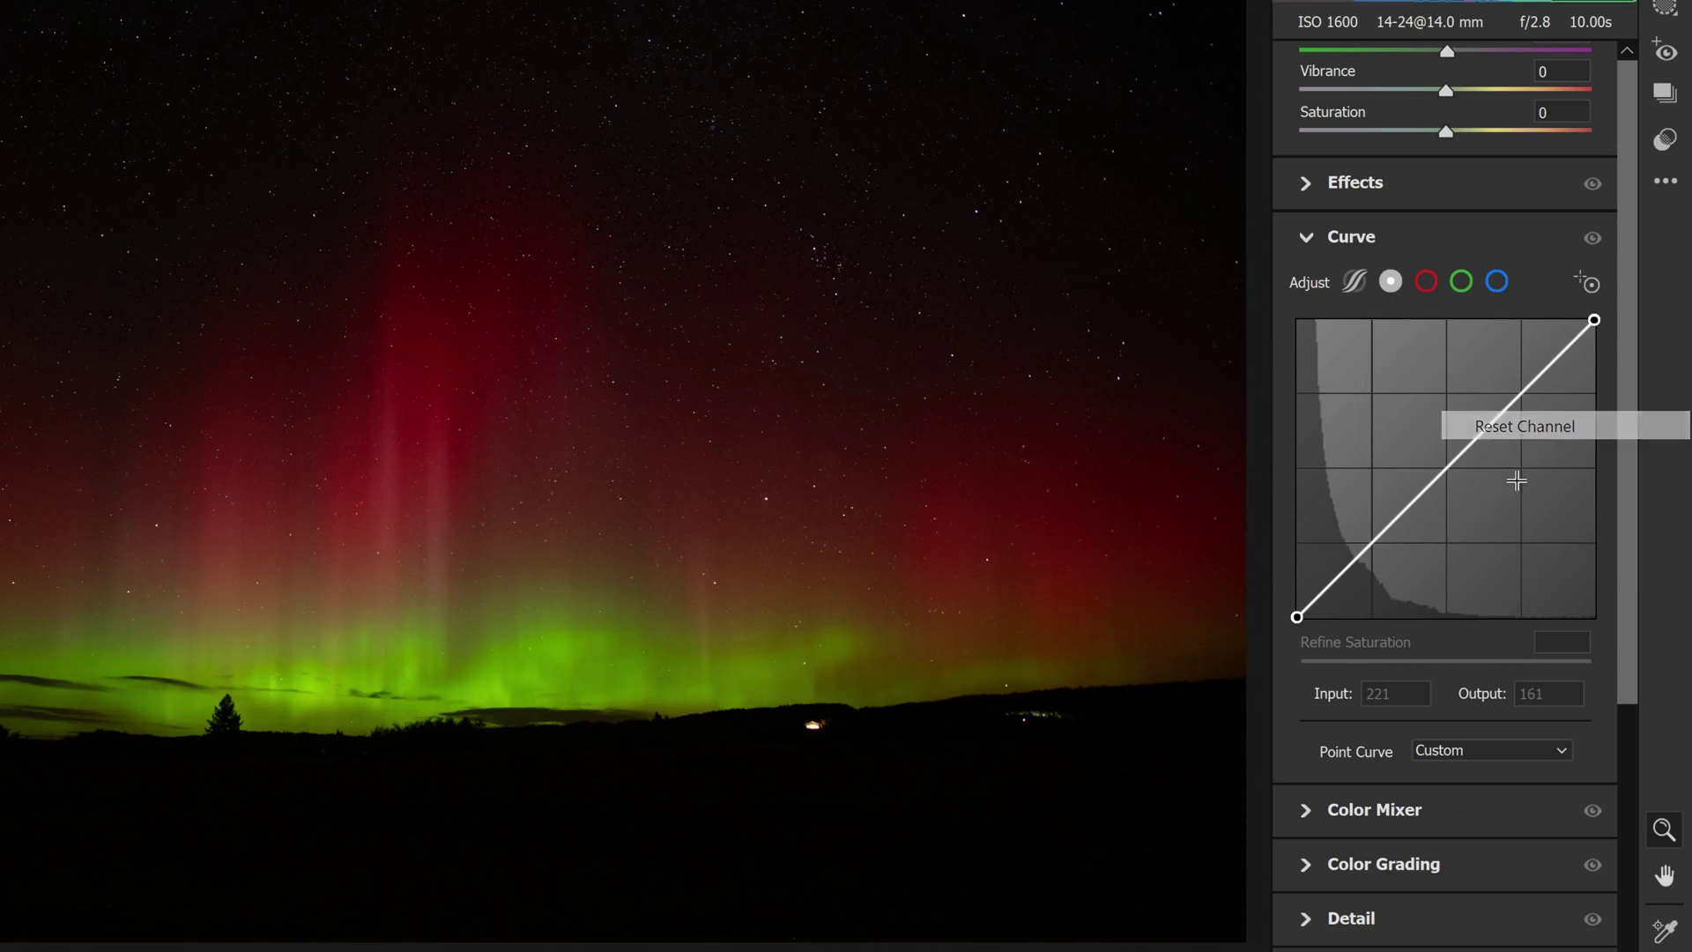
click(1356, 280)
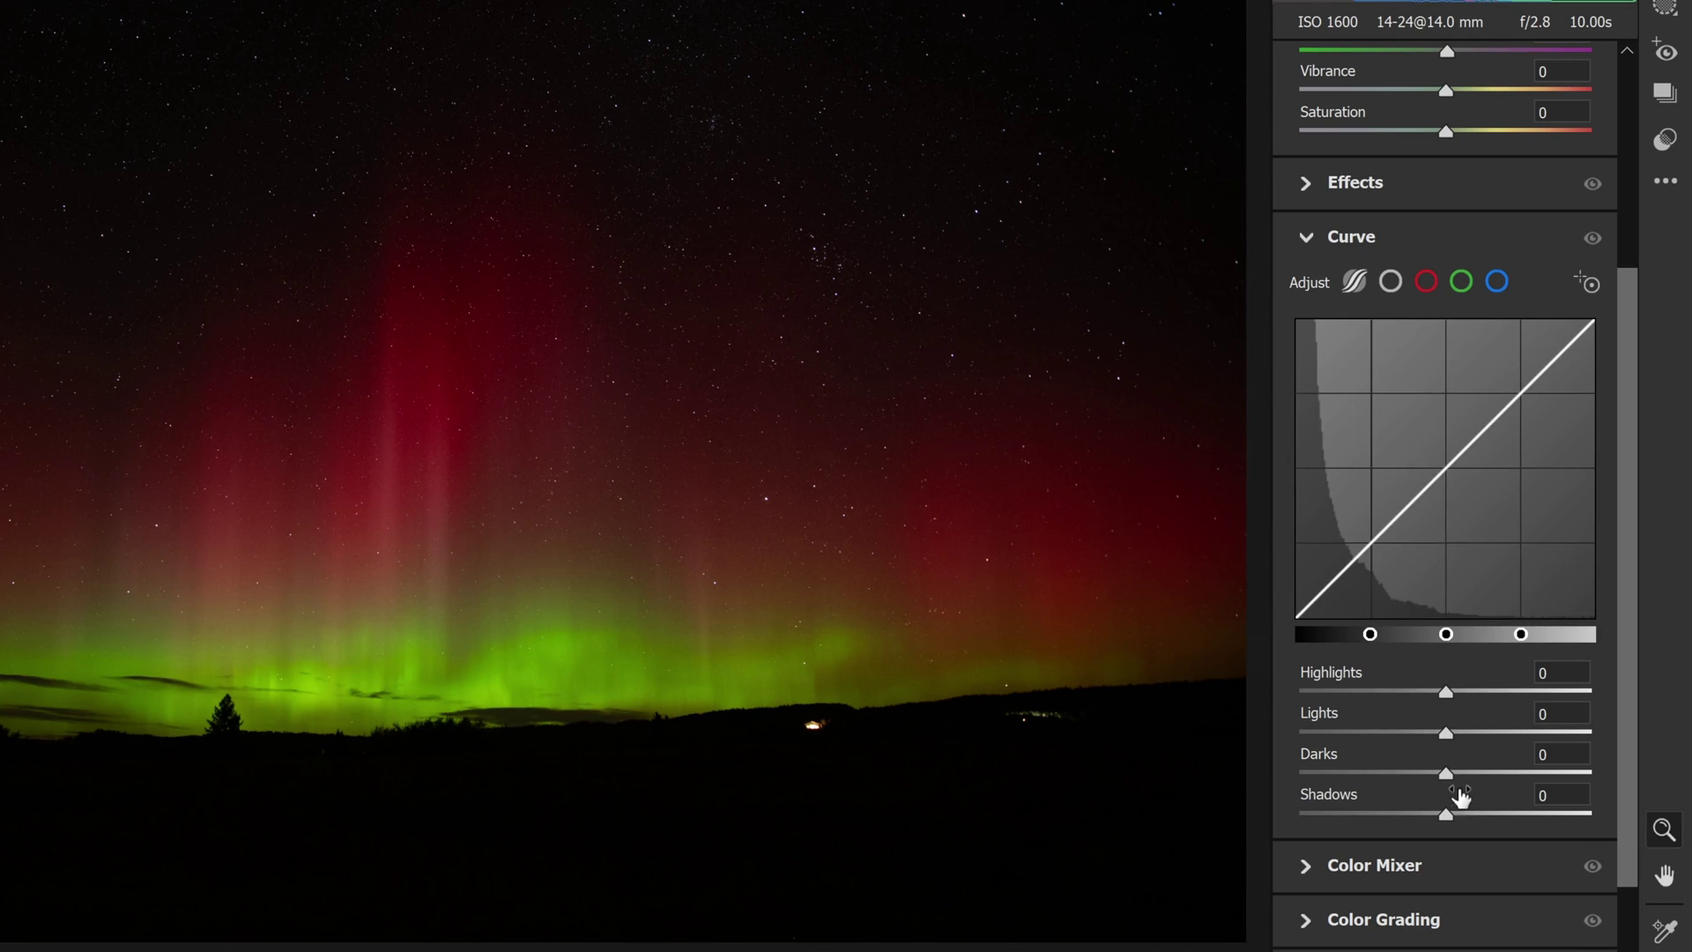
drag(1446, 812, 1546, 812)
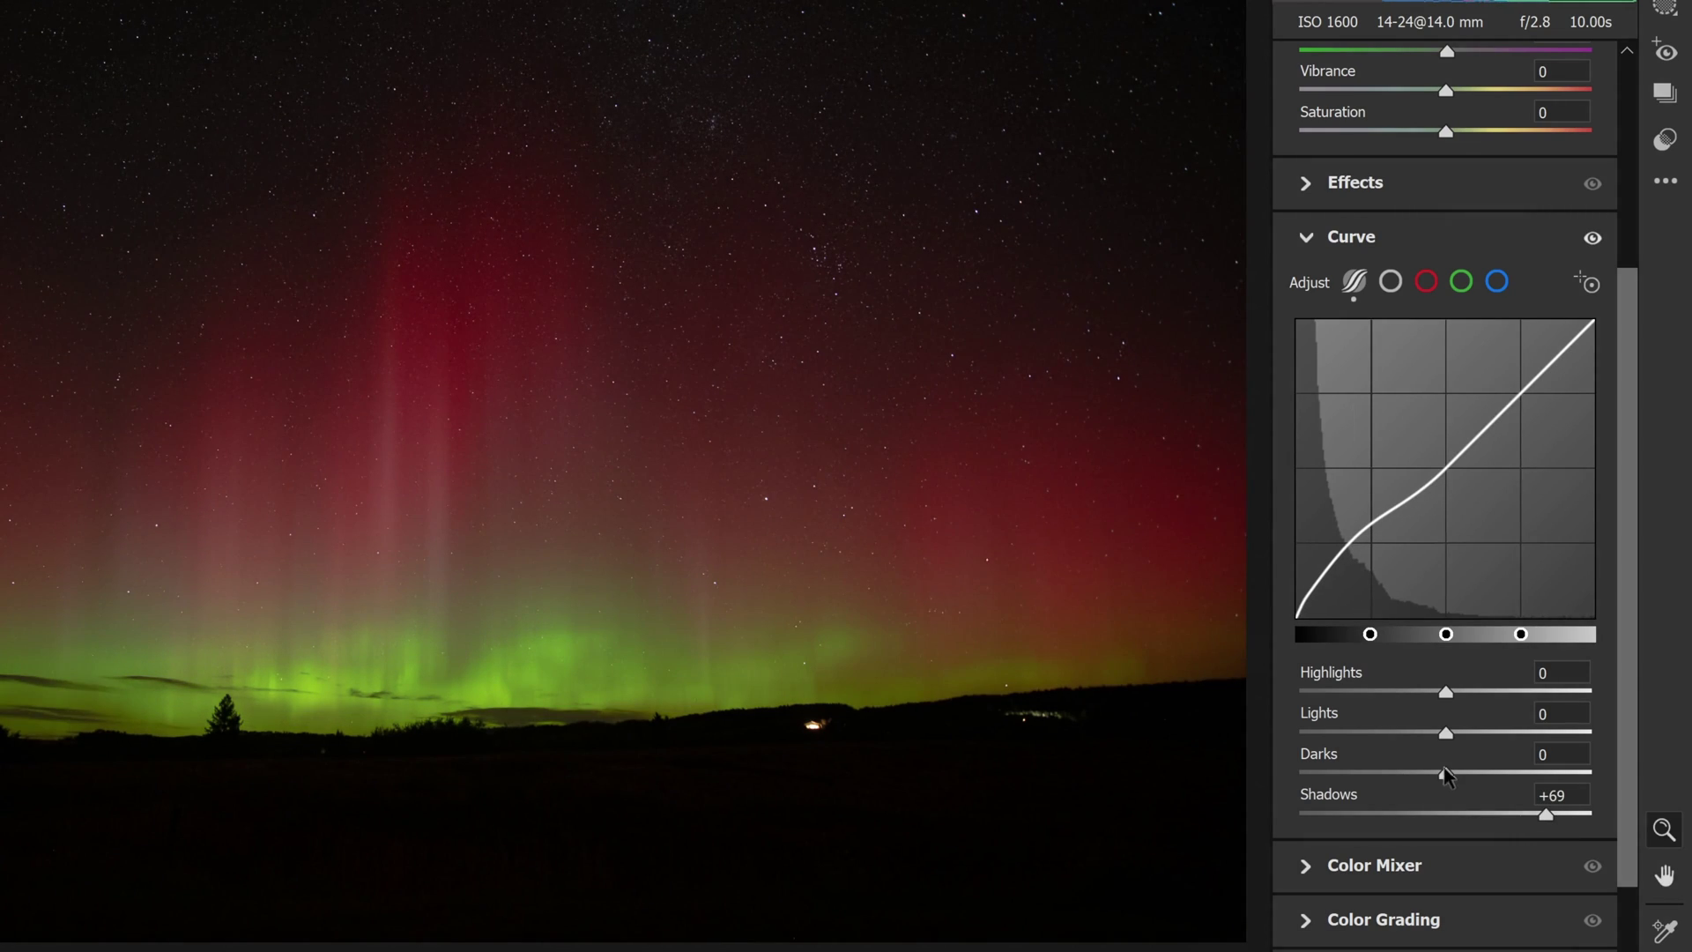
drag(1446, 775, 1517, 775)
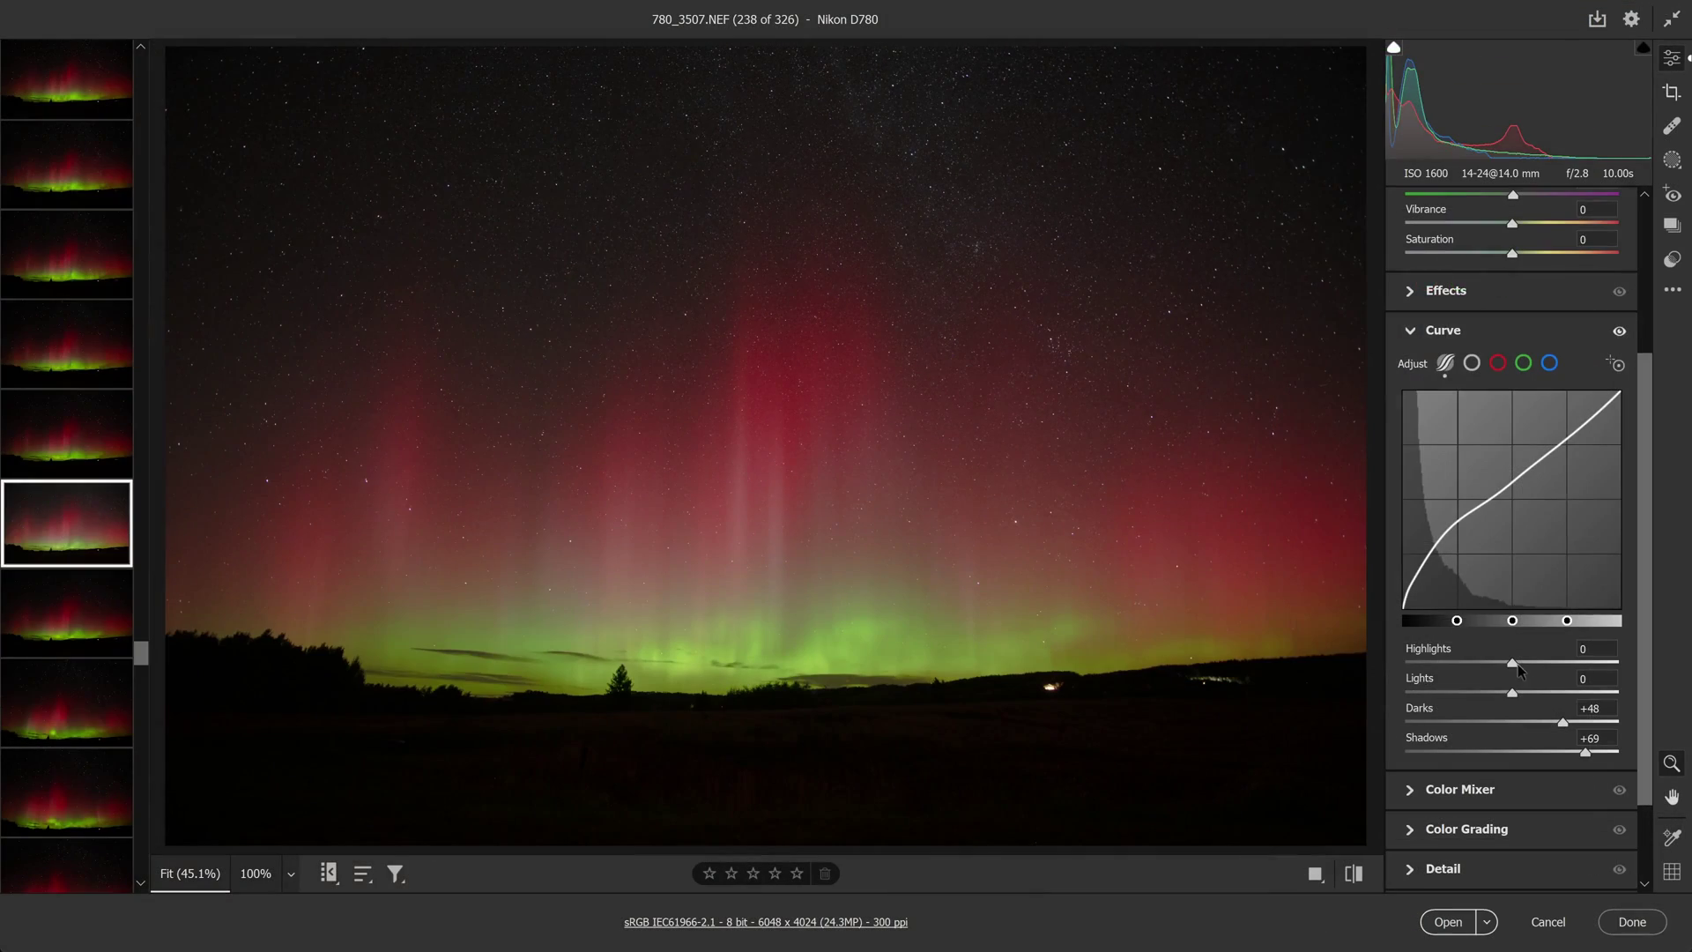
drag(1513, 693, 1555, 662)
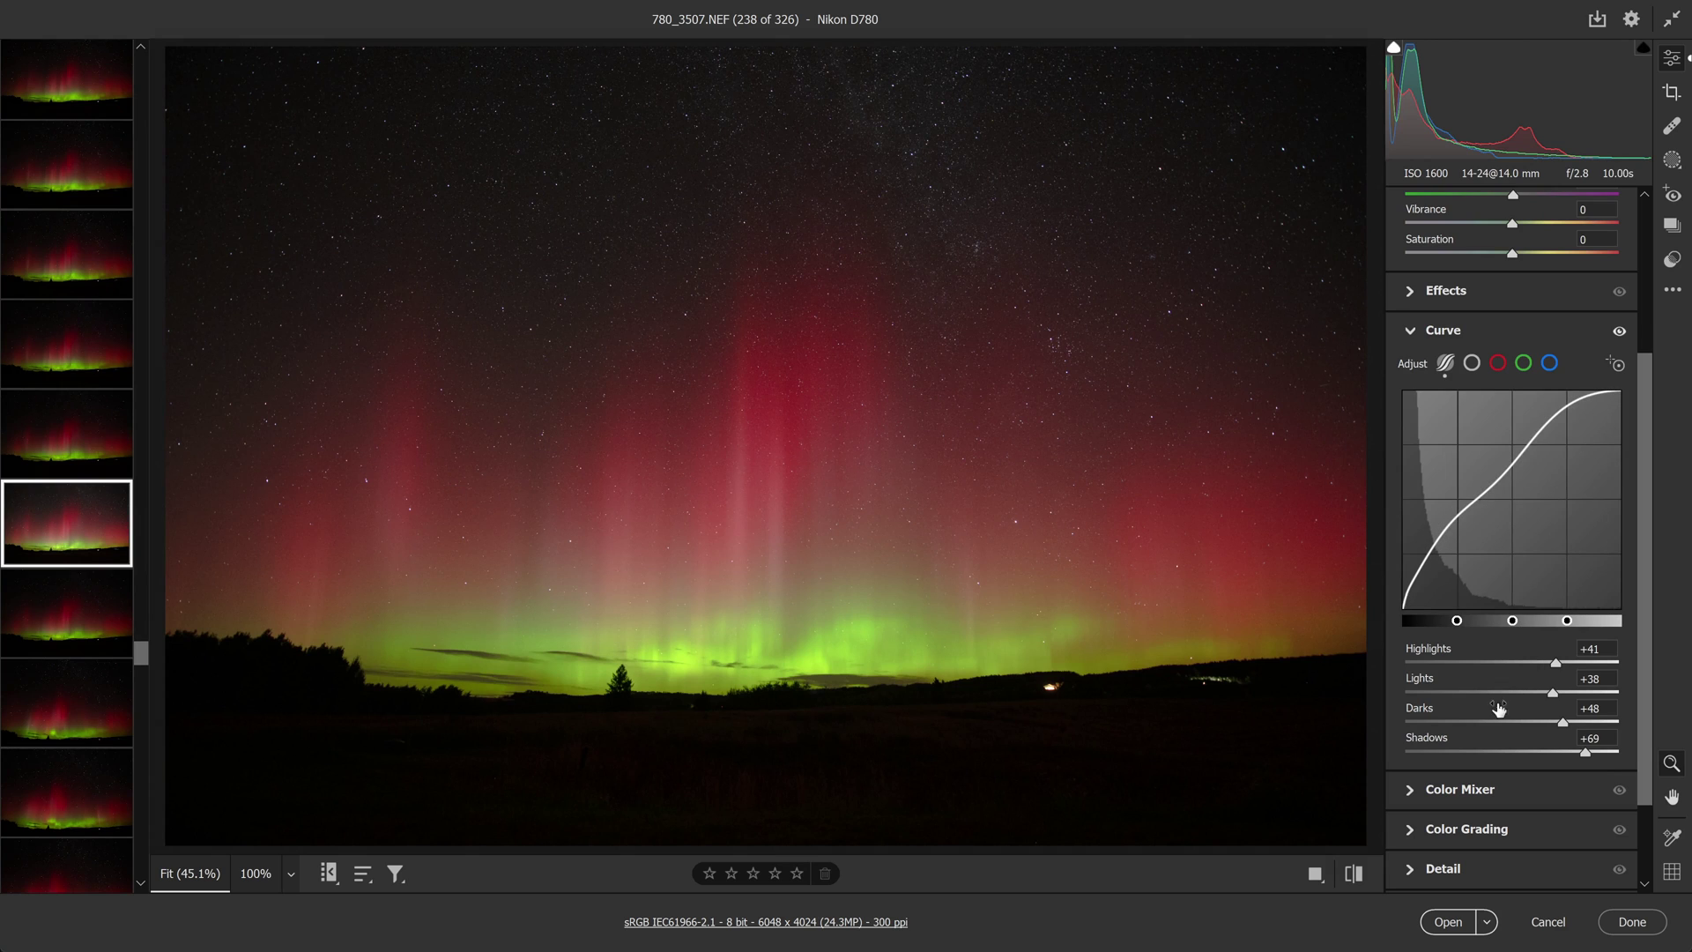
right_click(1537, 491)
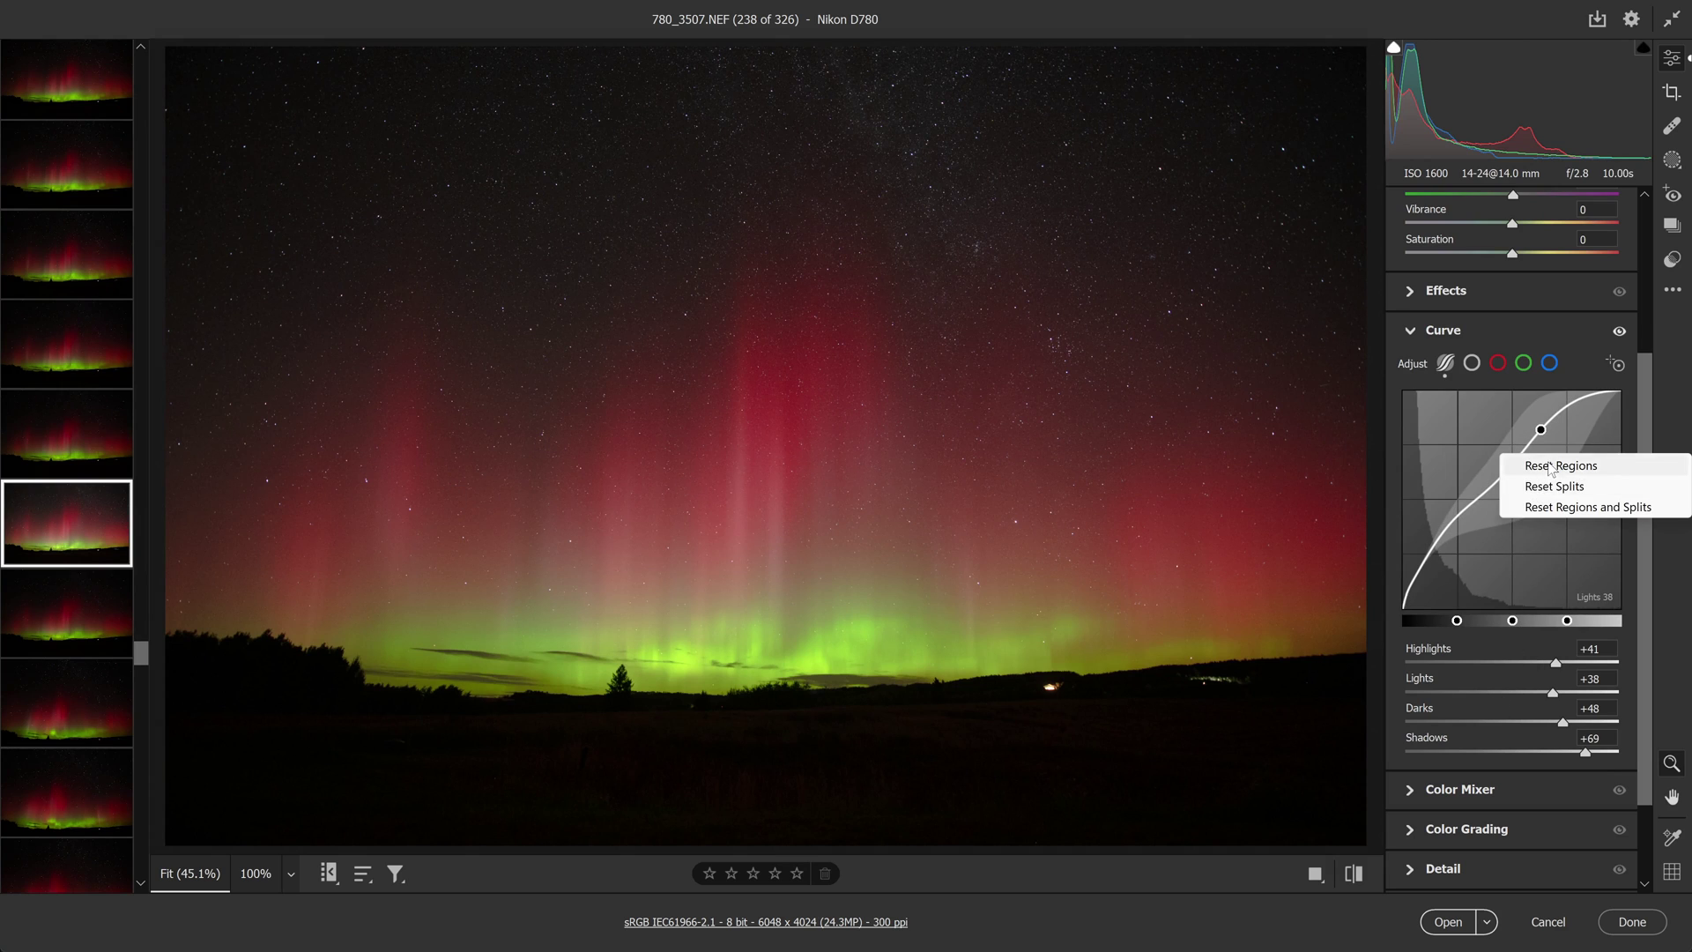
click(1551, 466)
Raise the frame's Exposure to +1.60
scroll(1463, 348, up, 3)
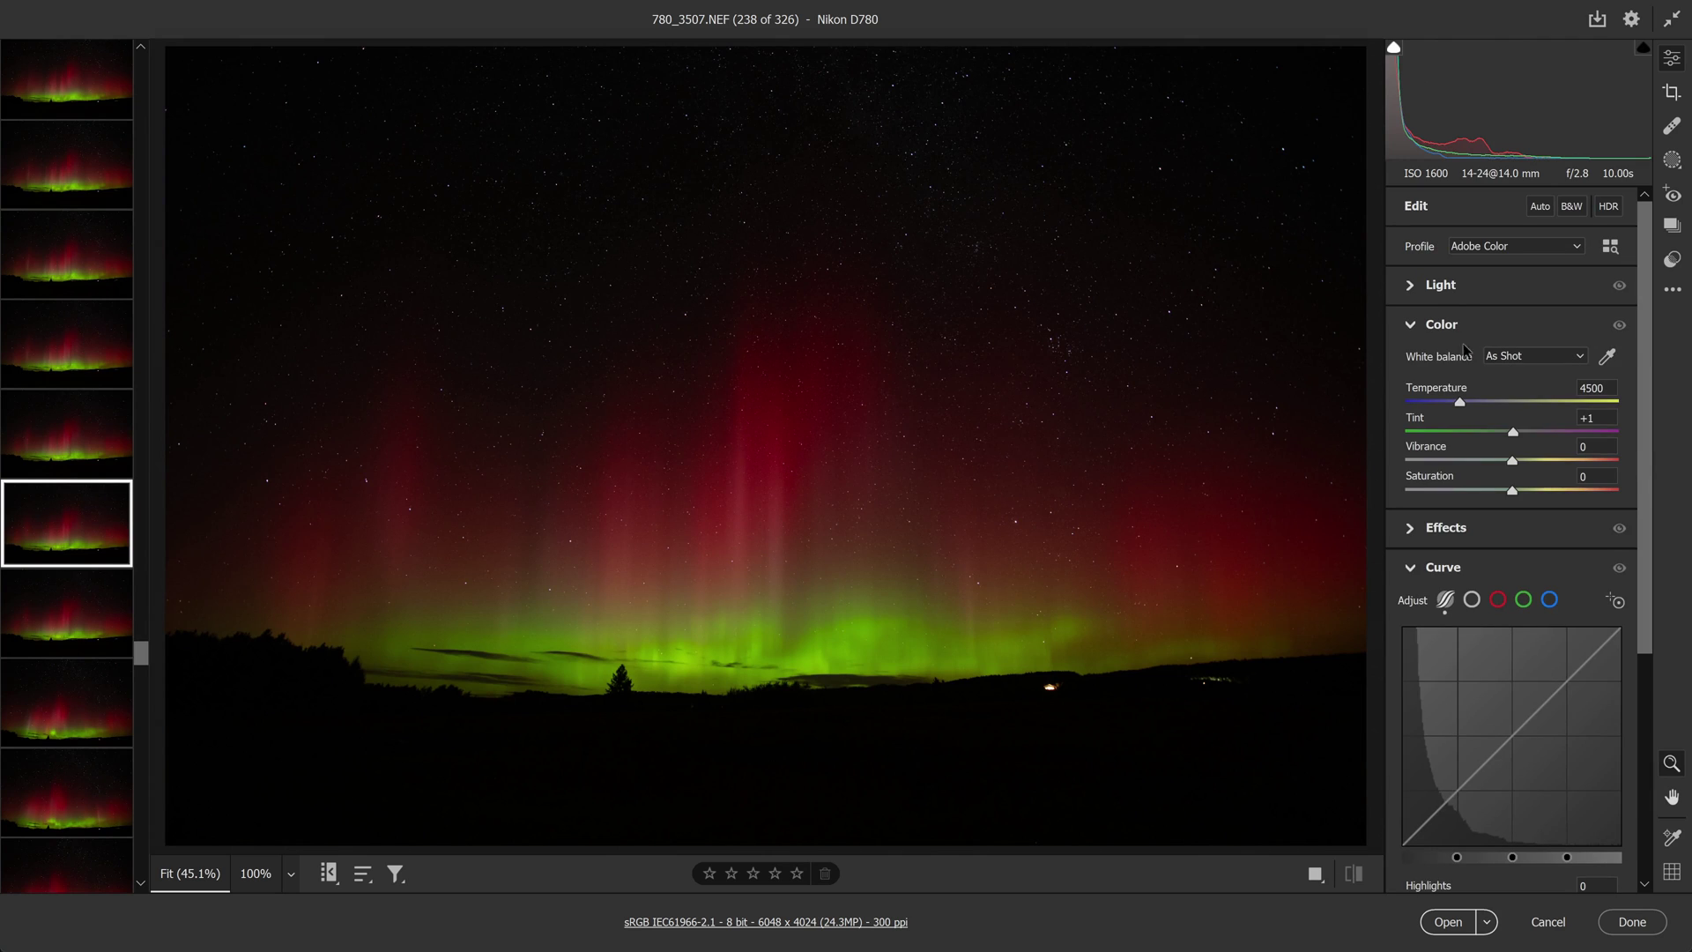
click(1446, 289)
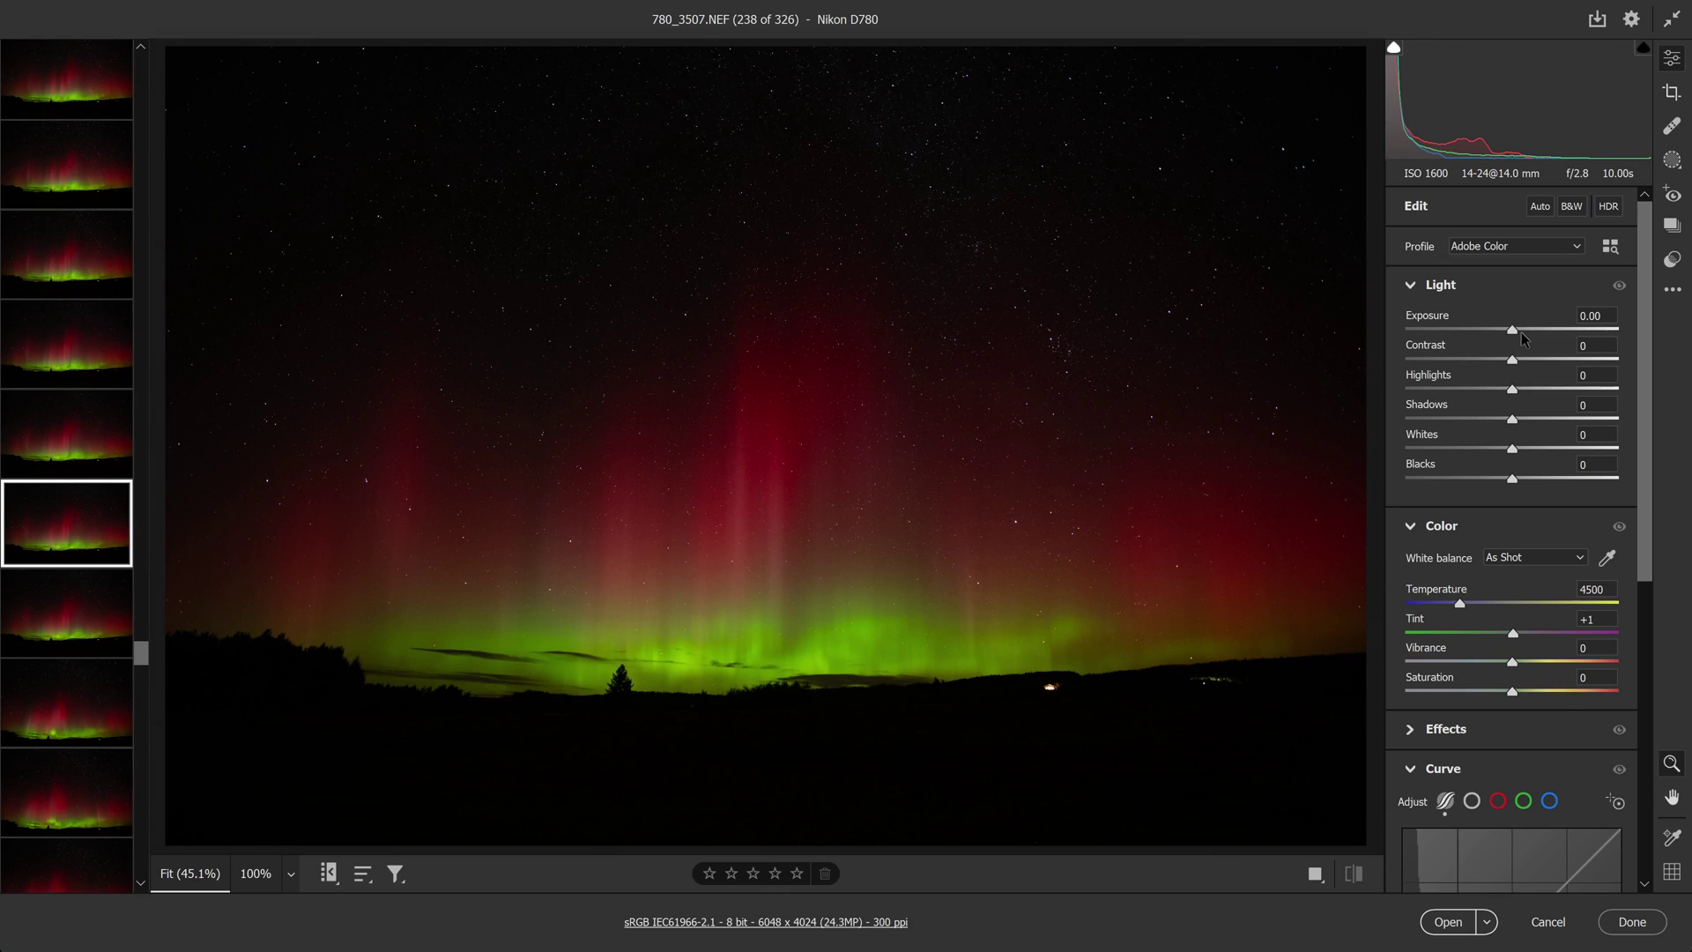
drag(1512, 331, 1545, 333)
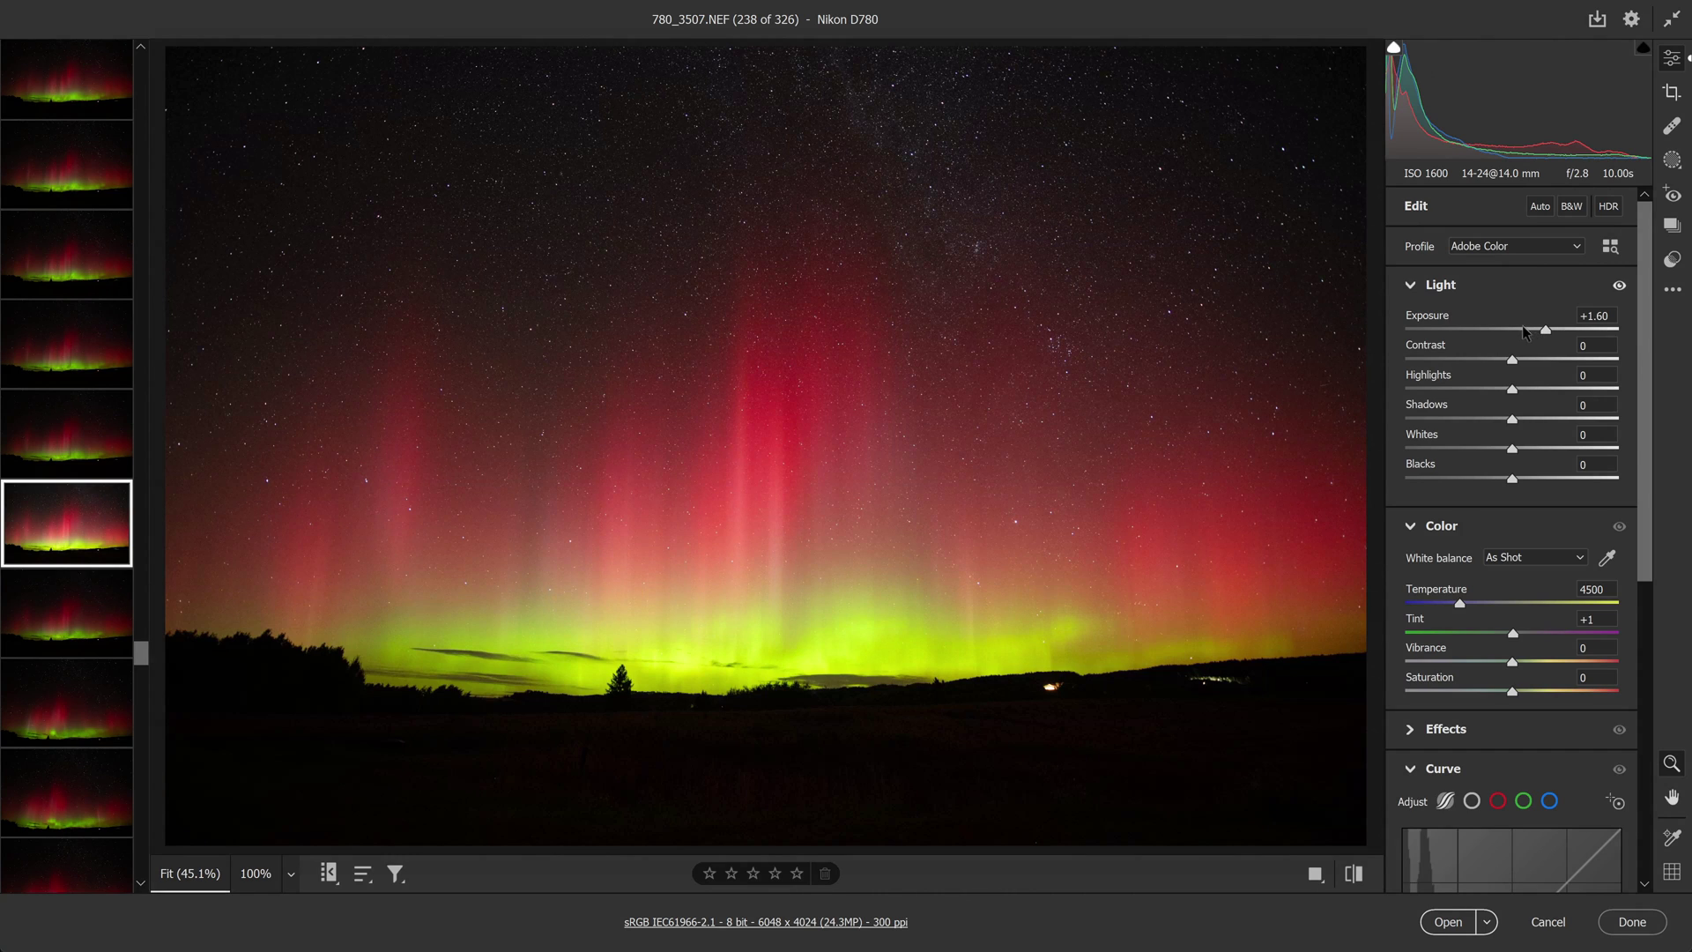
Set the parametric curve to Shadows +22, Darks +18 and Lights +29
scroll(1523, 331, down, 5)
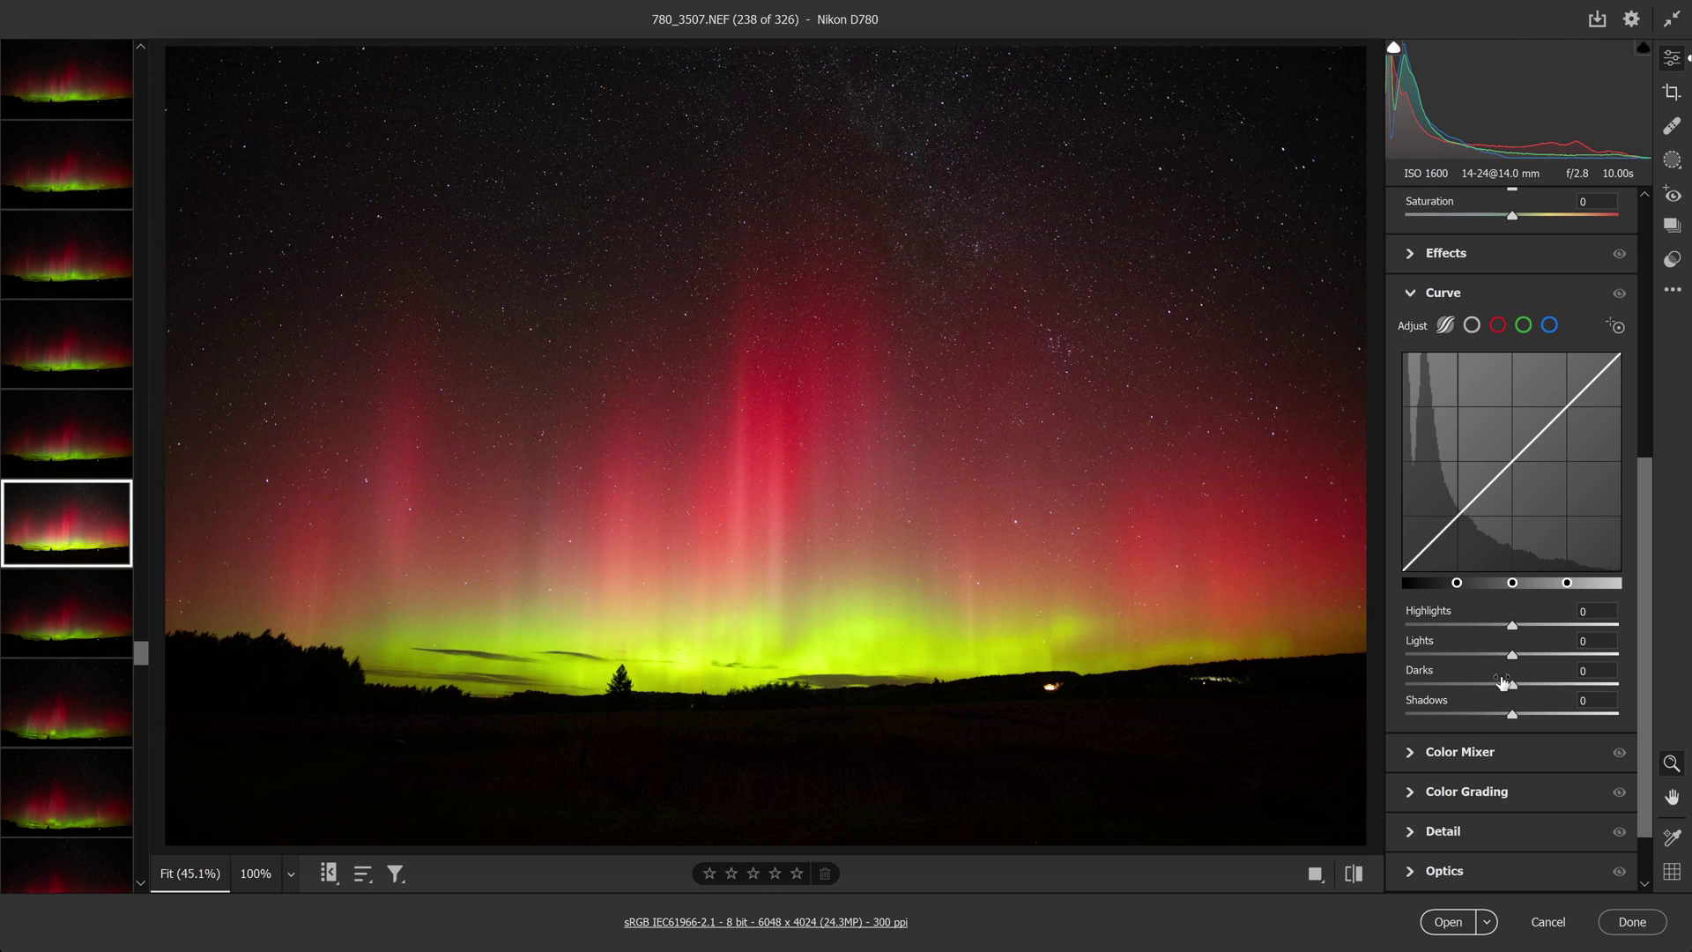
drag(1512, 714, 1540, 717)
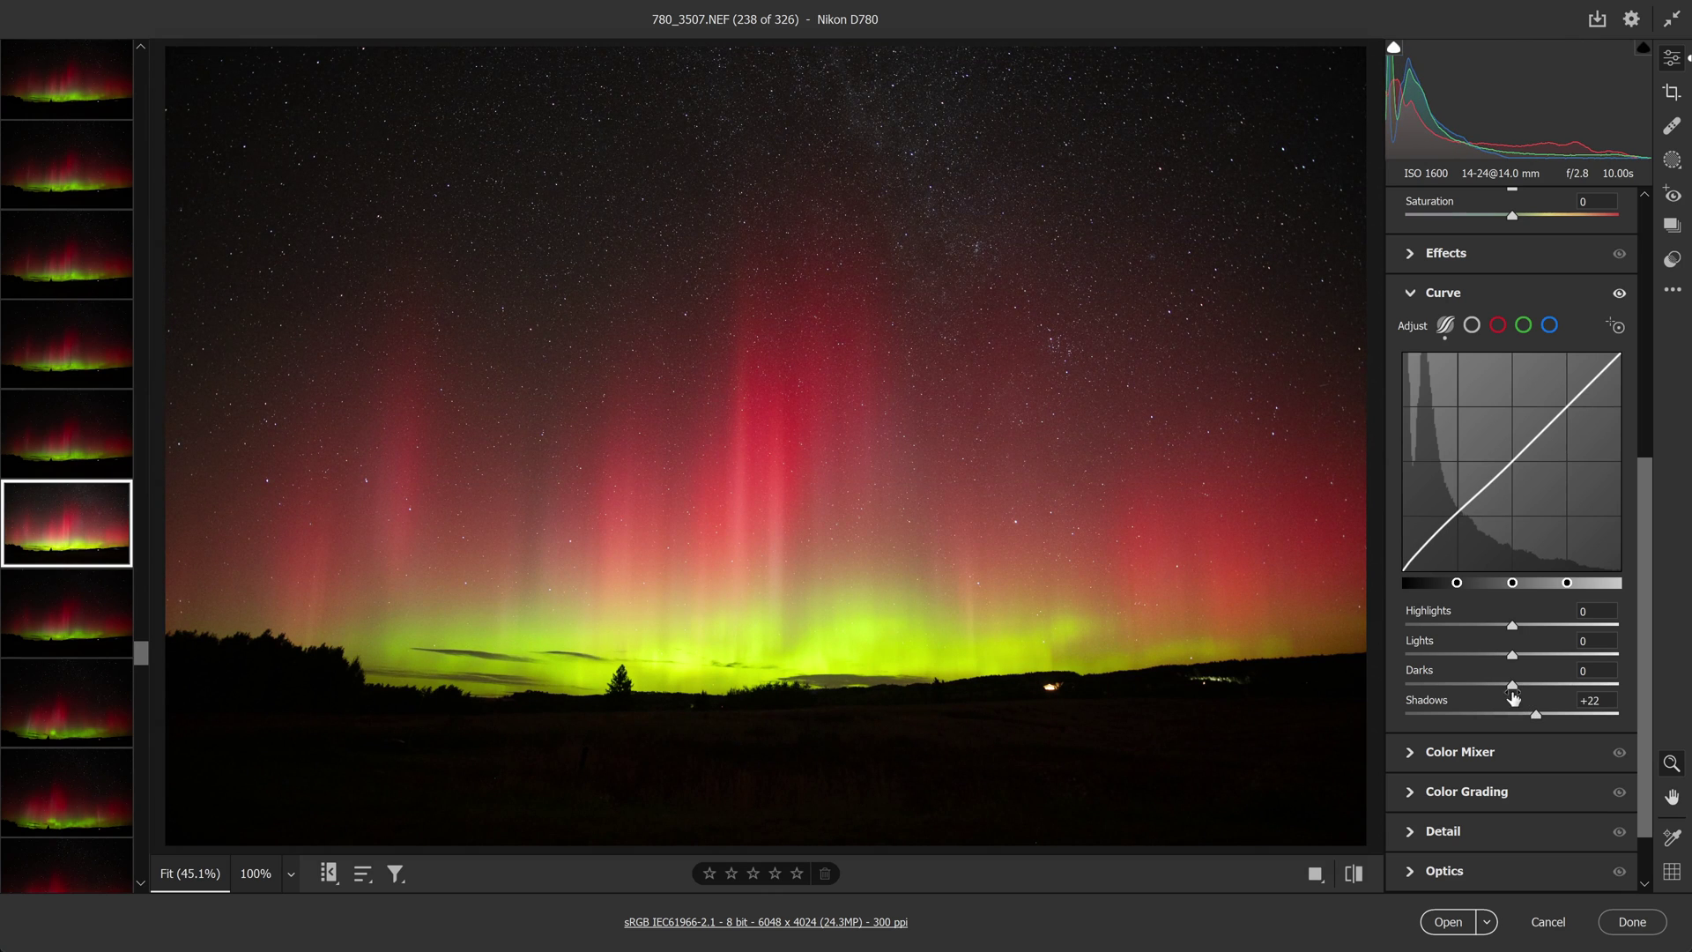
drag(1501, 483, 1501, 466)
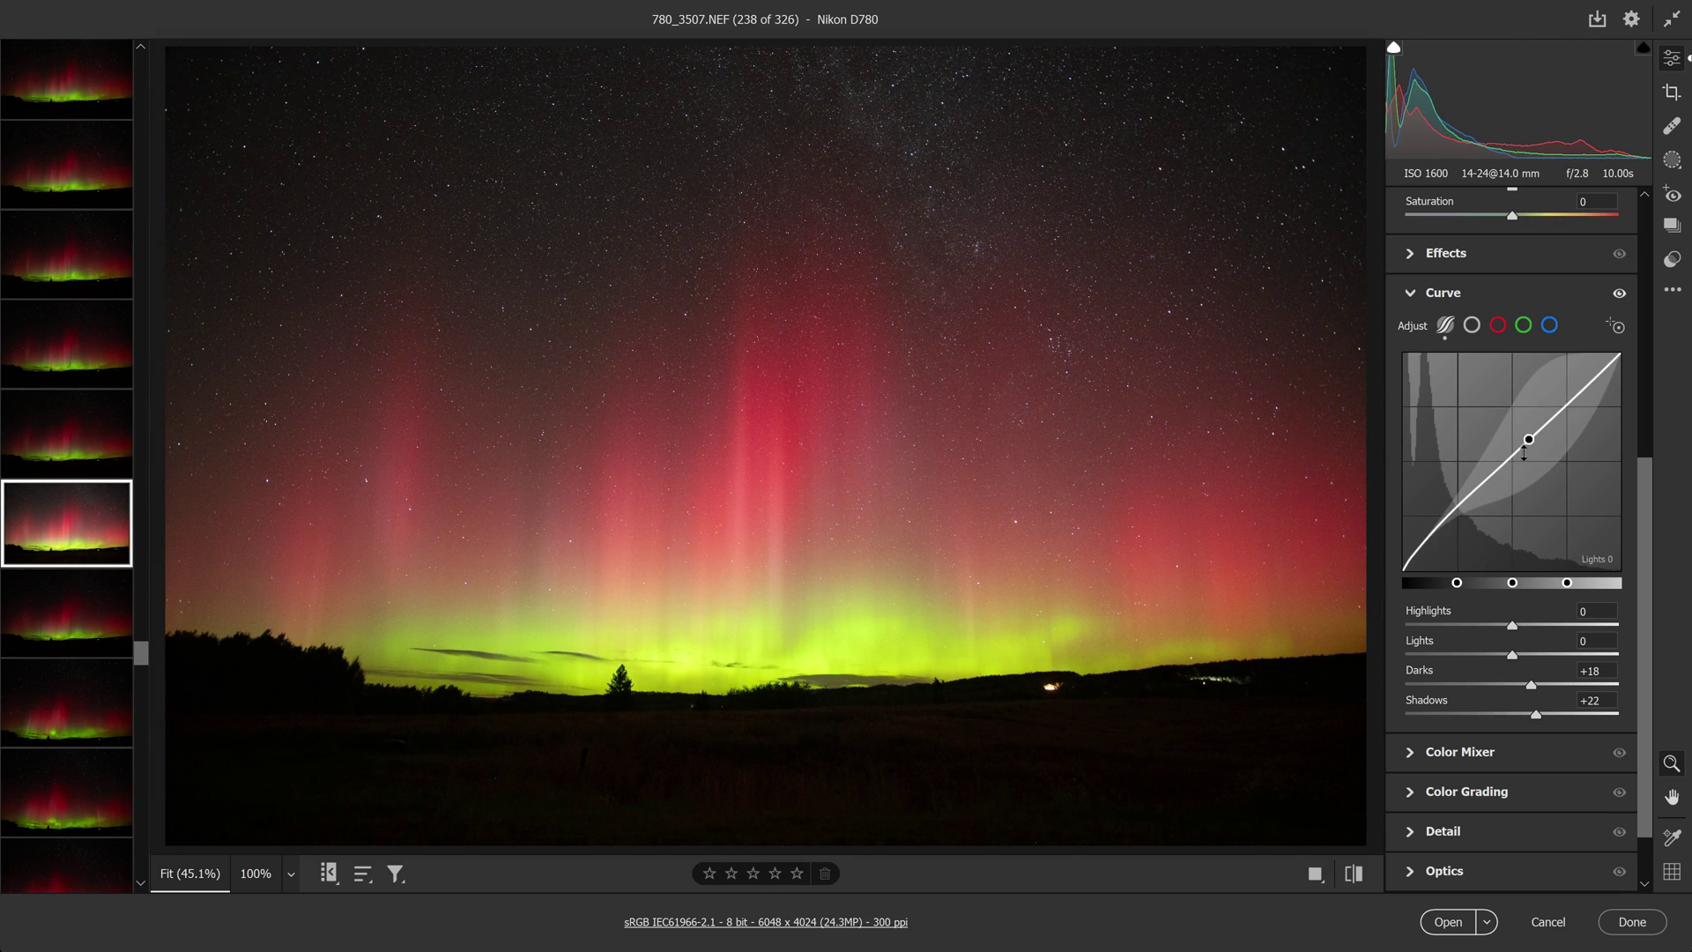
drag(1512, 657, 1544, 665)
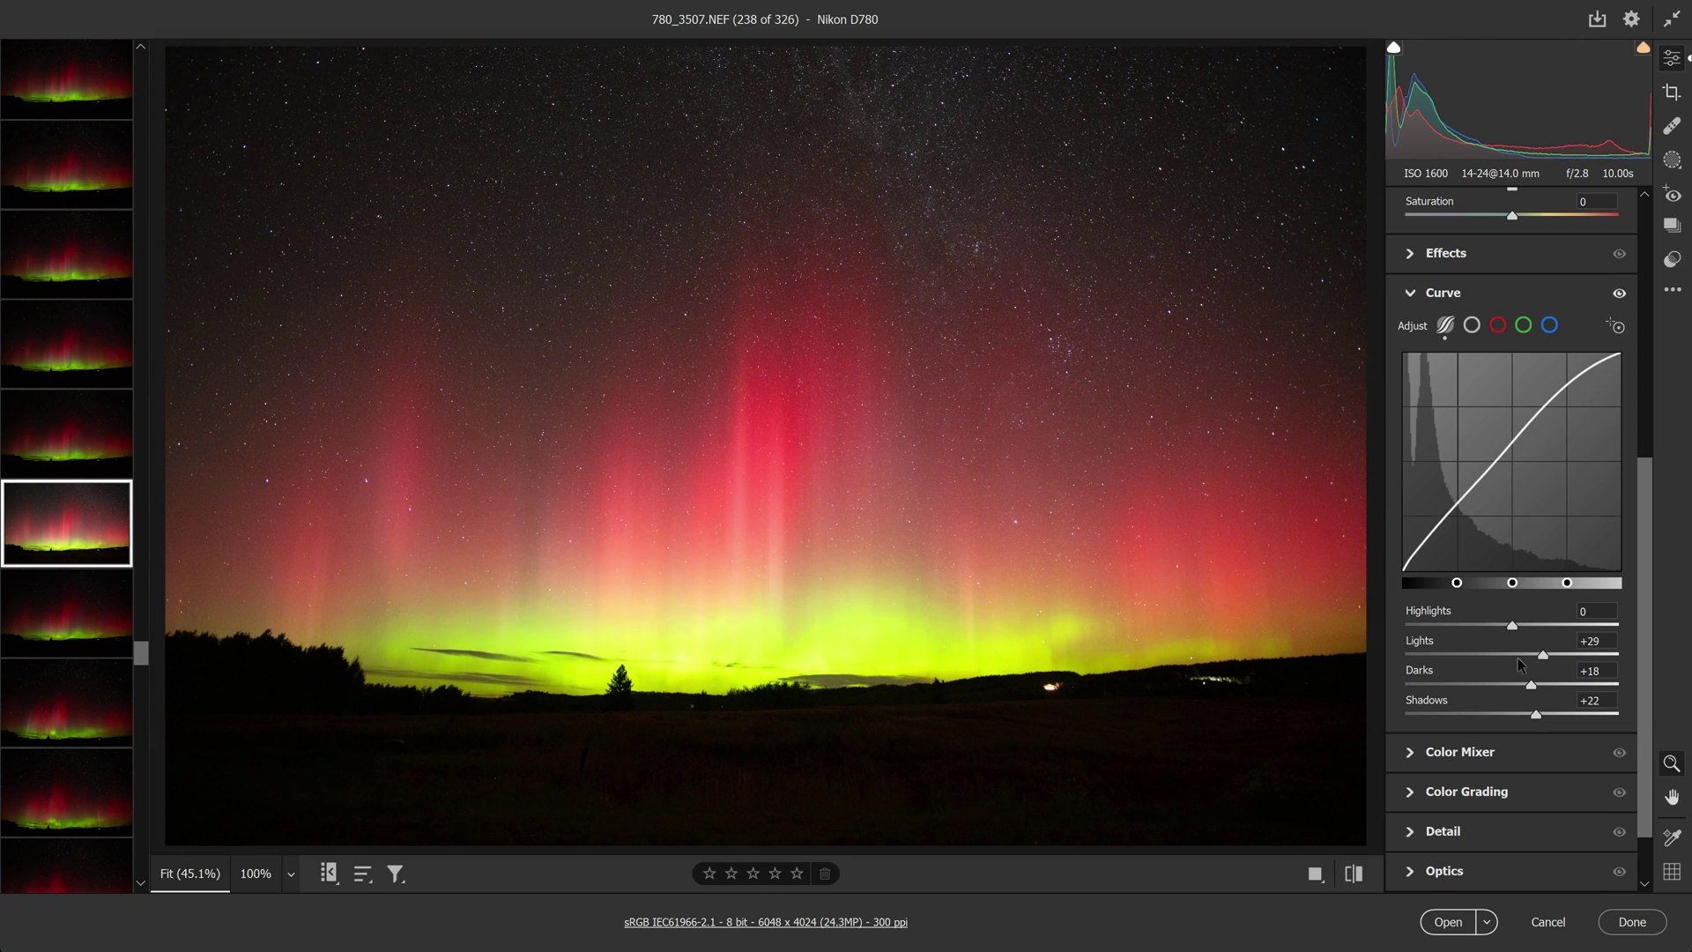
scroll(1578, 635, up, 5)
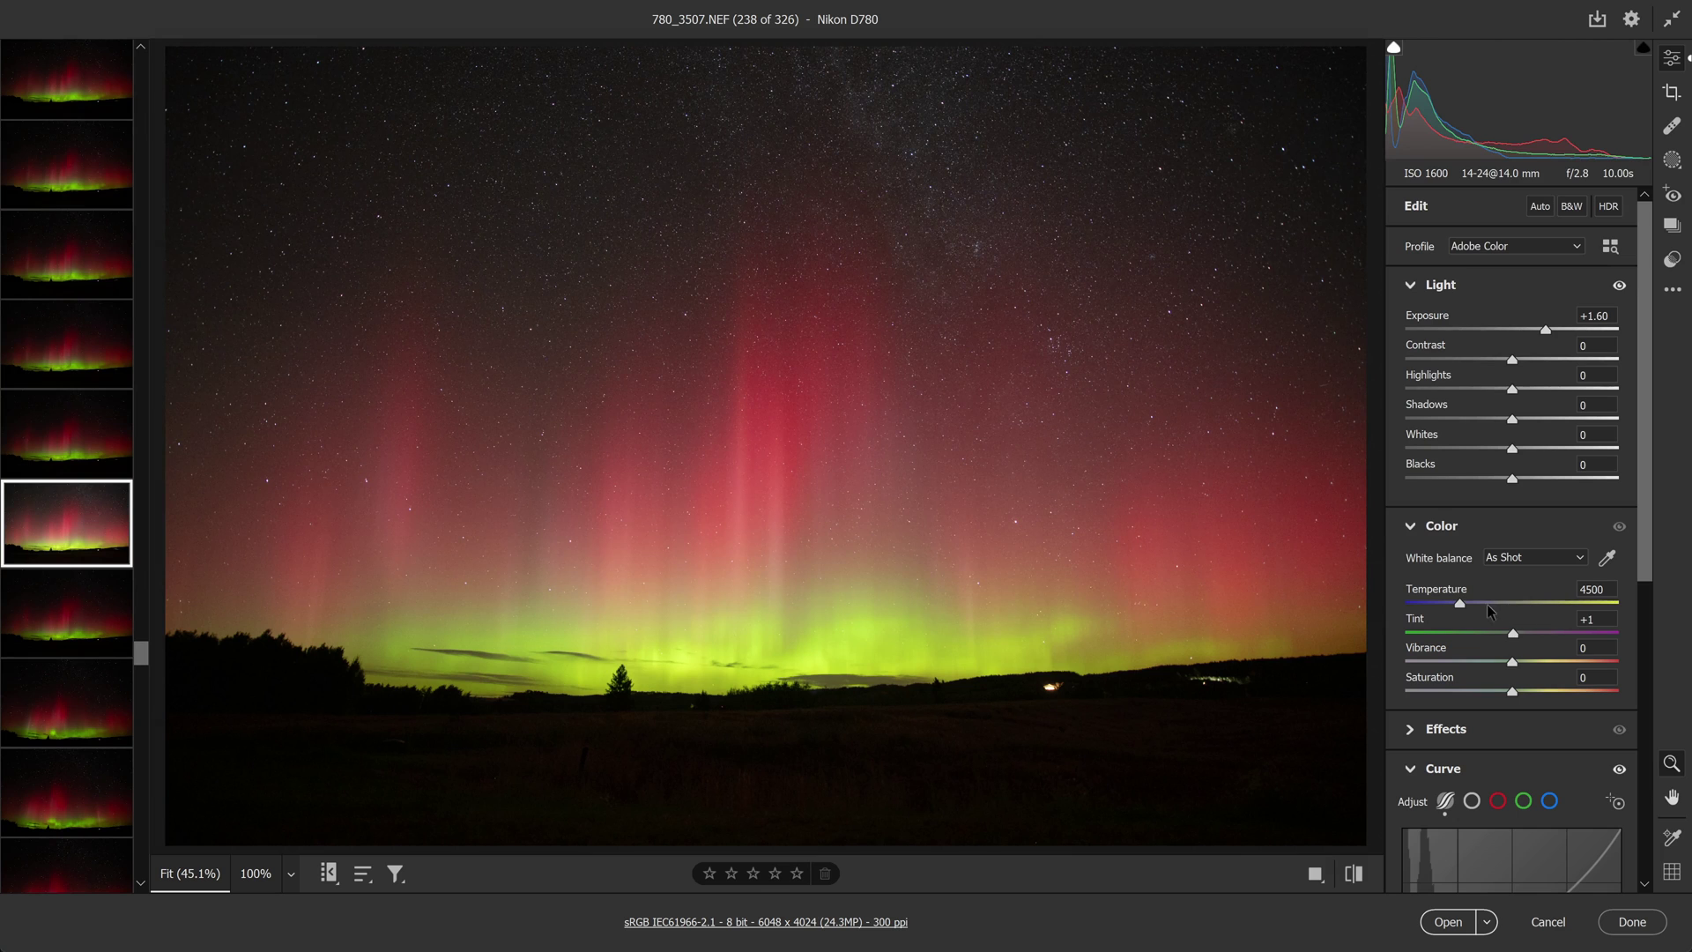
Set Temperature 3750, Tint +40, Saturation +4, then view frame 780_3506 for comparison
drag(1459, 604, 1560, 631)
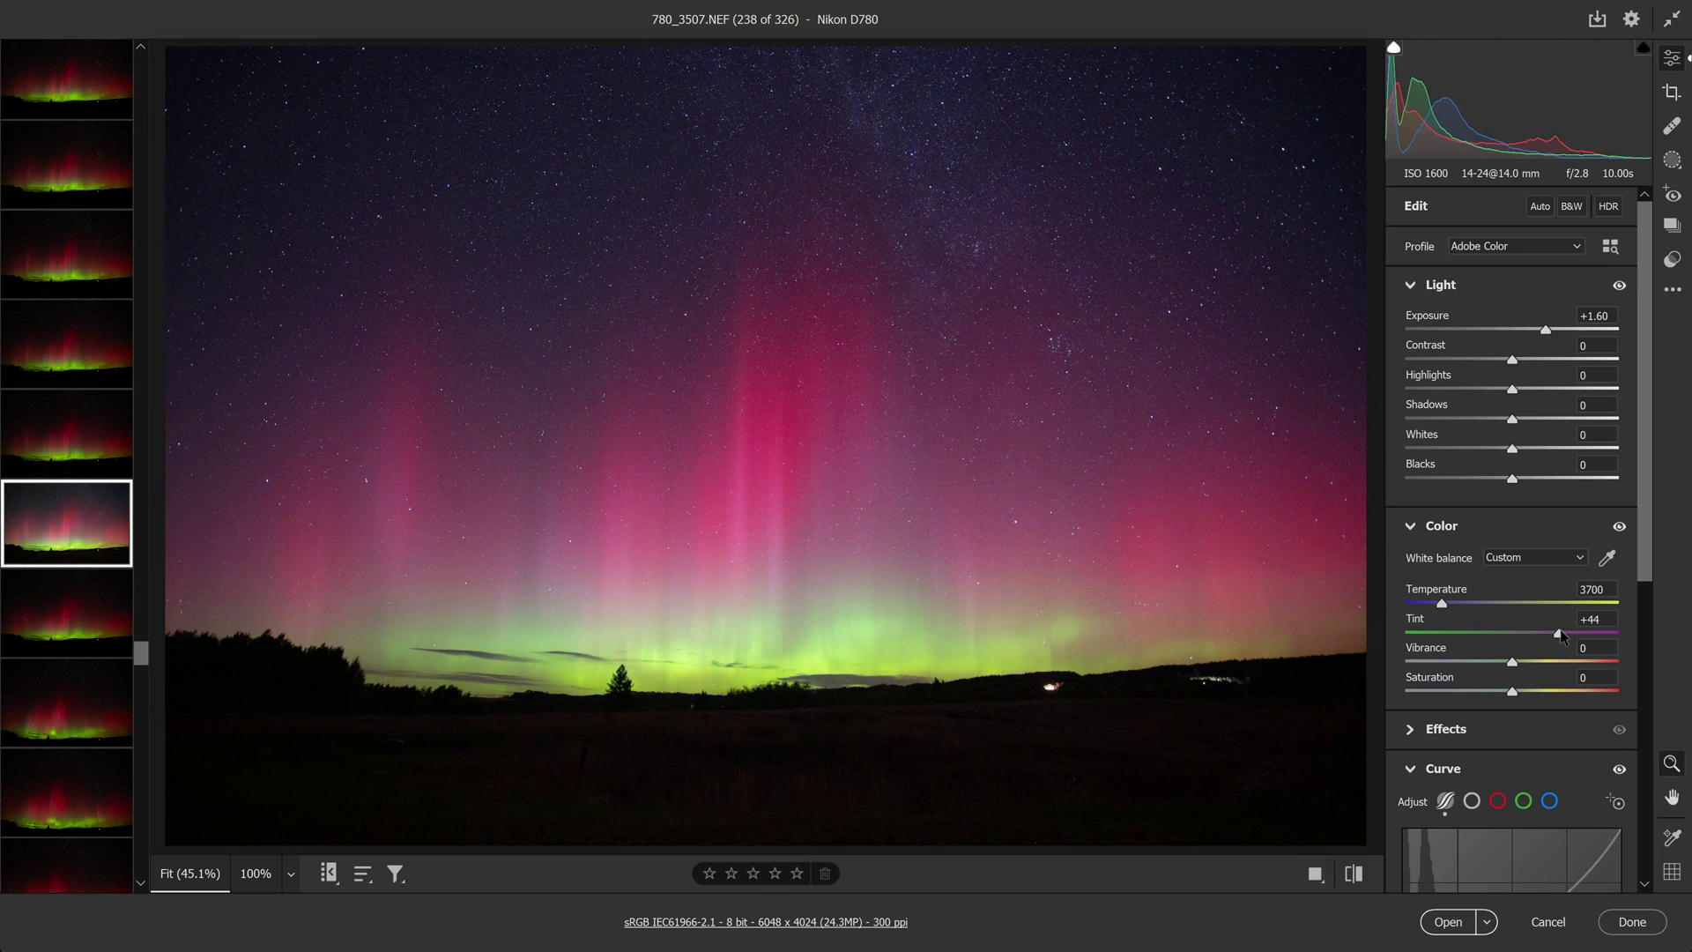
drag(1442, 603, 1443, 604)
drag(1512, 691, 1516, 691)
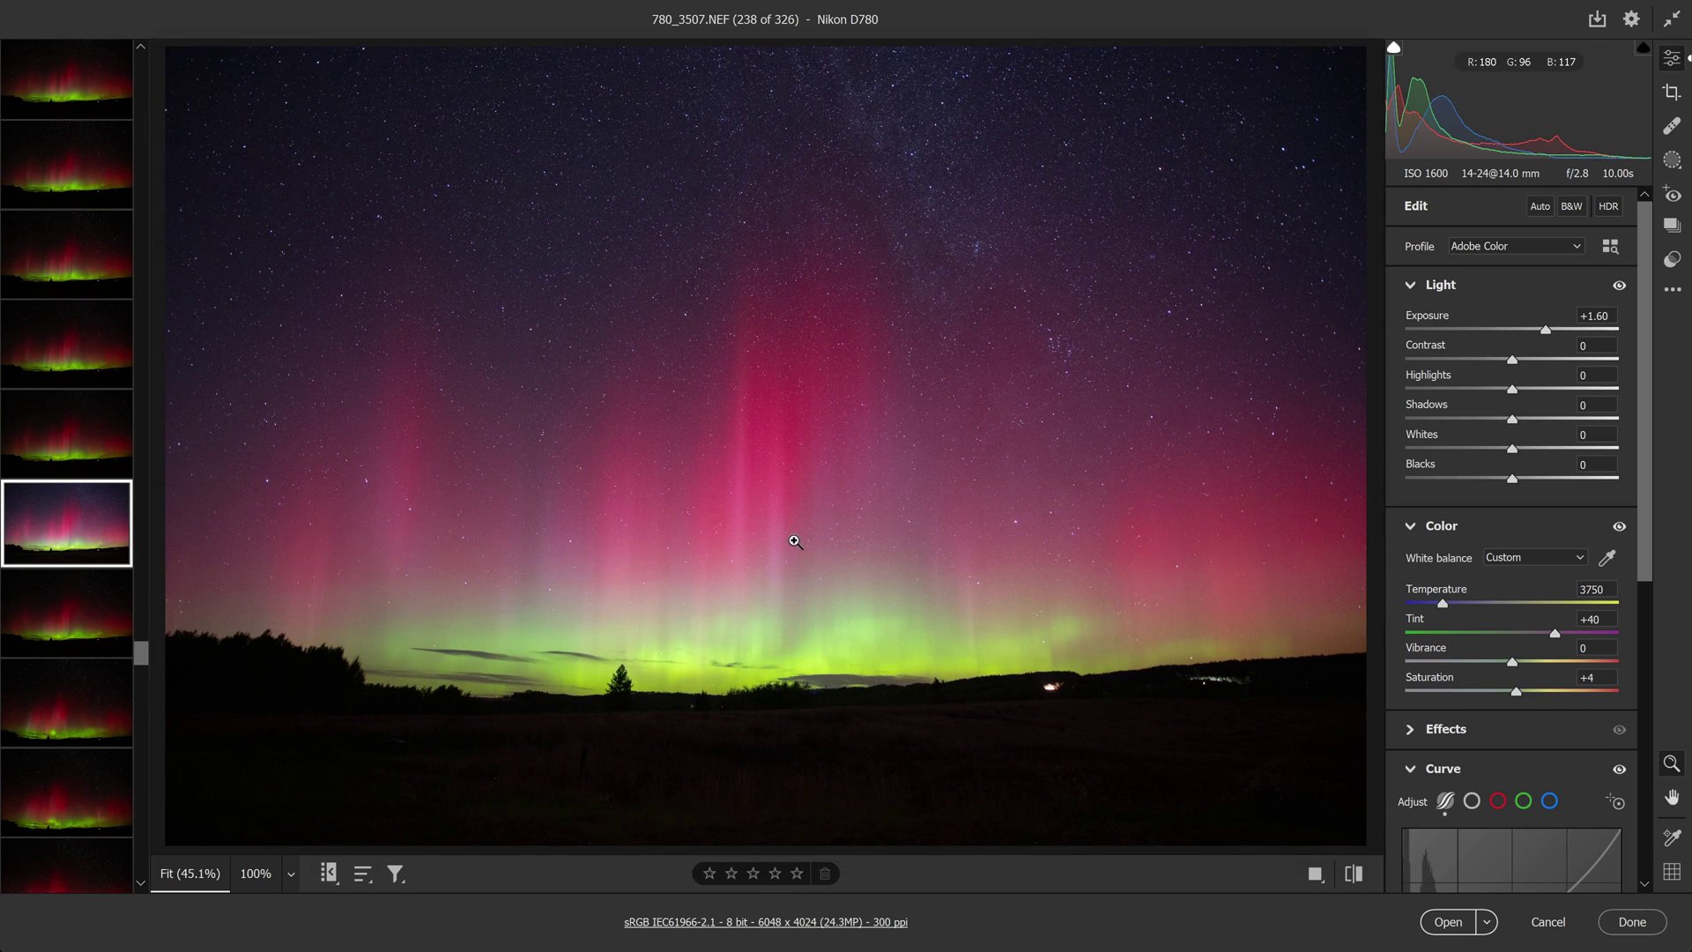
click(71, 436)
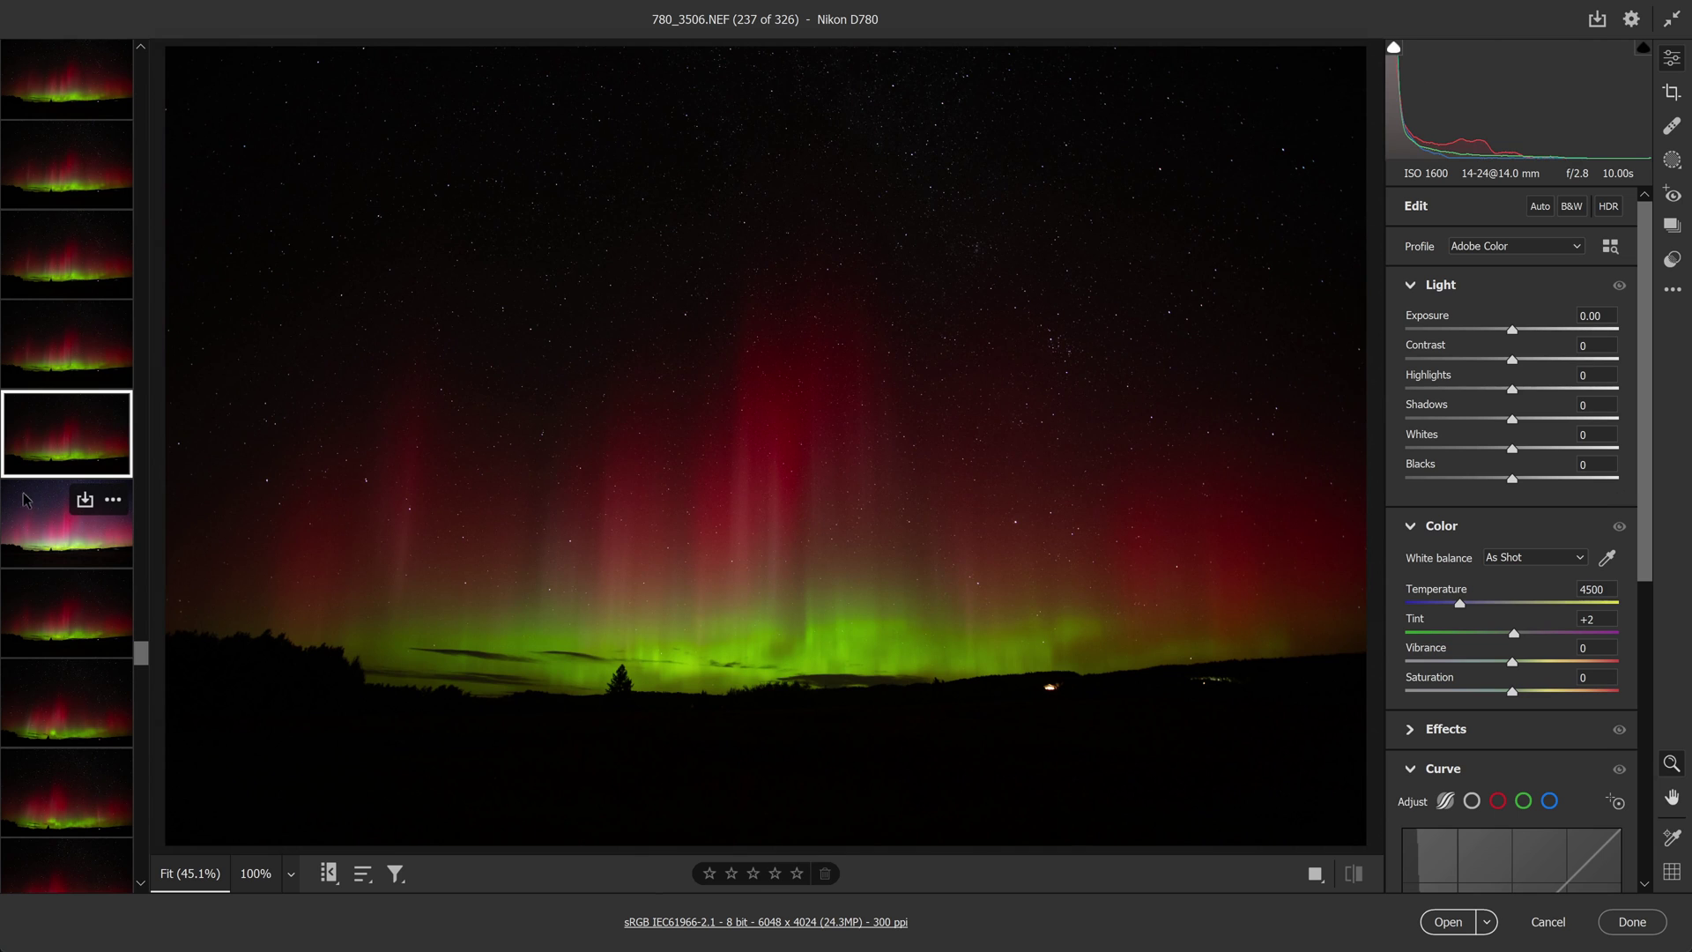
Synchronize frame 780_3507's settings across all 326 selected frames
click(50, 511)
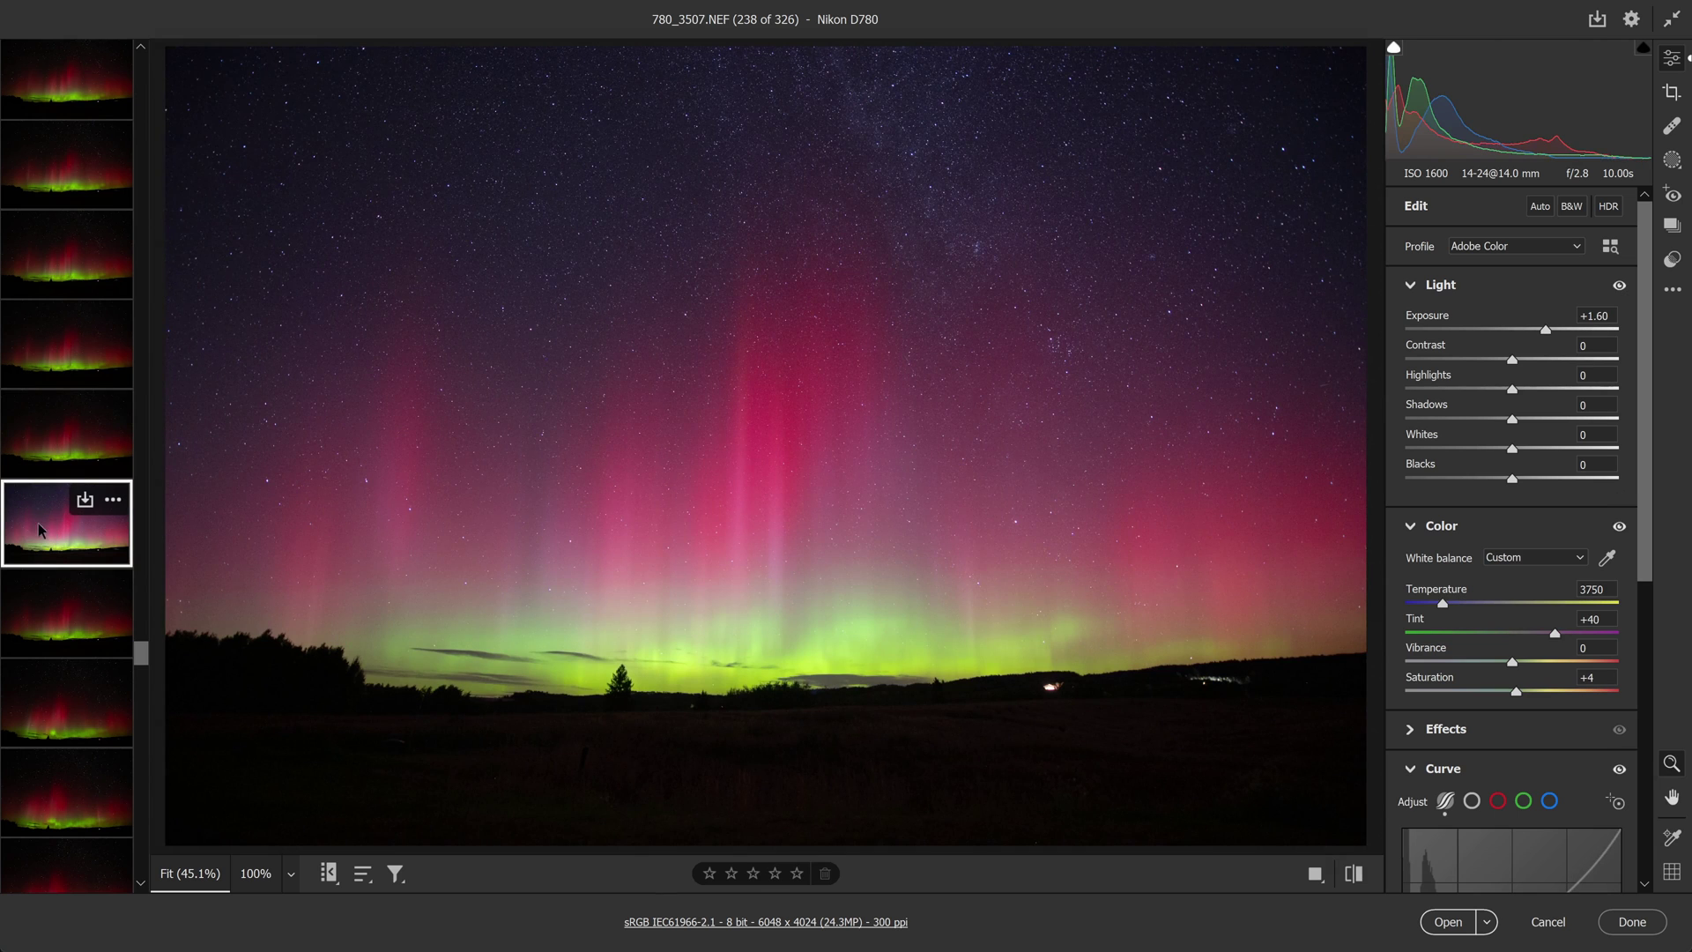
key(ctrl+a)
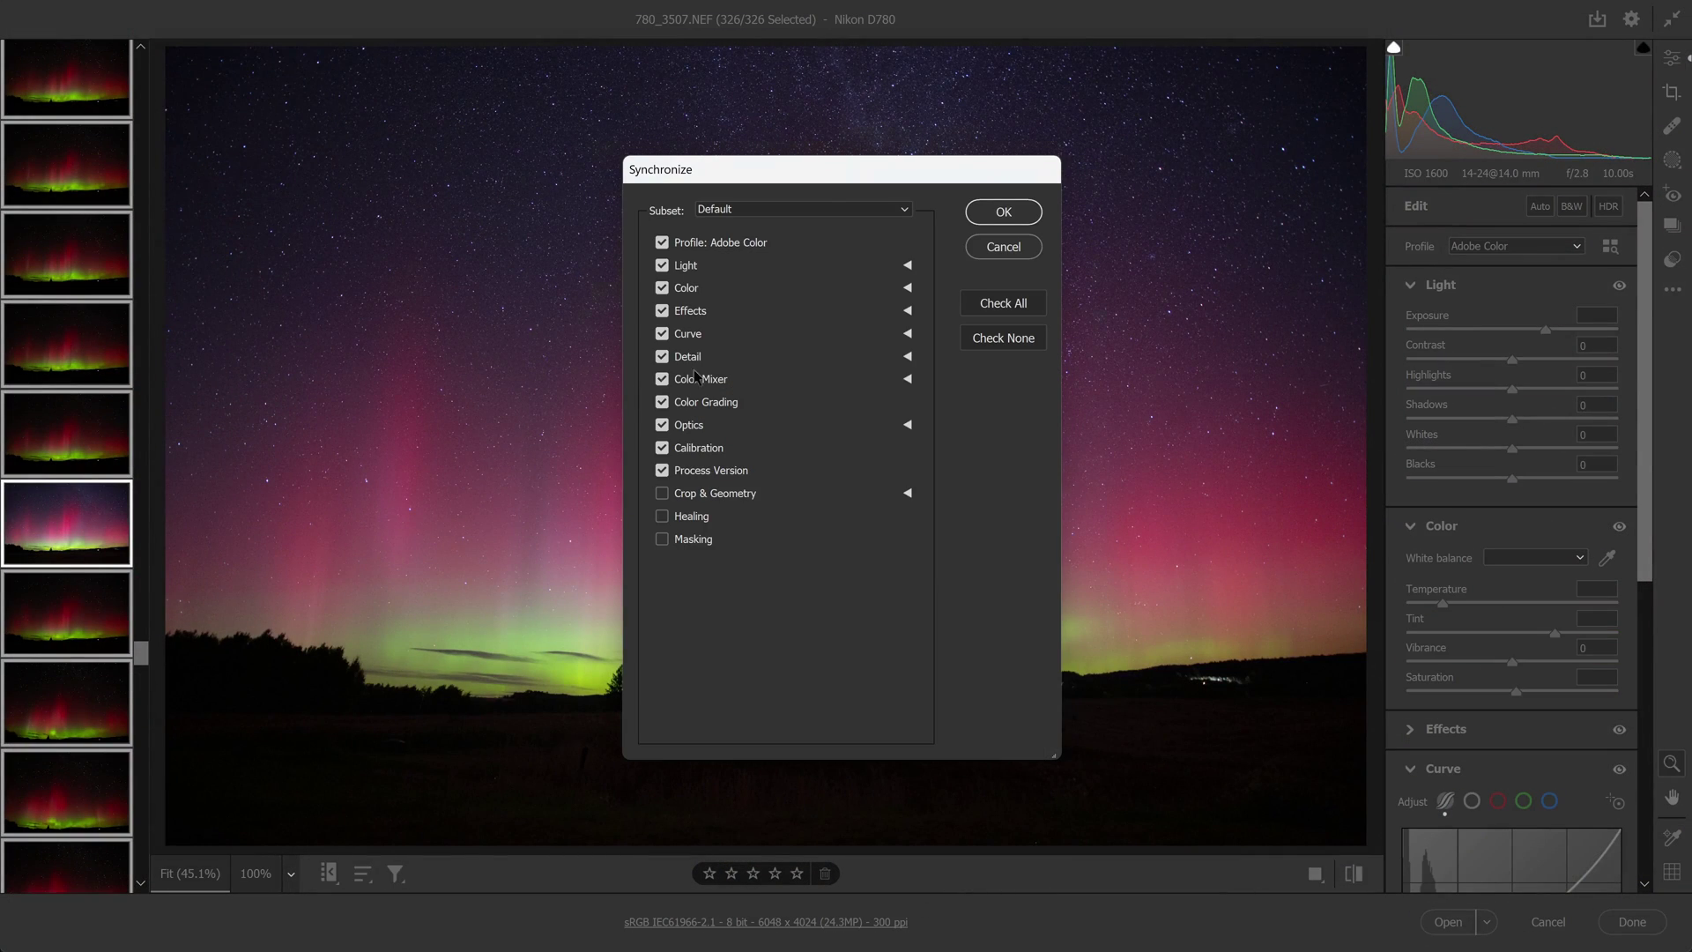
click(1004, 212)
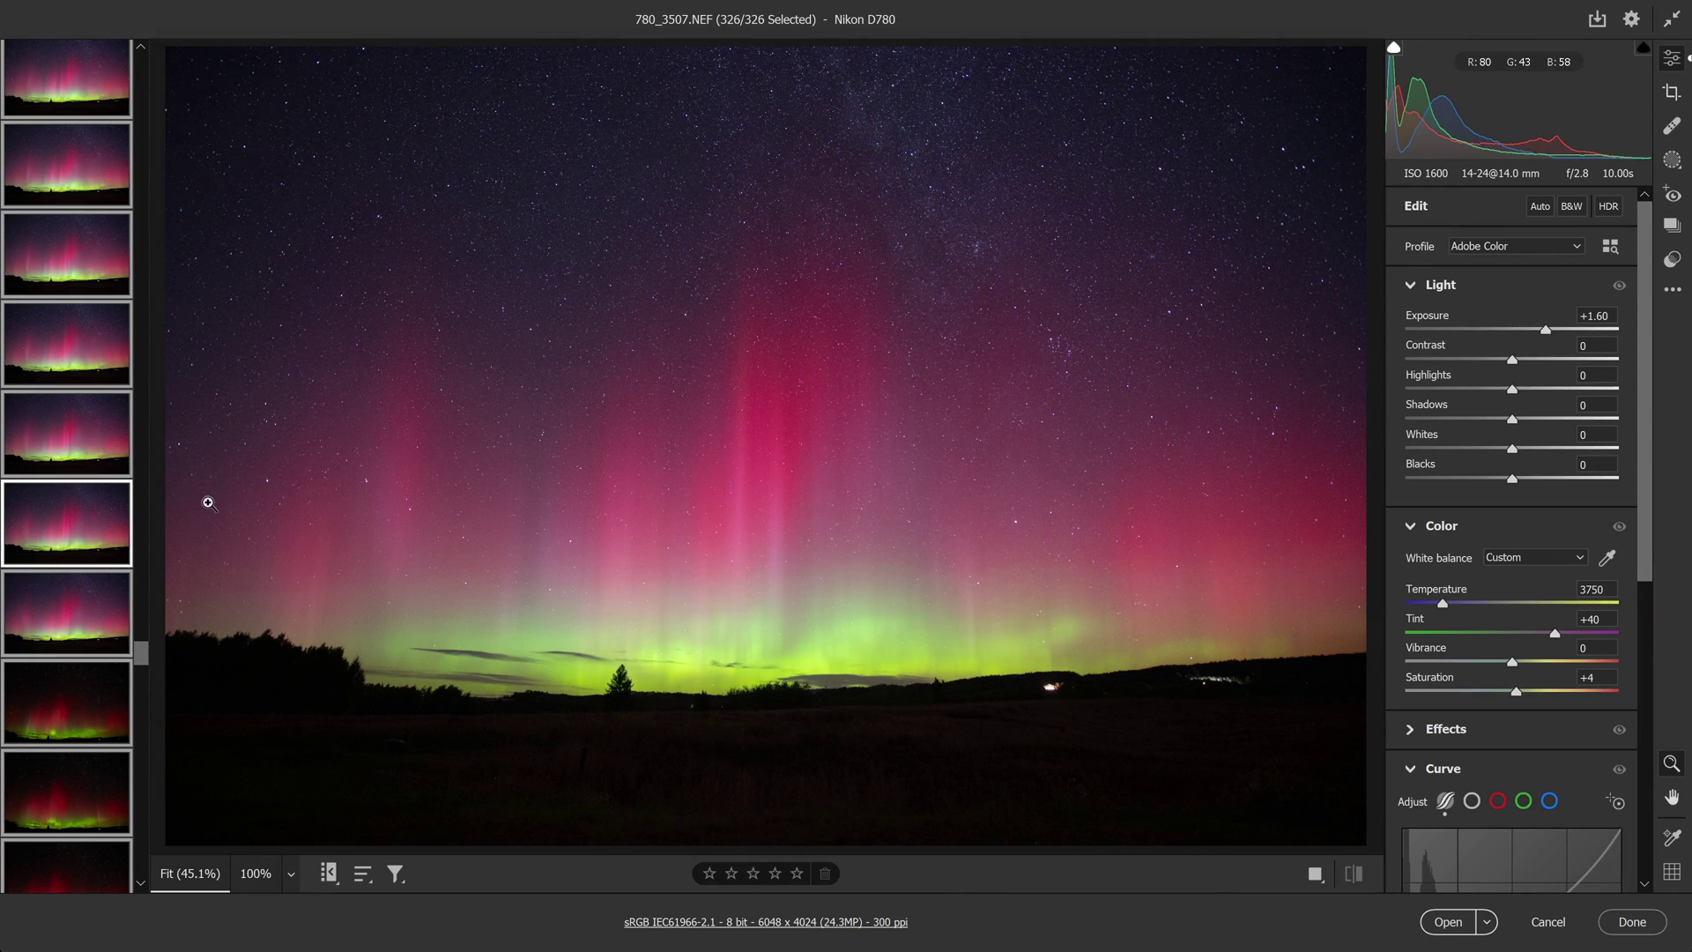
right_click(69, 532)
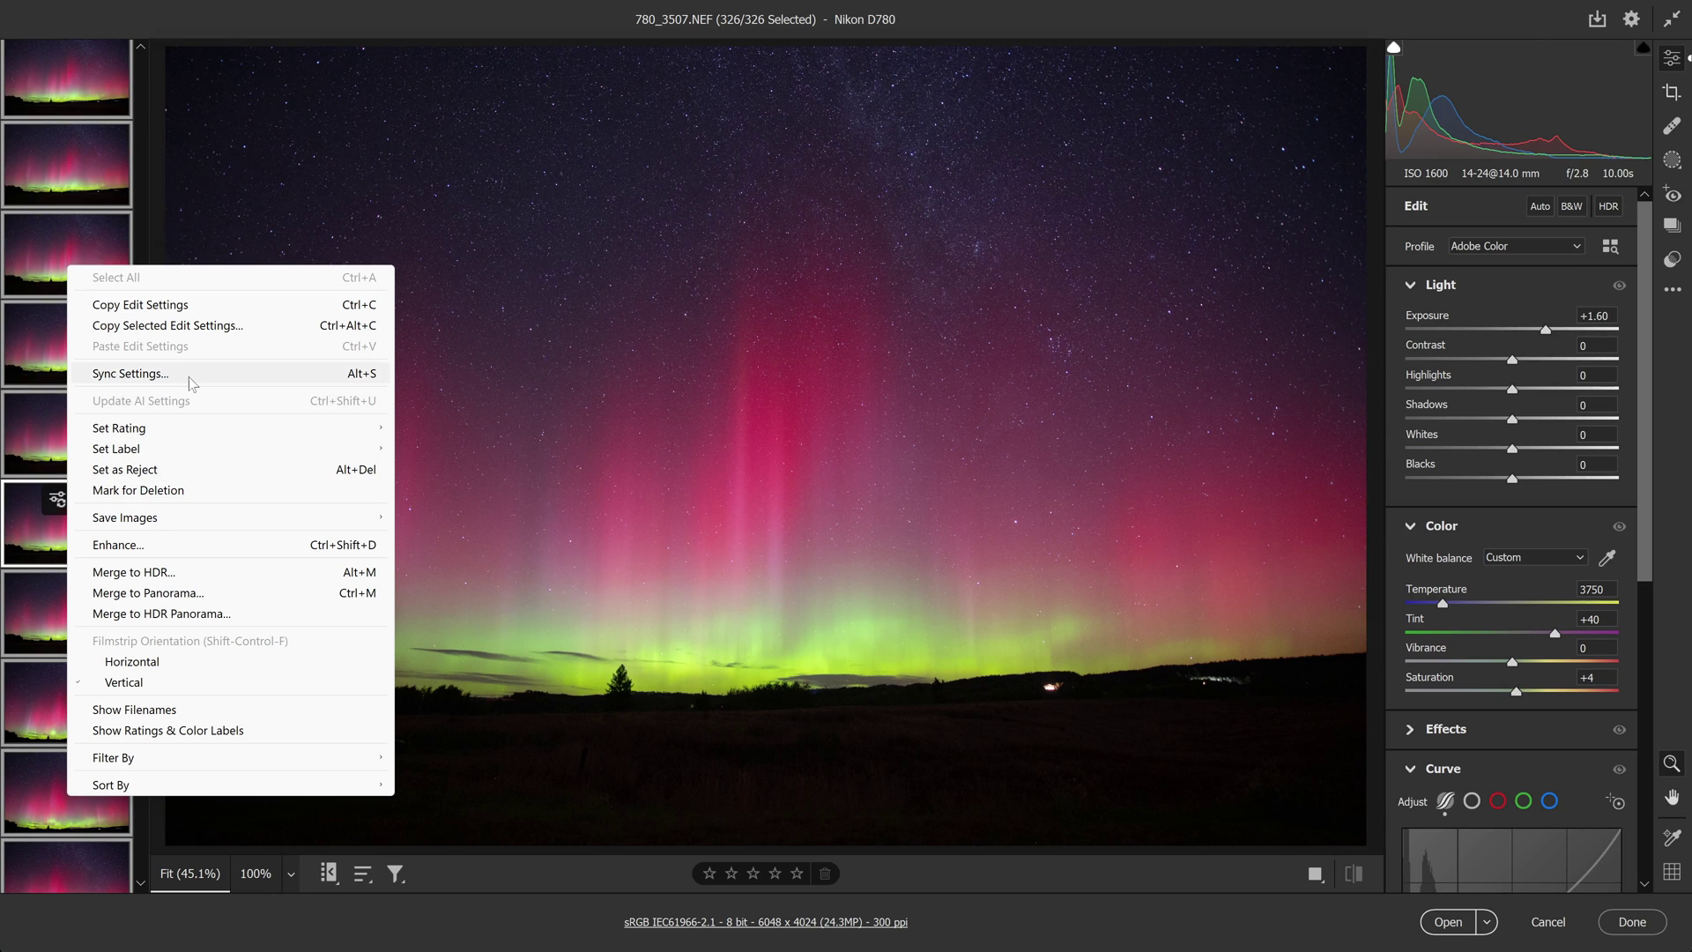
click(220, 469)
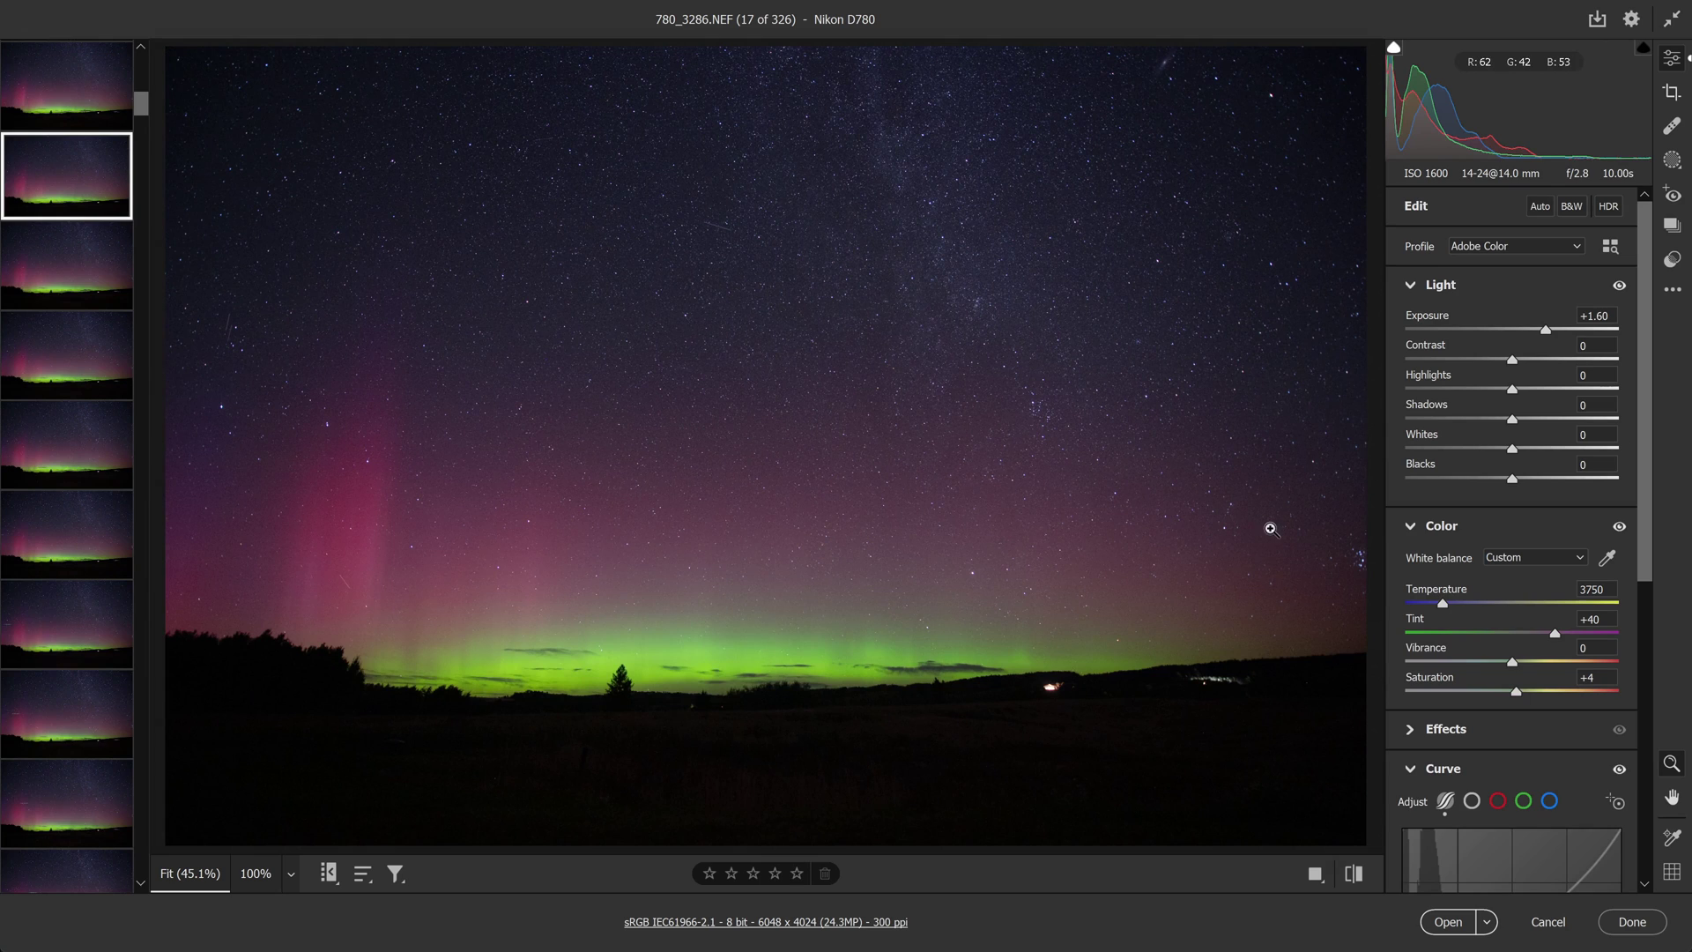
Inspect frame 780_3286's synced edits, collapsing the Color, Effects and Curve panels
click(1427, 529)
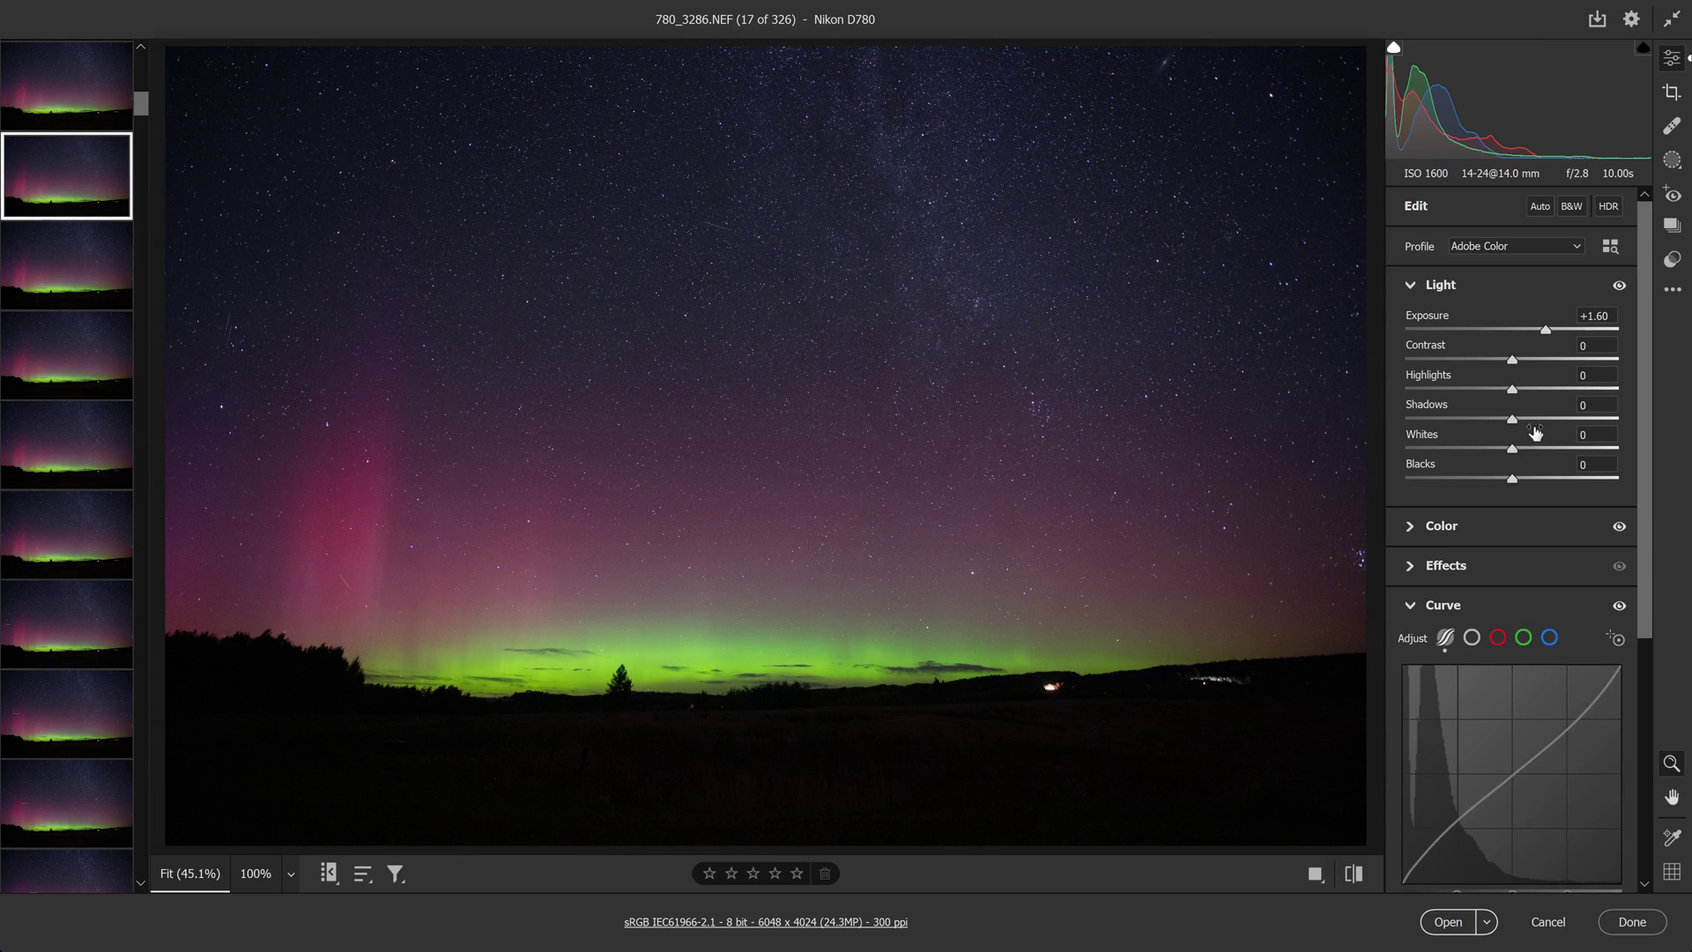
click(1452, 526)
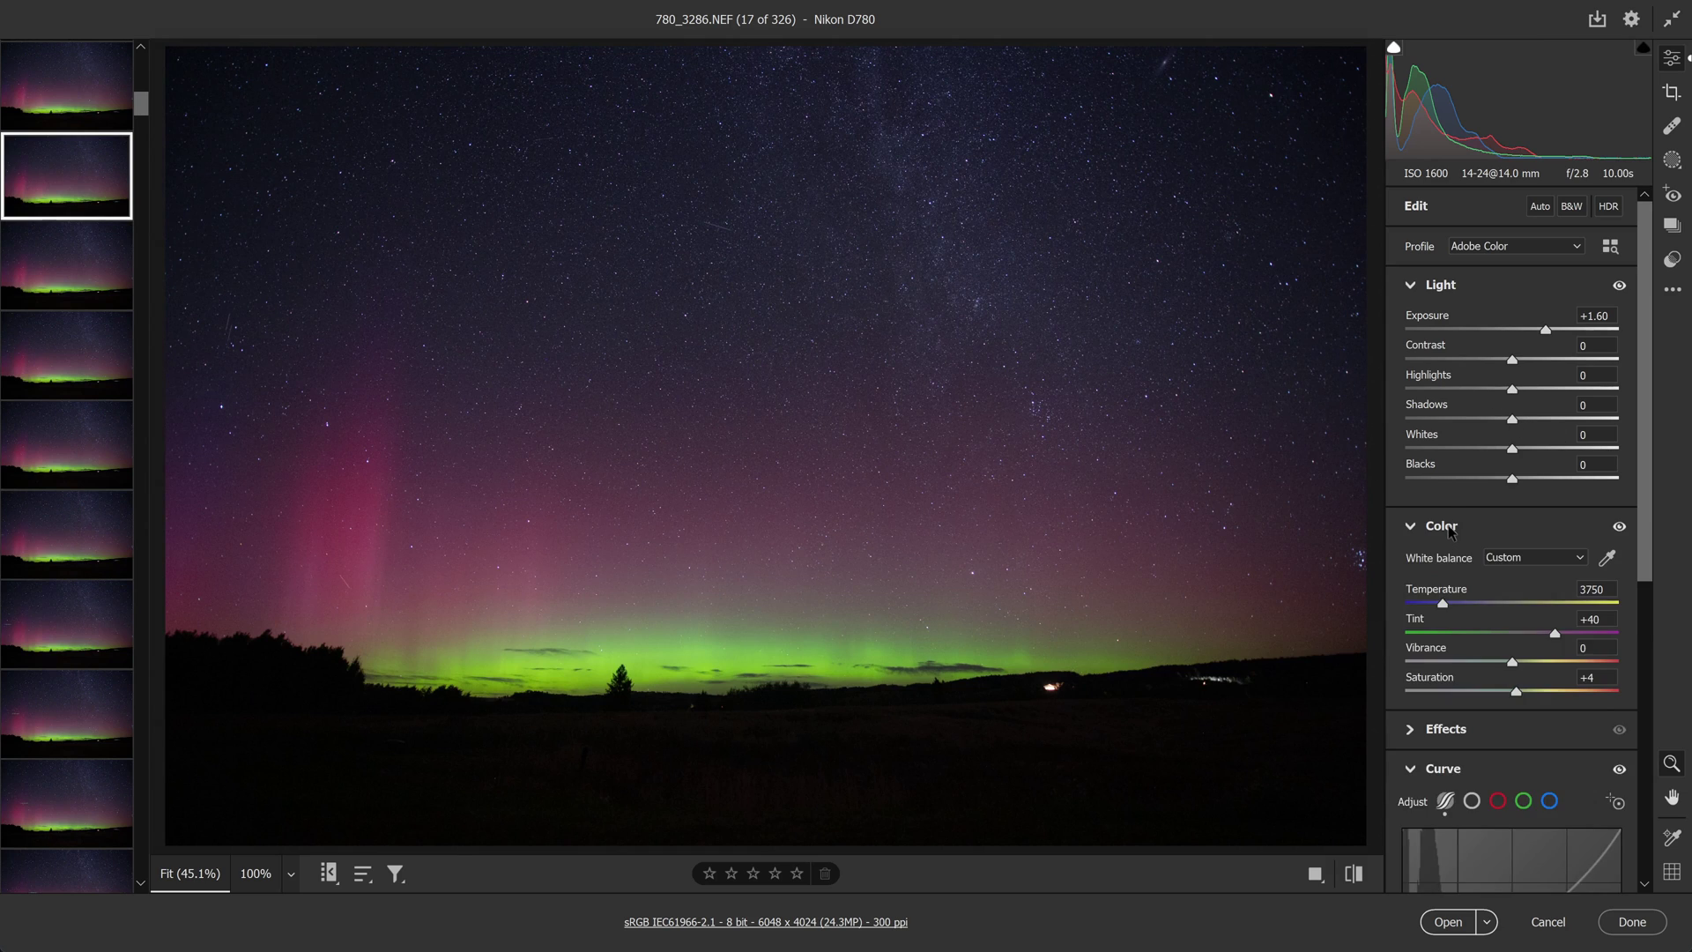
click(1453, 526)
click(1451, 567)
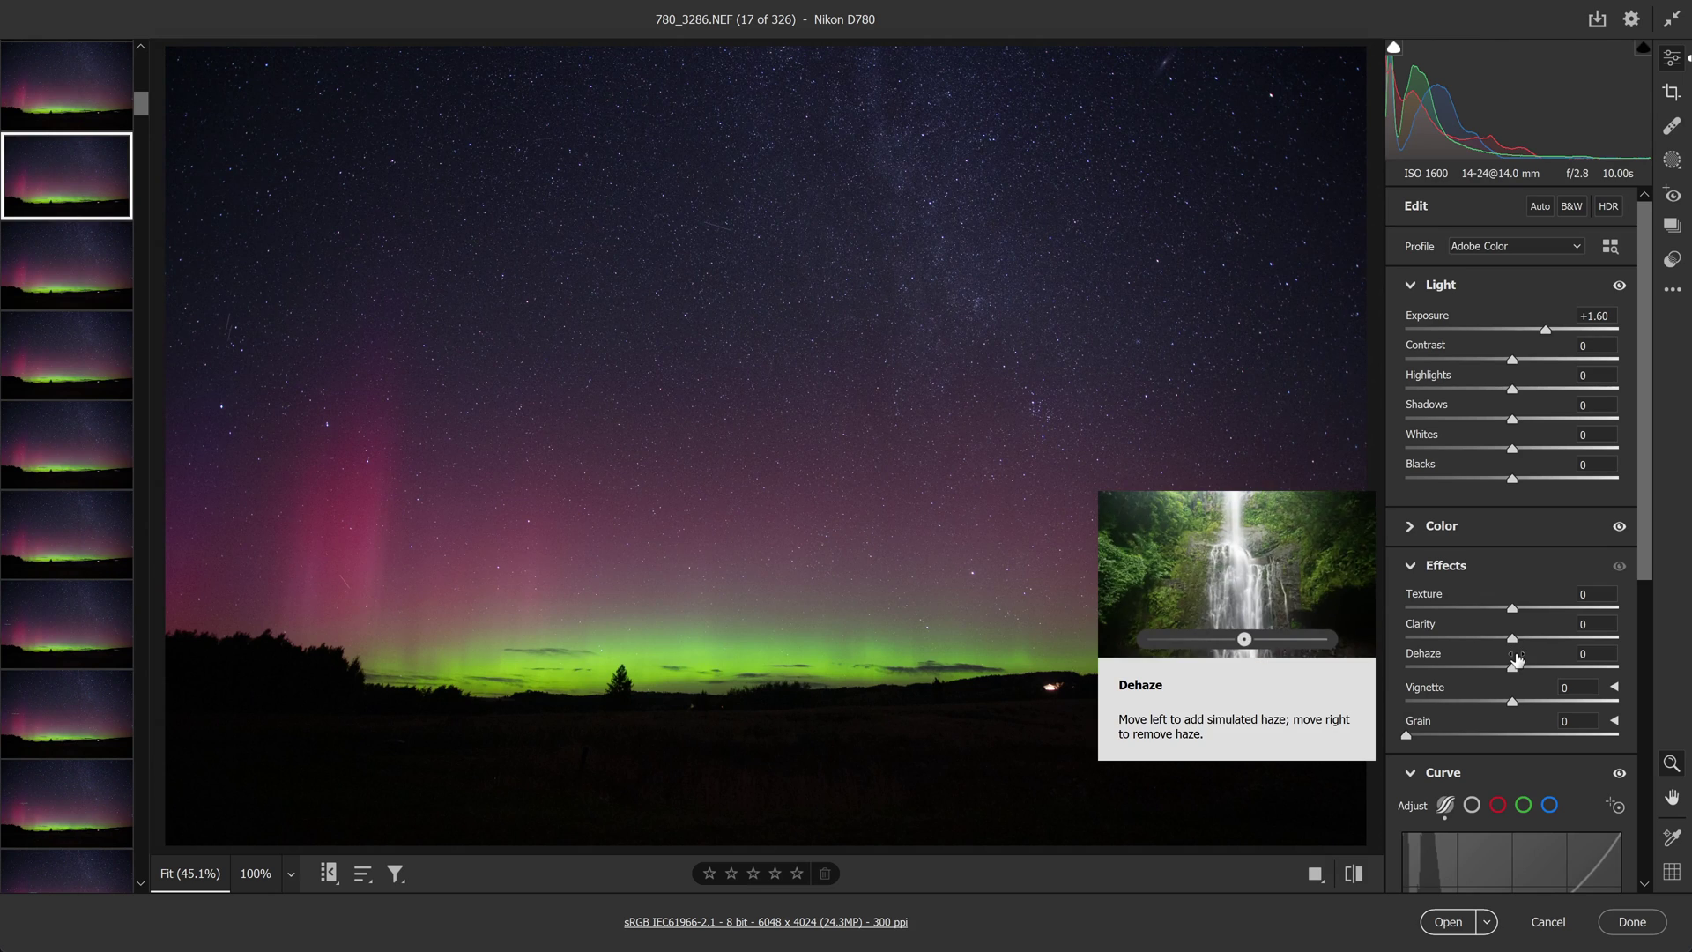
click(1463, 564)
click(1465, 606)
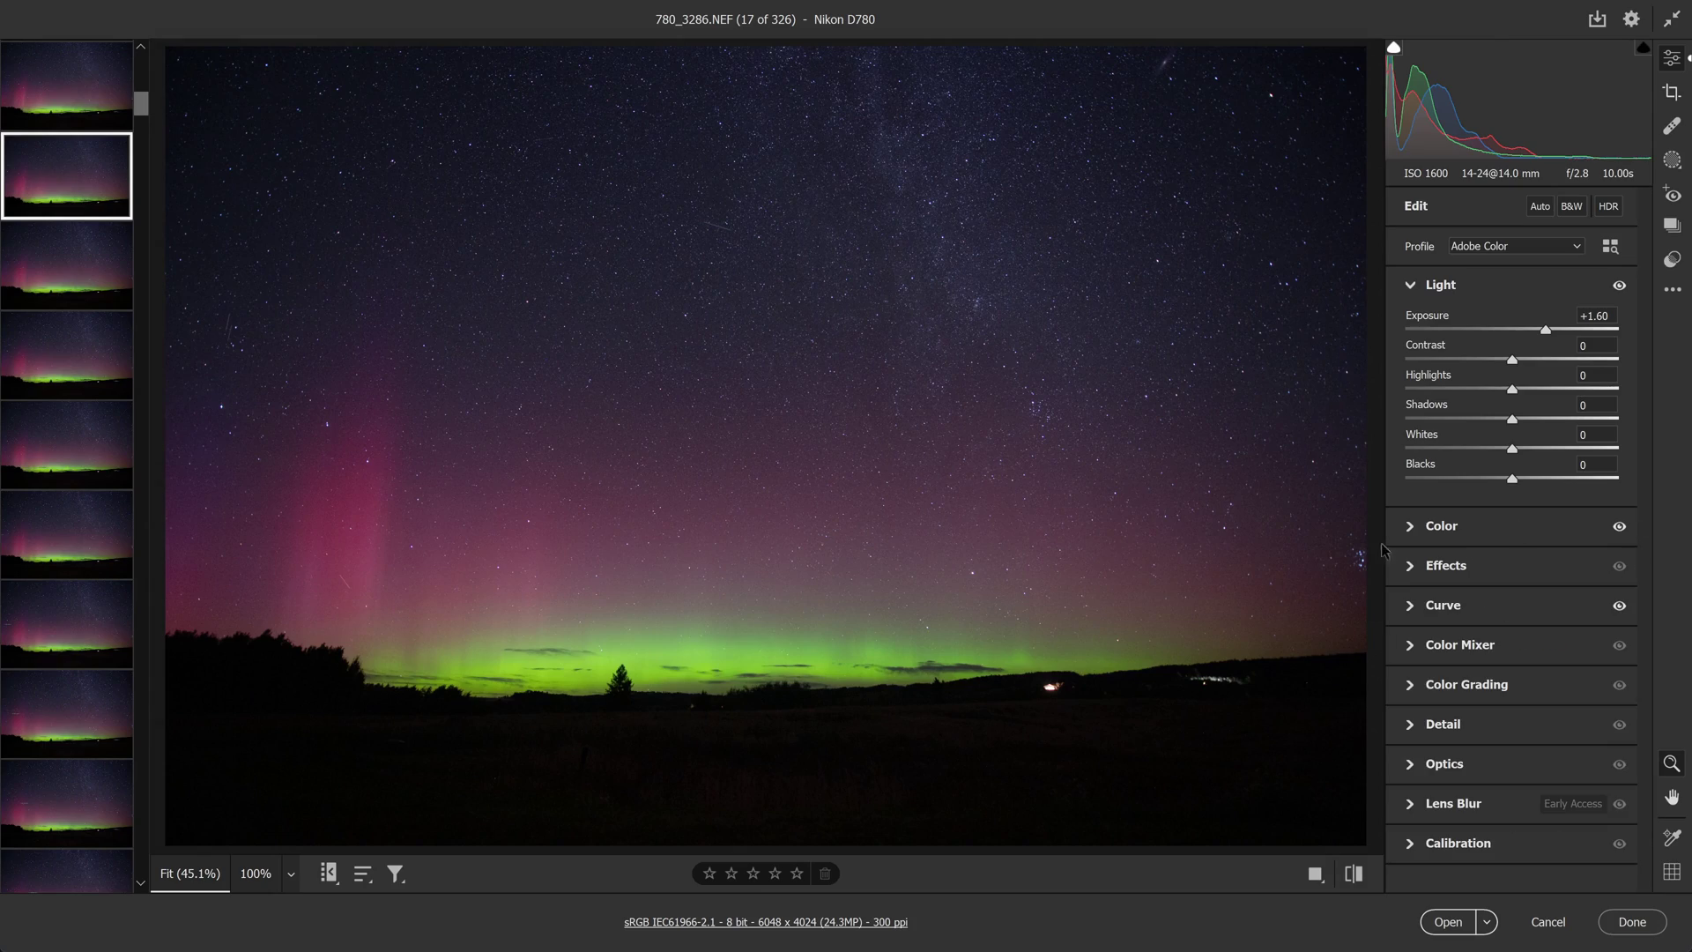
Zoom into the sky, then set Sharpening to 0 and Luminance noise reduction to 20
drag(1129, 468, 1230, 481)
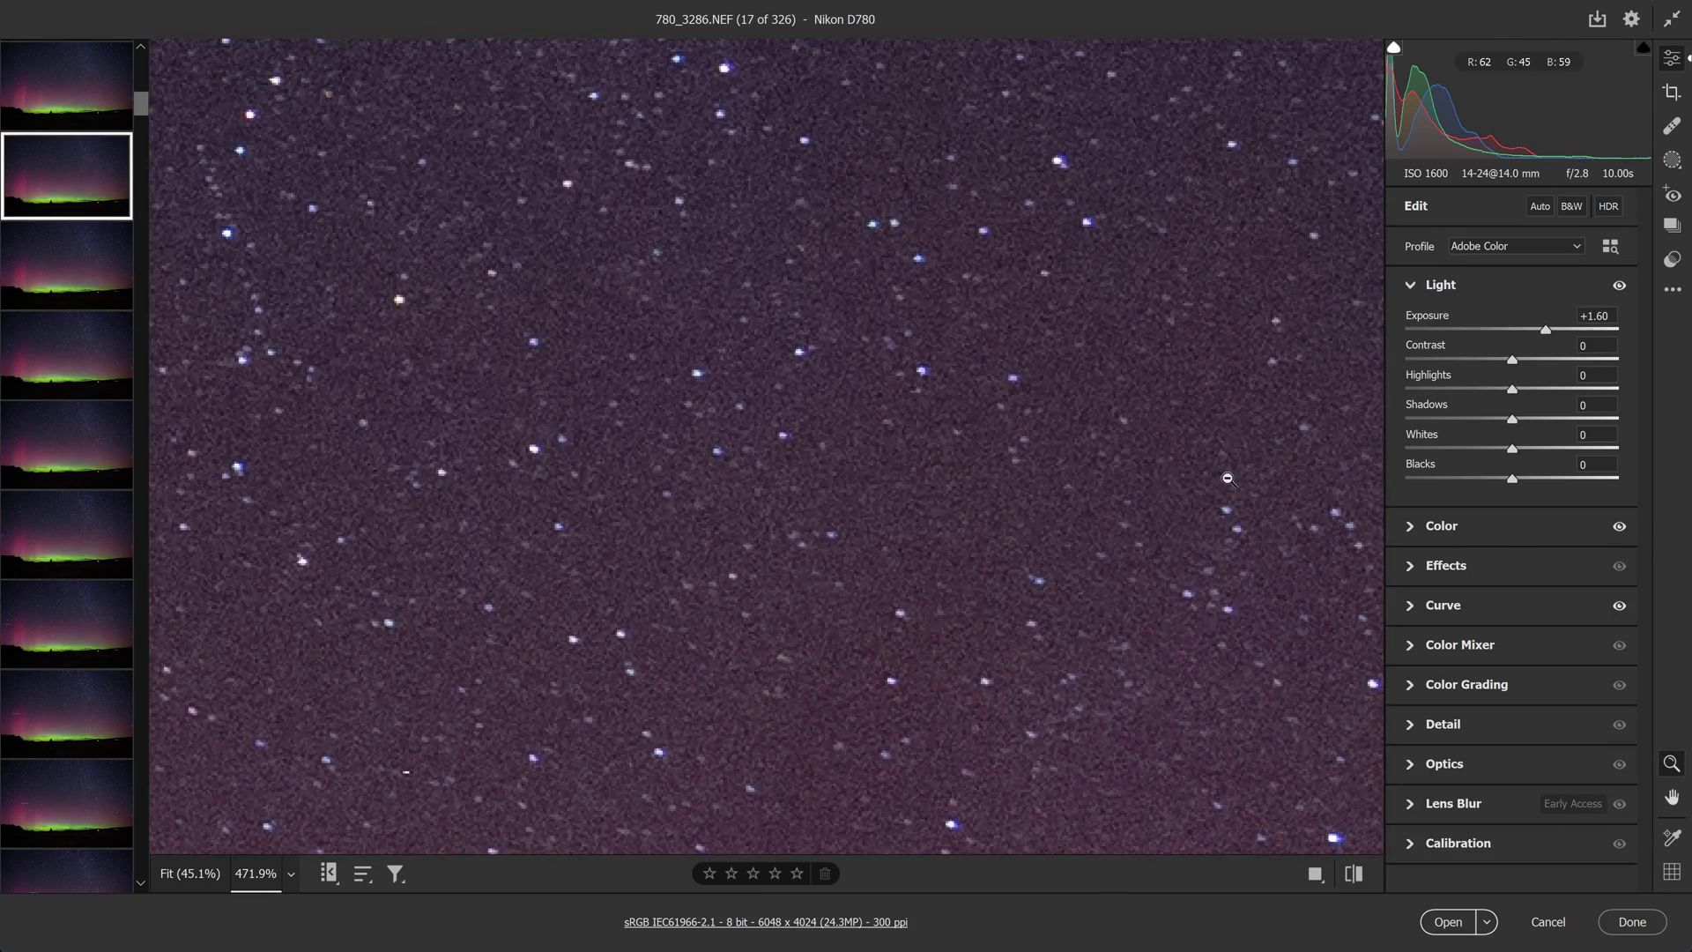
click(1448, 730)
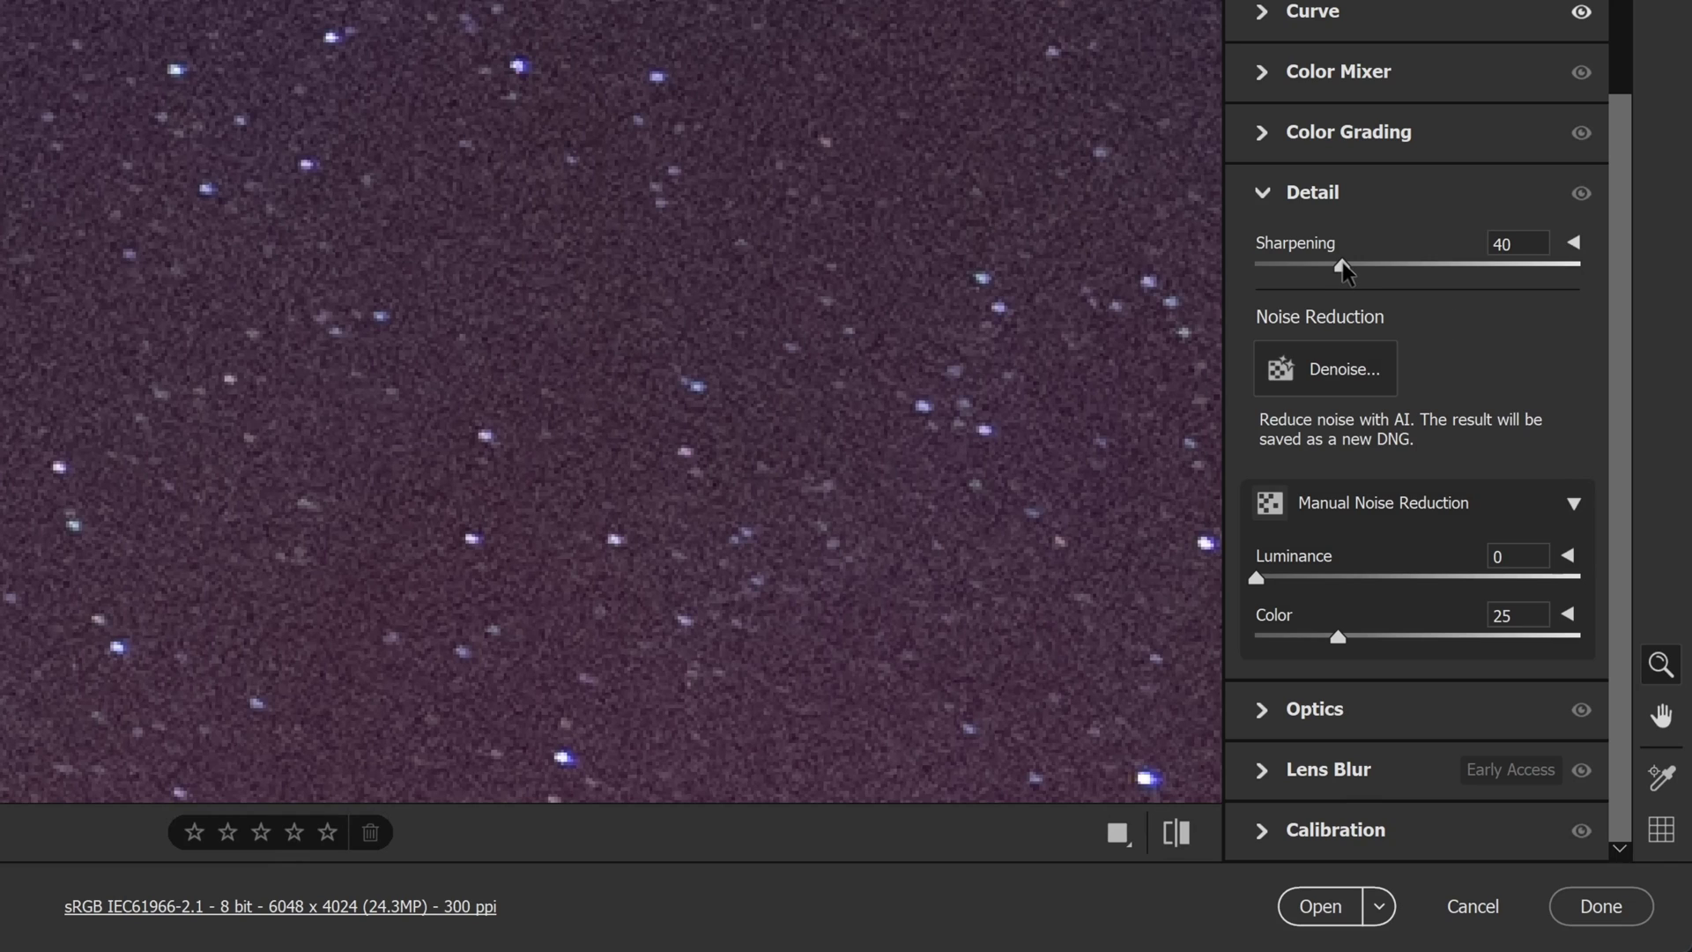
drag(1343, 269, 1144, 250)
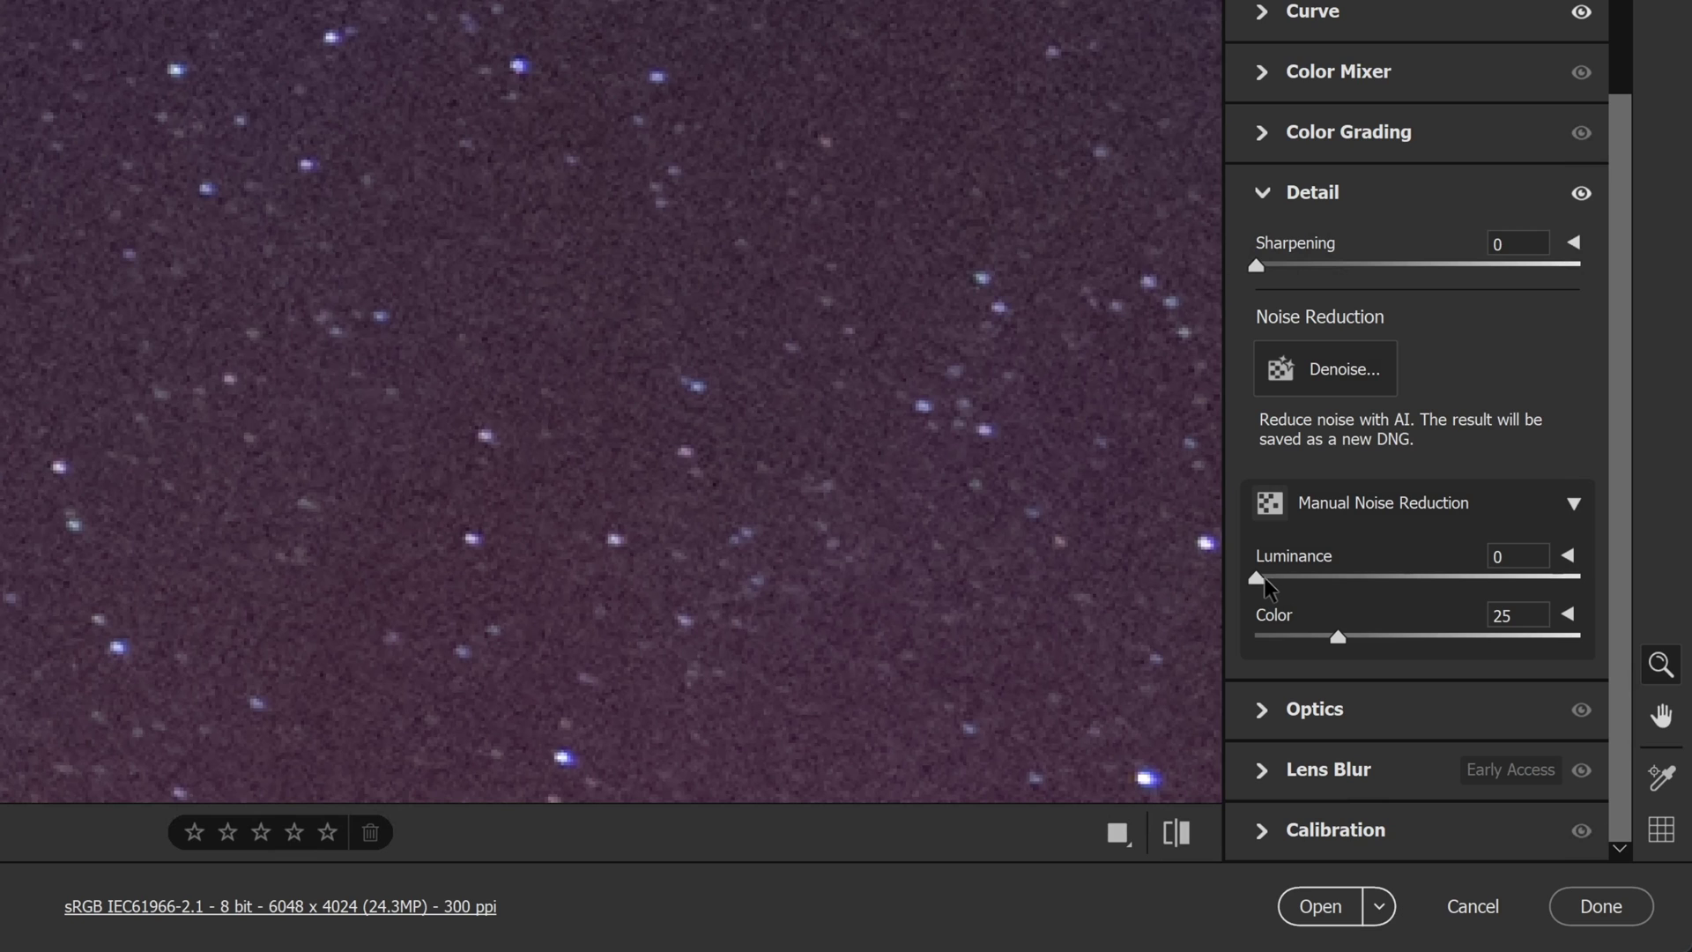
drag(1265, 578, 1326, 577)
Compare Color noise reduction on 780_3286 at 0 and higher, settle near 26, then fit the view
drag(1324, 636, 1227, 637)
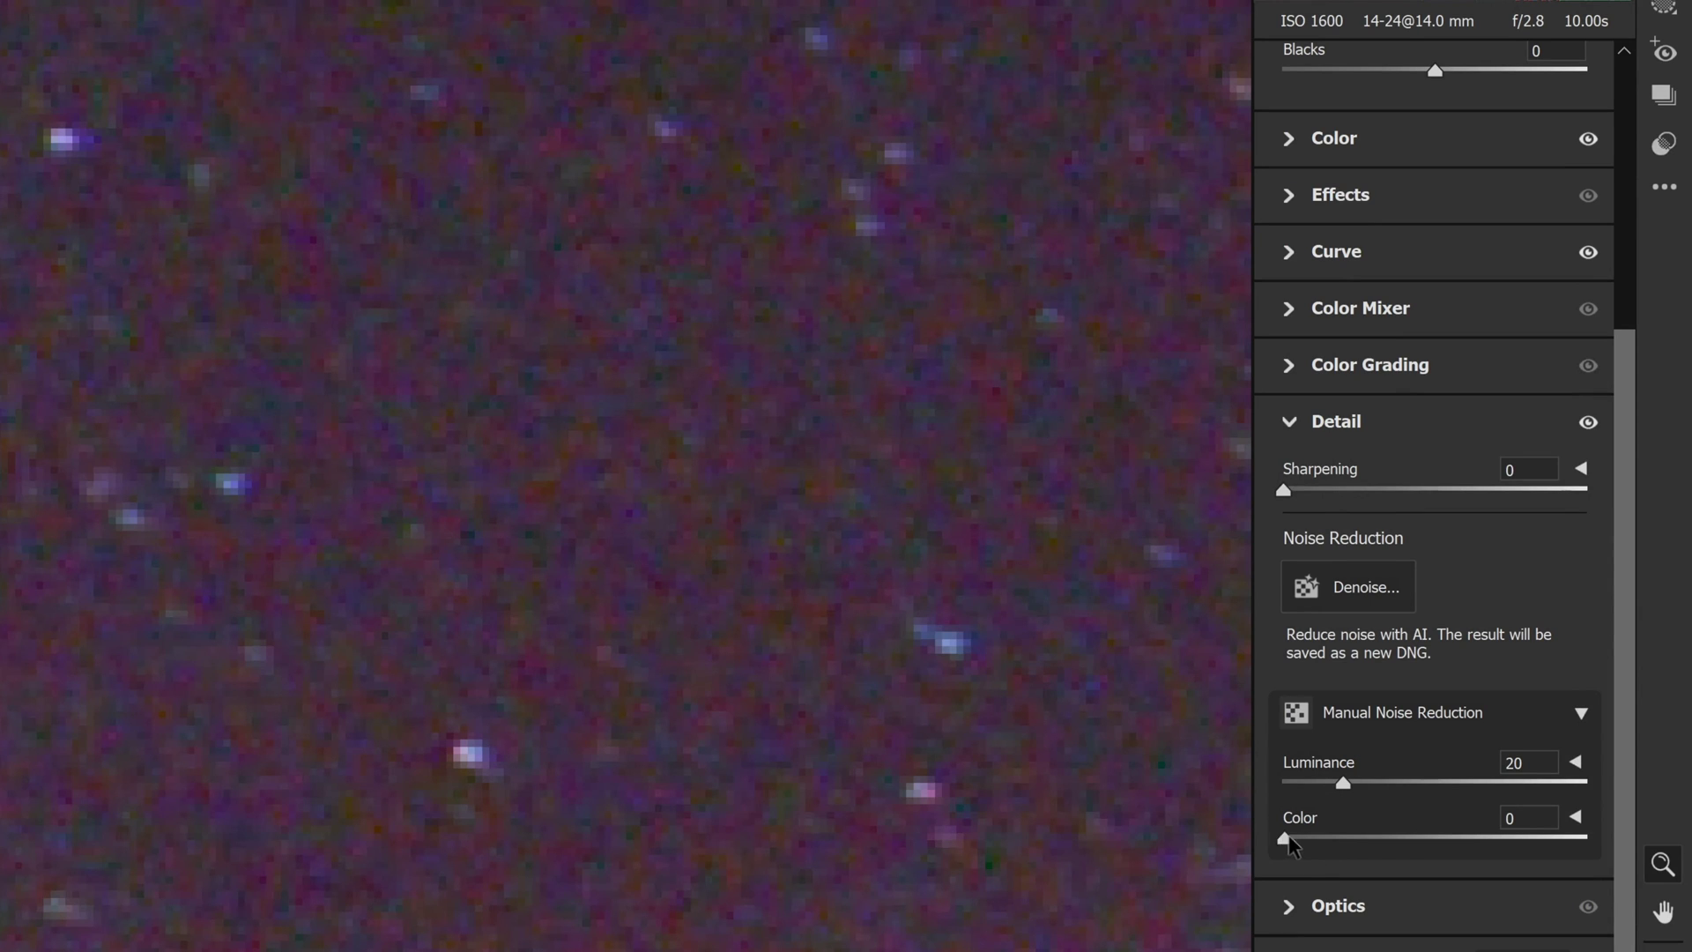
drag(1286, 837, 1607, 822)
drag(1584, 839, 1320, 838)
drag(1356, 835, 1358, 838)
key(ctrl+0)
click(1333, 419)
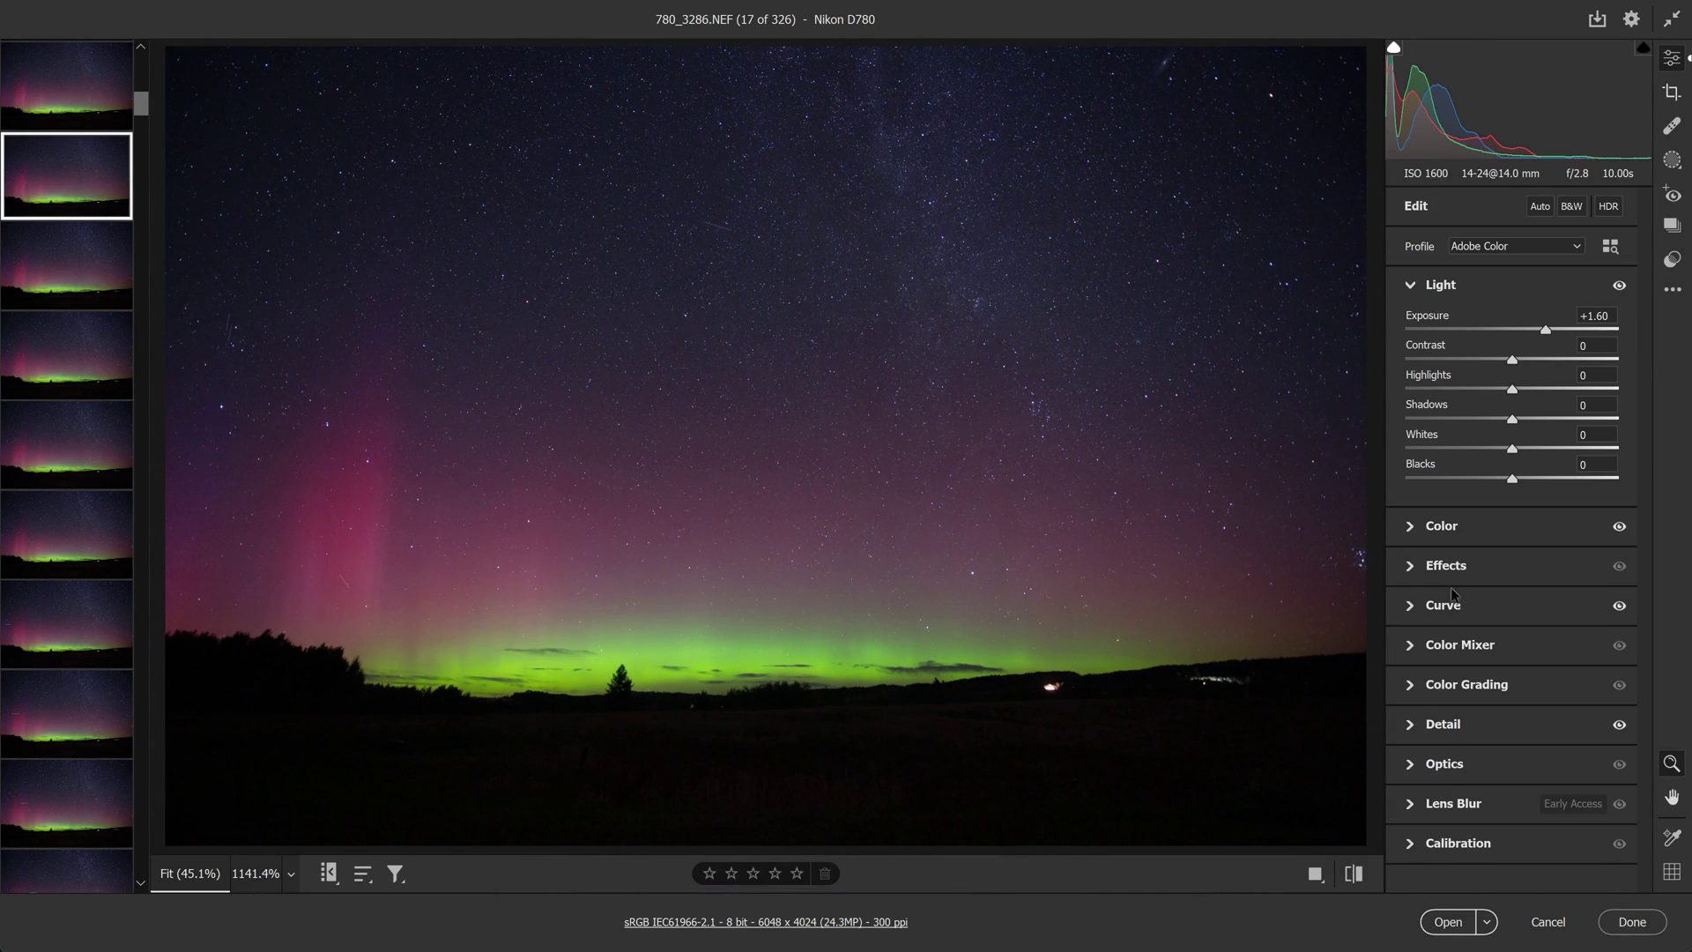
click(1445, 764)
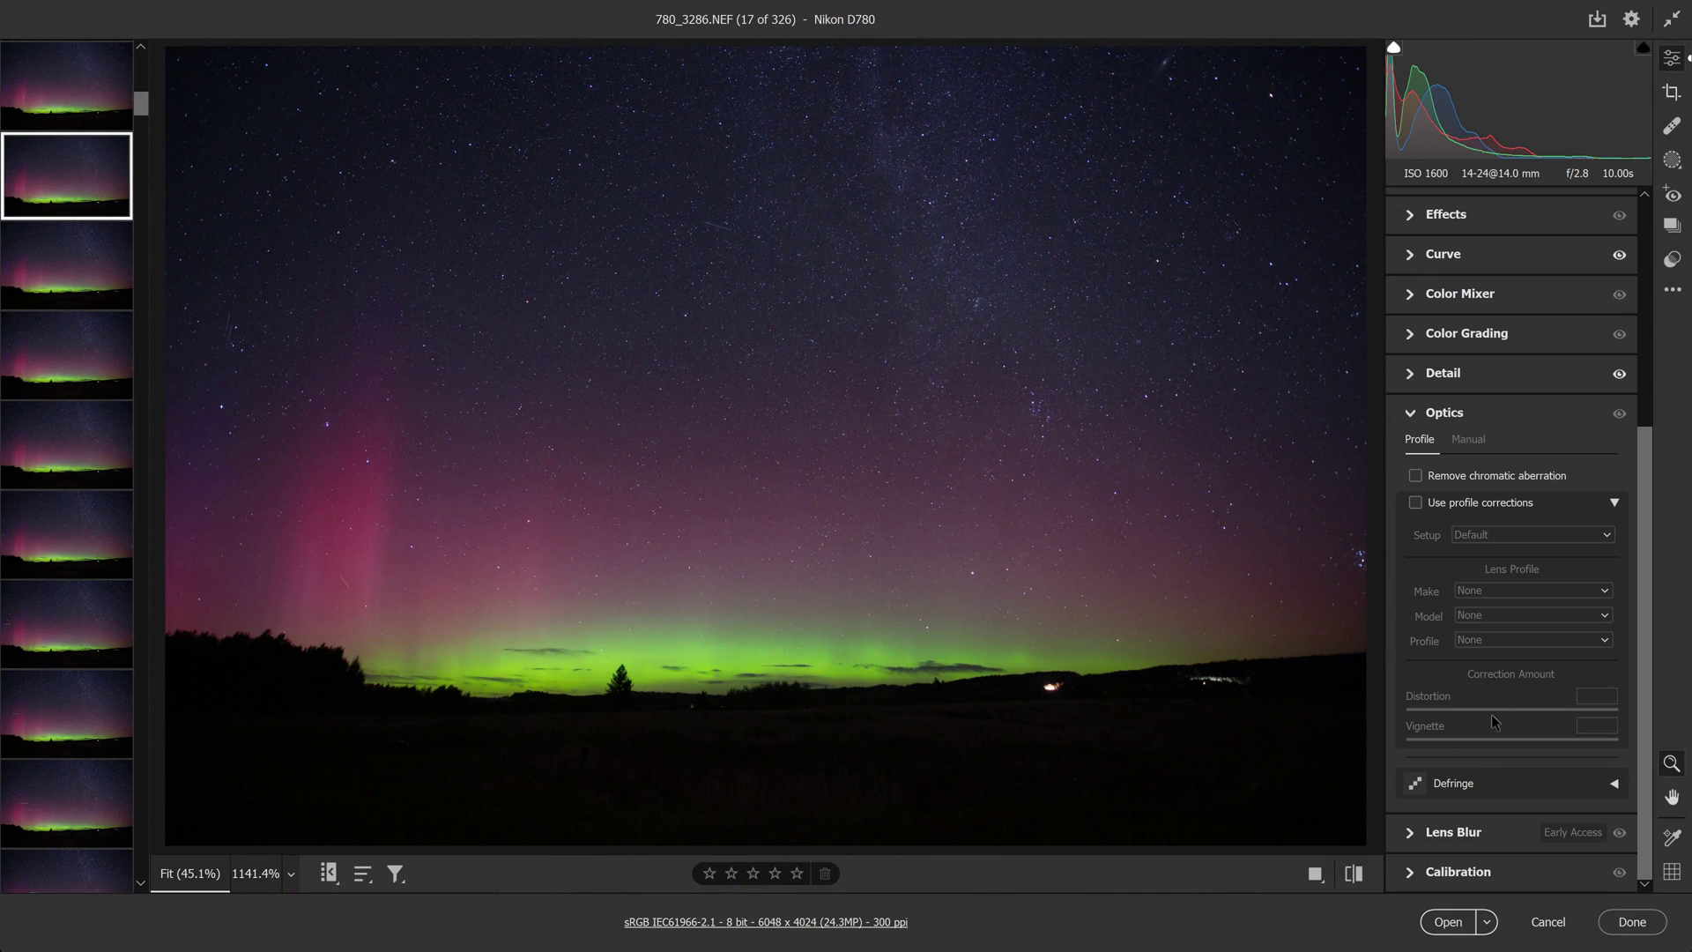
click(1415, 477)
click(1416, 504)
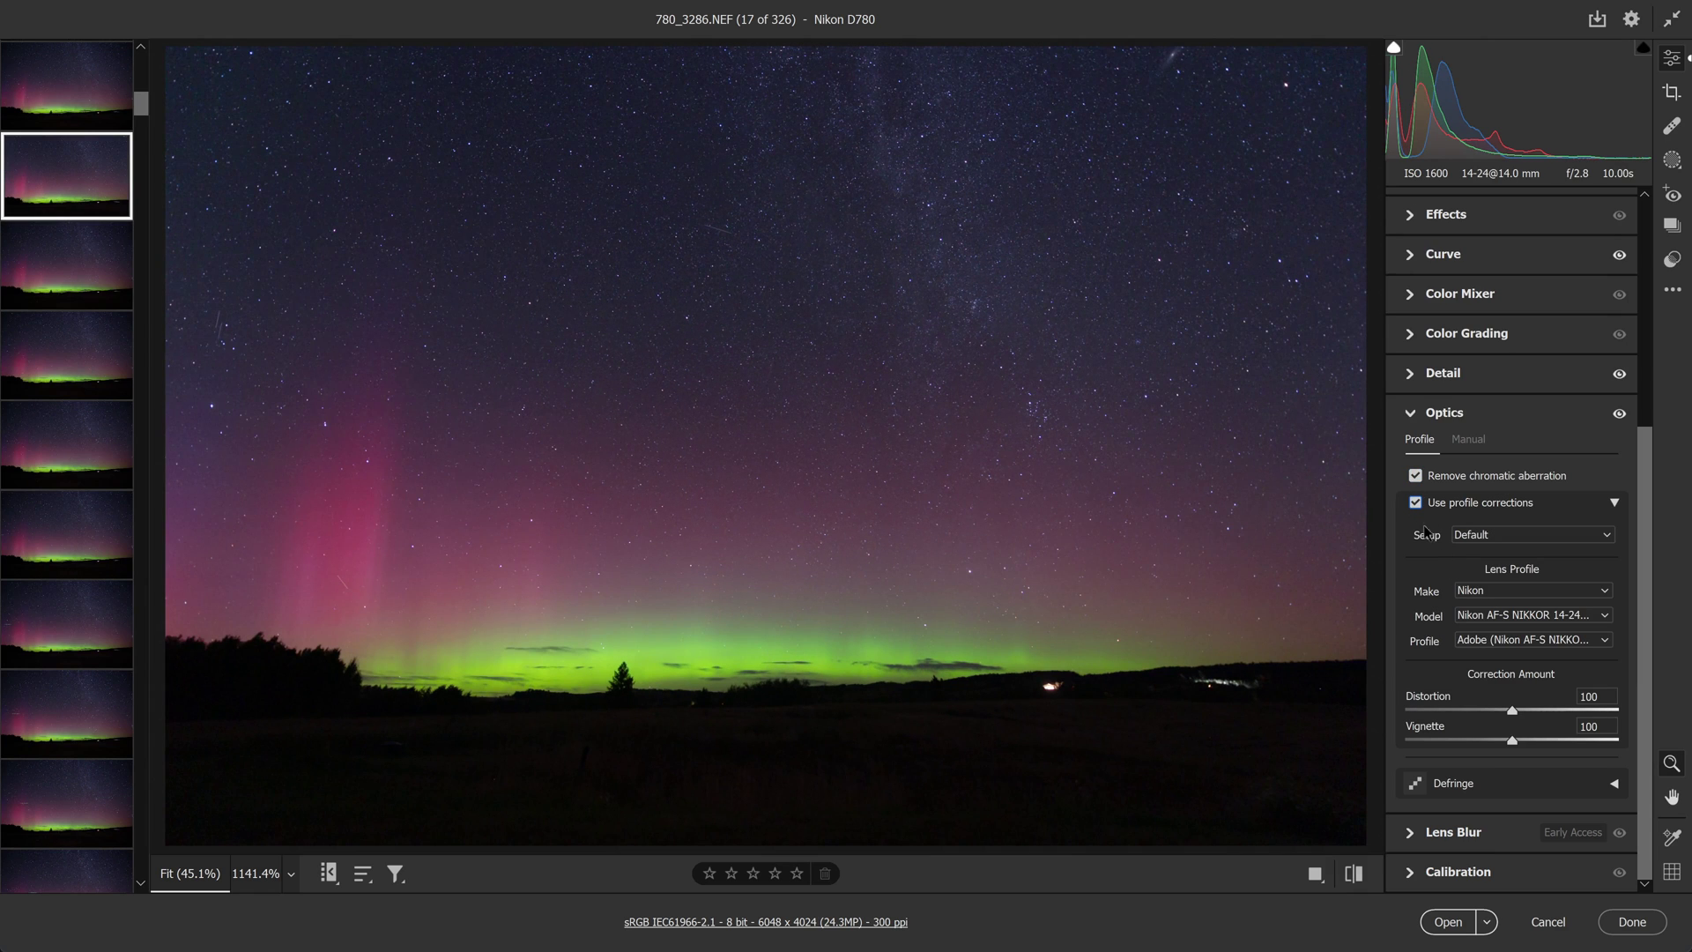
click(1415, 476)
click(1415, 503)
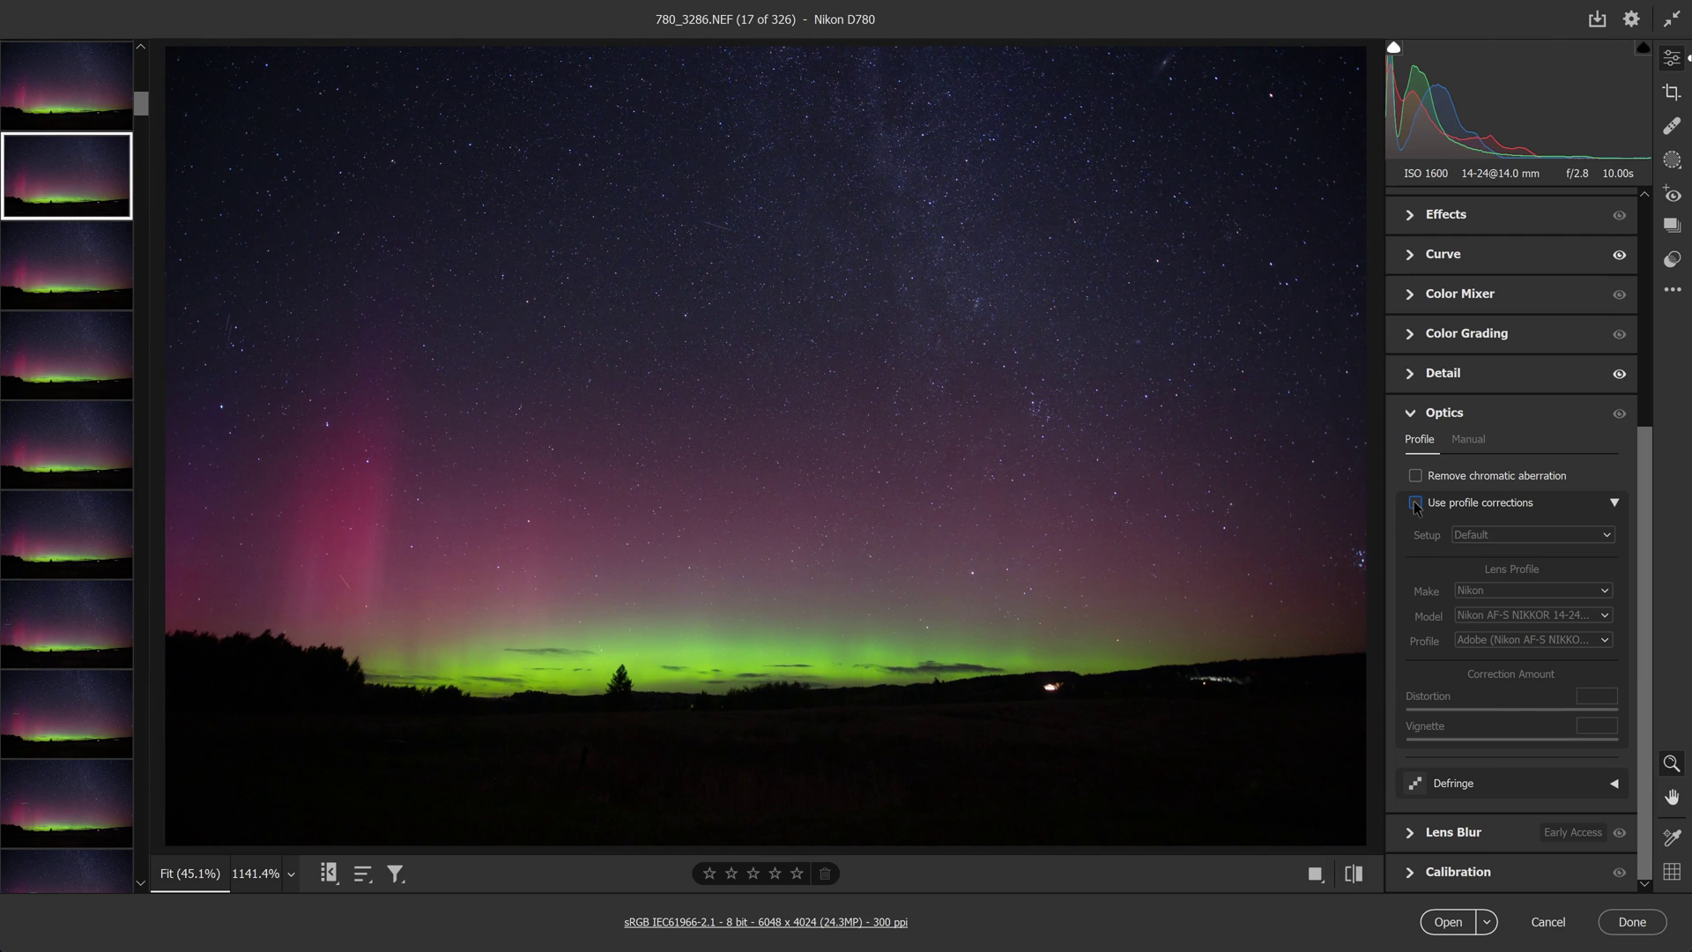
click(1415, 503)
click(1416, 503)
click(1413, 413)
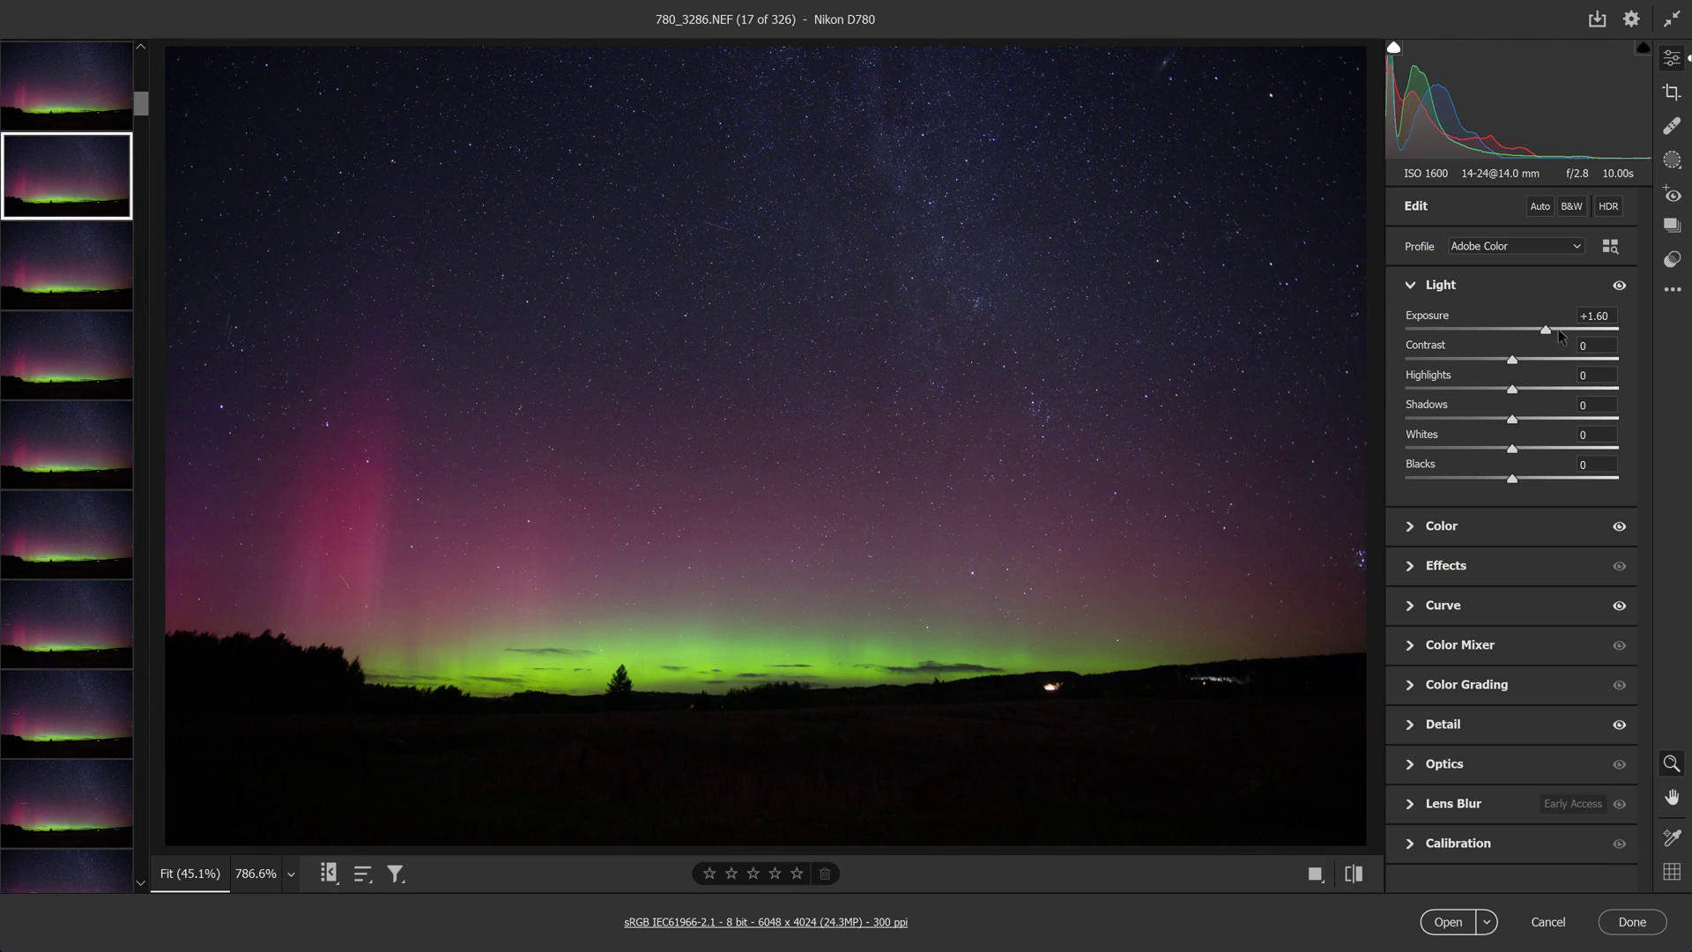
Look through the White Balance and Tone Curve panels, then switch to frame 780_3501
click(1480, 529)
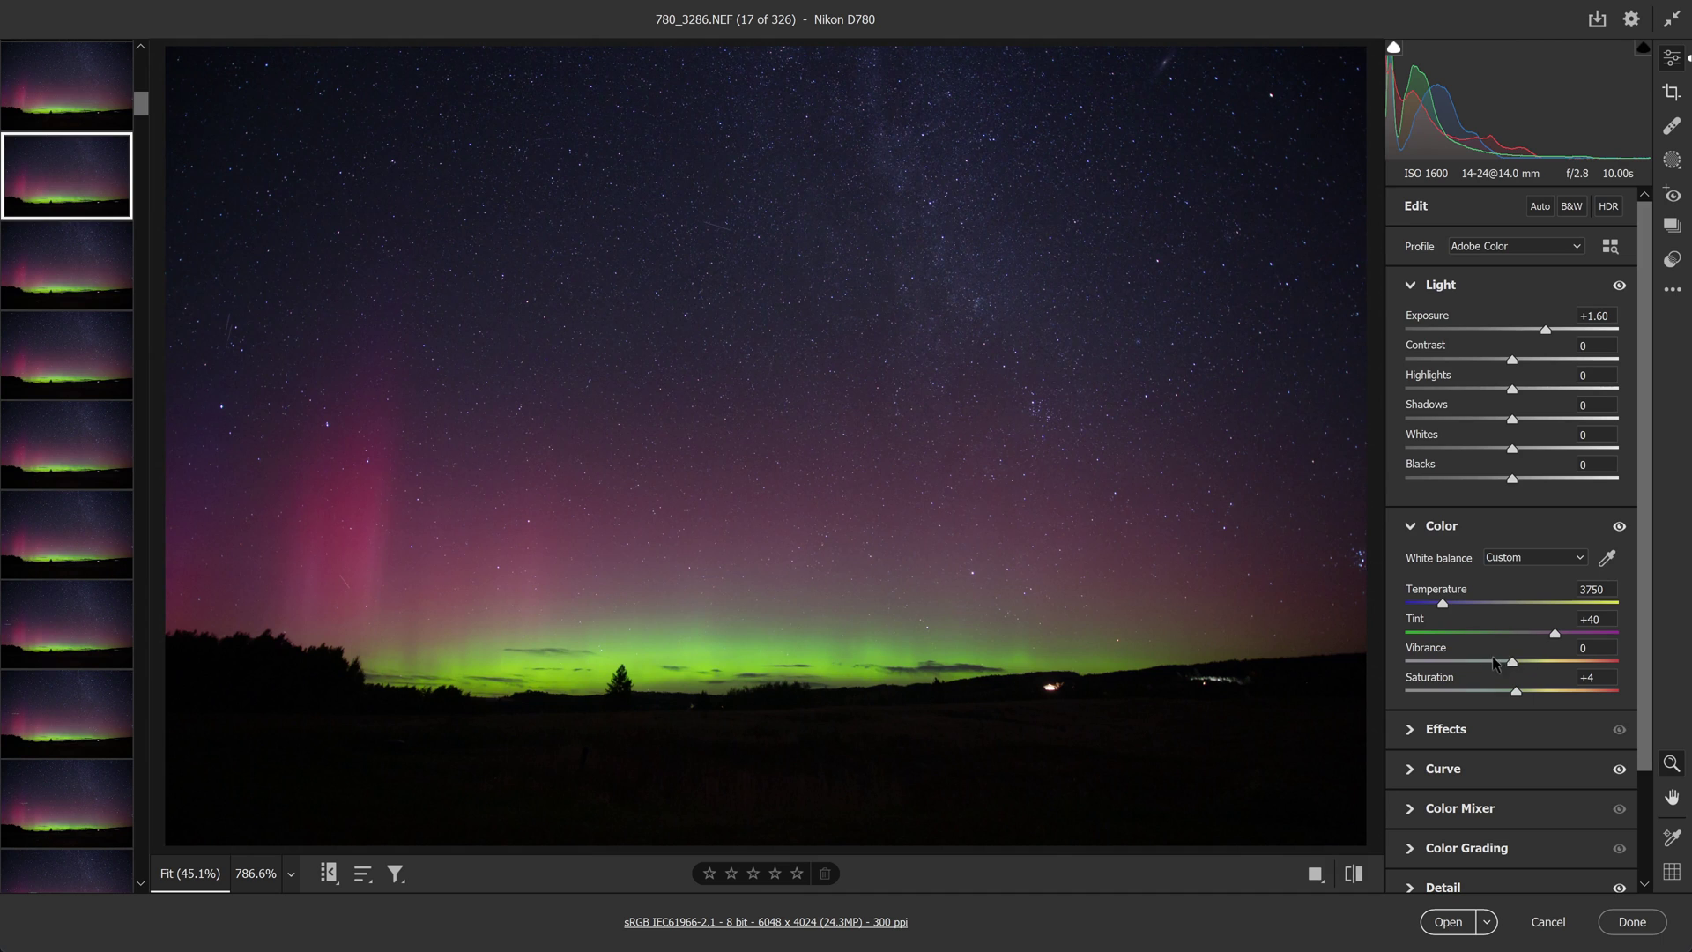
click(1435, 770)
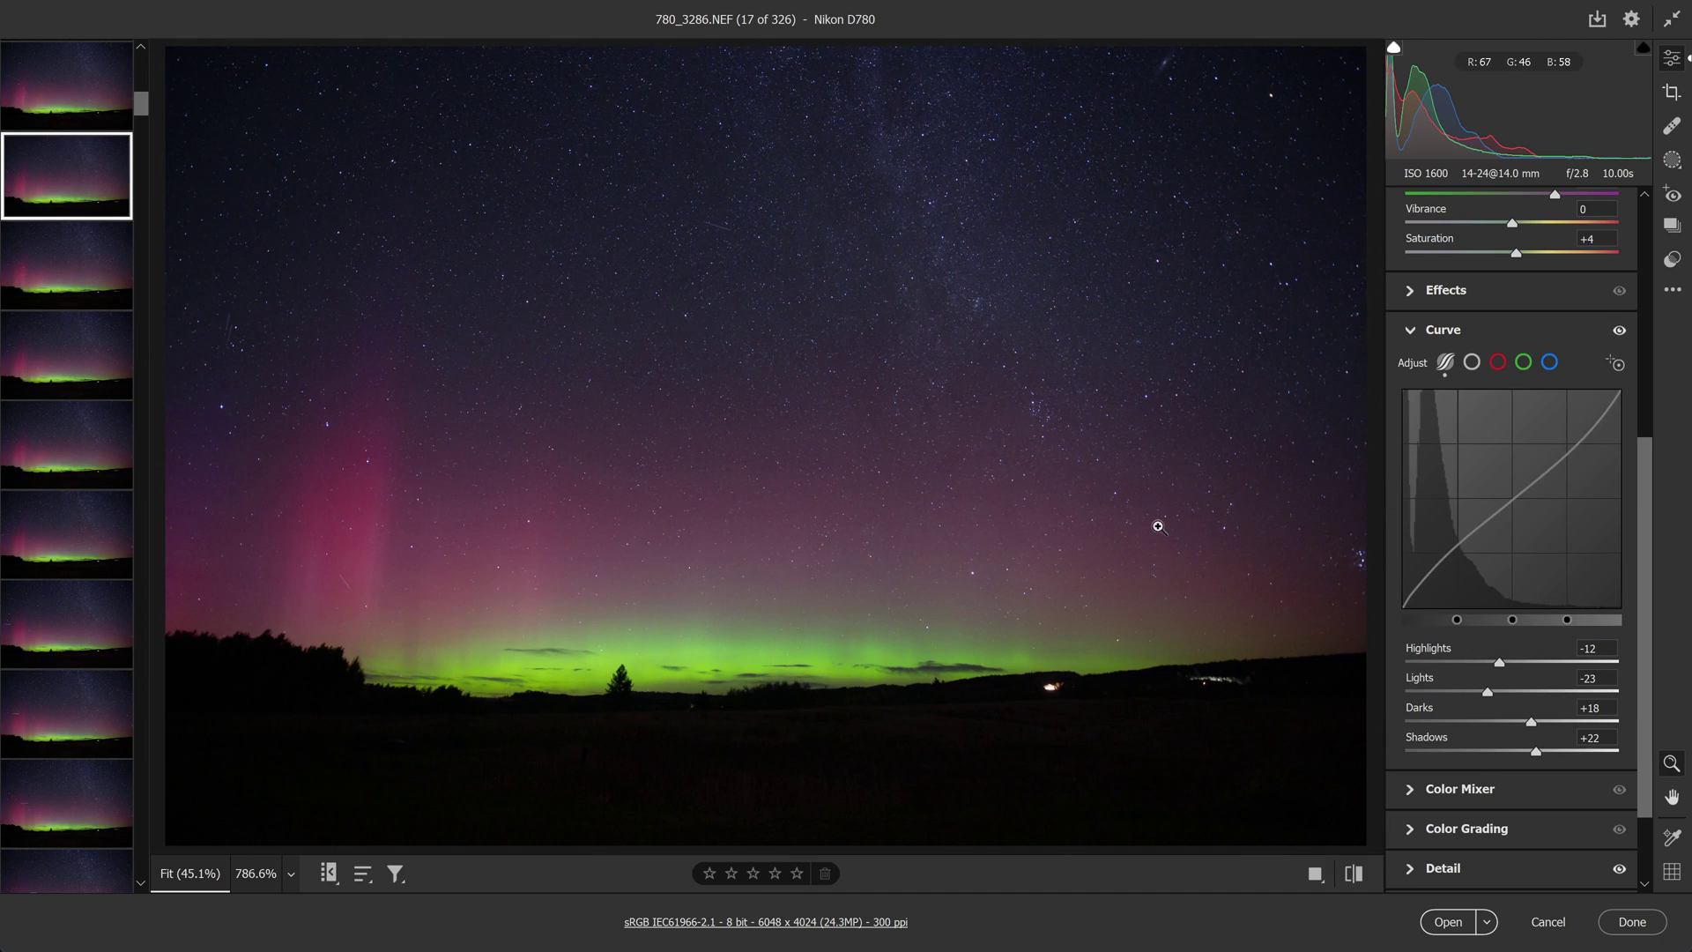
scroll(144, 56, up, 2)
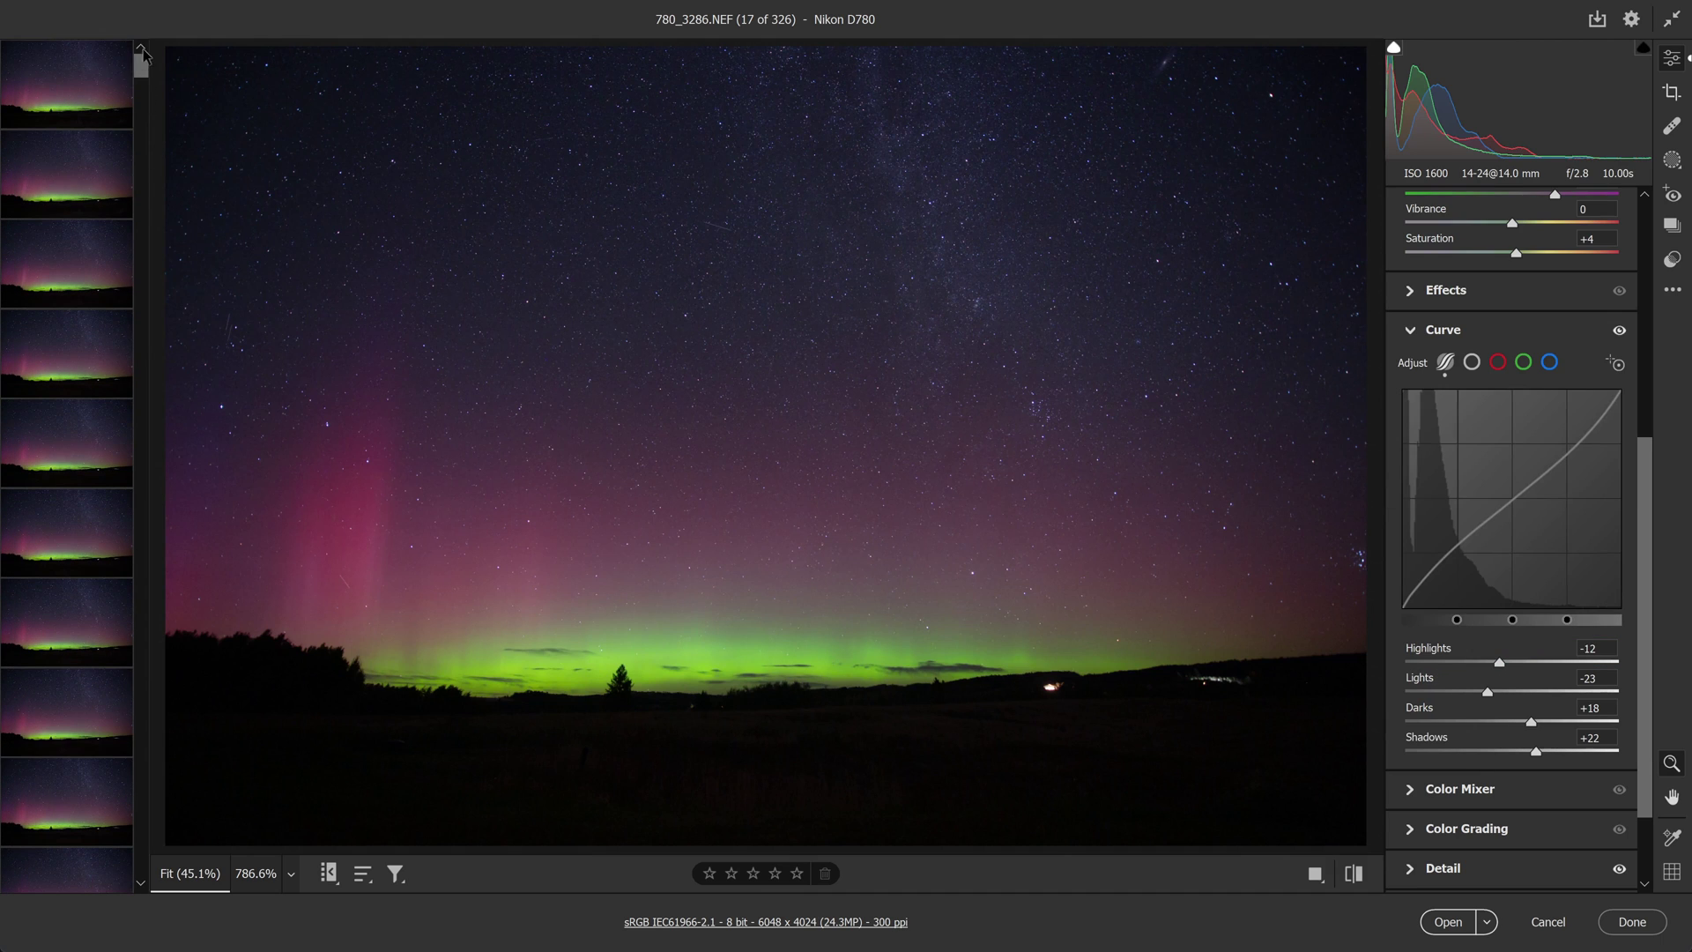
click(88, 71)
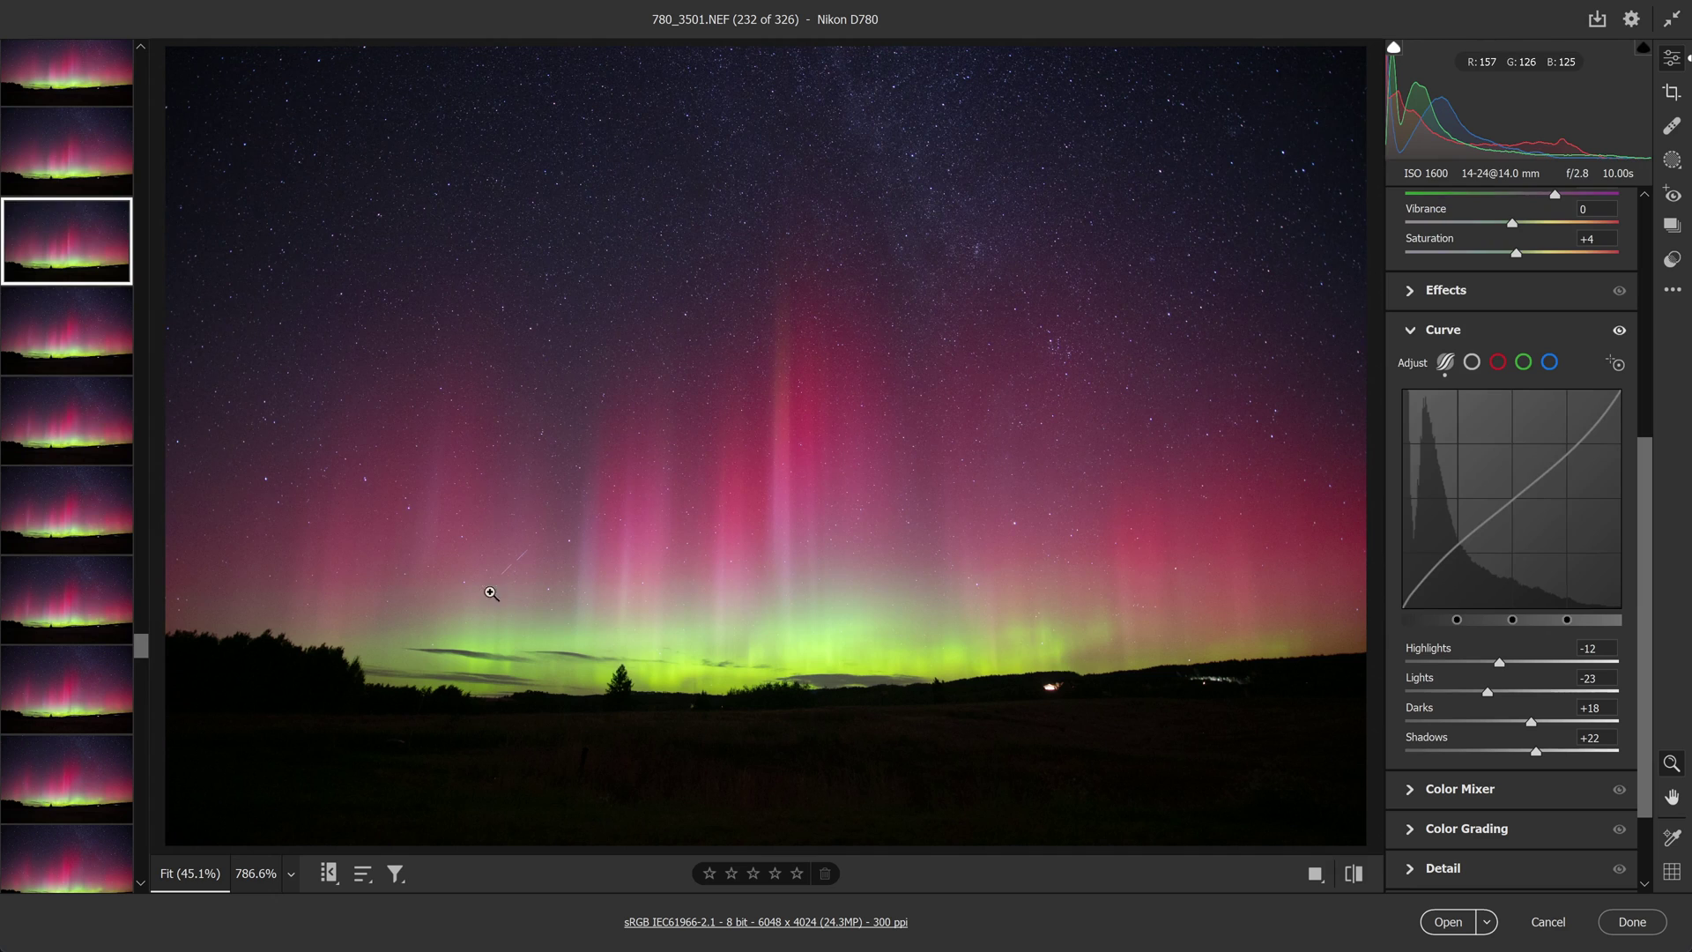
In the Detail panel set Sharpening to 0, Color noise reduction to 10 and Luminance to 20
click(1442, 868)
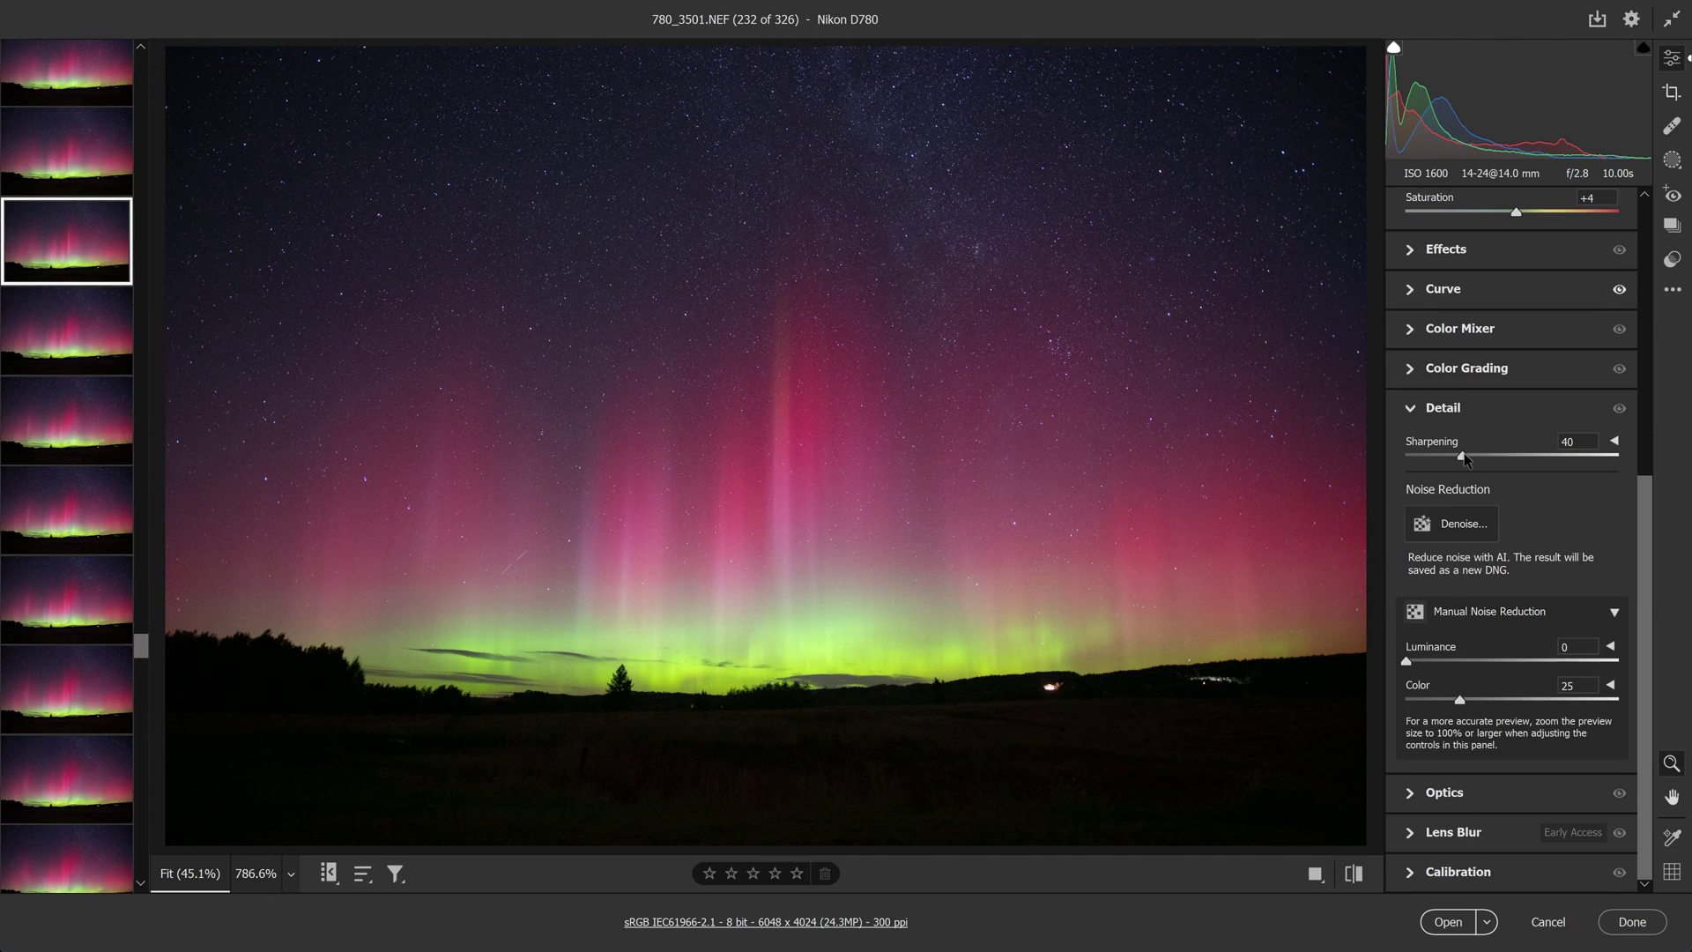
drag(1463, 455, 1366, 451)
drag(1459, 700, 1446, 705)
drag(1406, 661, 1447, 661)
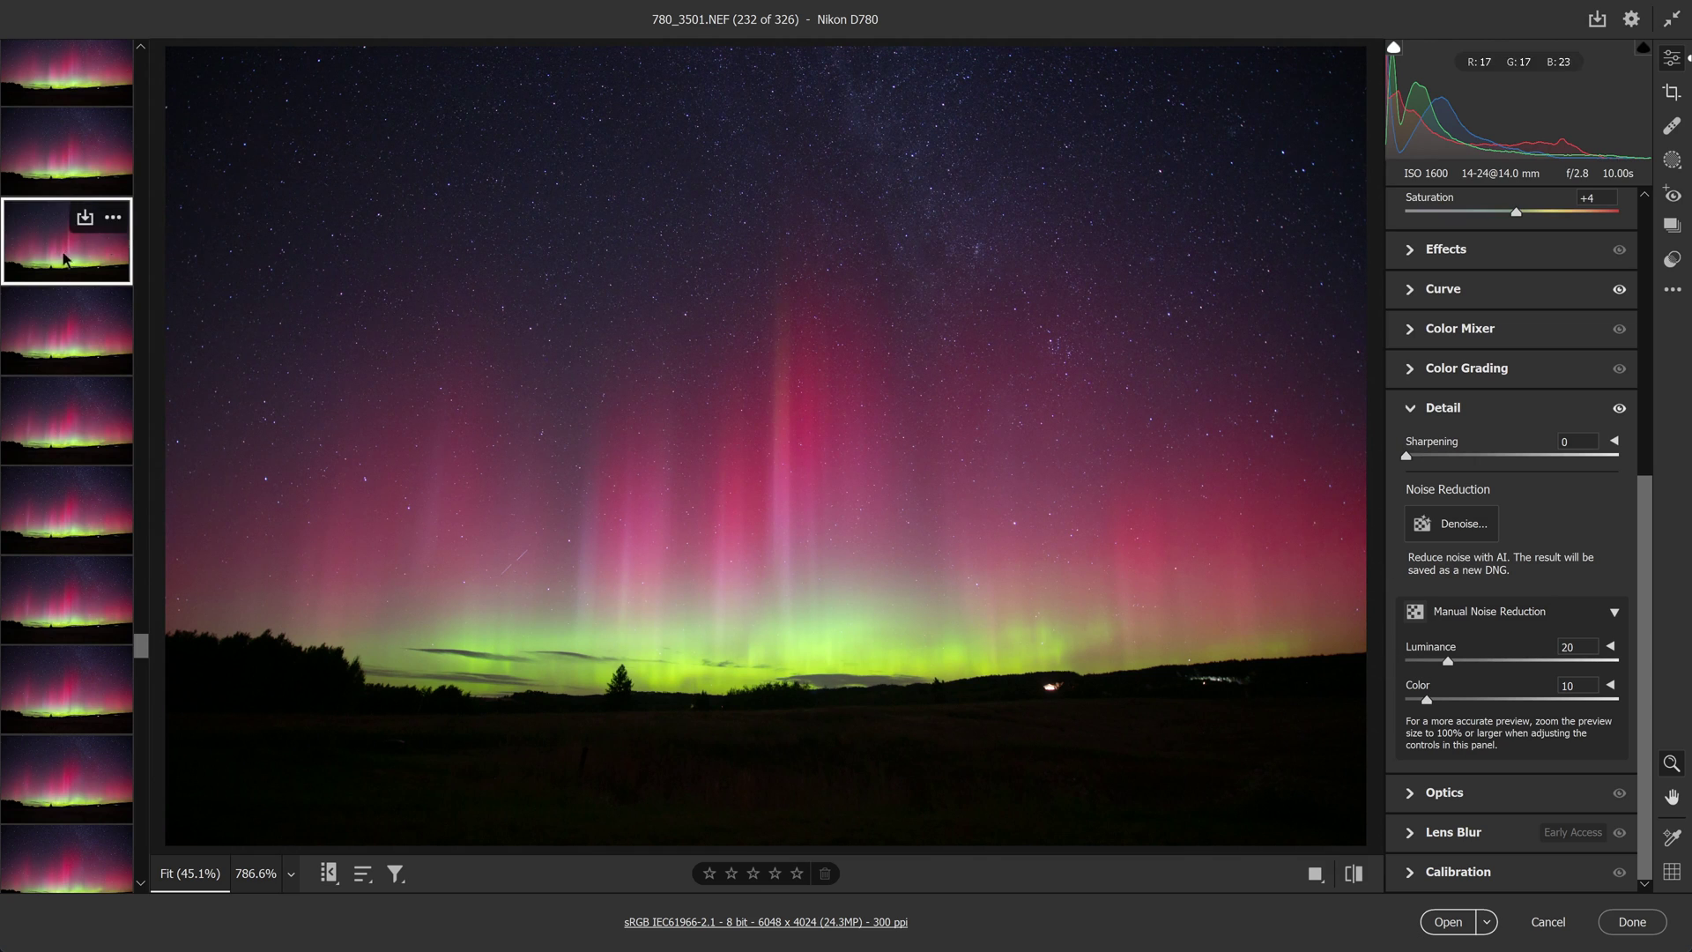
Select all 326 frames, sync 780_3501's settings to them, then view a single frame again
right_click(55, 259)
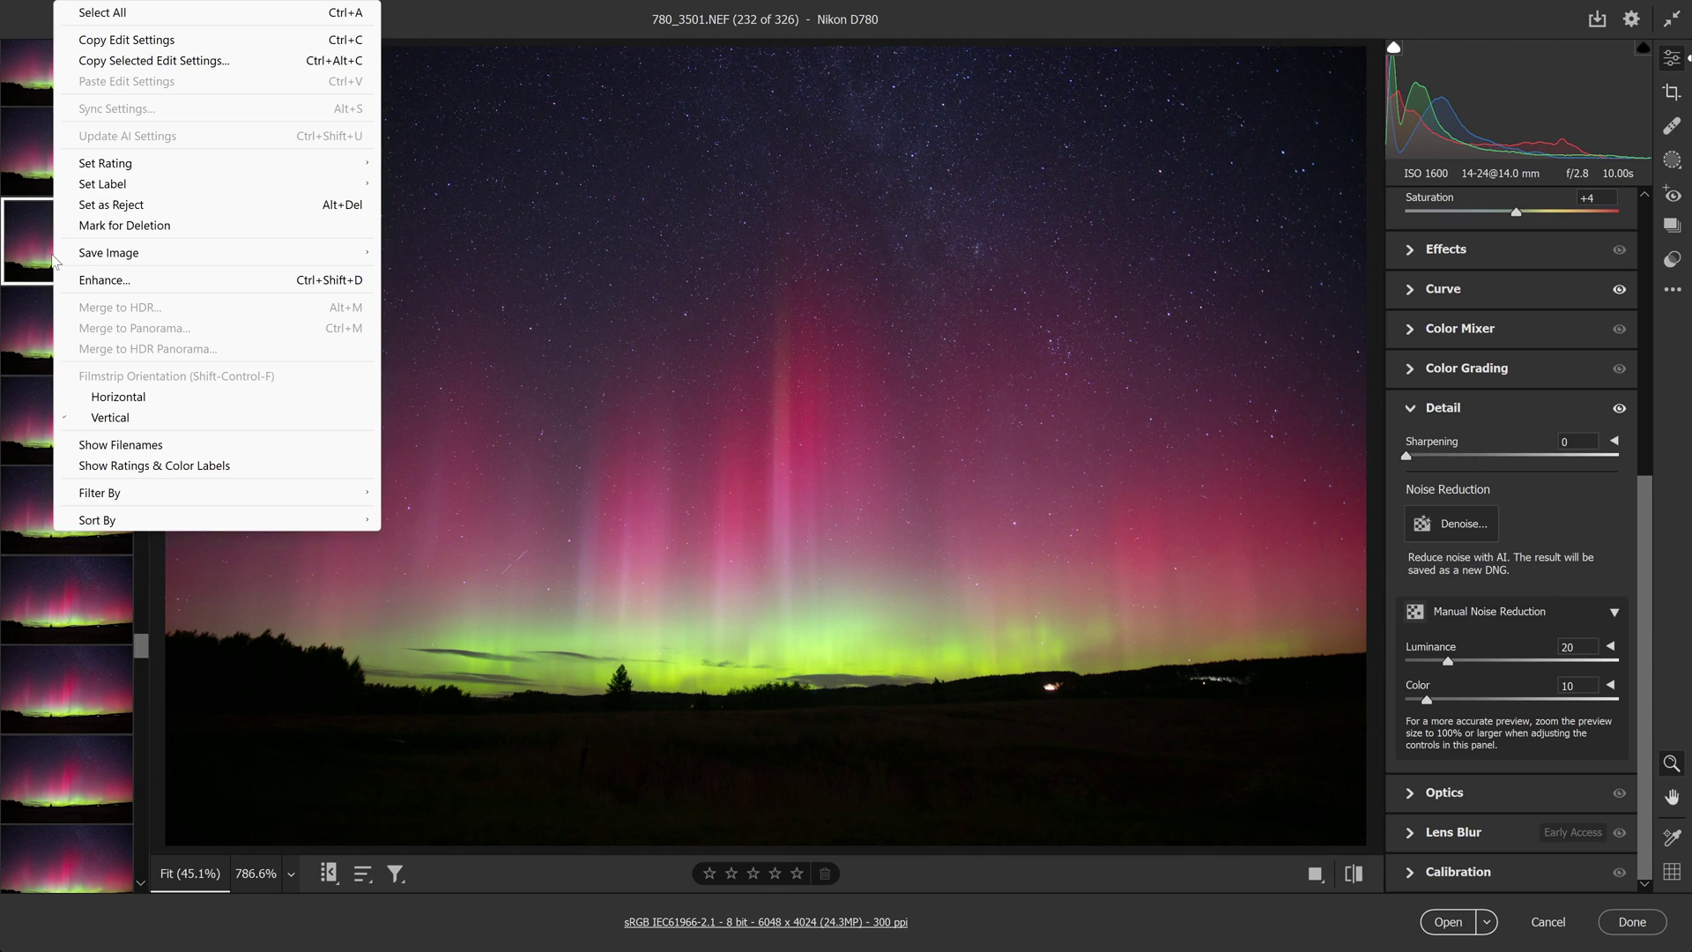
click(130, 14)
click(57, 216)
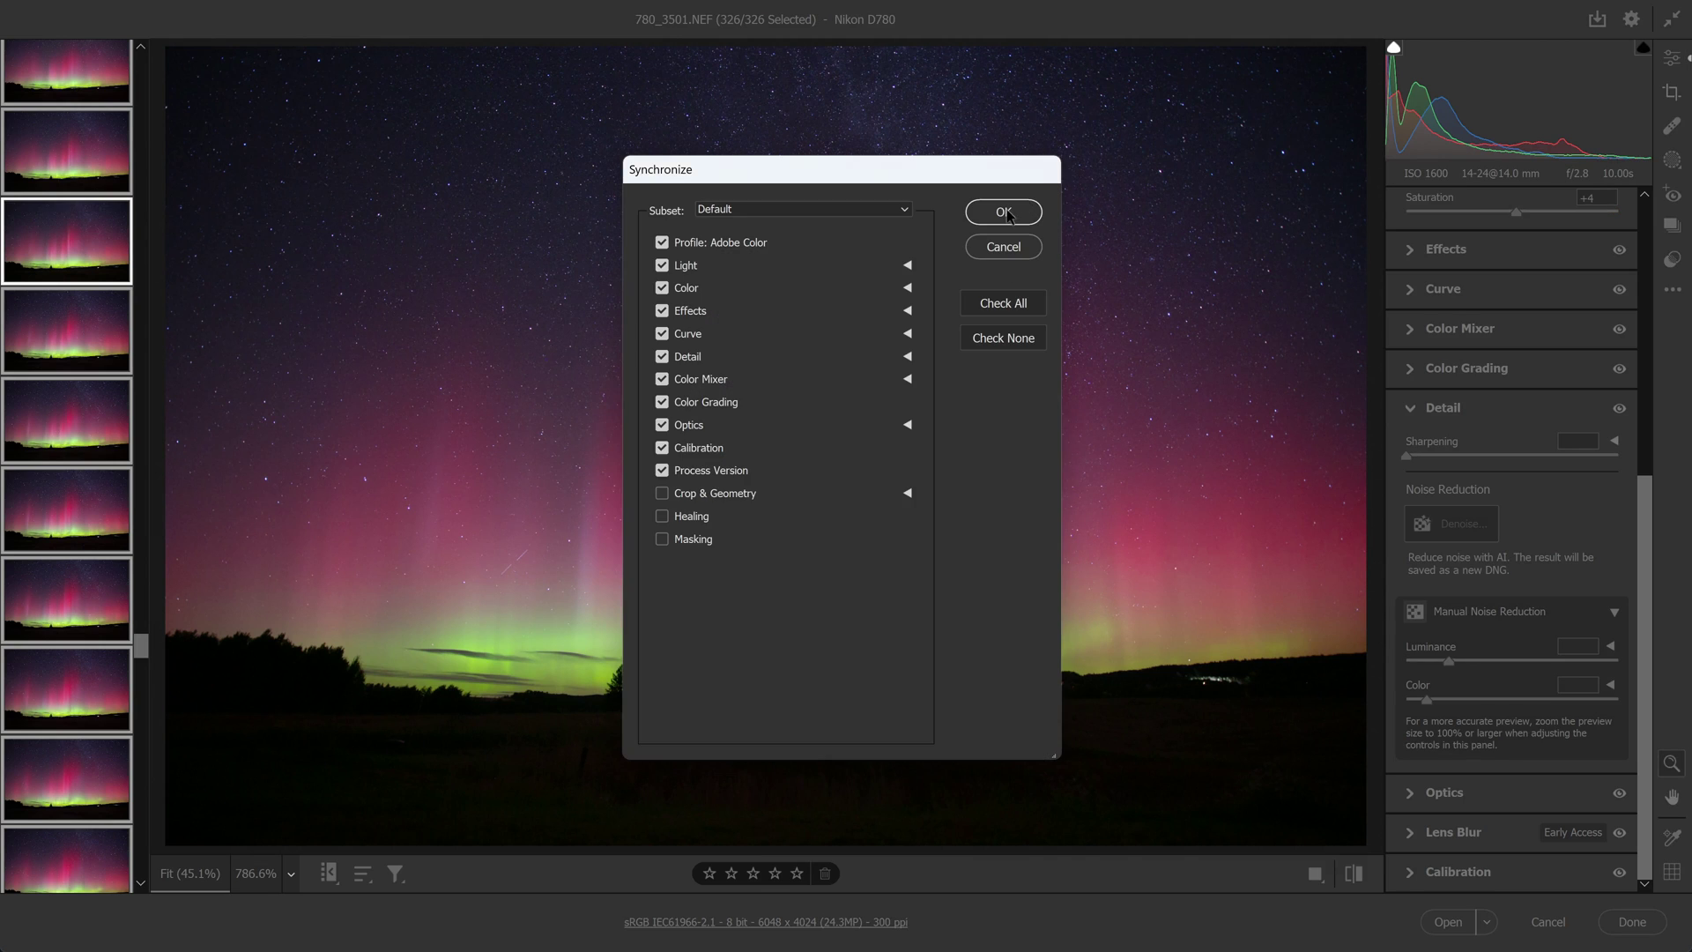
click(1022, 210)
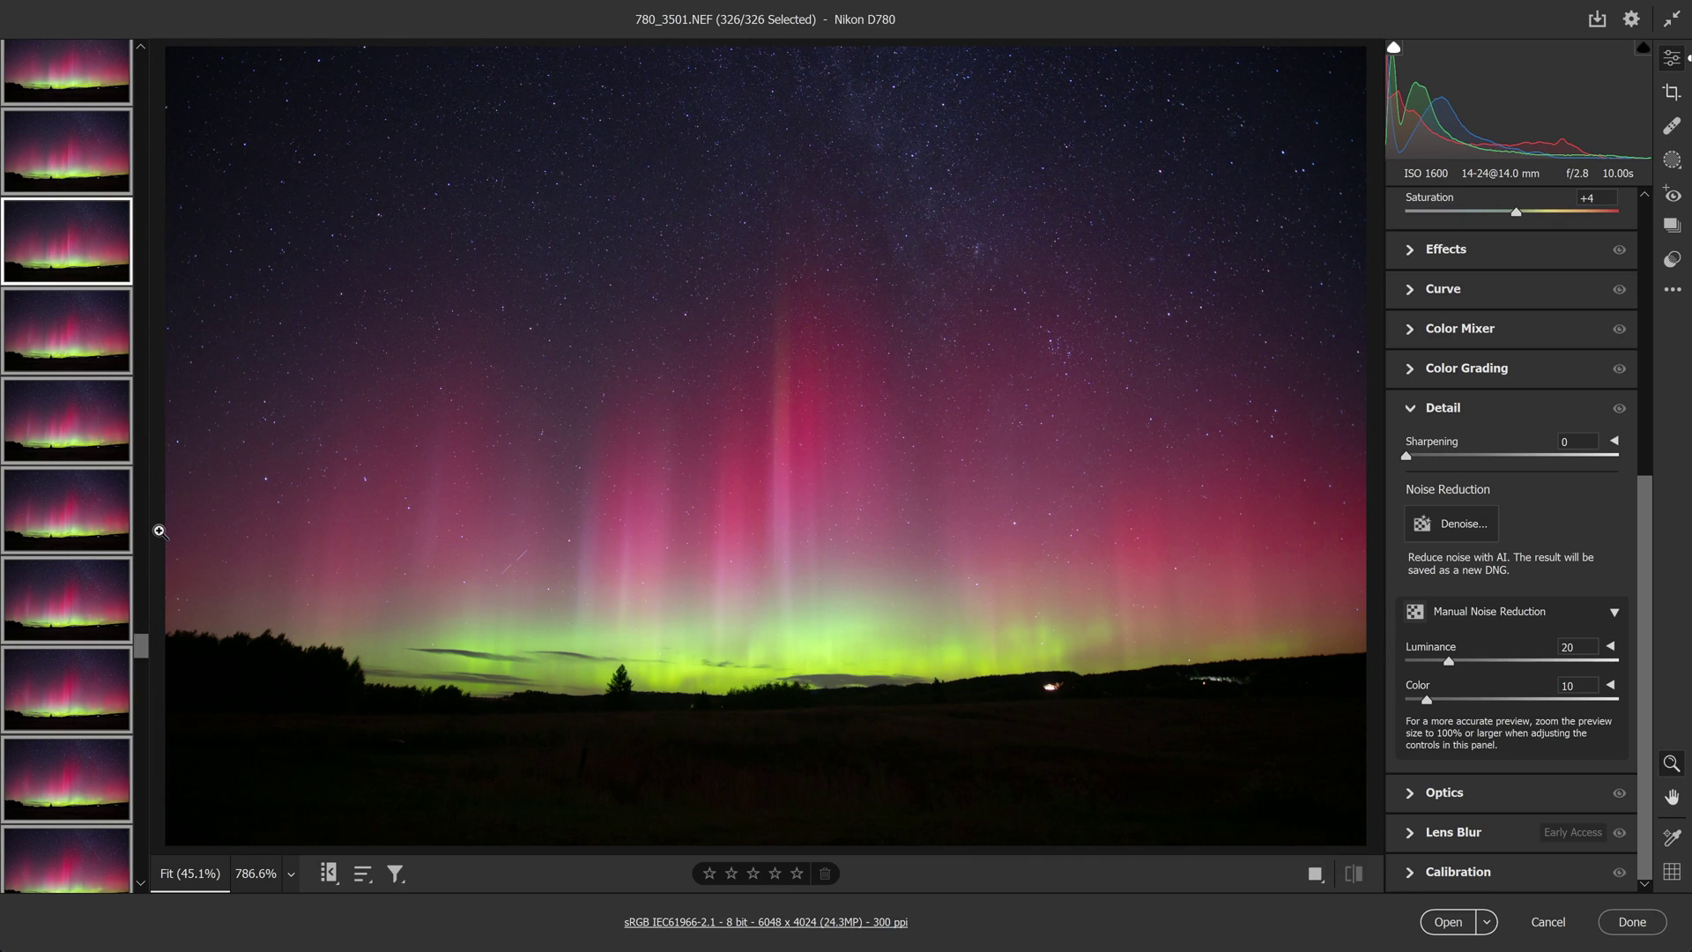
click(123, 628)
drag(143, 656, 168, 349)
Preview frames 780_3380, 780_3270 and 780_3502 from the filmstrip
click(50, 496)
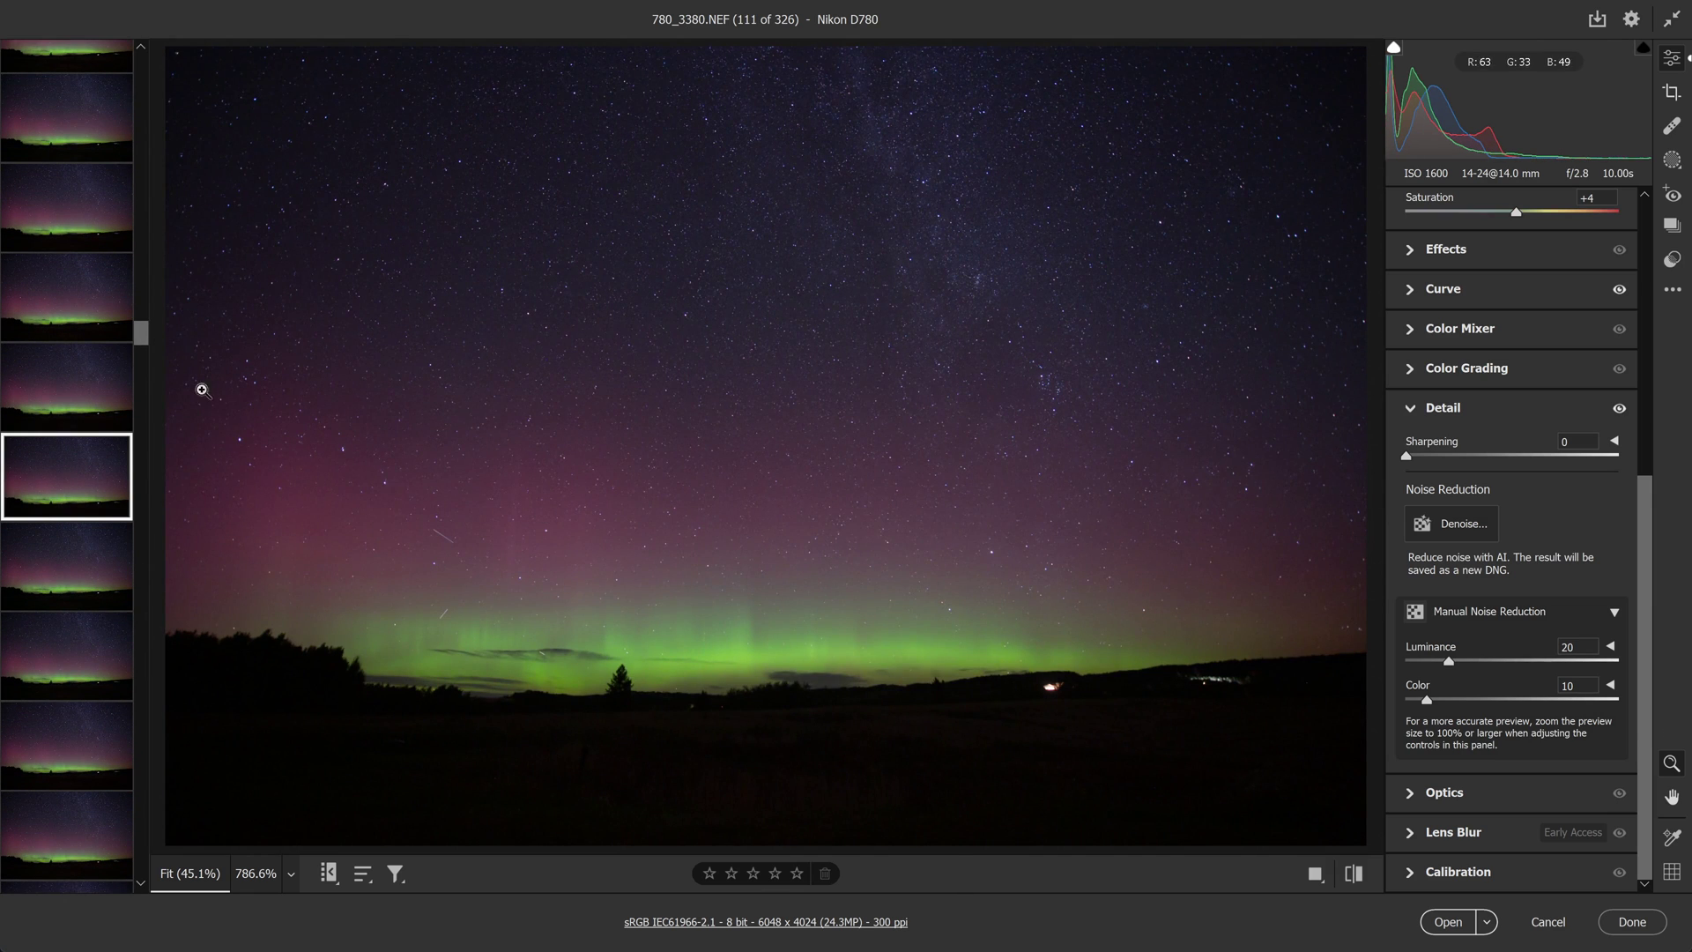
drag(151, 349, 188, 641)
click(88, 88)
click(88, 621)
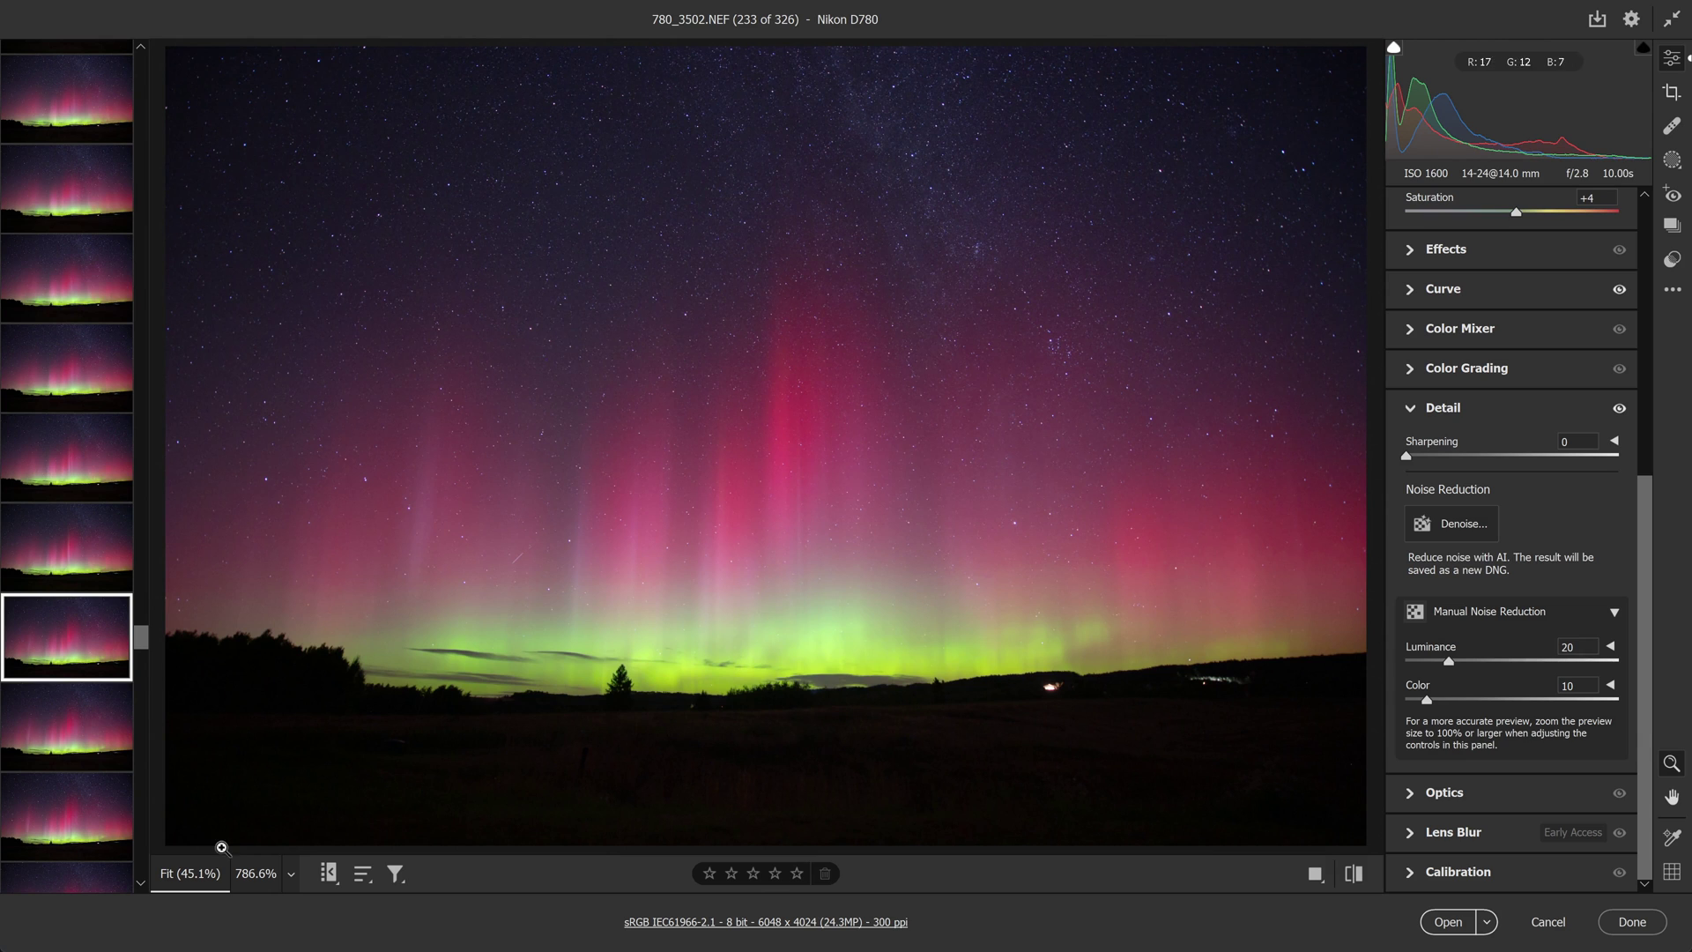
scroll(53, 740, down, 5)
scroll(31, 756, down, 5)
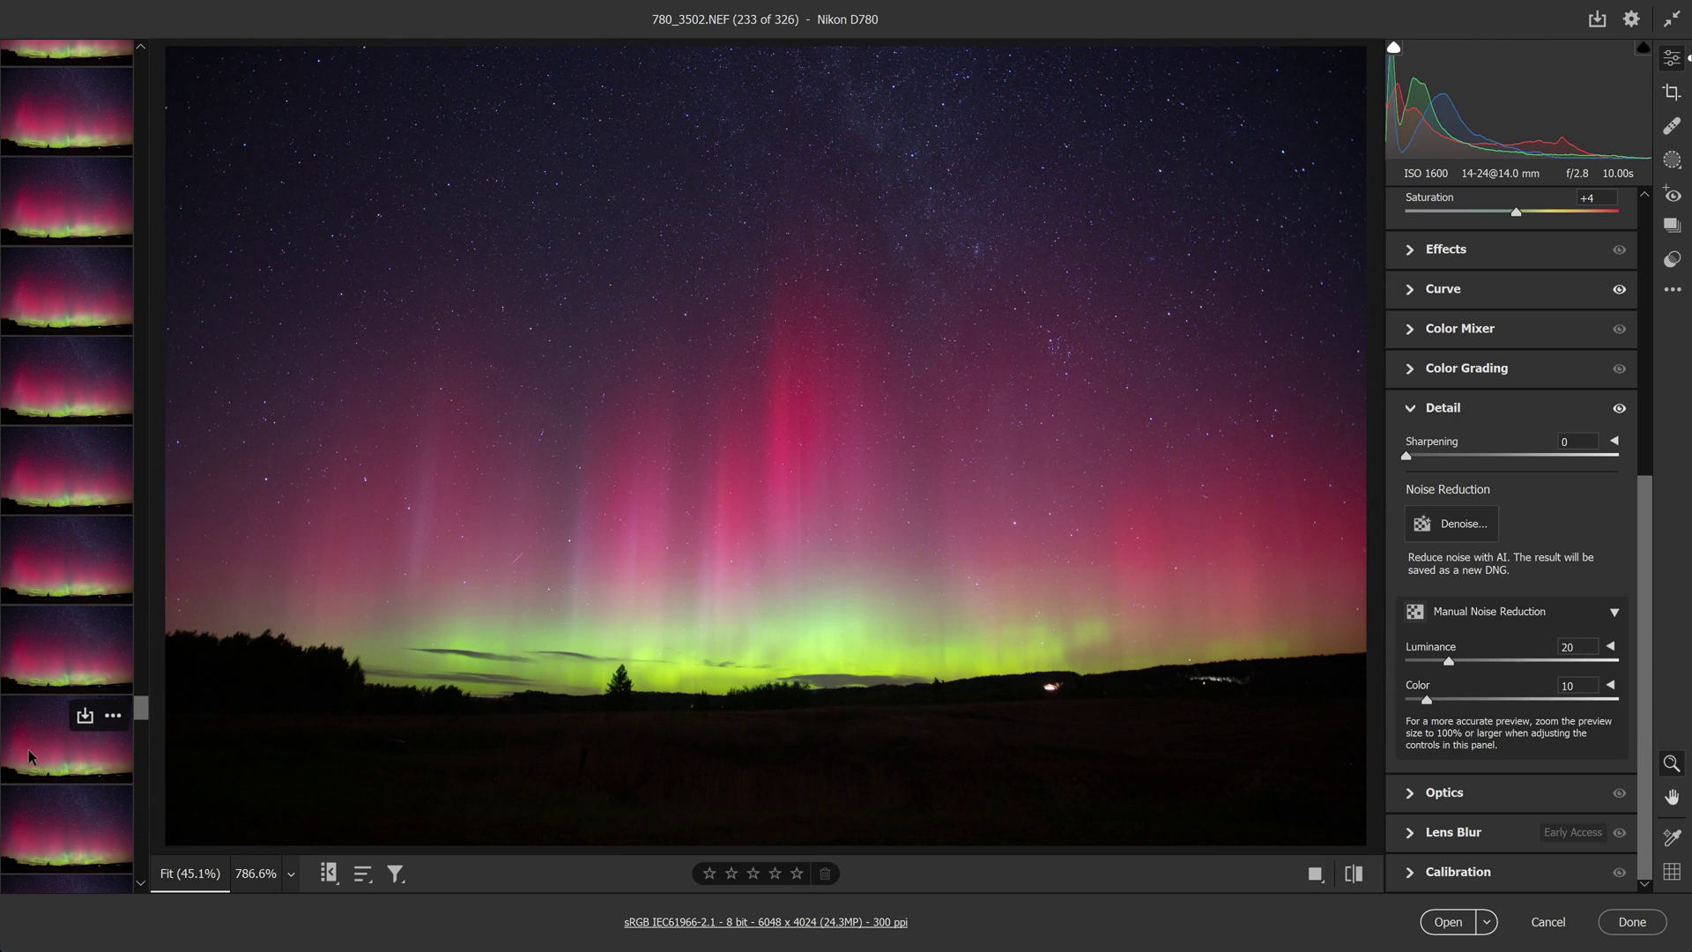
Preview frames 780_3531 and 780_3482, ending on 780_3508
click(32, 749)
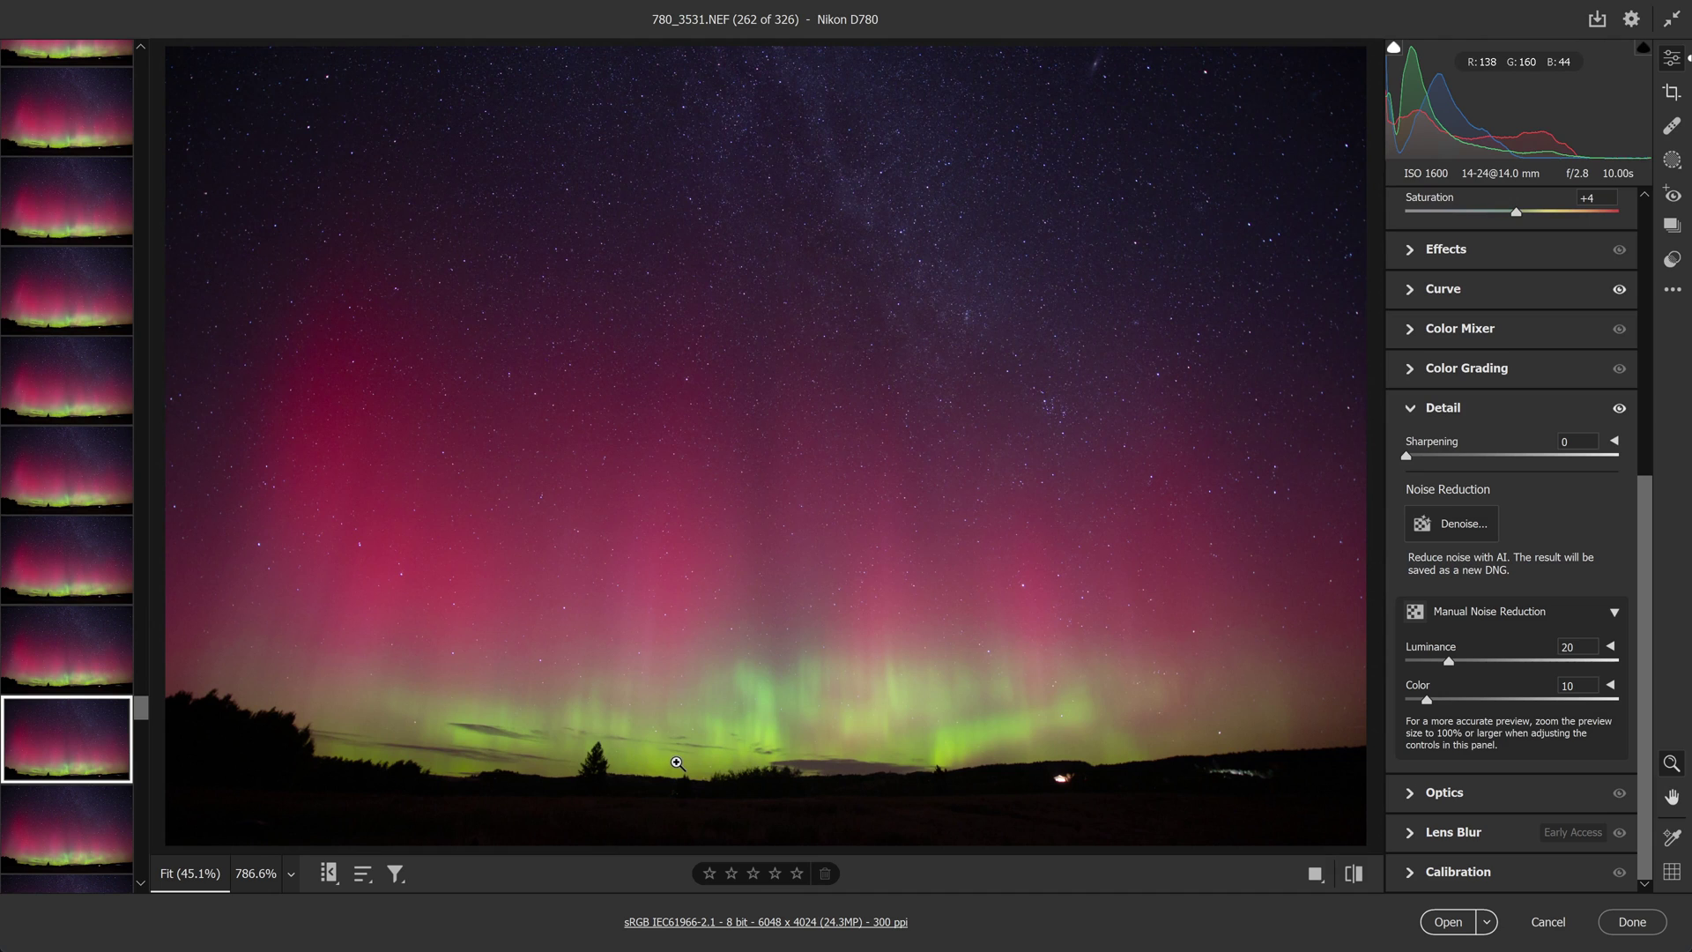
drag(141, 708, 143, 593)
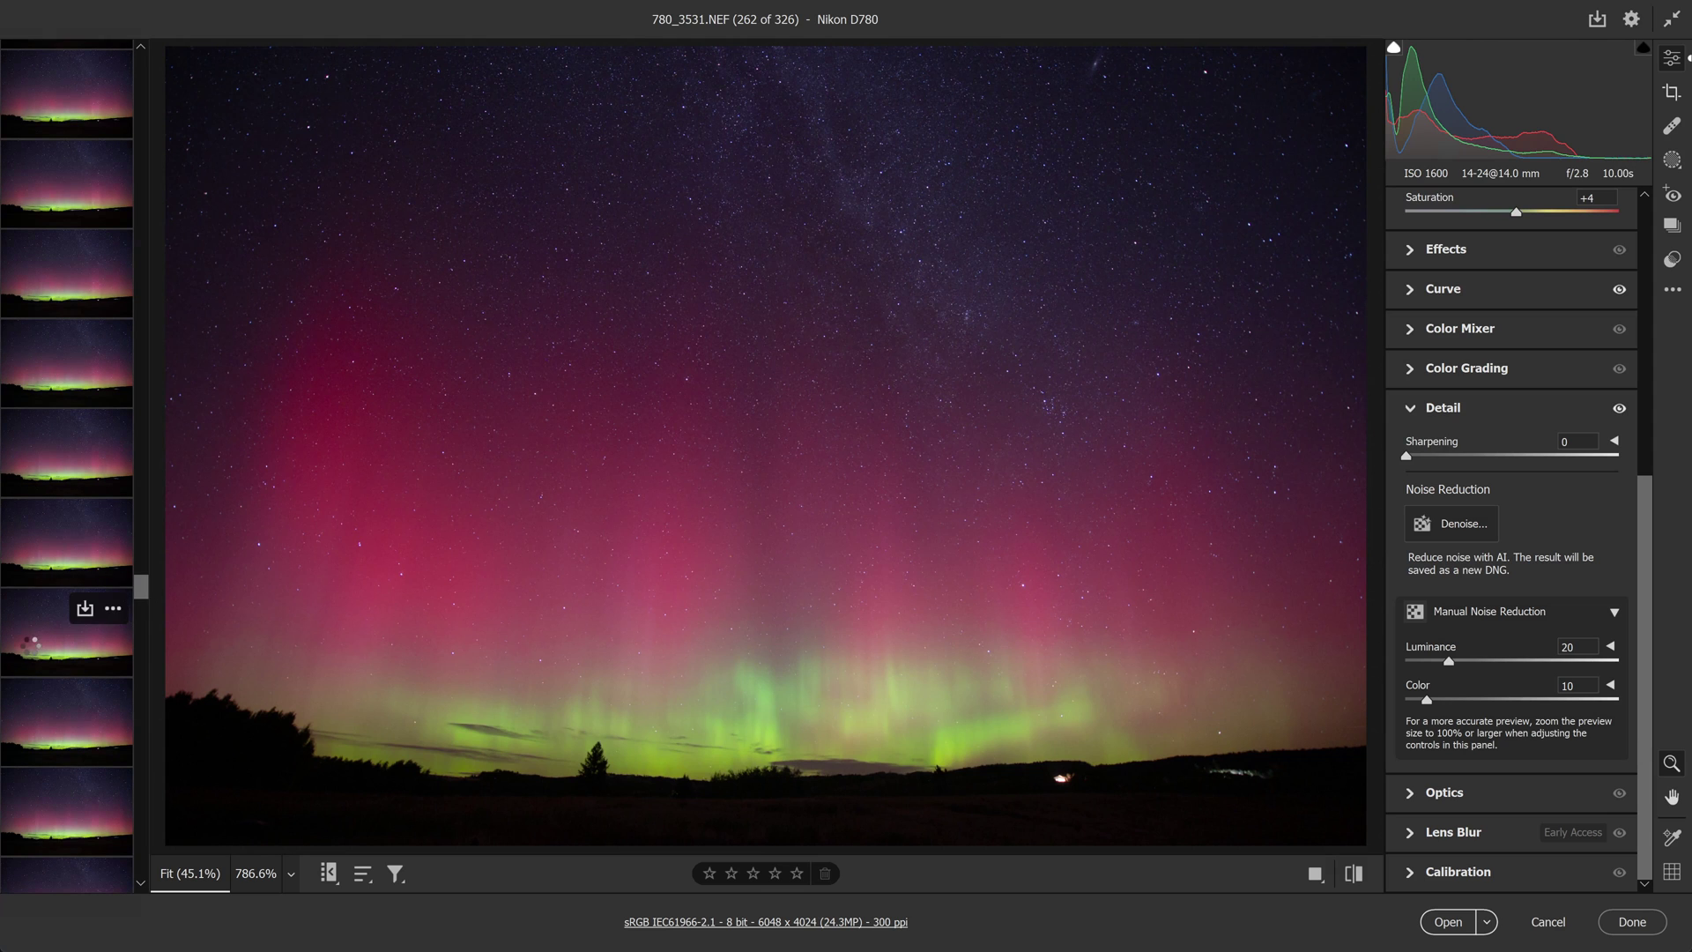
click(124, 622)
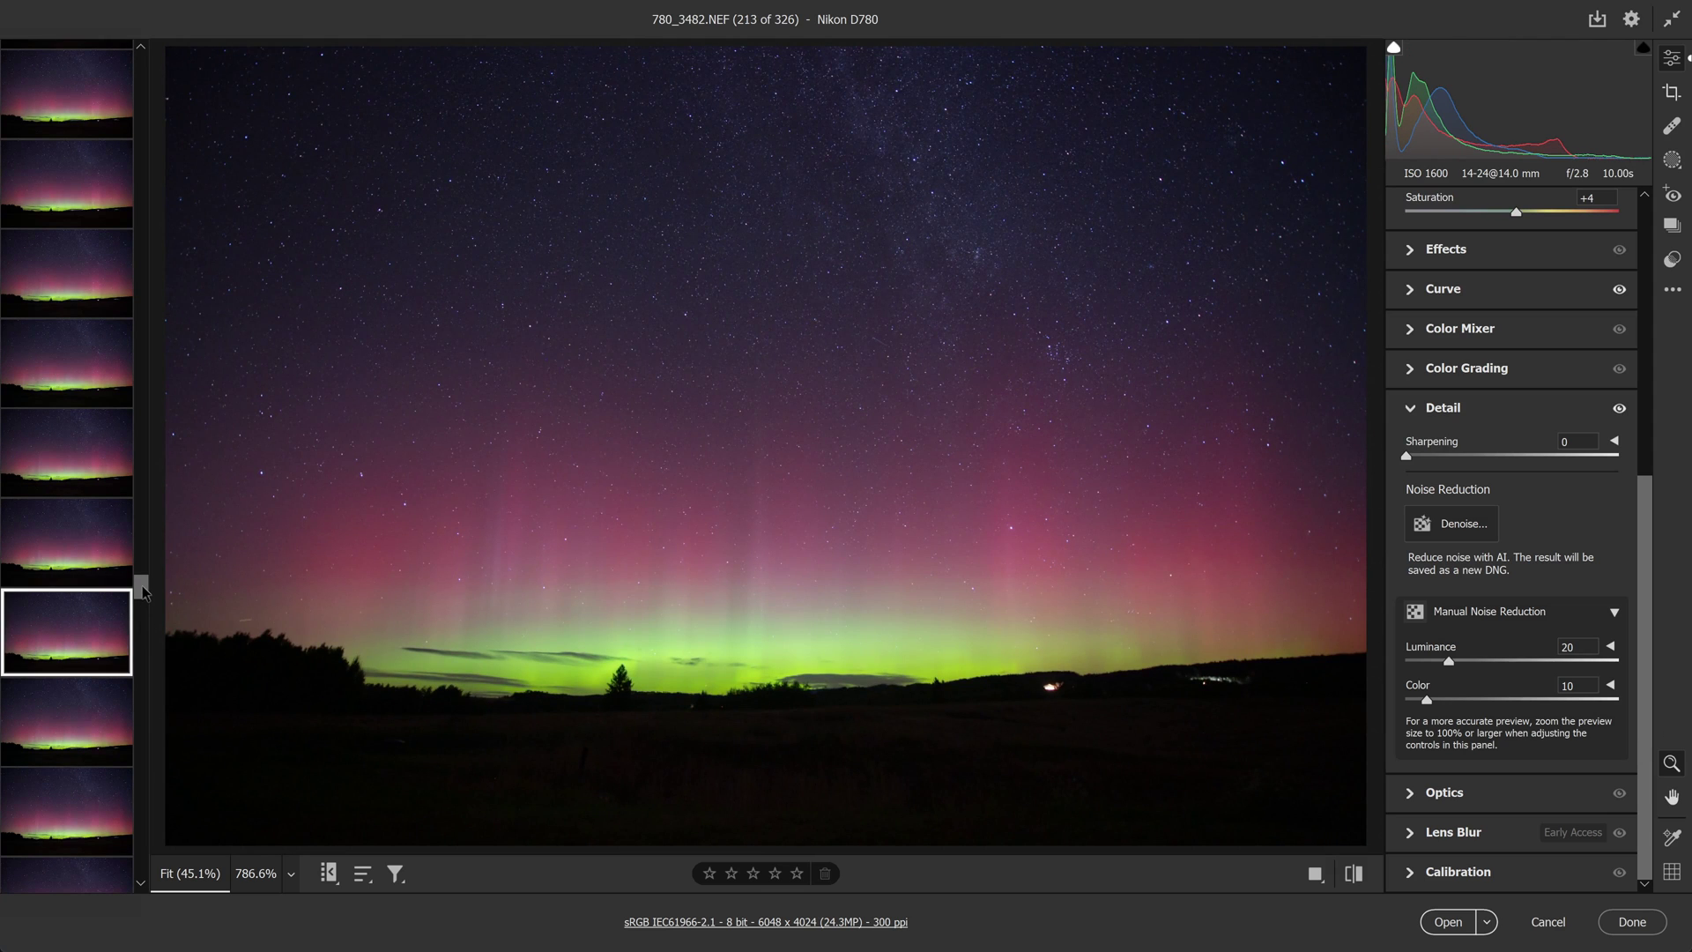
drag(144, 593, 142, 650)
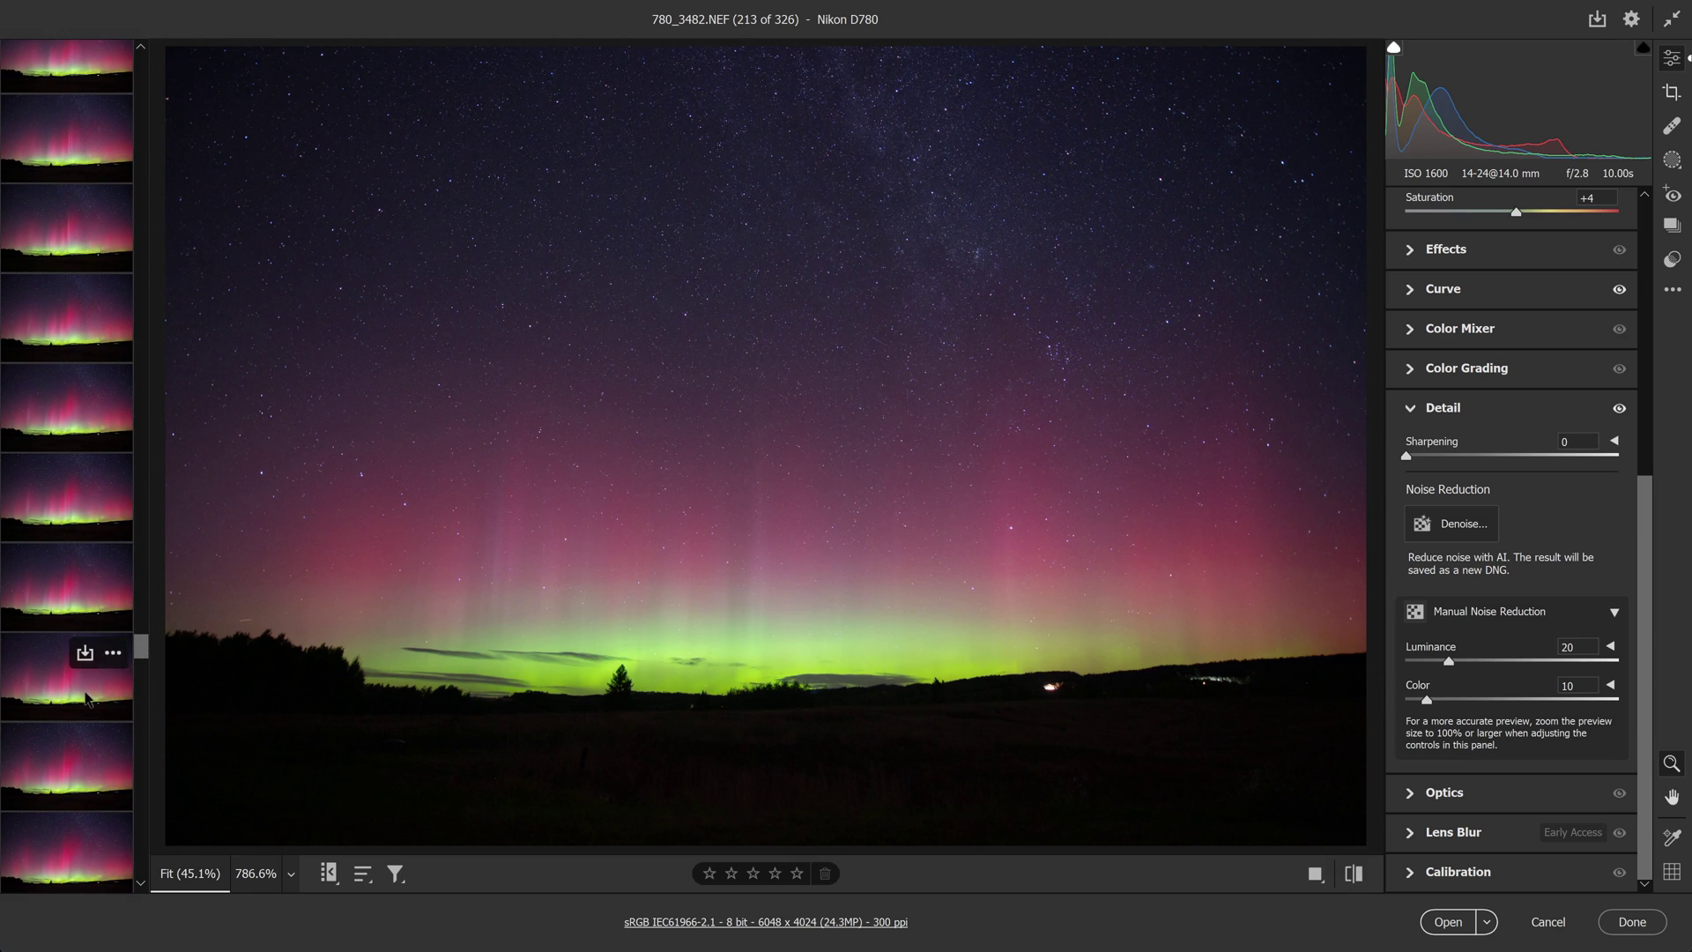
click(86, 698)
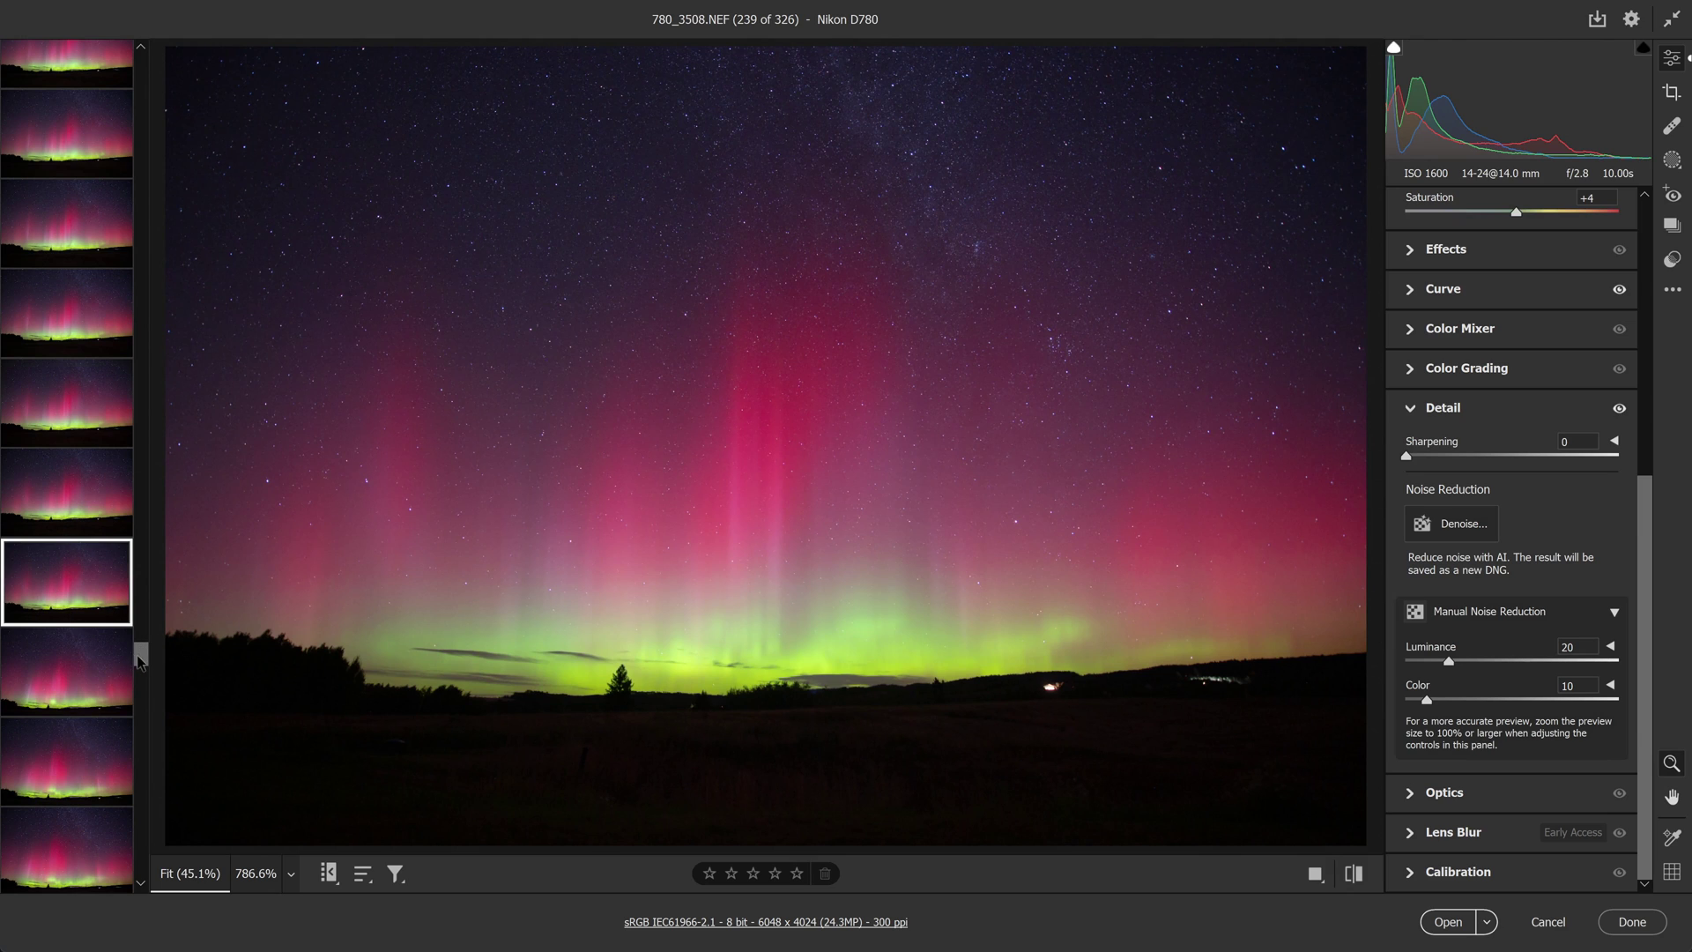
drag(141, 652, 143, 70)
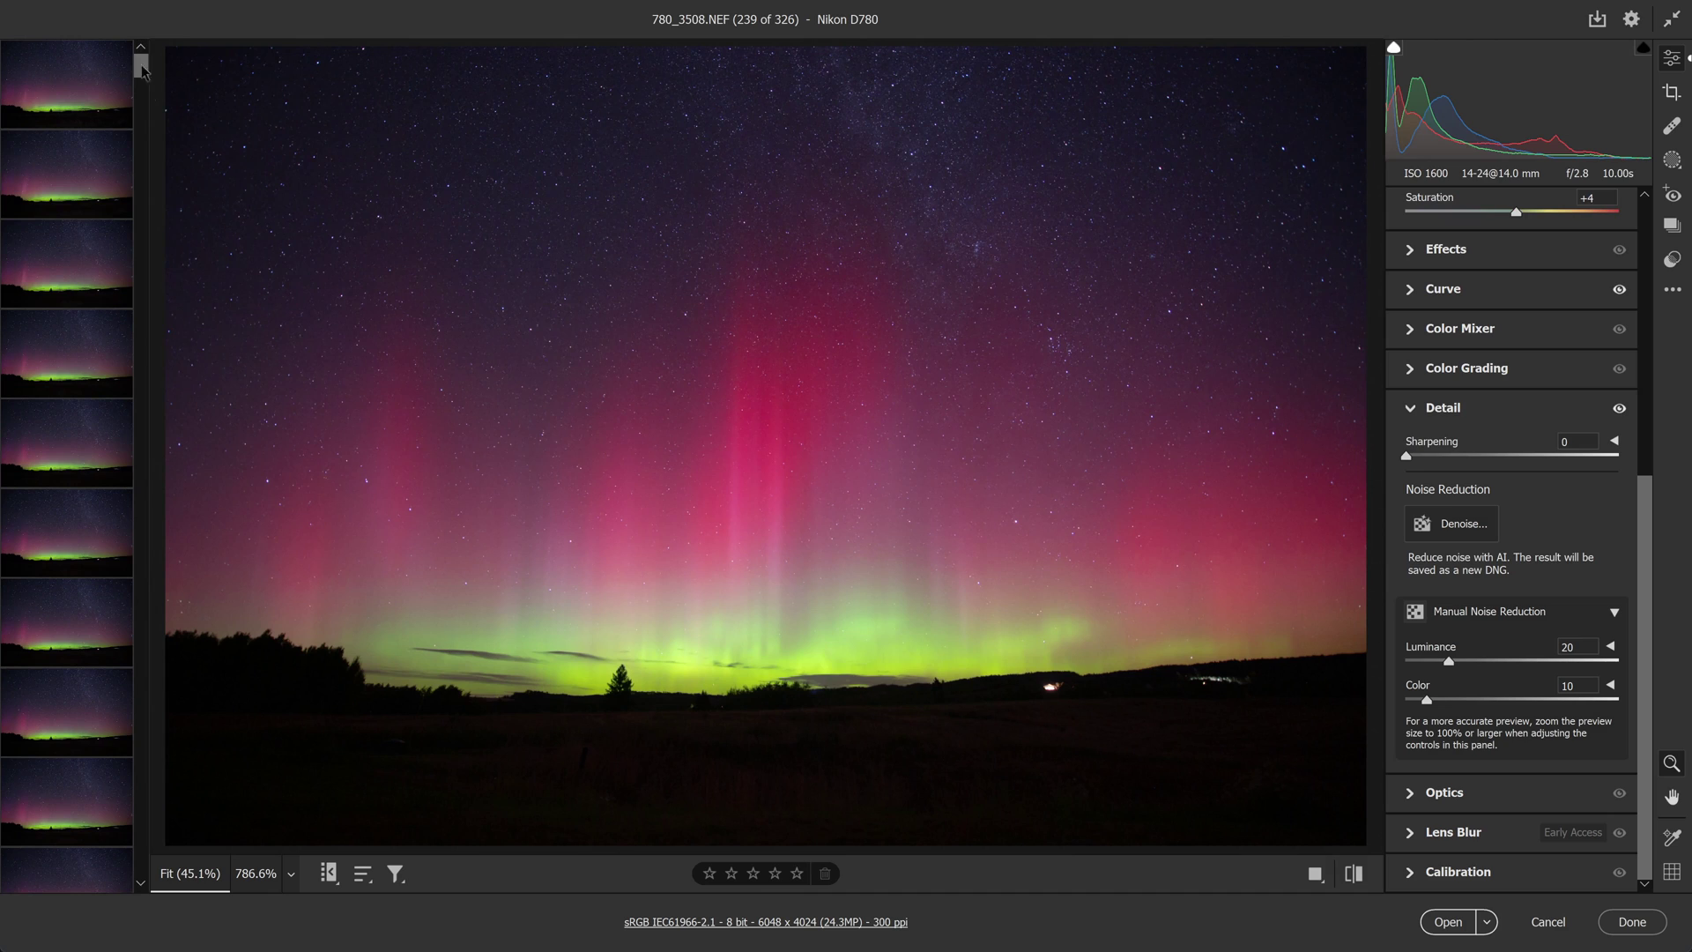
Shift-click the first thumbnail to select the 239 frames from 780_3270 through 780_3508
key(shift)
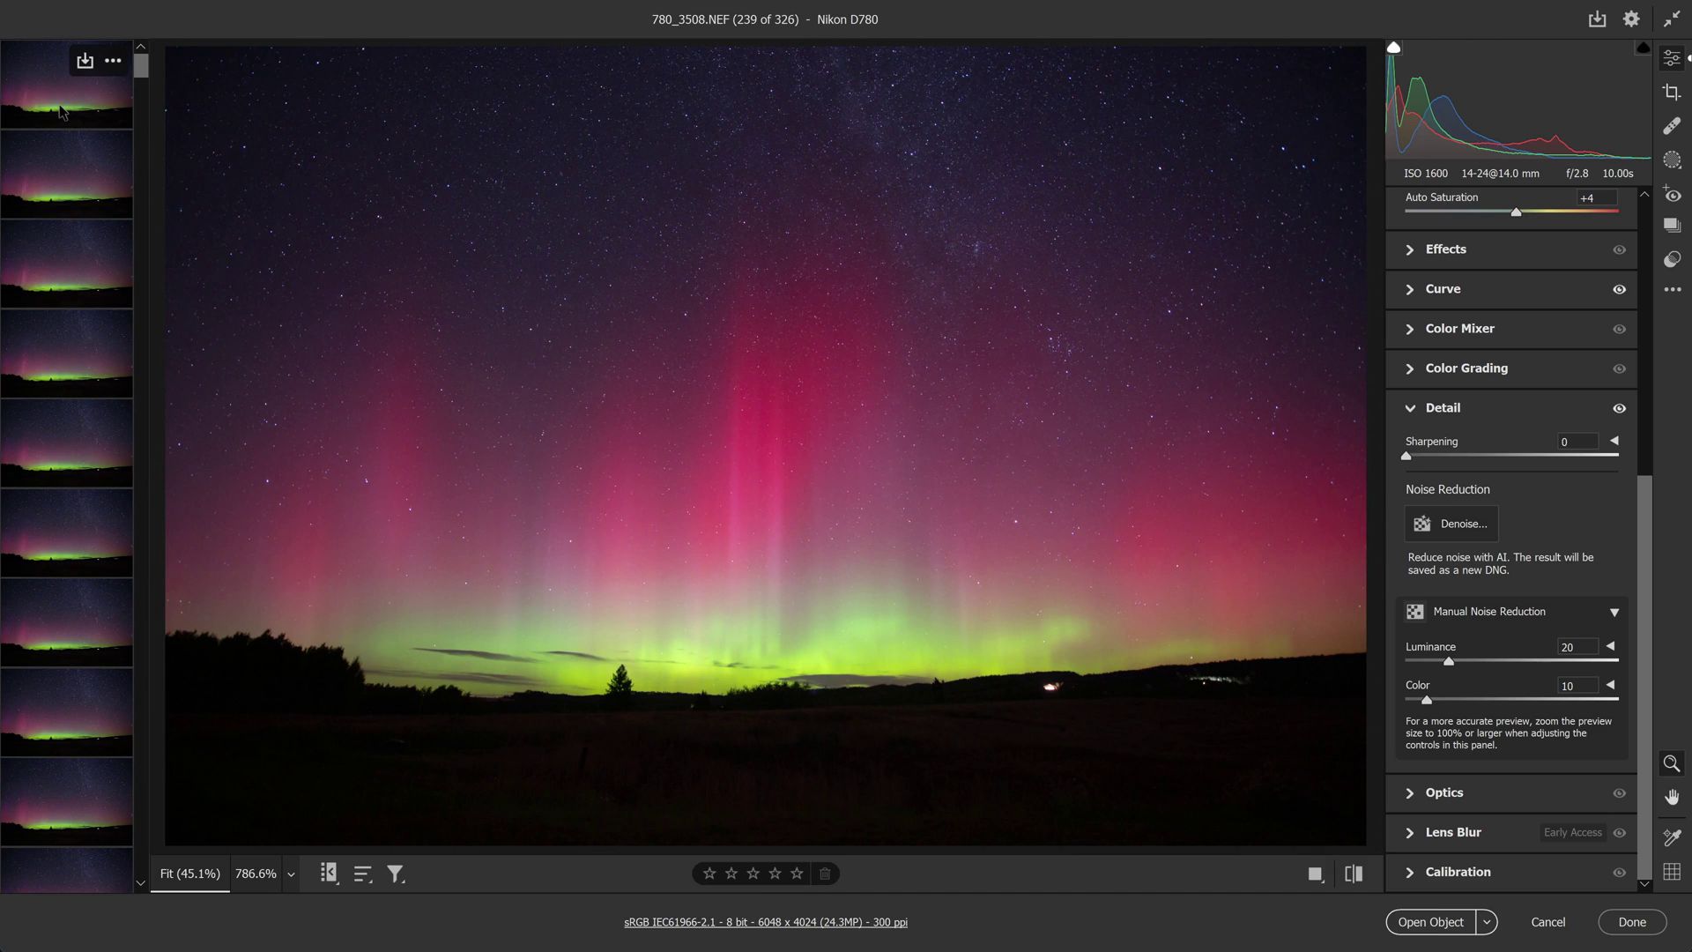
shift+click(62, 110)
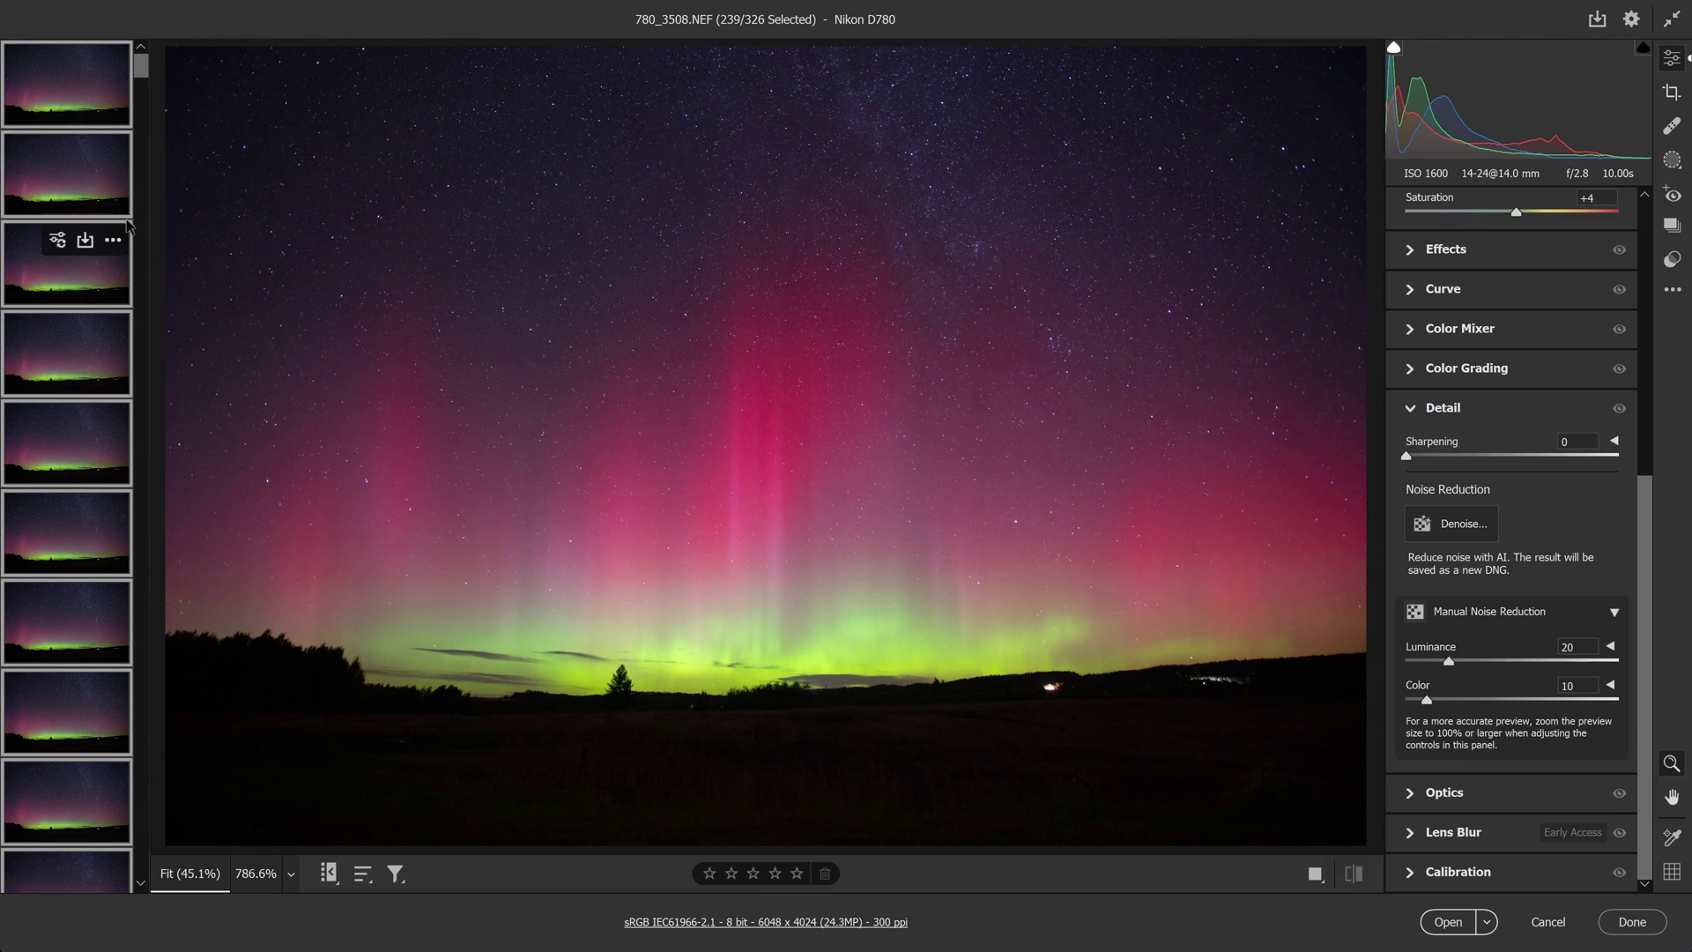
scroll(80, 326, down, 1)
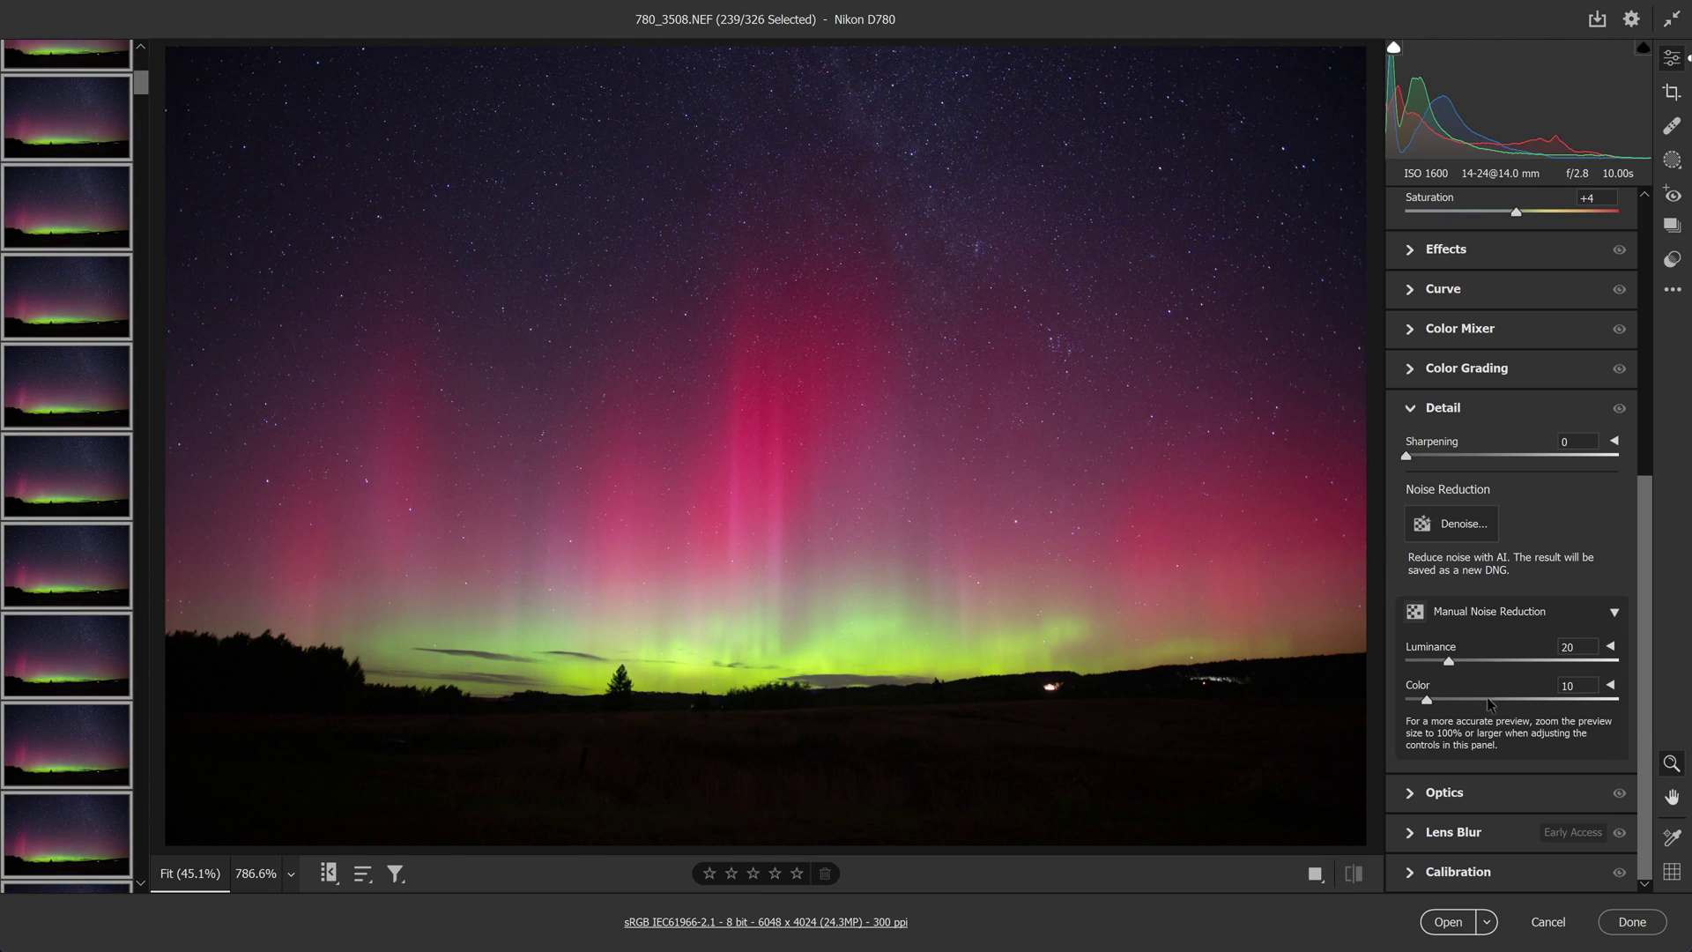
mouse_move(80, 393)
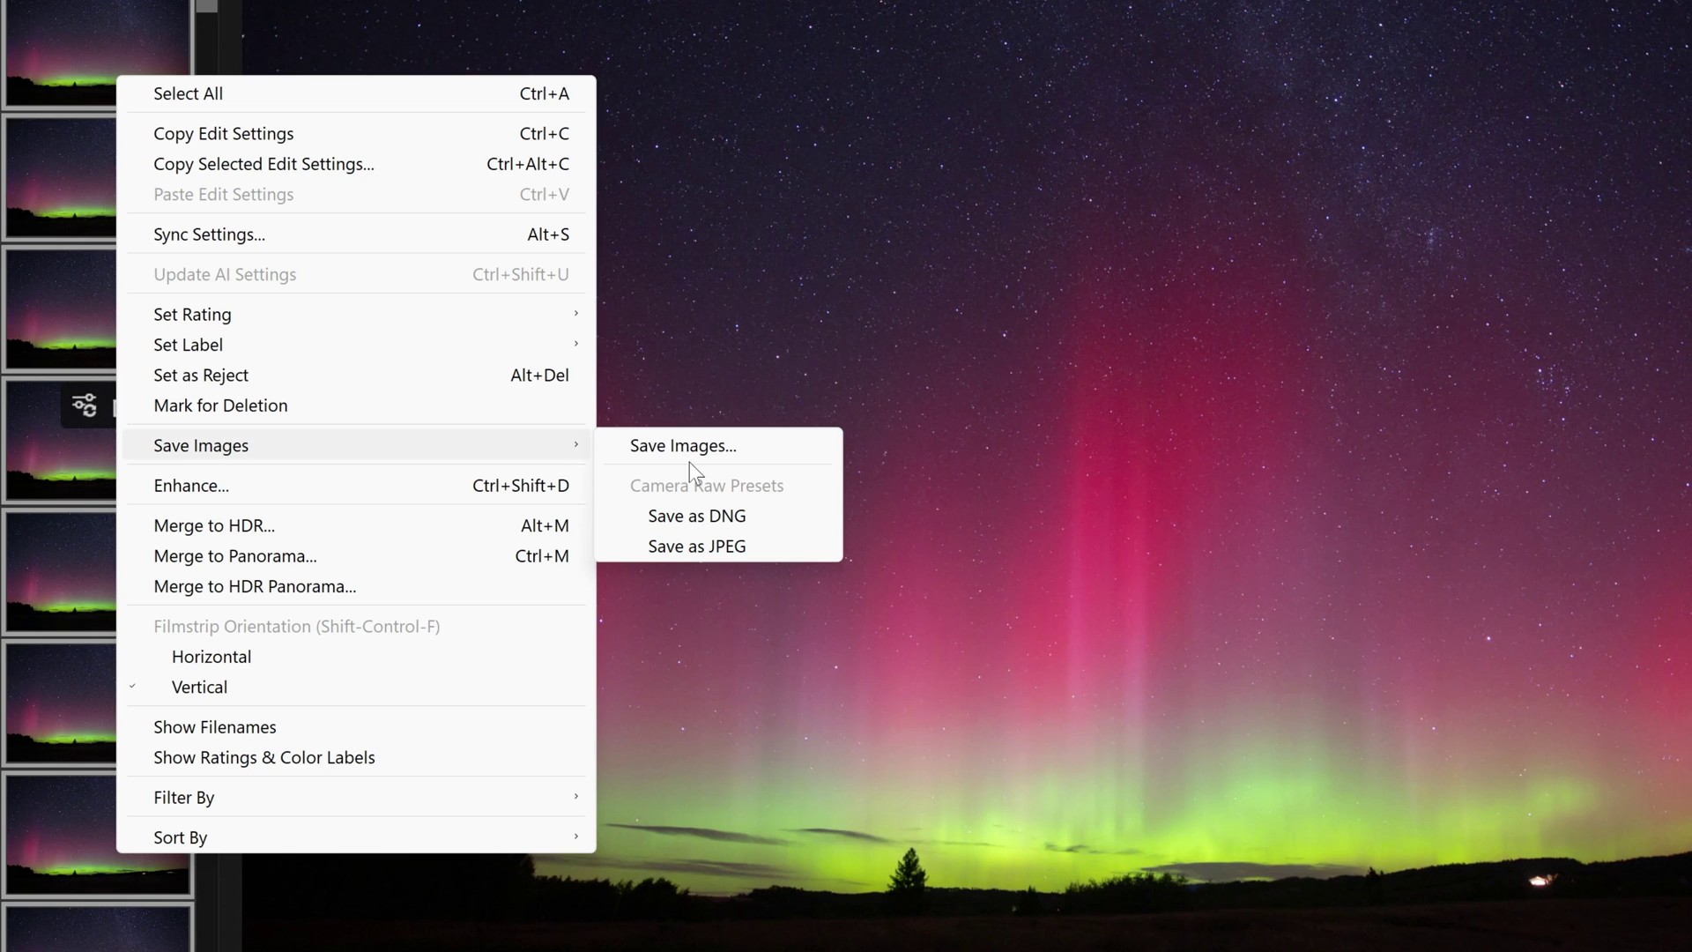
Open the Save Options dialog for the selected frames via Save Images
click(774, 448)
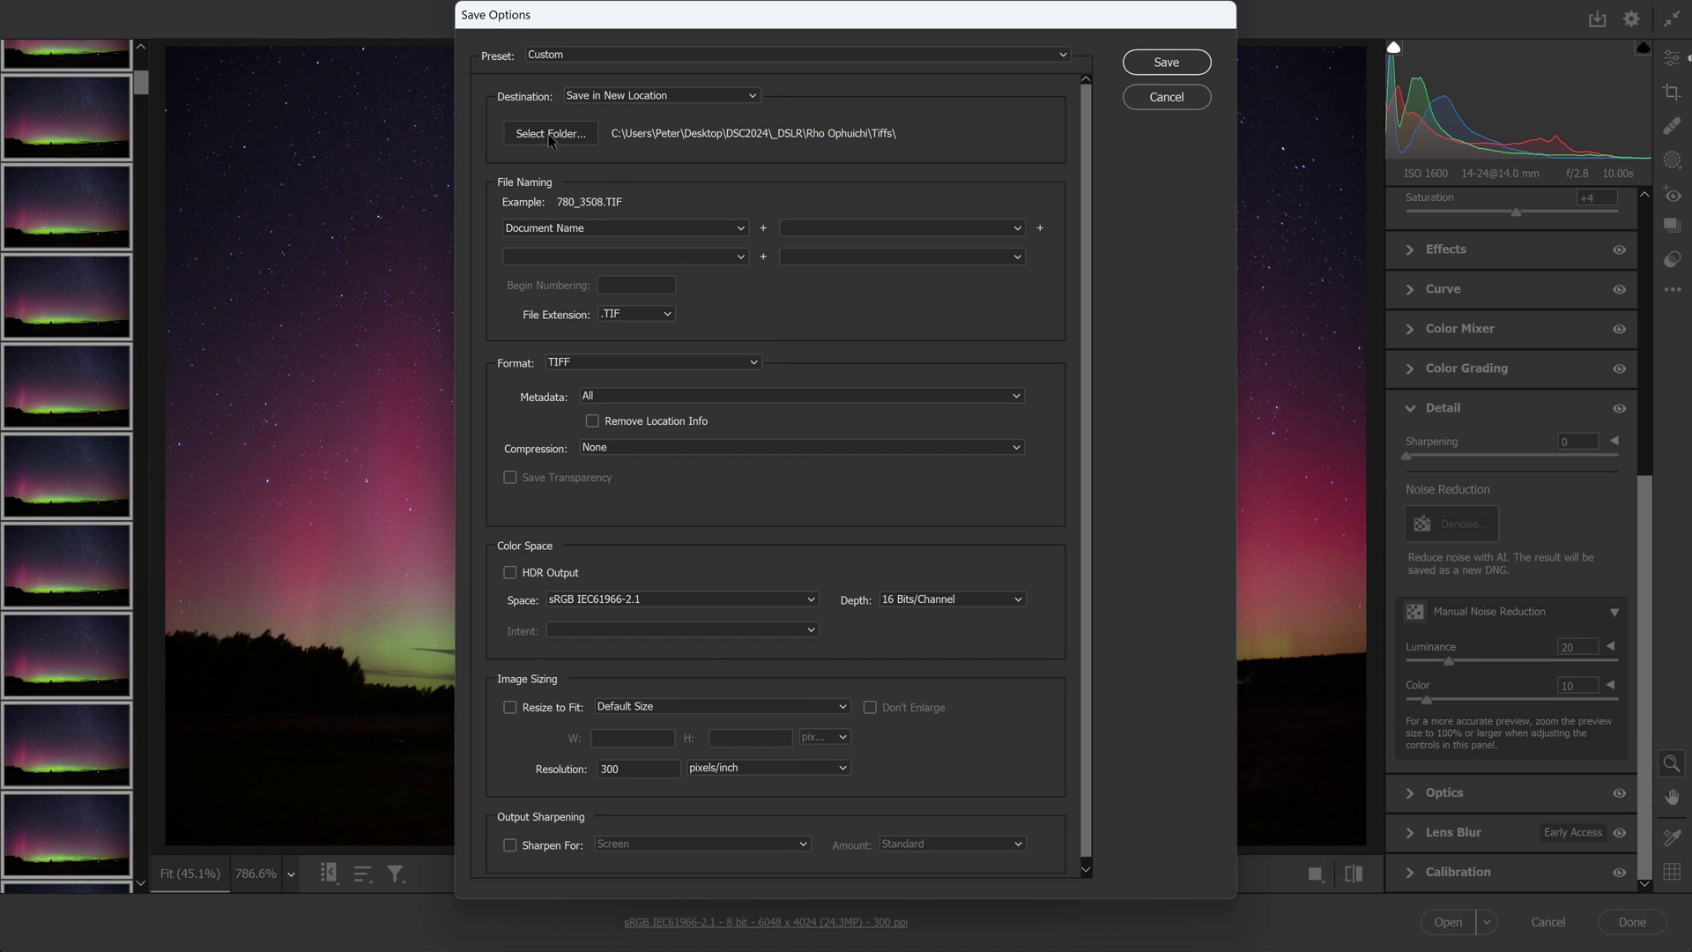
Create a new 'JPEGs' folder inside Timelapse and choose it as the save destination
click(584, 139)
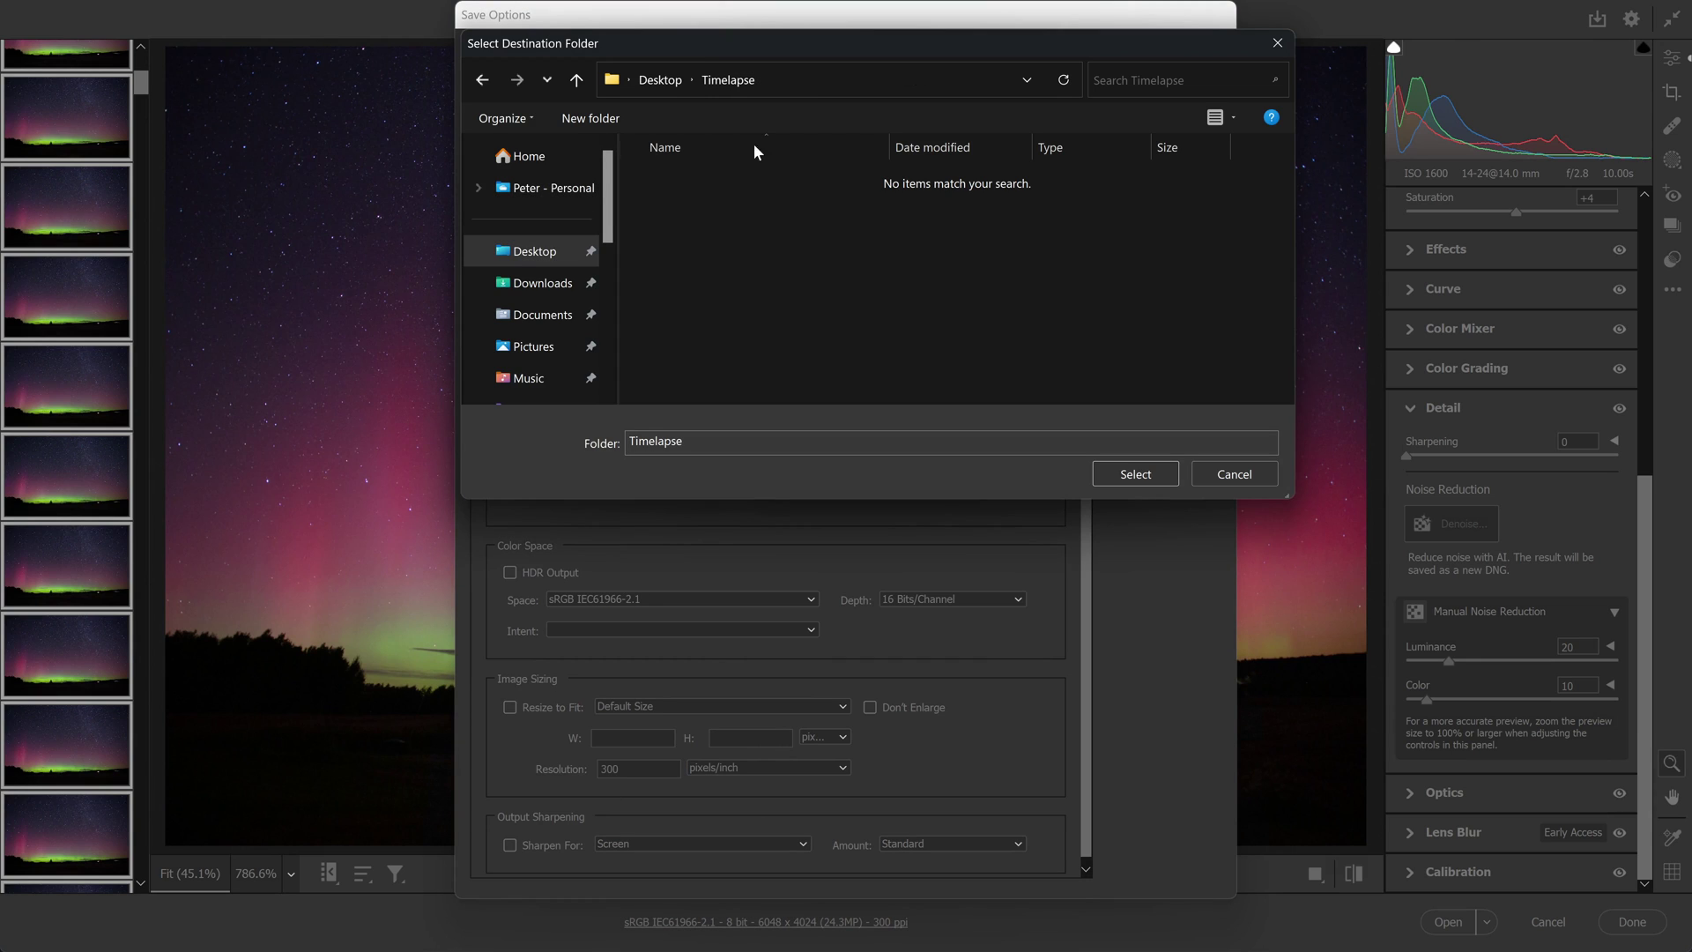
right_click(758, 274)
mouse_move(848, 487)
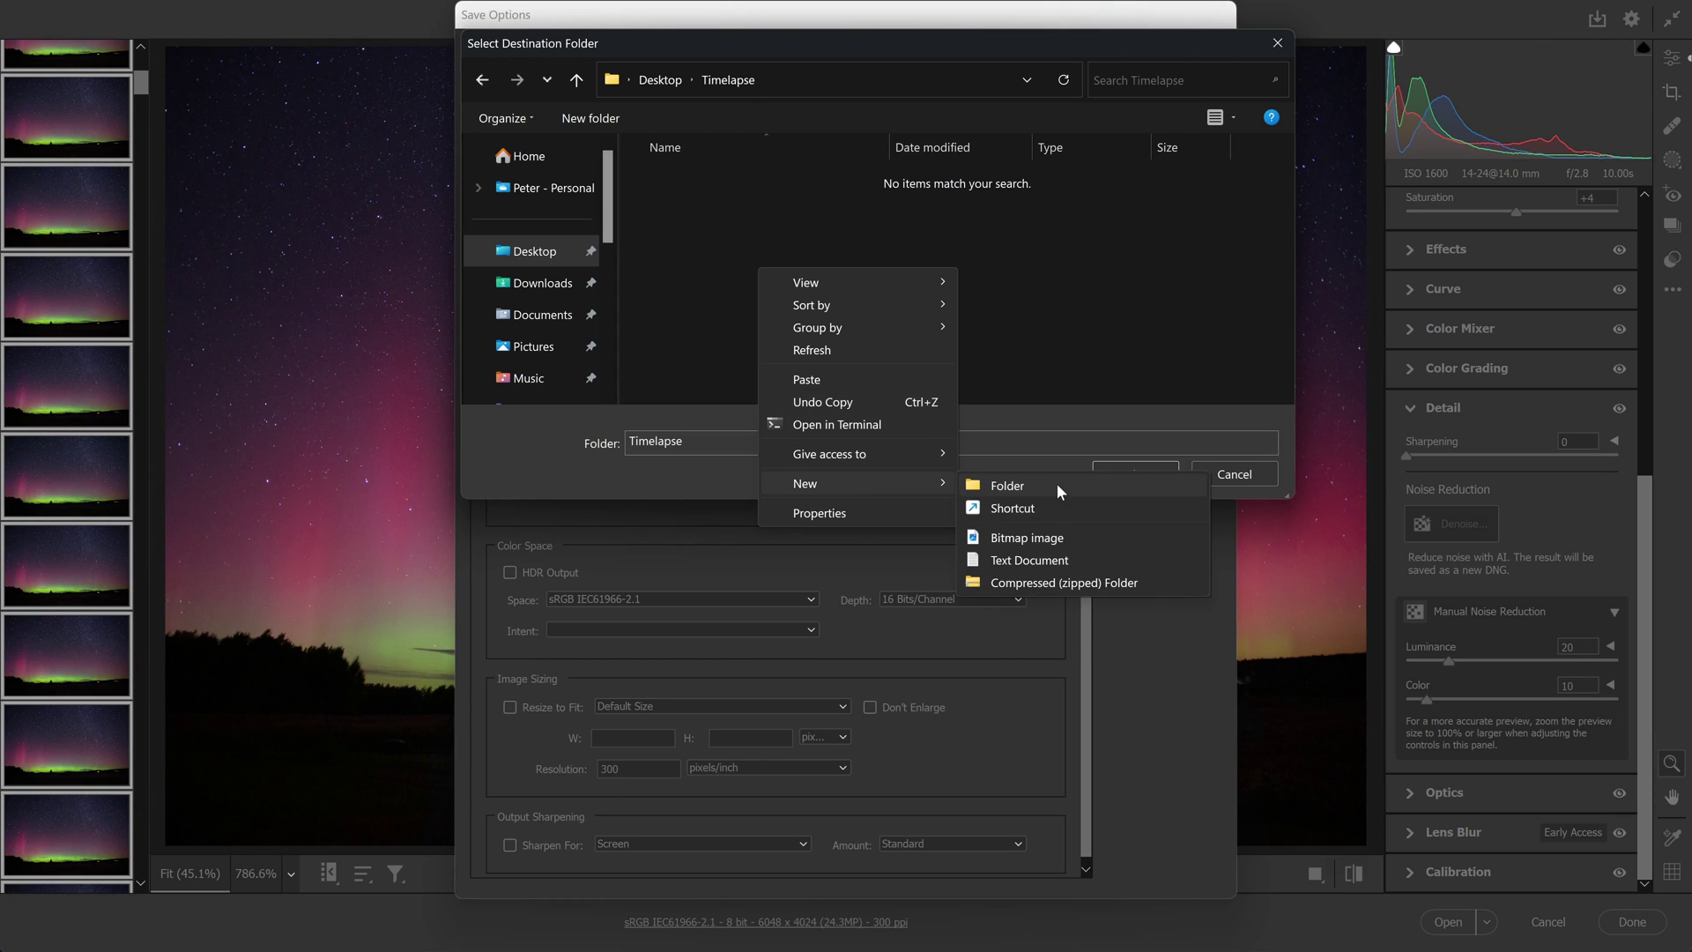
click(1045, 484)
text(JPEGs)
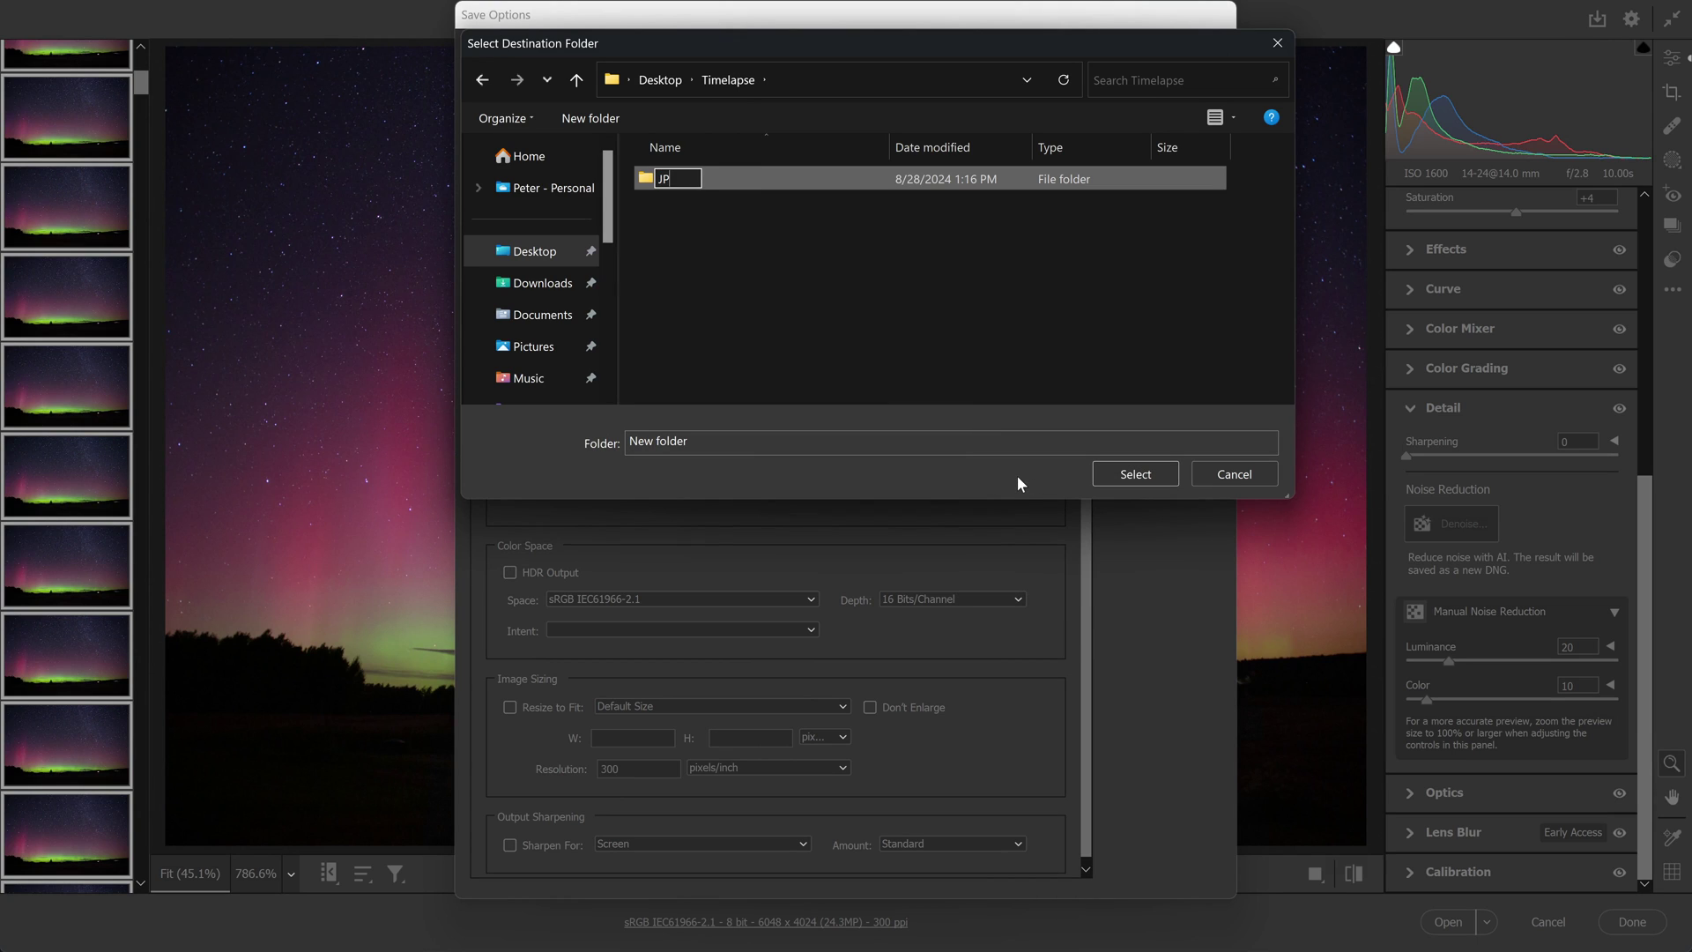
key(Return)
key(Return)
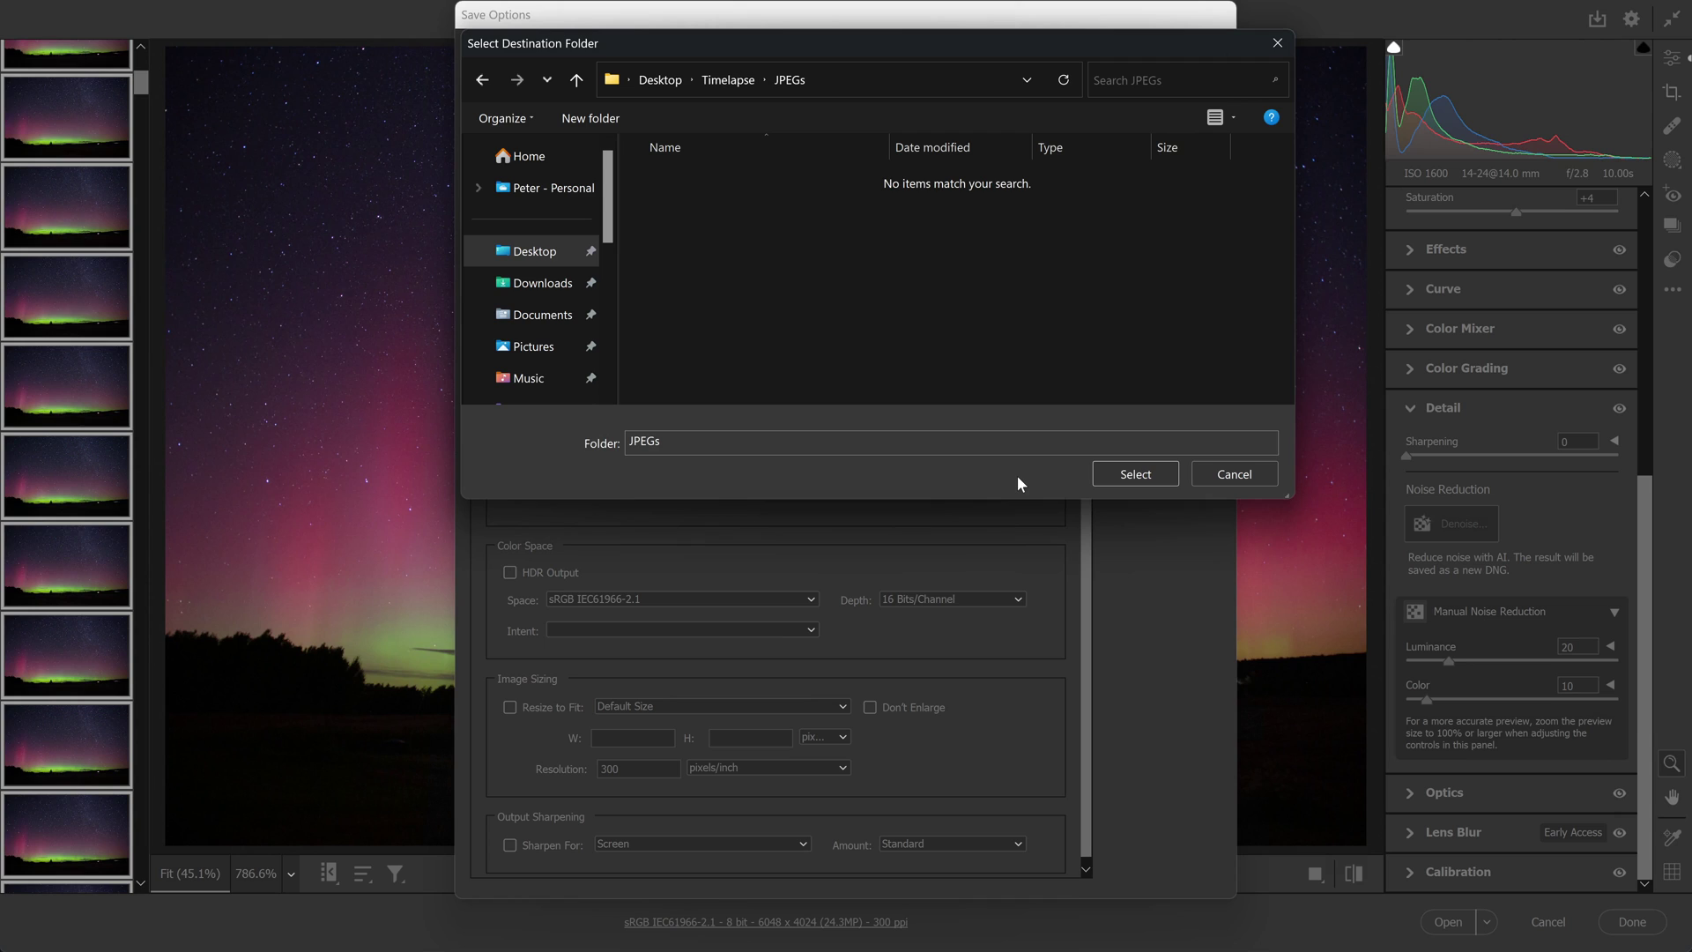
click(1118, 466)
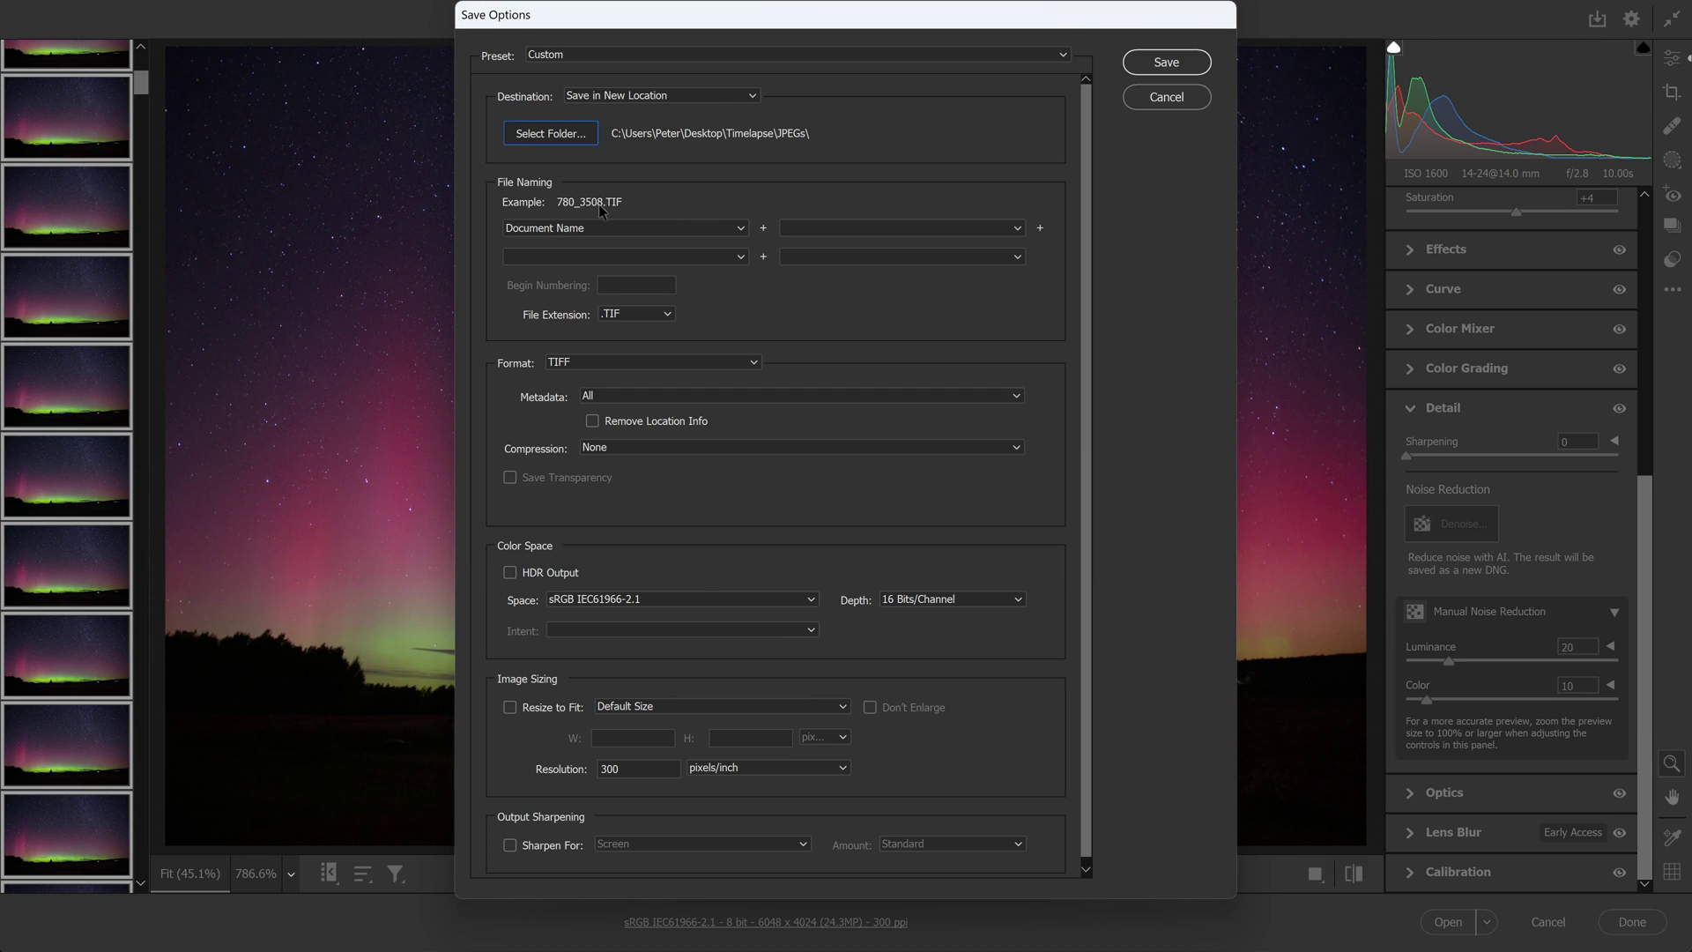
Name output files with a 3 Digit Serial Number and the .JPG extension
click(741, 229)
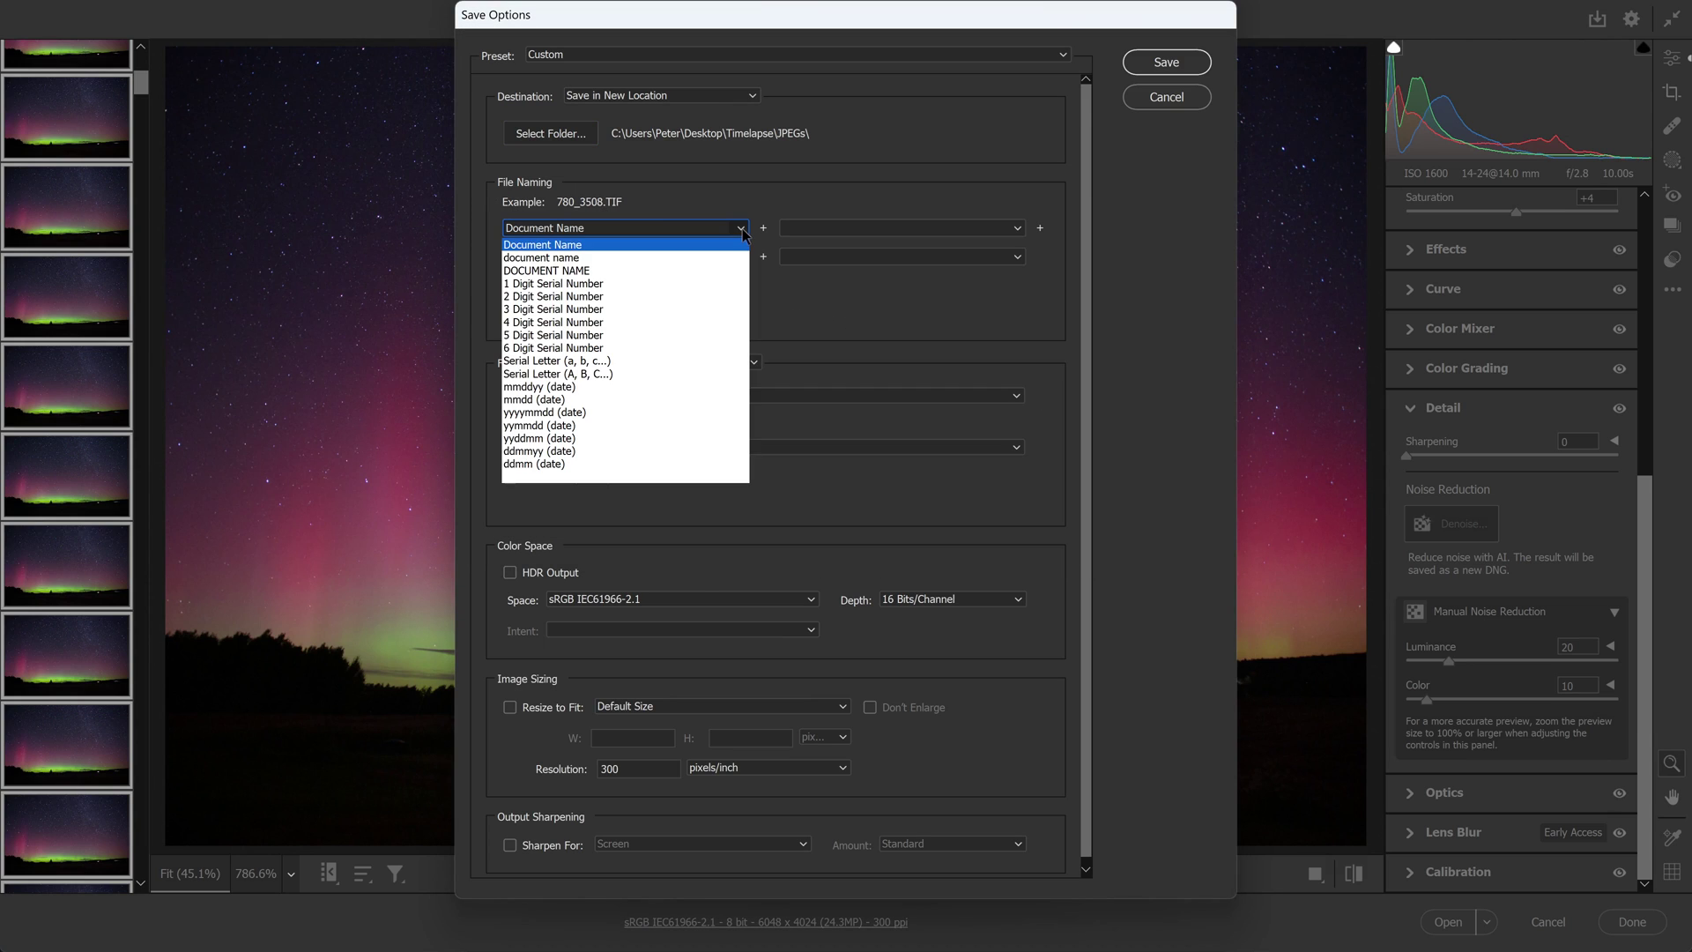
click(669, 310)
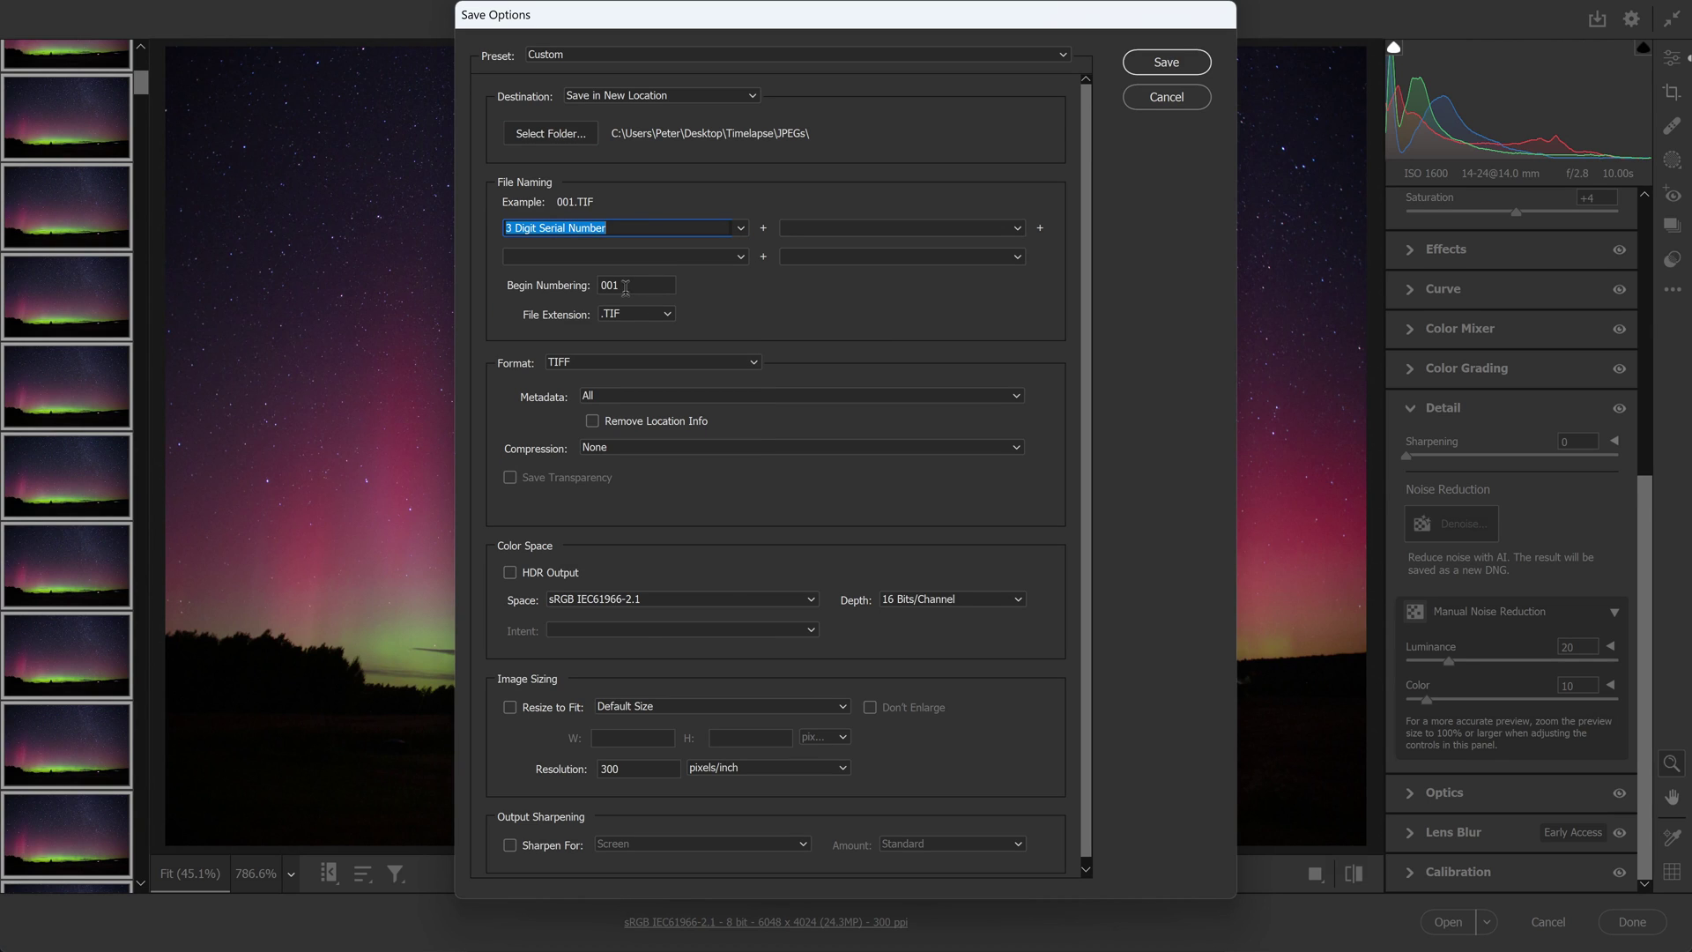
click(670, 316)
click(647, 375)
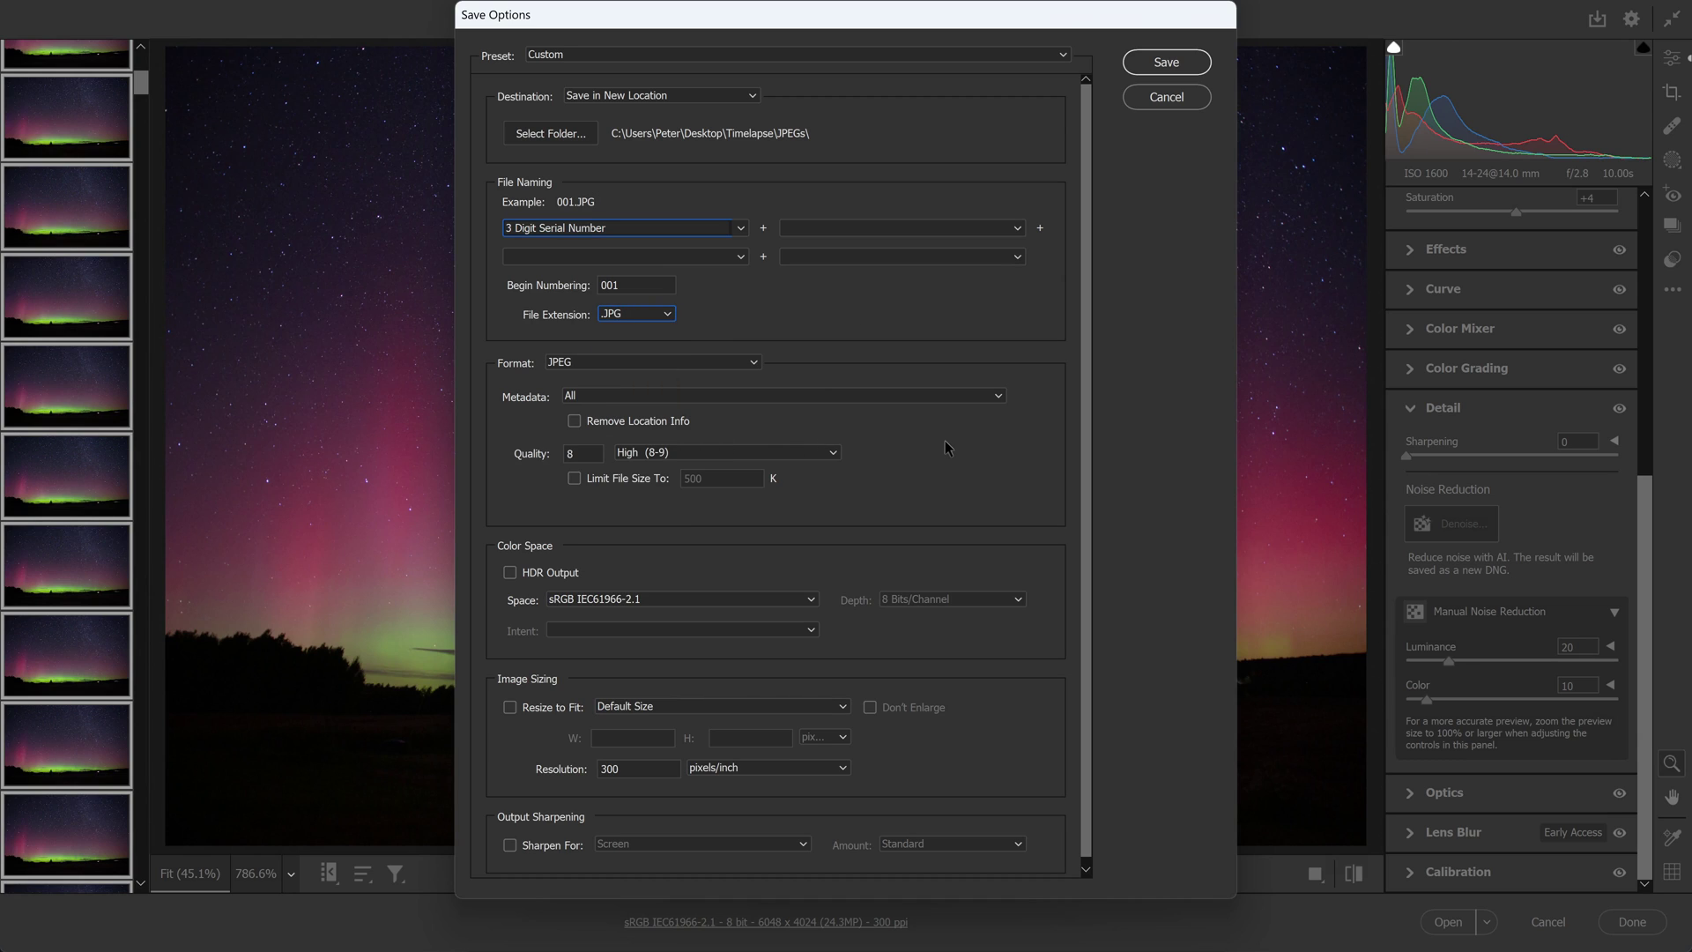
Set JPEG quality to Maximum and enter 12 as the quality value
click(832, 452)
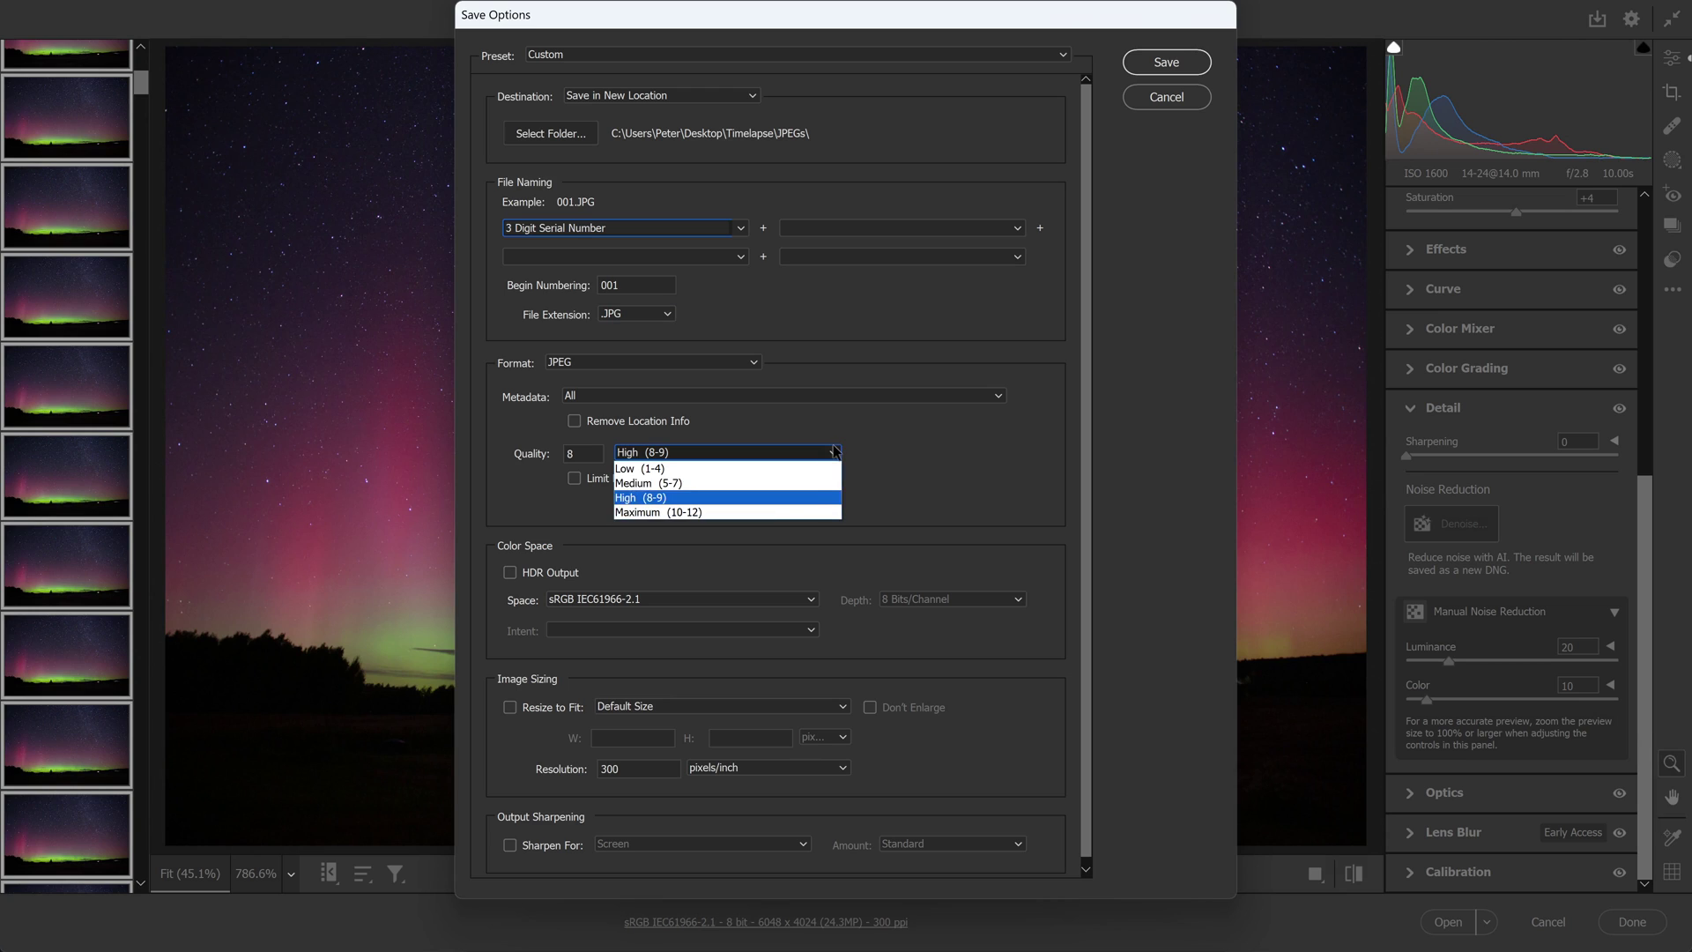
click(800, 514)
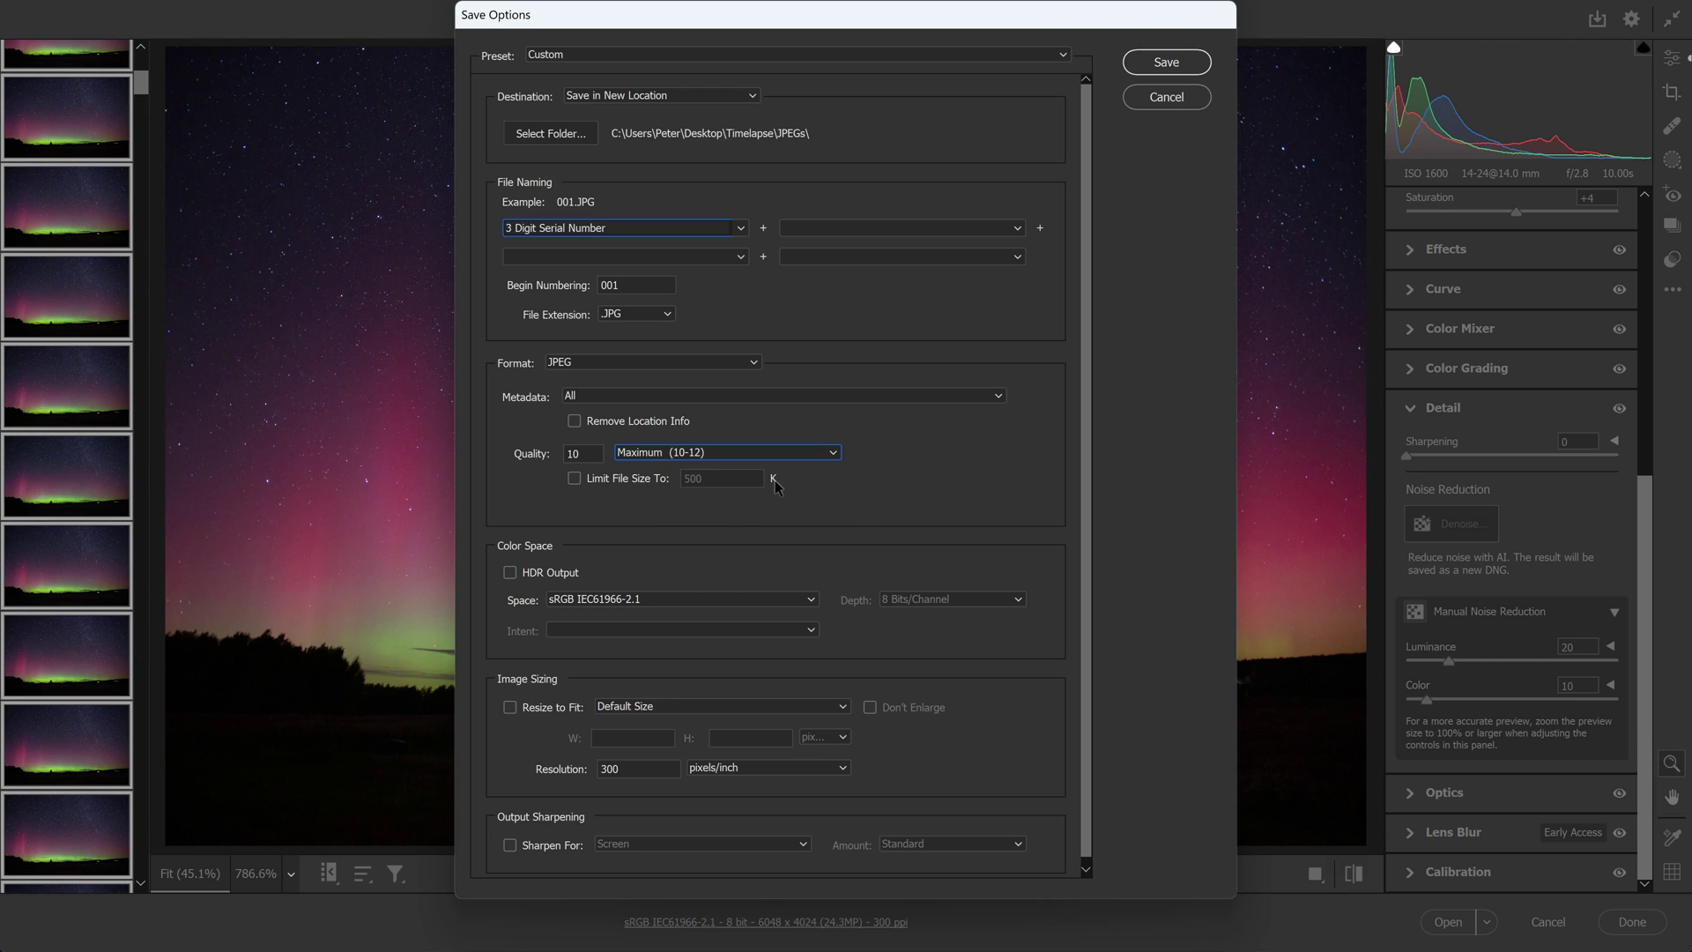
scroll(829, 459, up, 1)
click(833, 454)
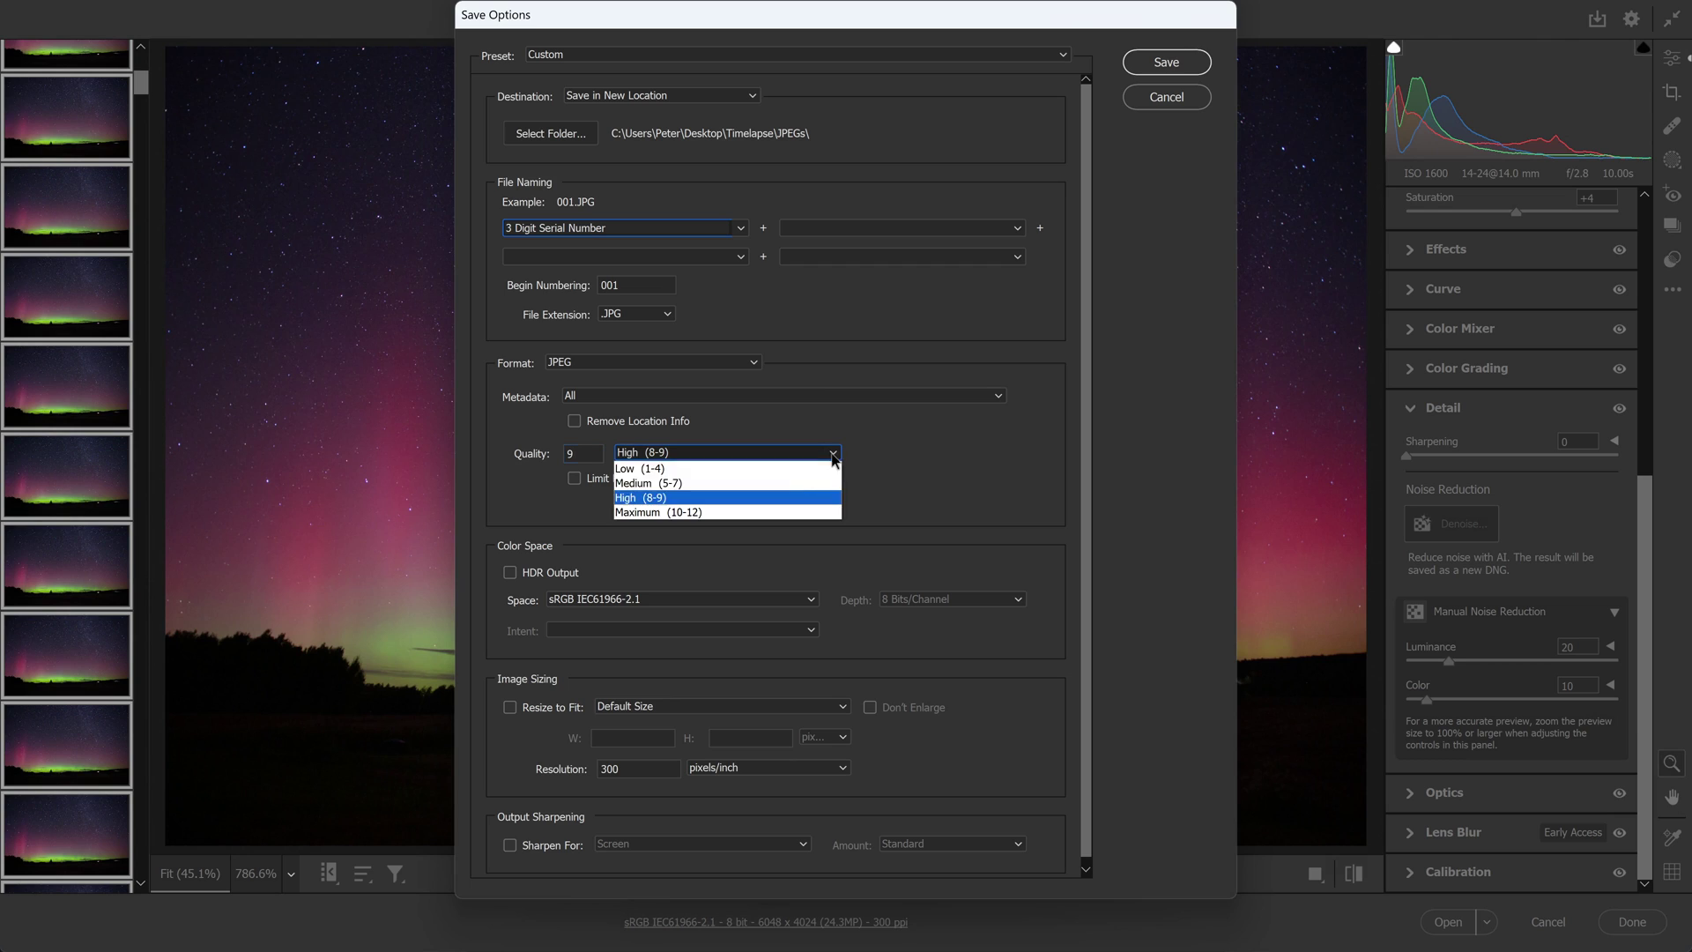
click(765, 511)
drag(582, 457, 530, 458)
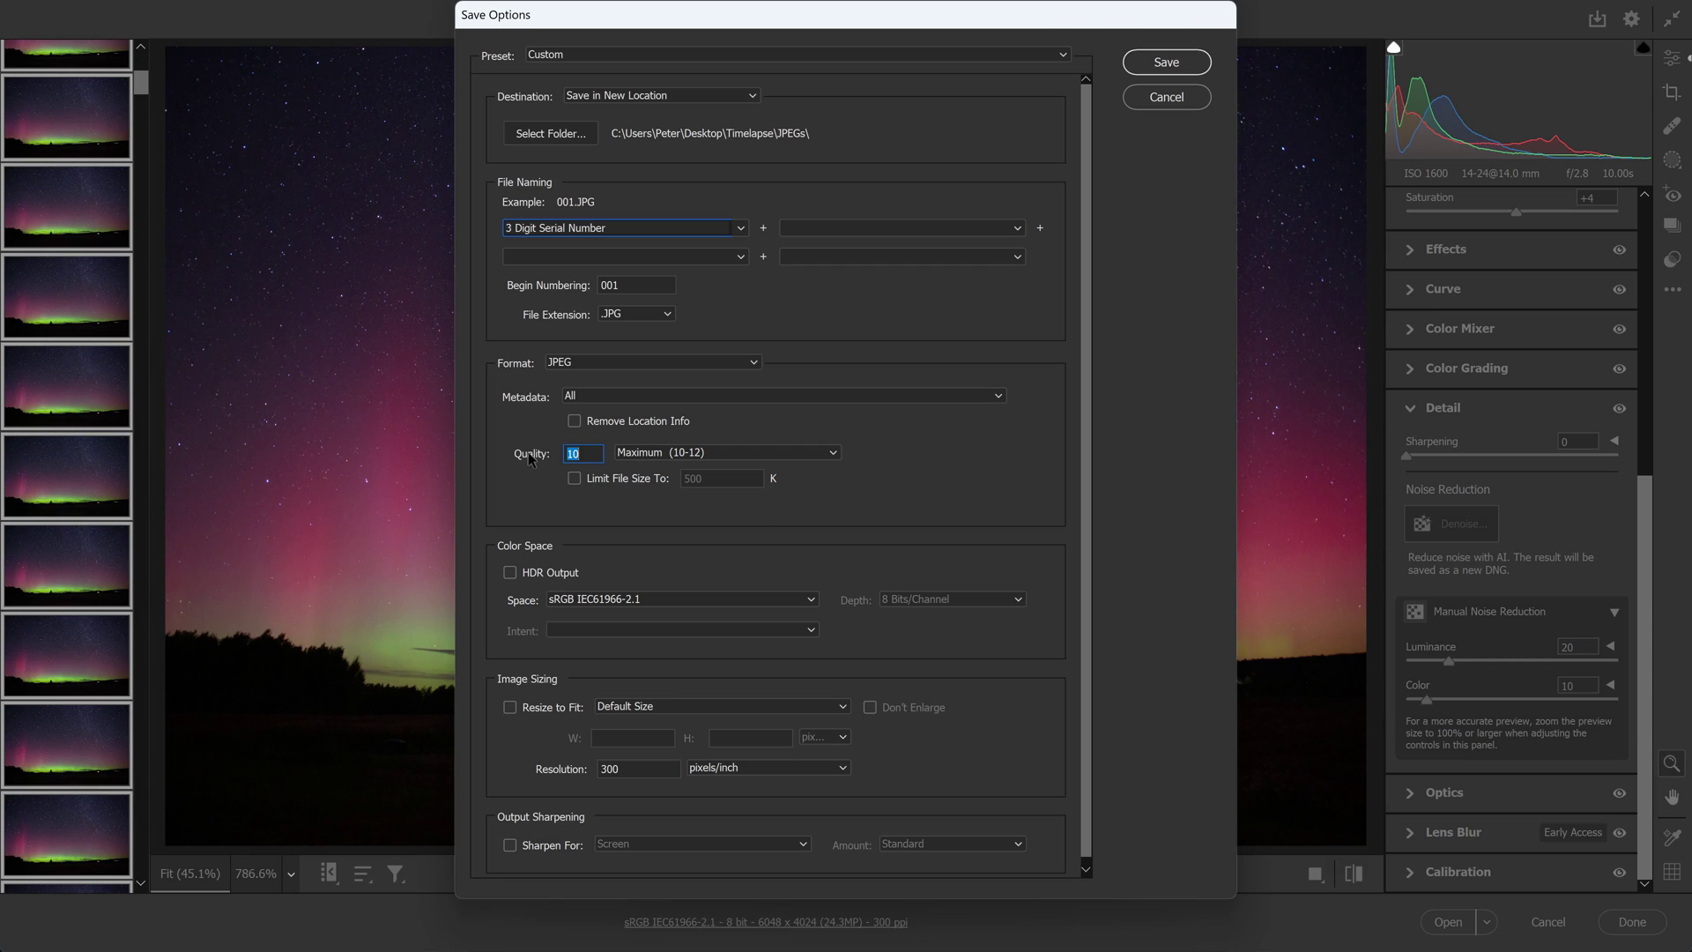
text(12)
Save the selected frames as JPEGs and close Camera Raw back to Bridge
click(1167, 62)
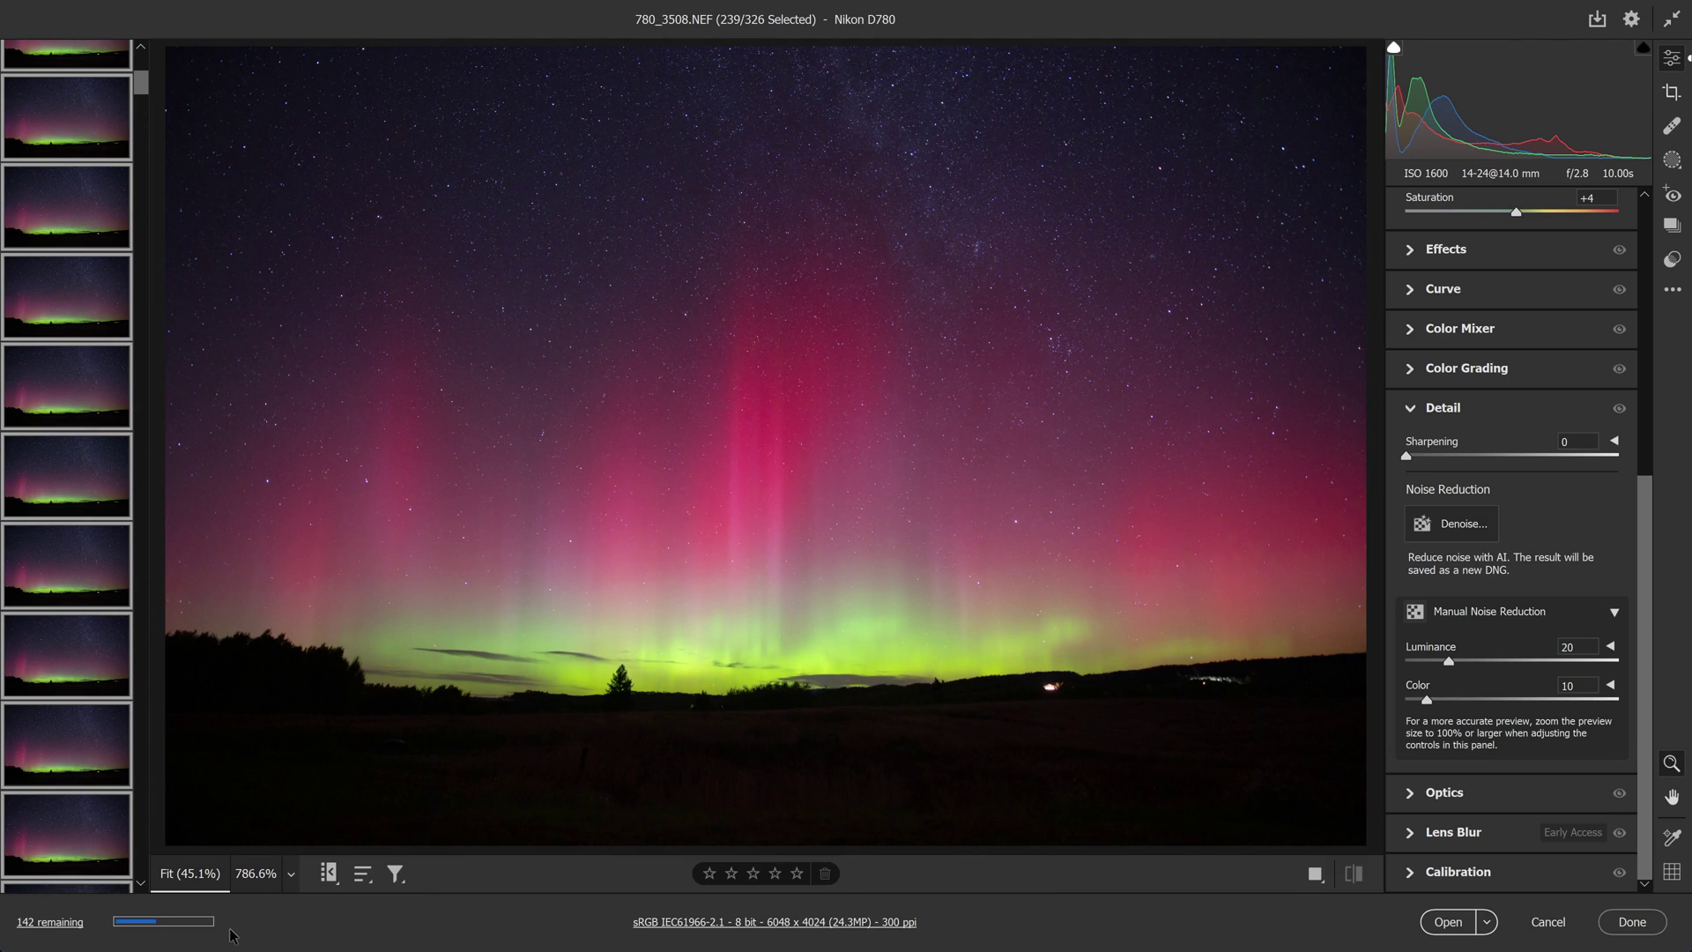
click(1631, 922)
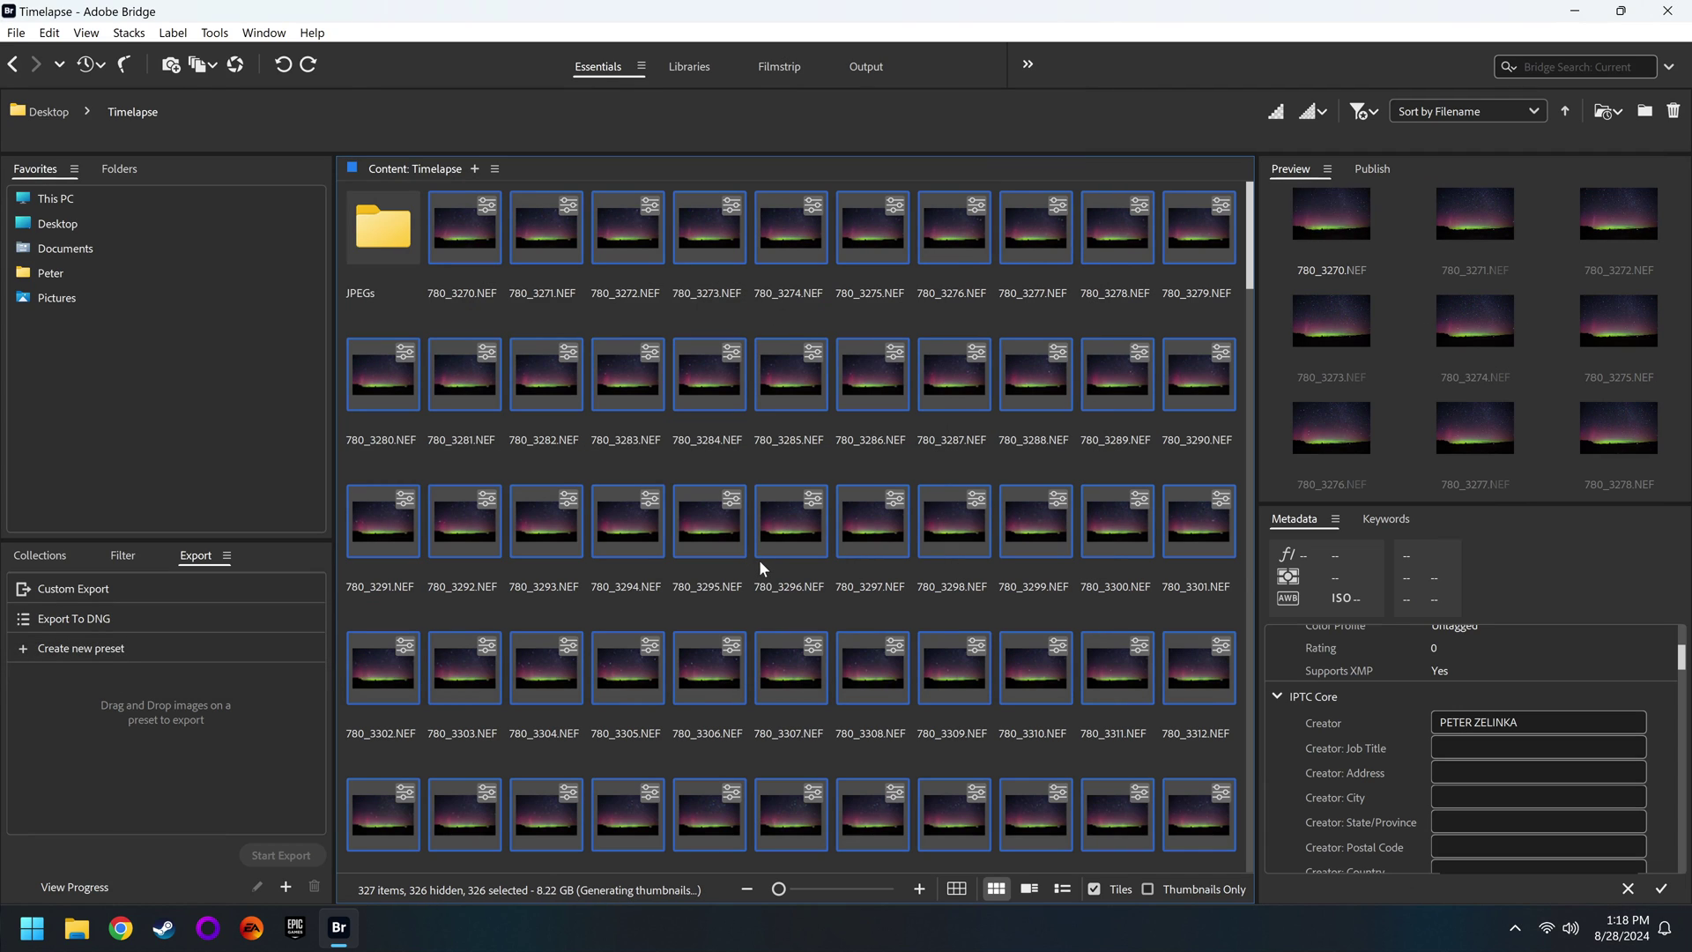
Open 001.JPG from Timelapse > JPEGs in Photoshop as an image sequence
key(Right)
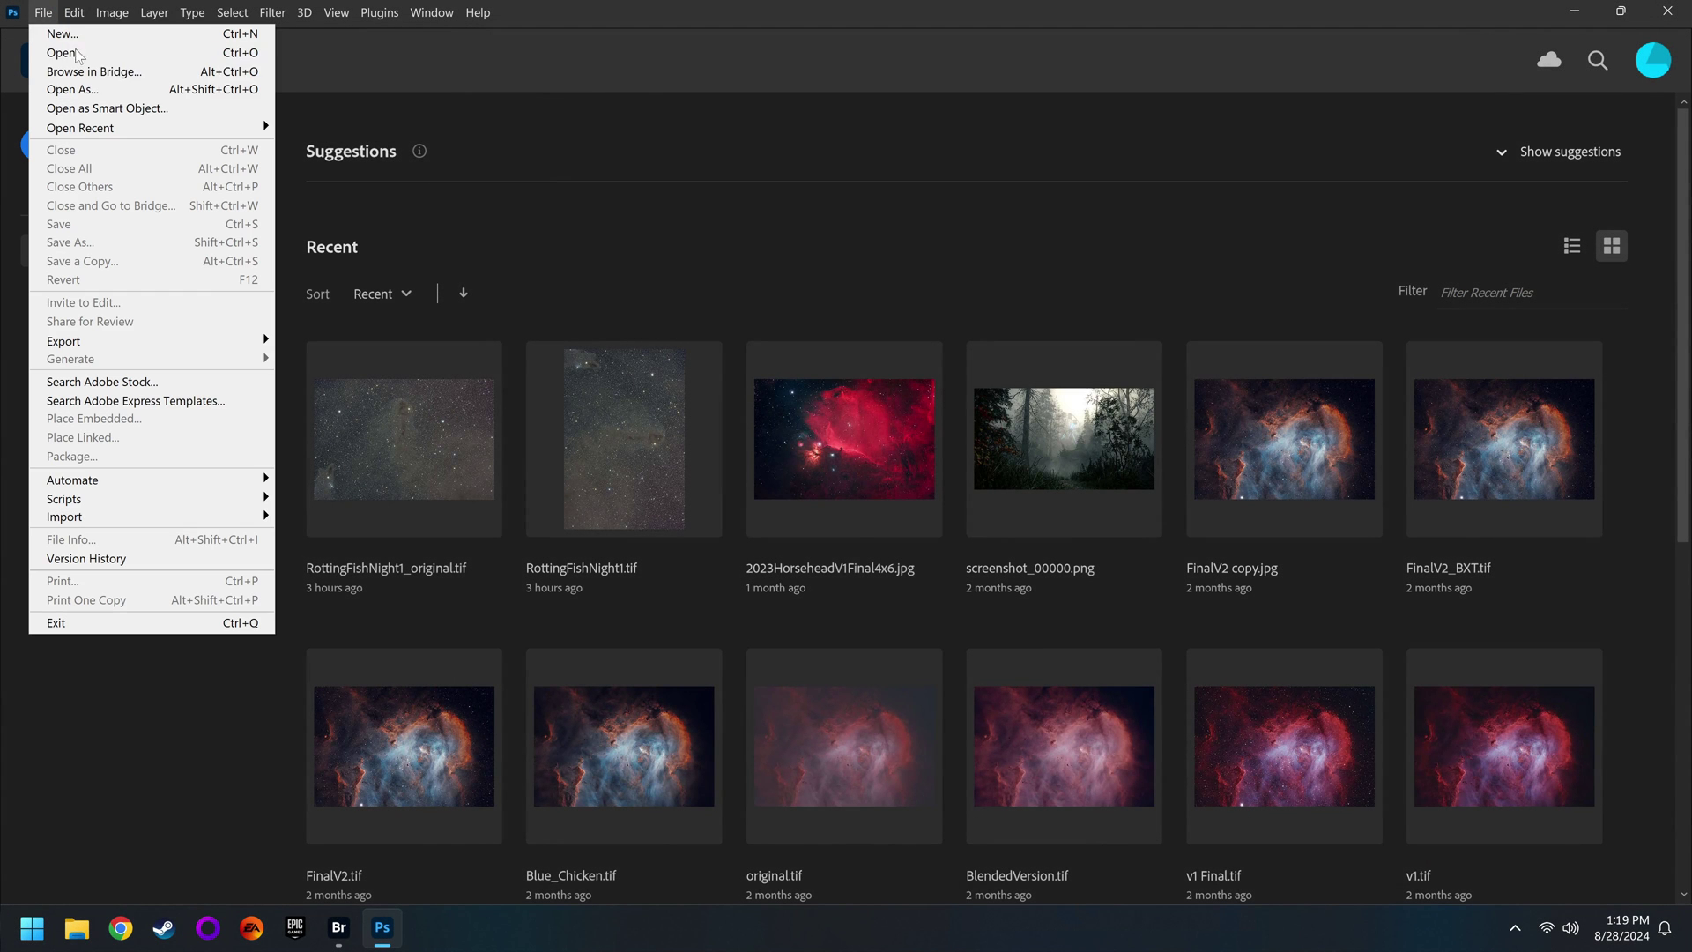
click(105, 60)
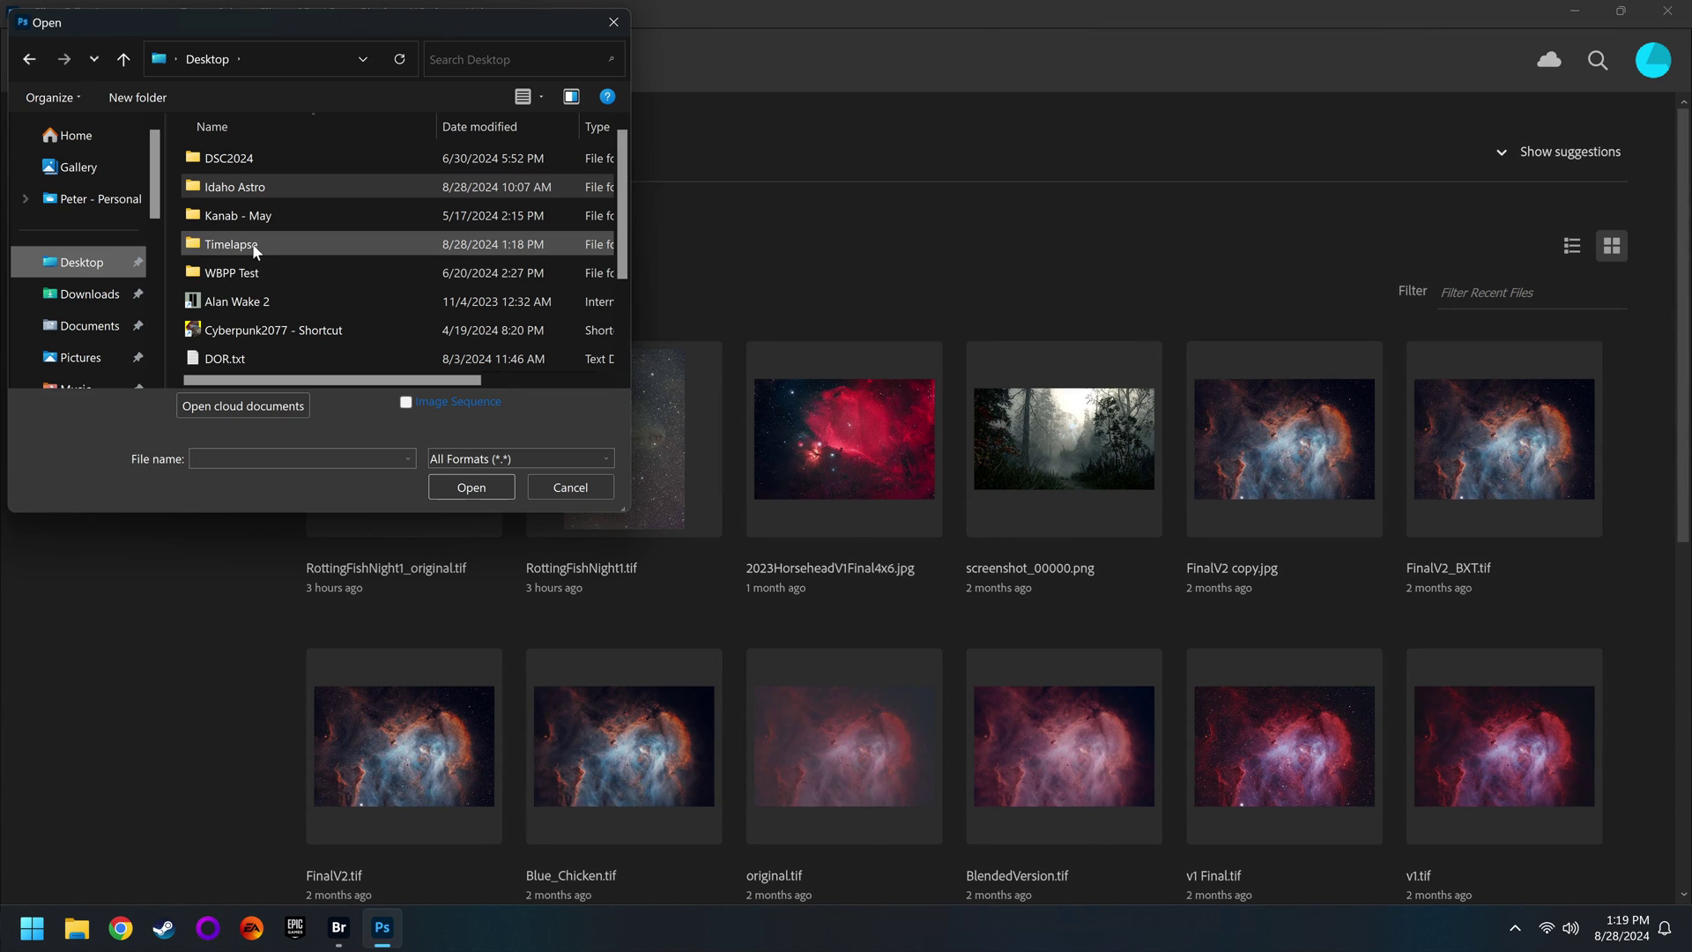
double_click(236, 245)
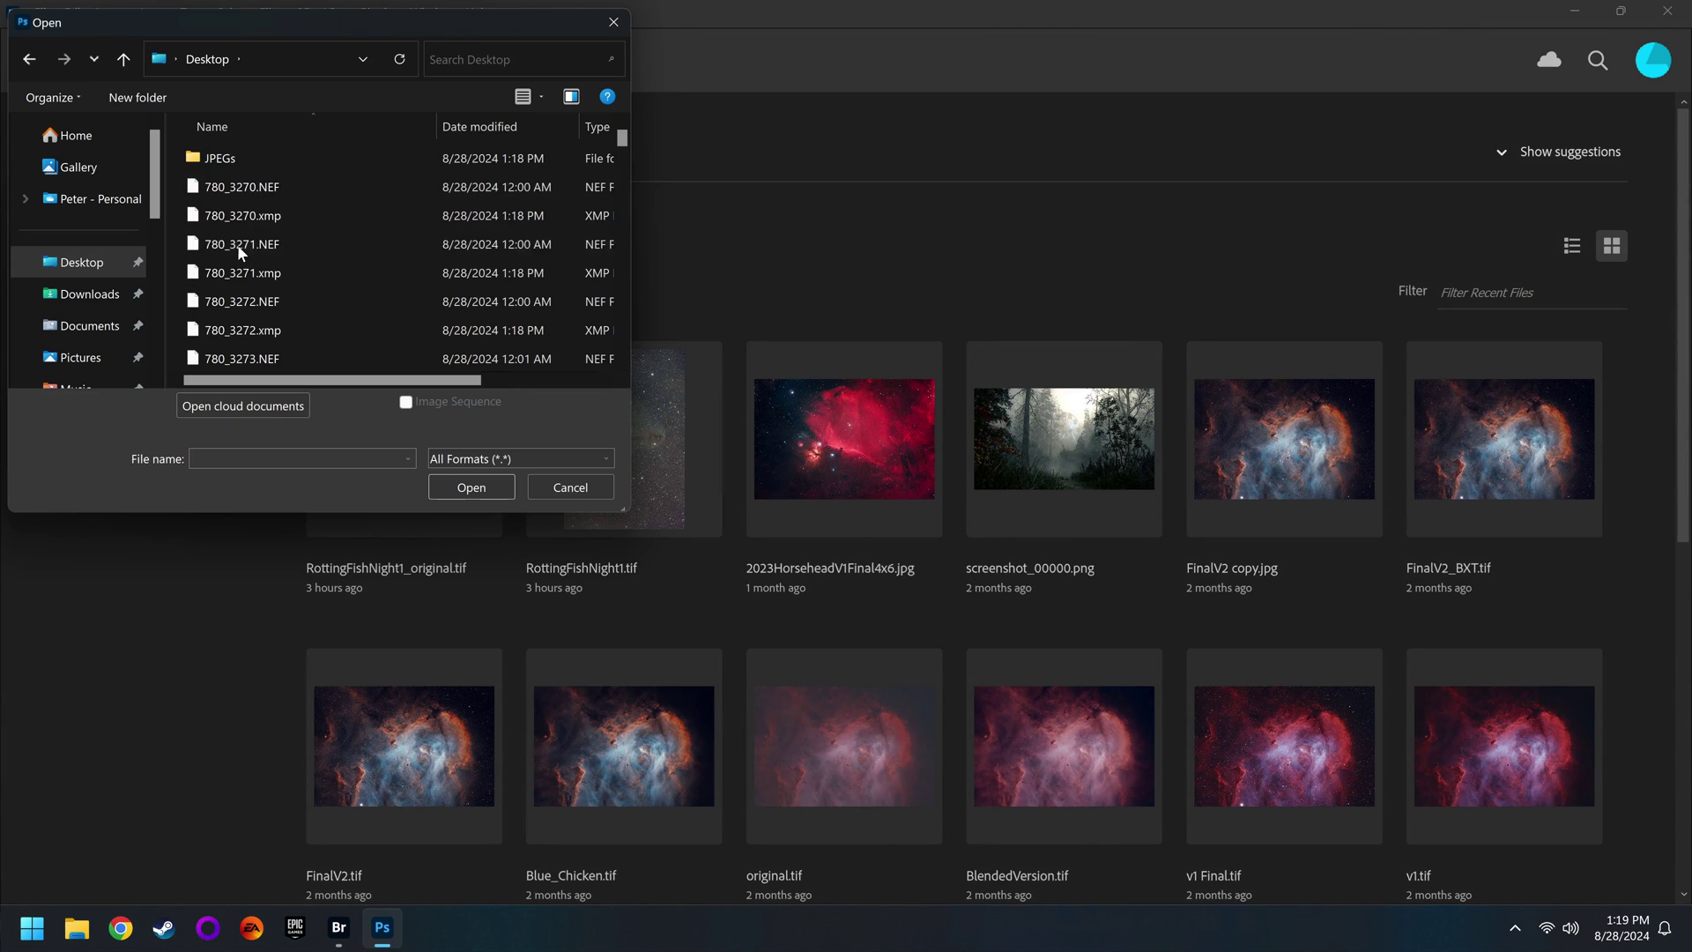
double_click(237, 164)
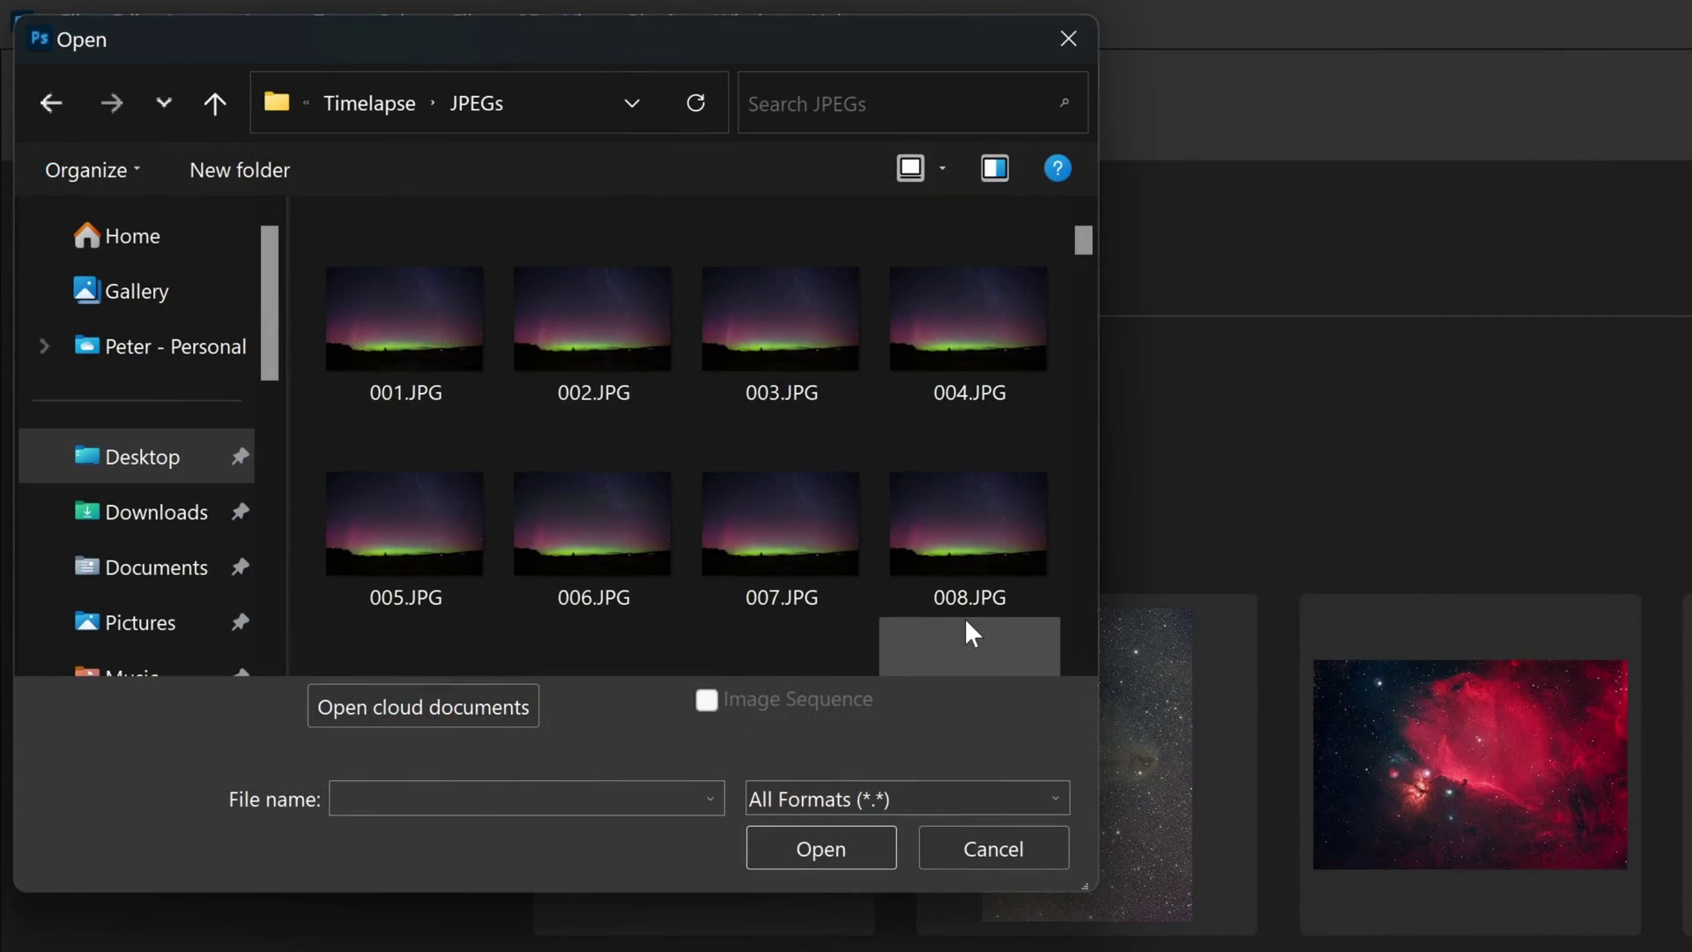
click(429, 373)
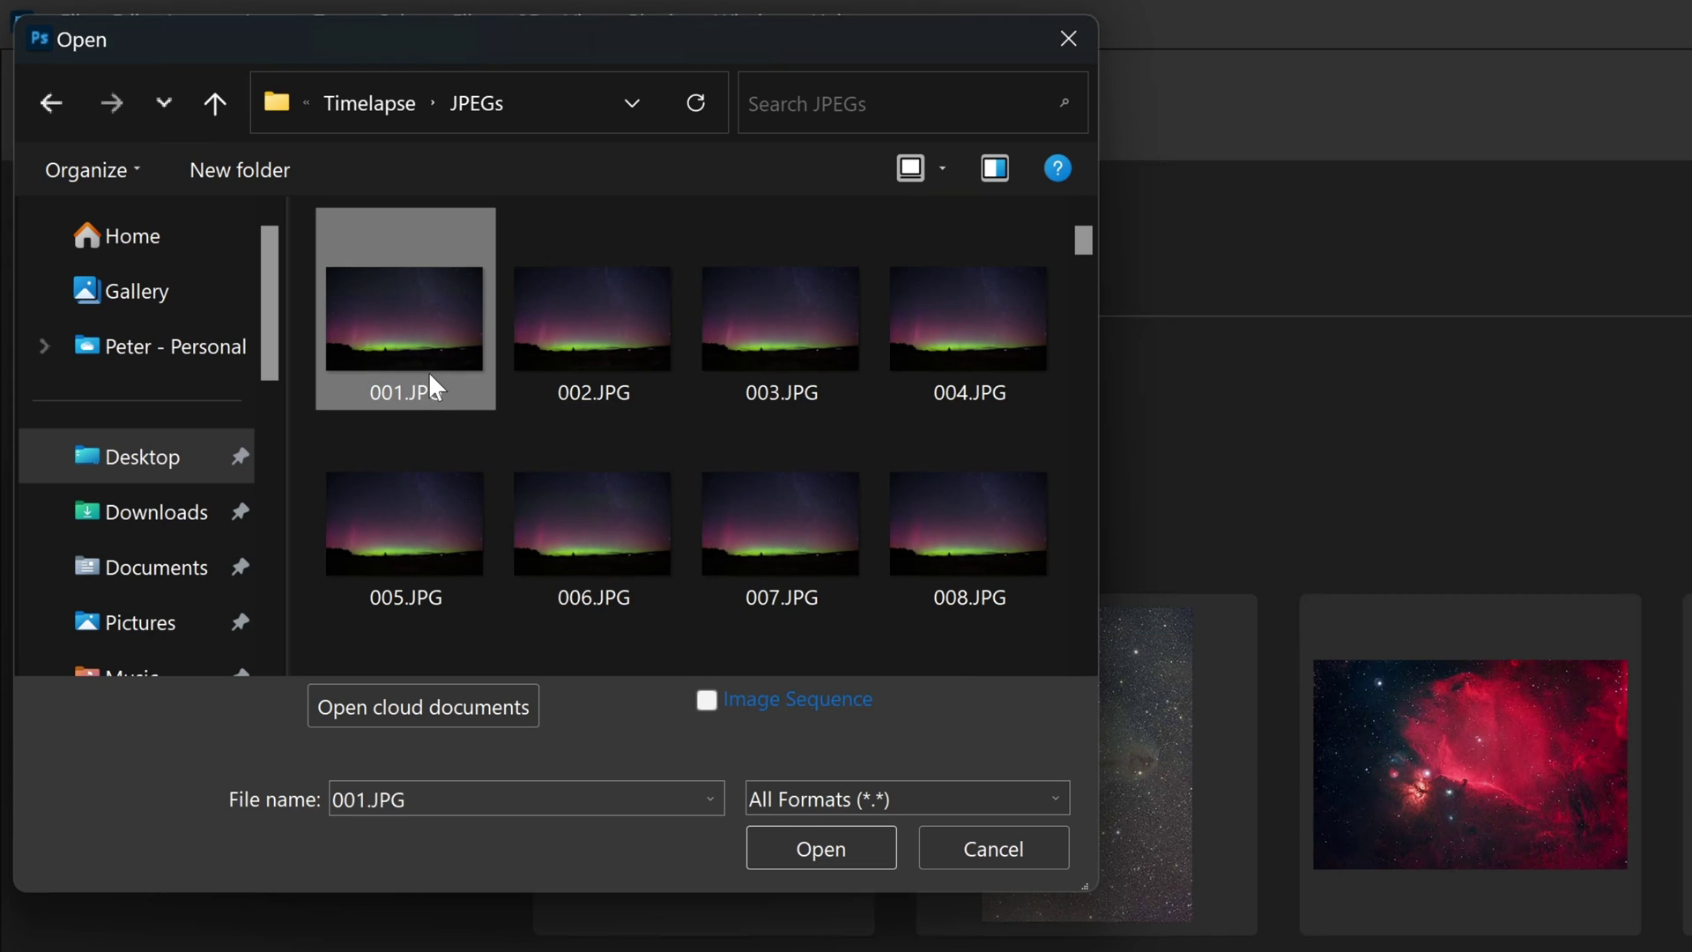
click(706, 701)
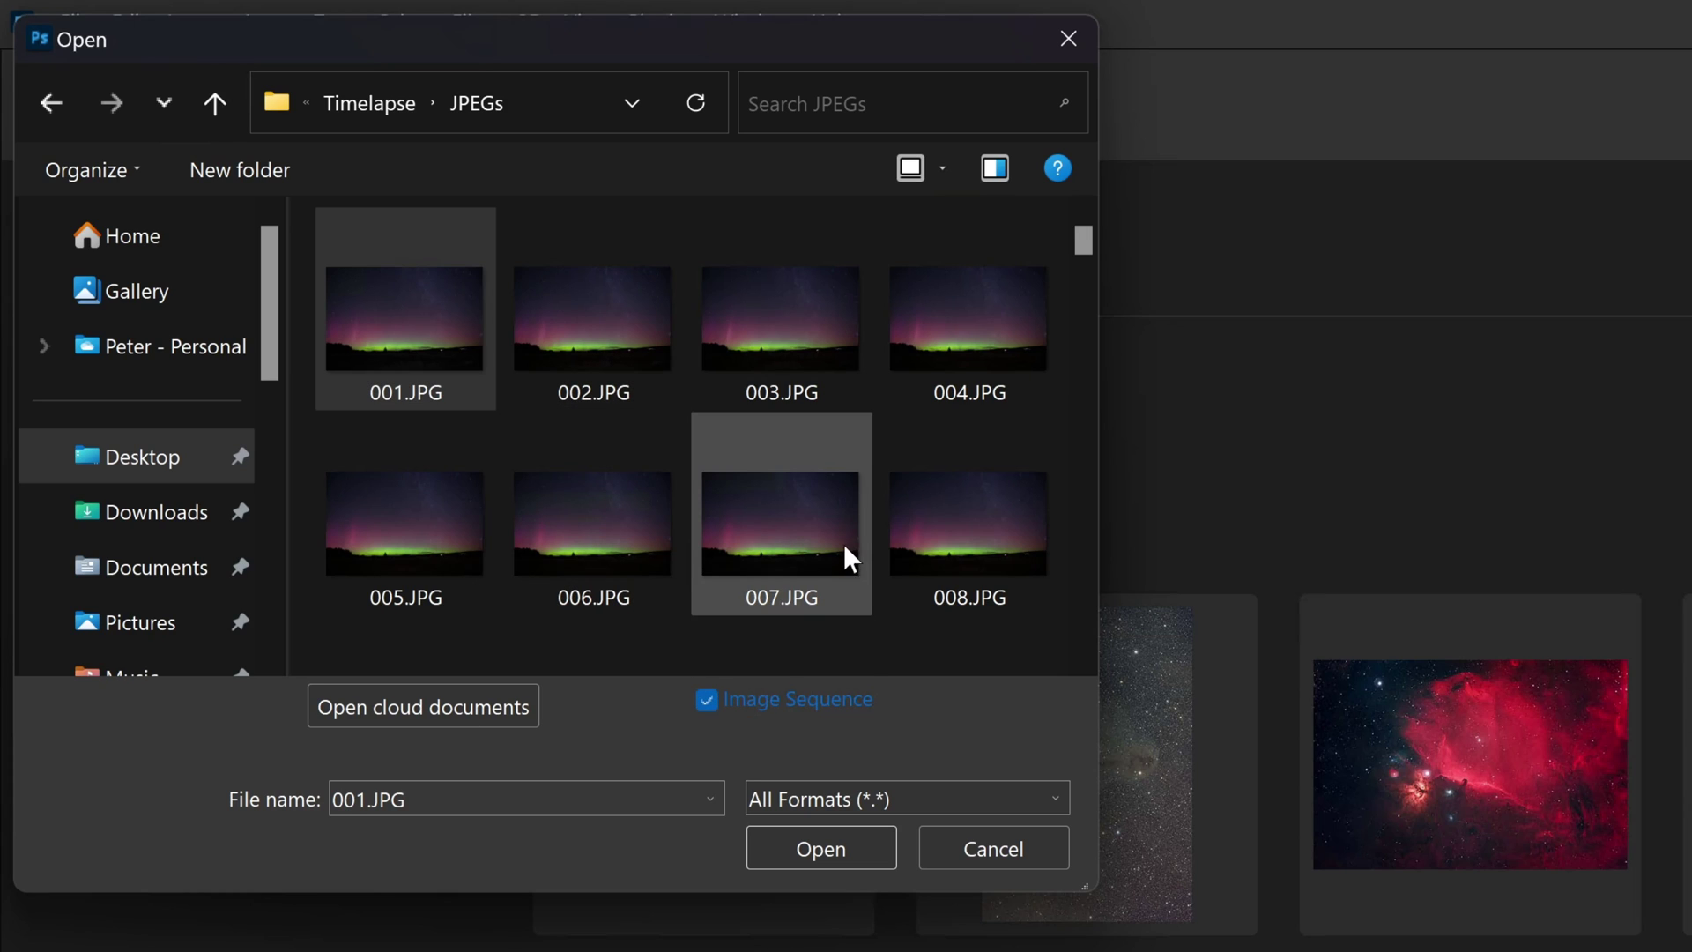
scroll(739, 506, down, 4)
scroll(811, 546, up, 4)
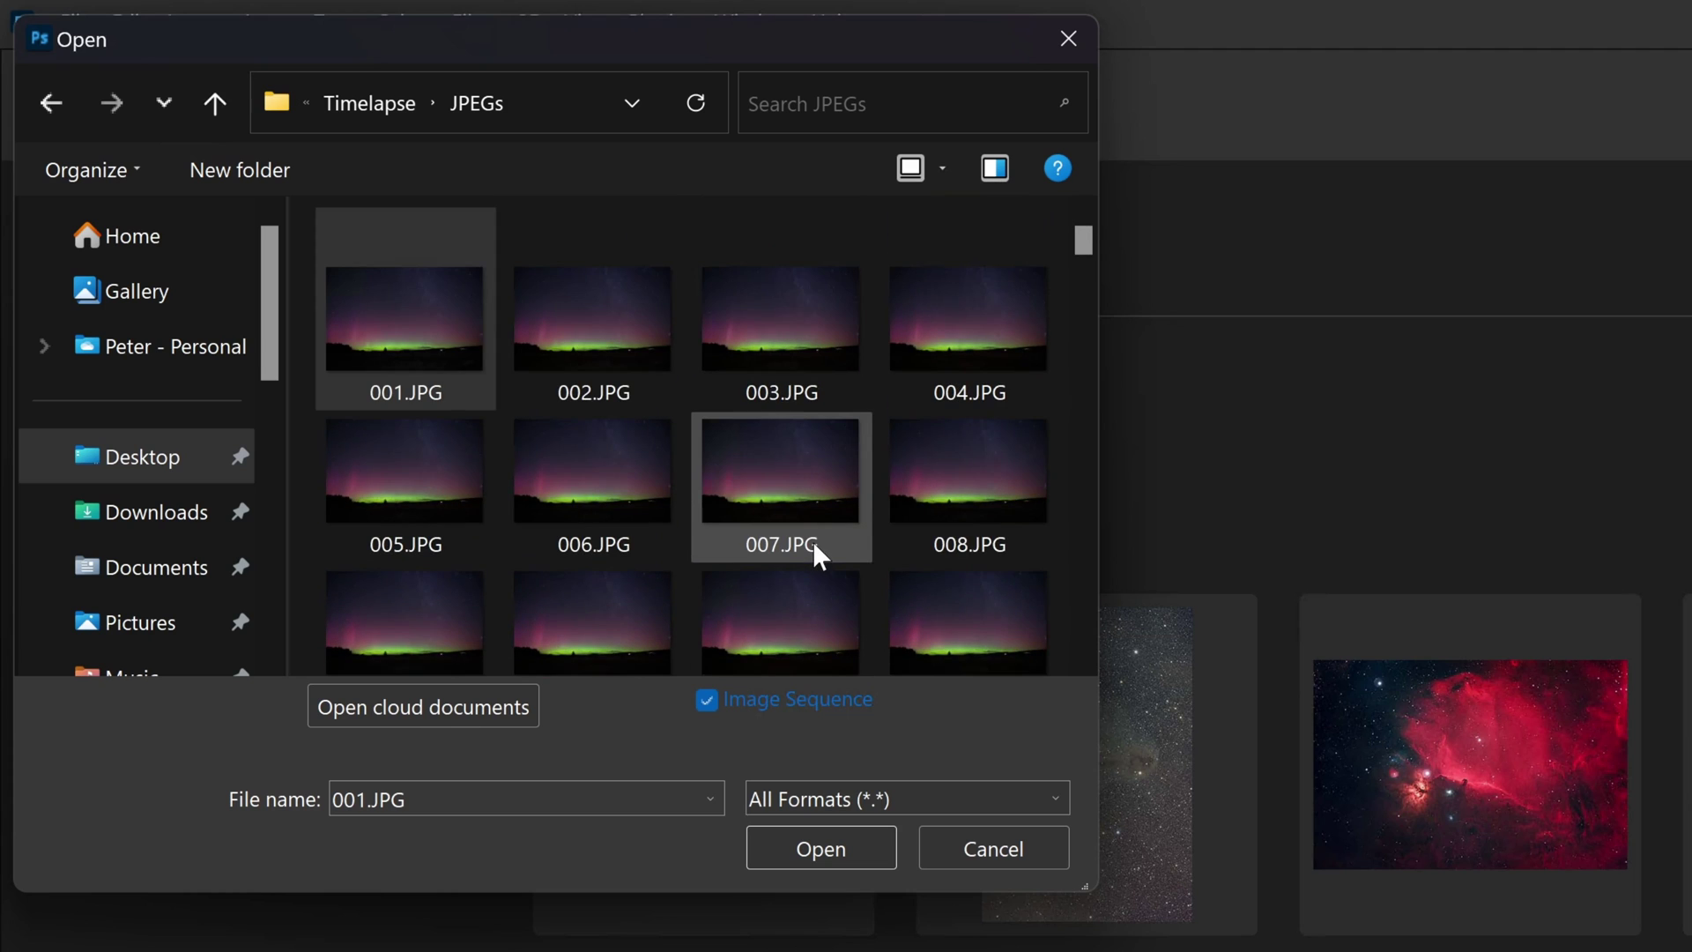
key(Return)
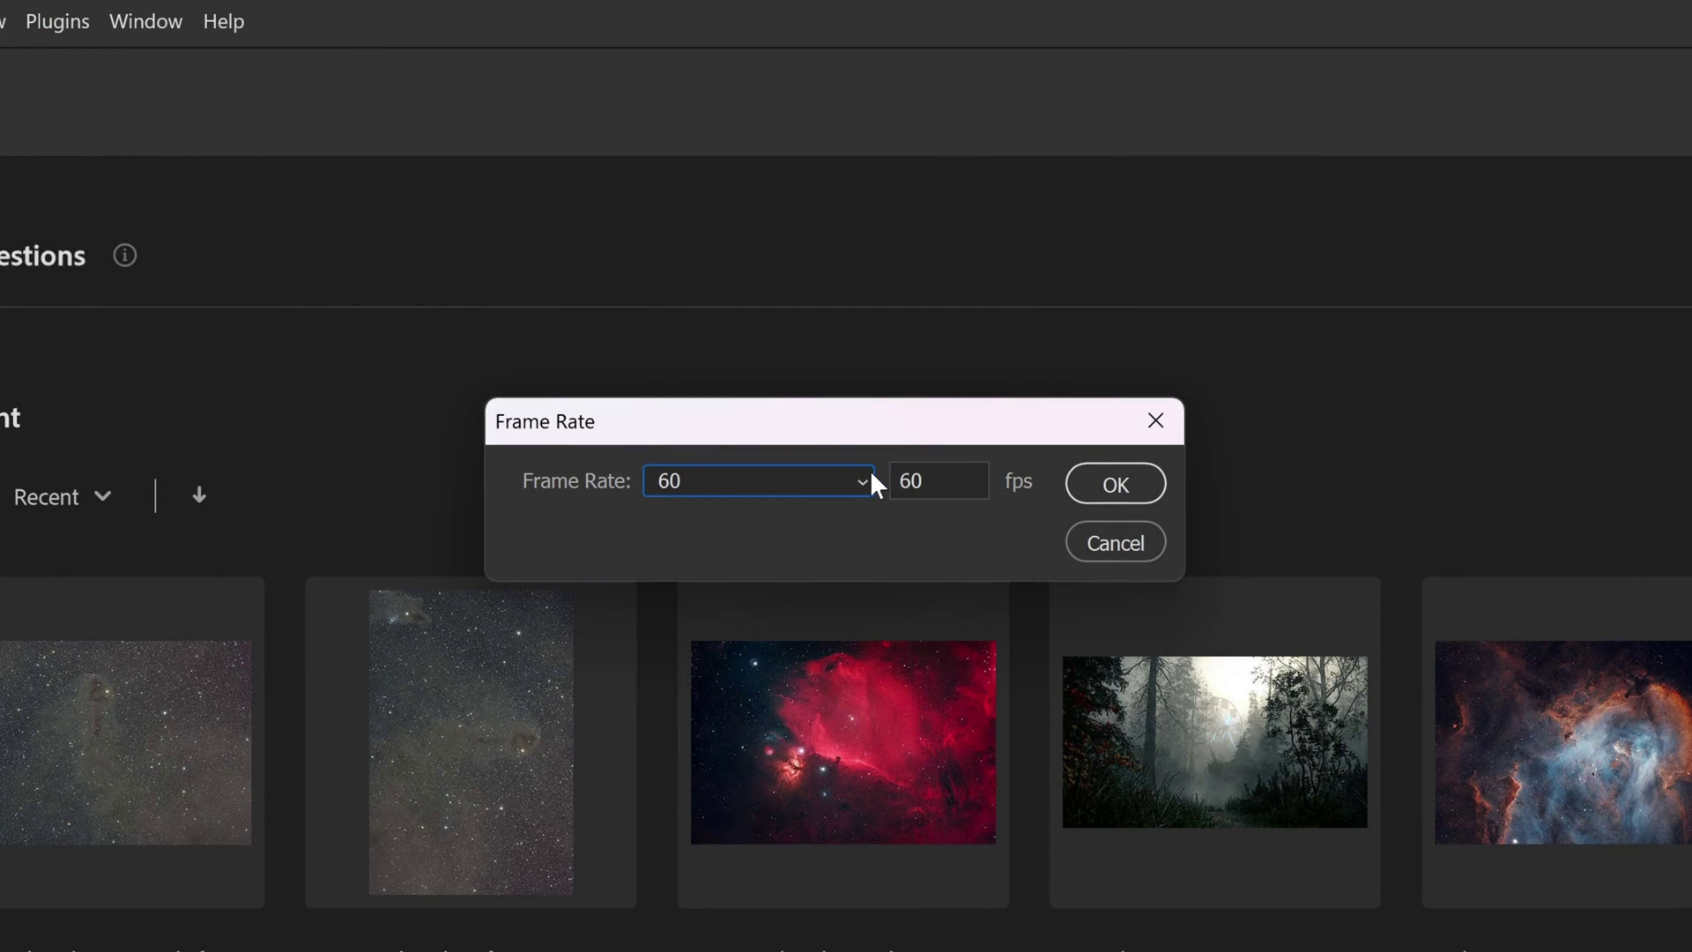
Set the image sequence frame rate to 24 fps, after briefly trying 60 fps
click(867, 481)
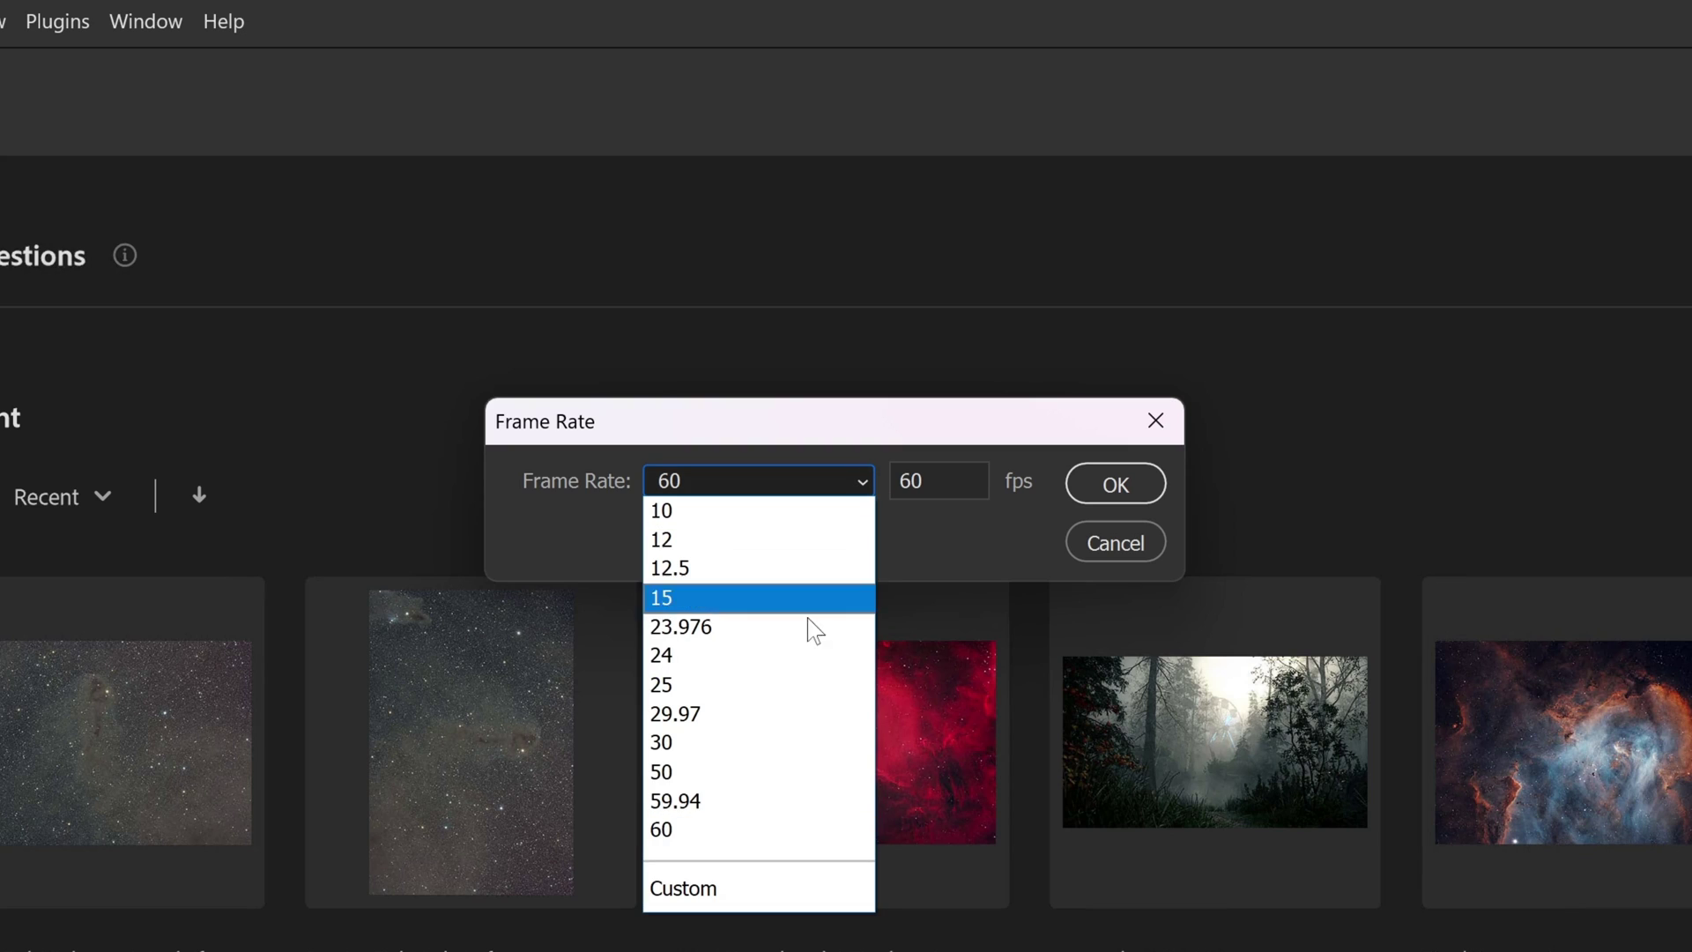
click(807, 654)
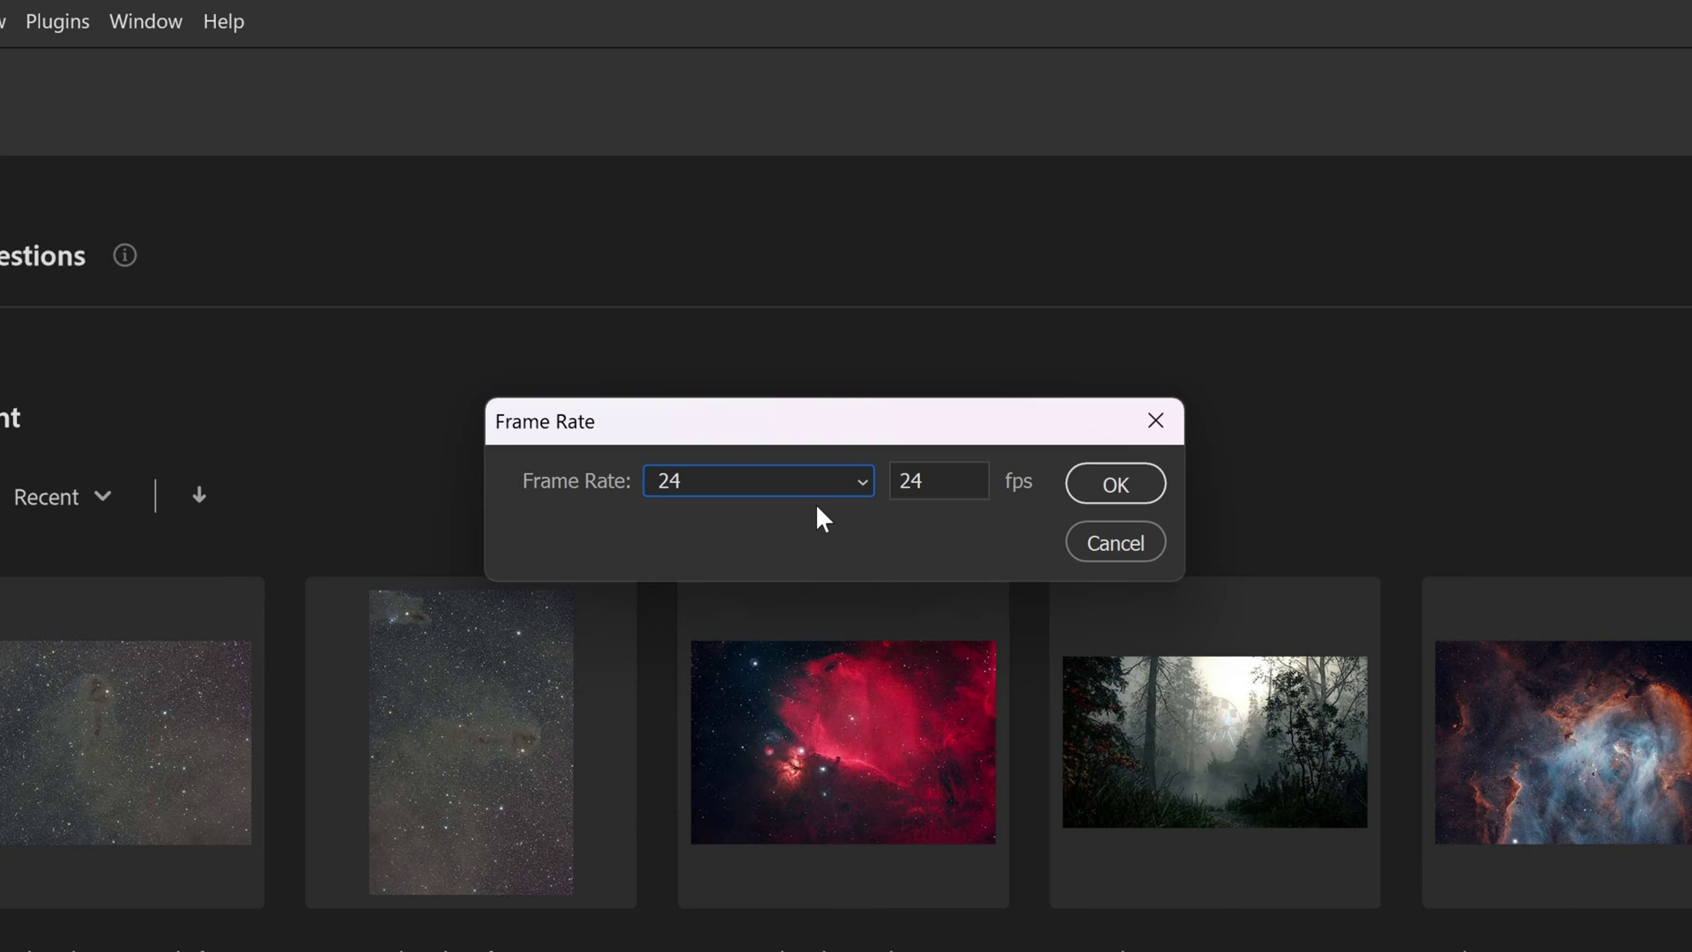
click(859, 480)
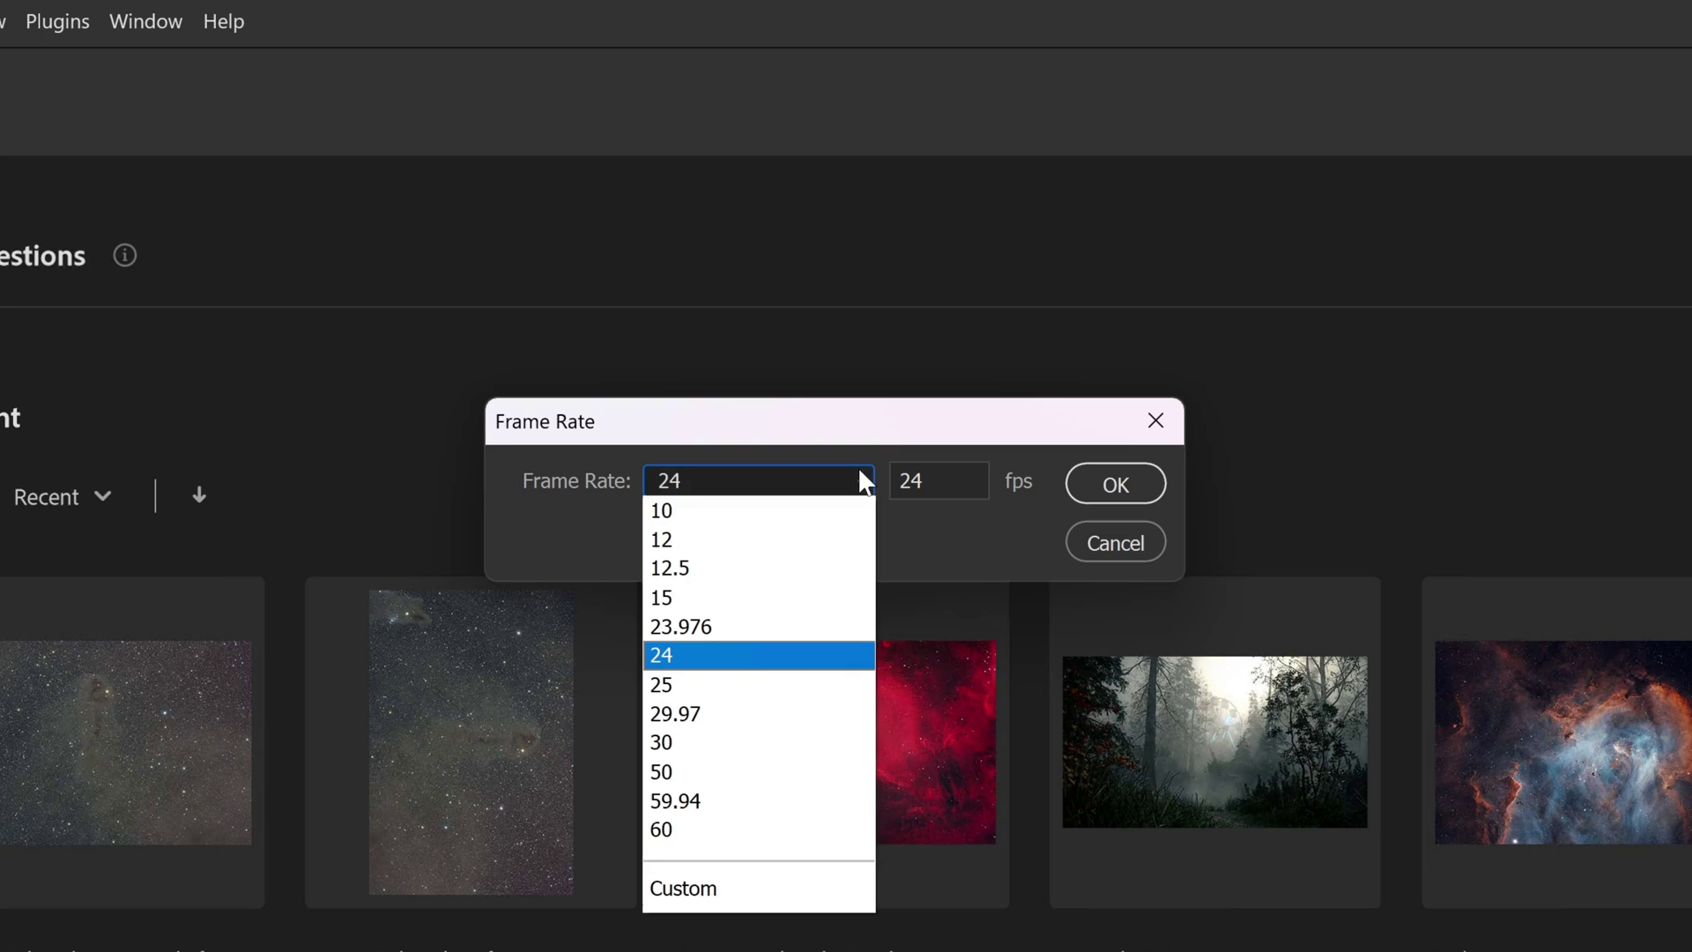
click(760, 833)
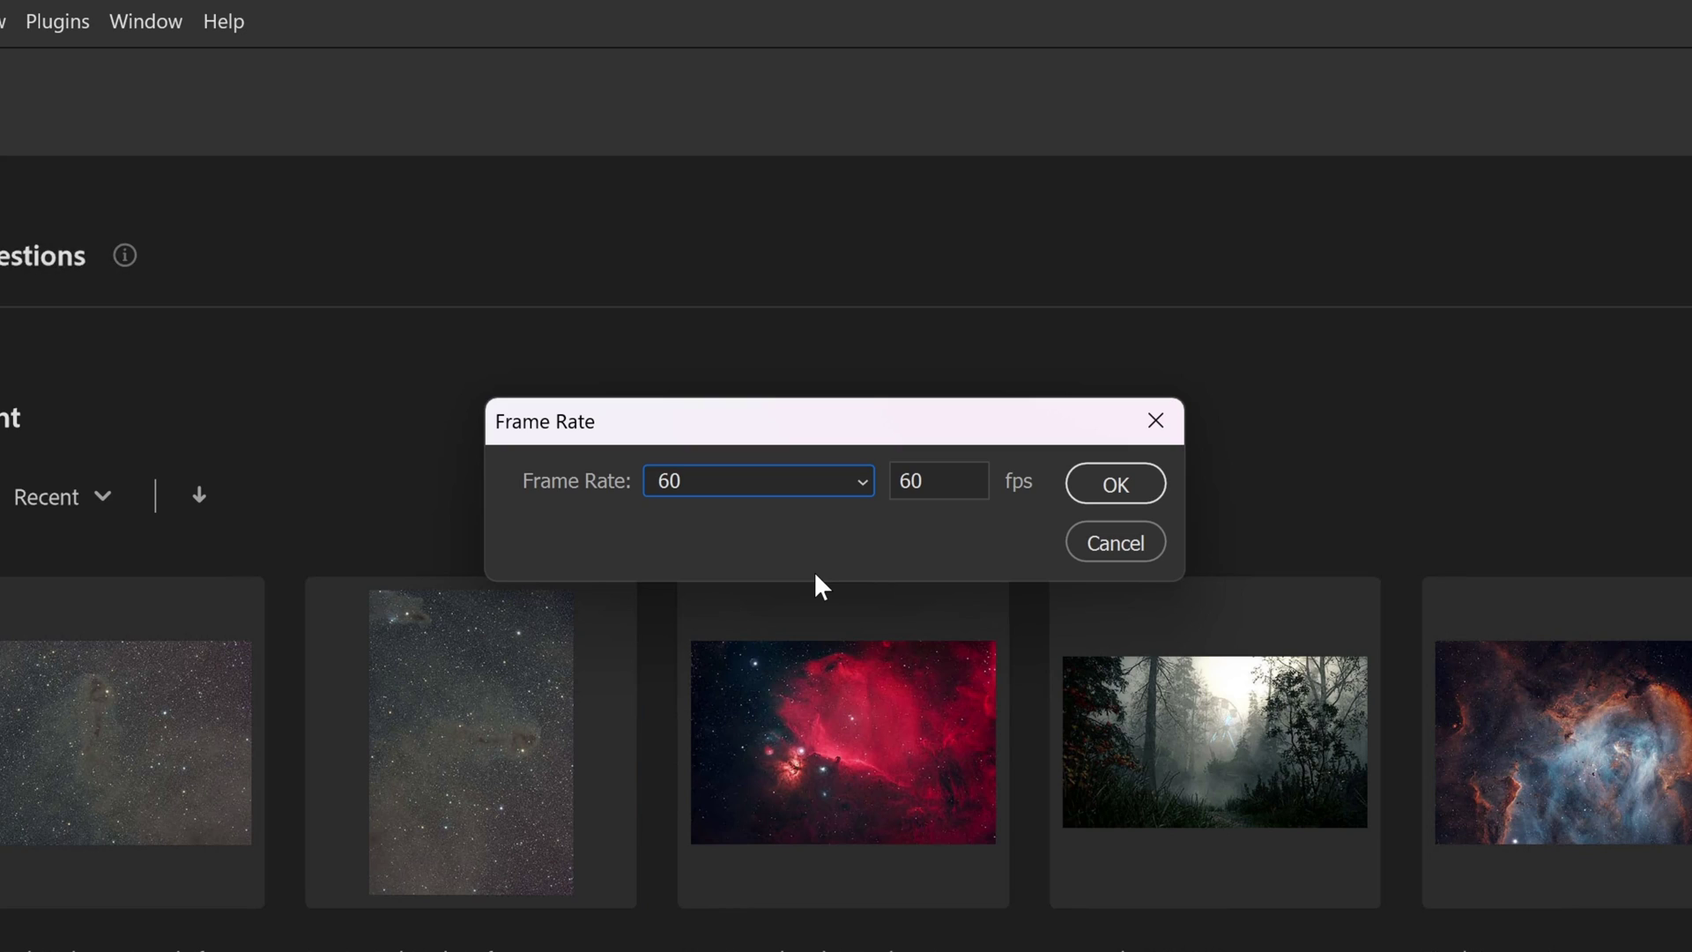
click(766, 481)
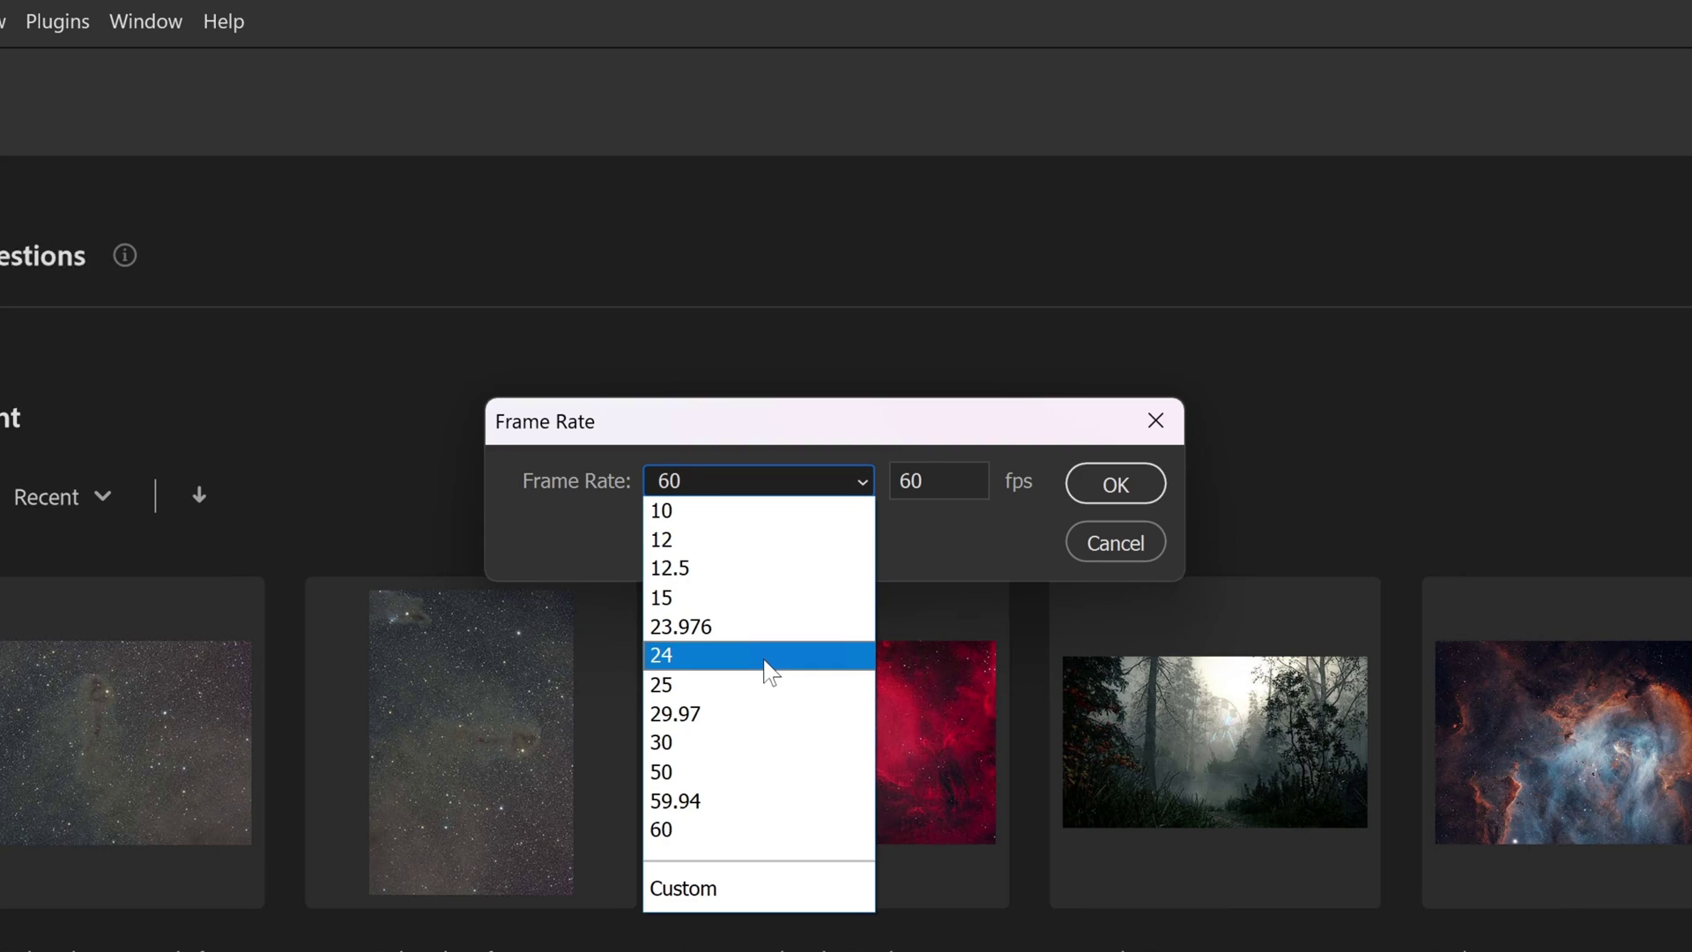
click(765, 659)
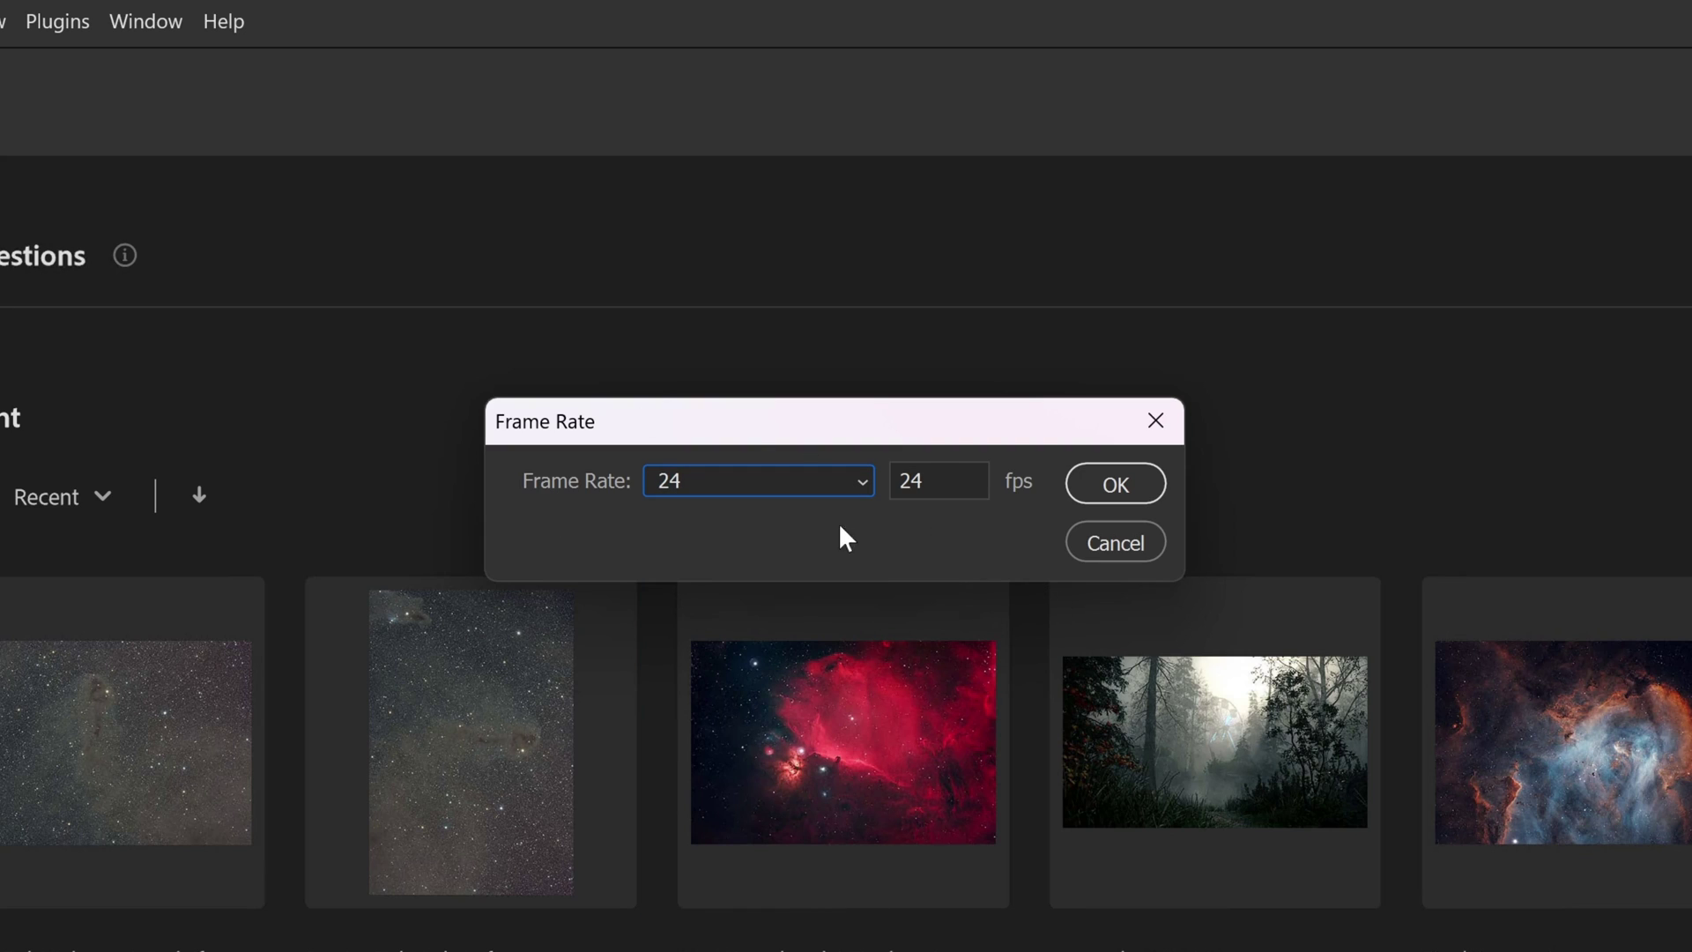
Open the sequence at 24 fps and show the Timeline panel from the Window menu
click(1116, 484)
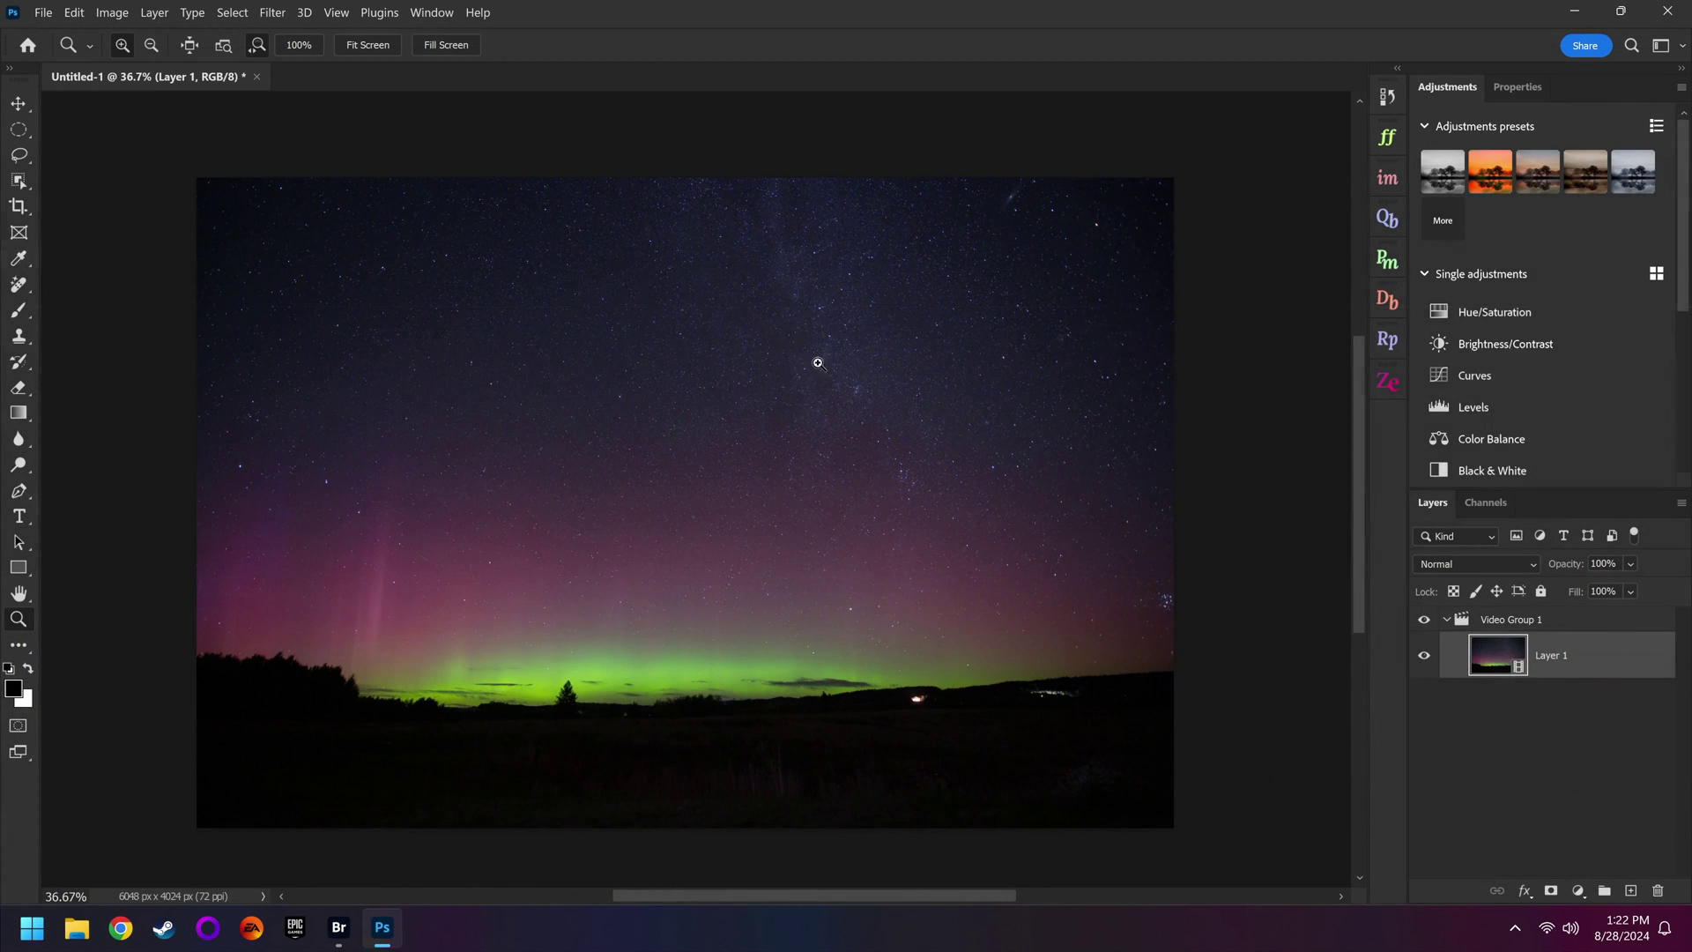
click(146, 21)
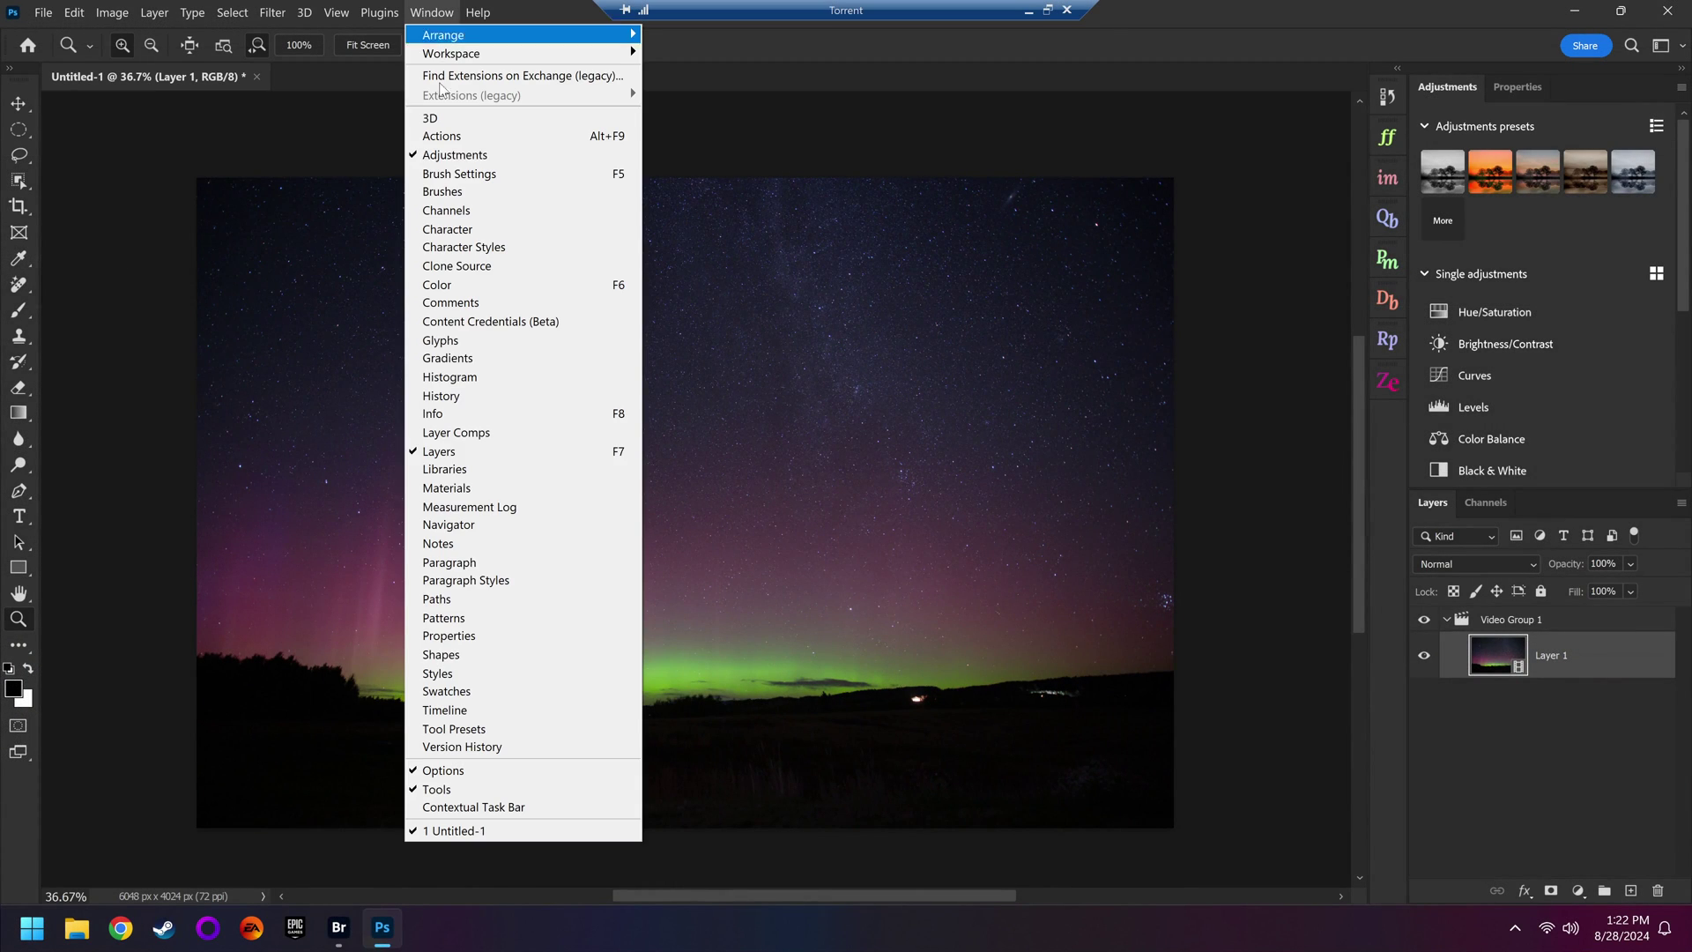
click(495, 712)
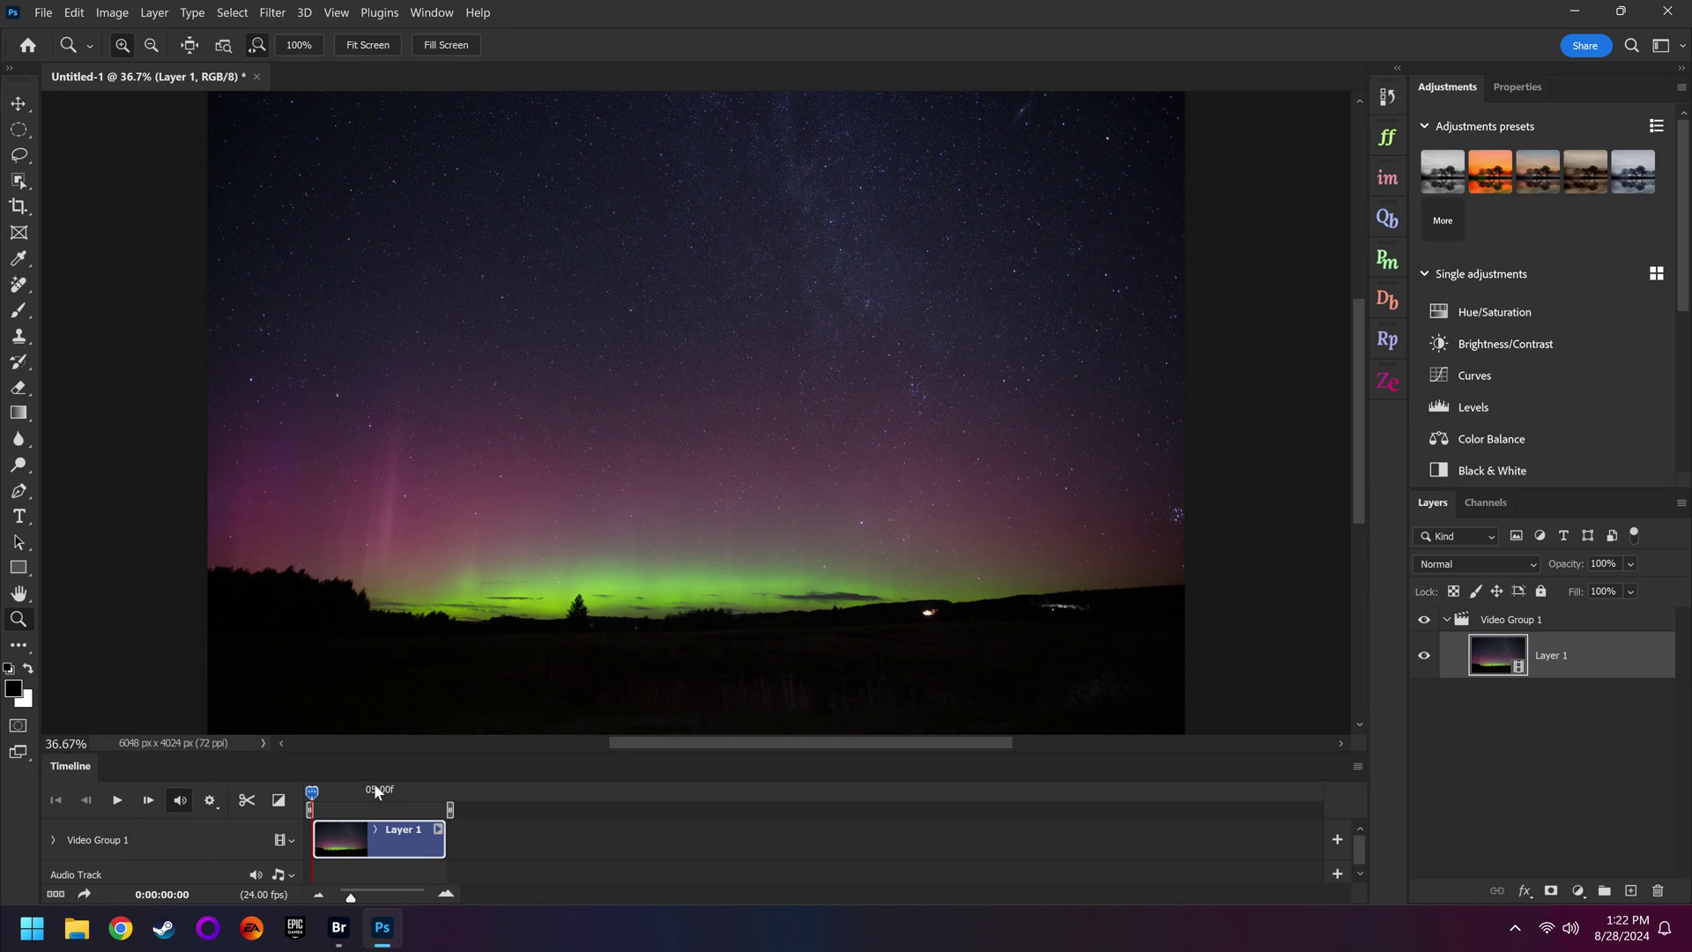
Move the playhead to about 0:00:09:08, where the aurora pillars are bright
click(330, 789)
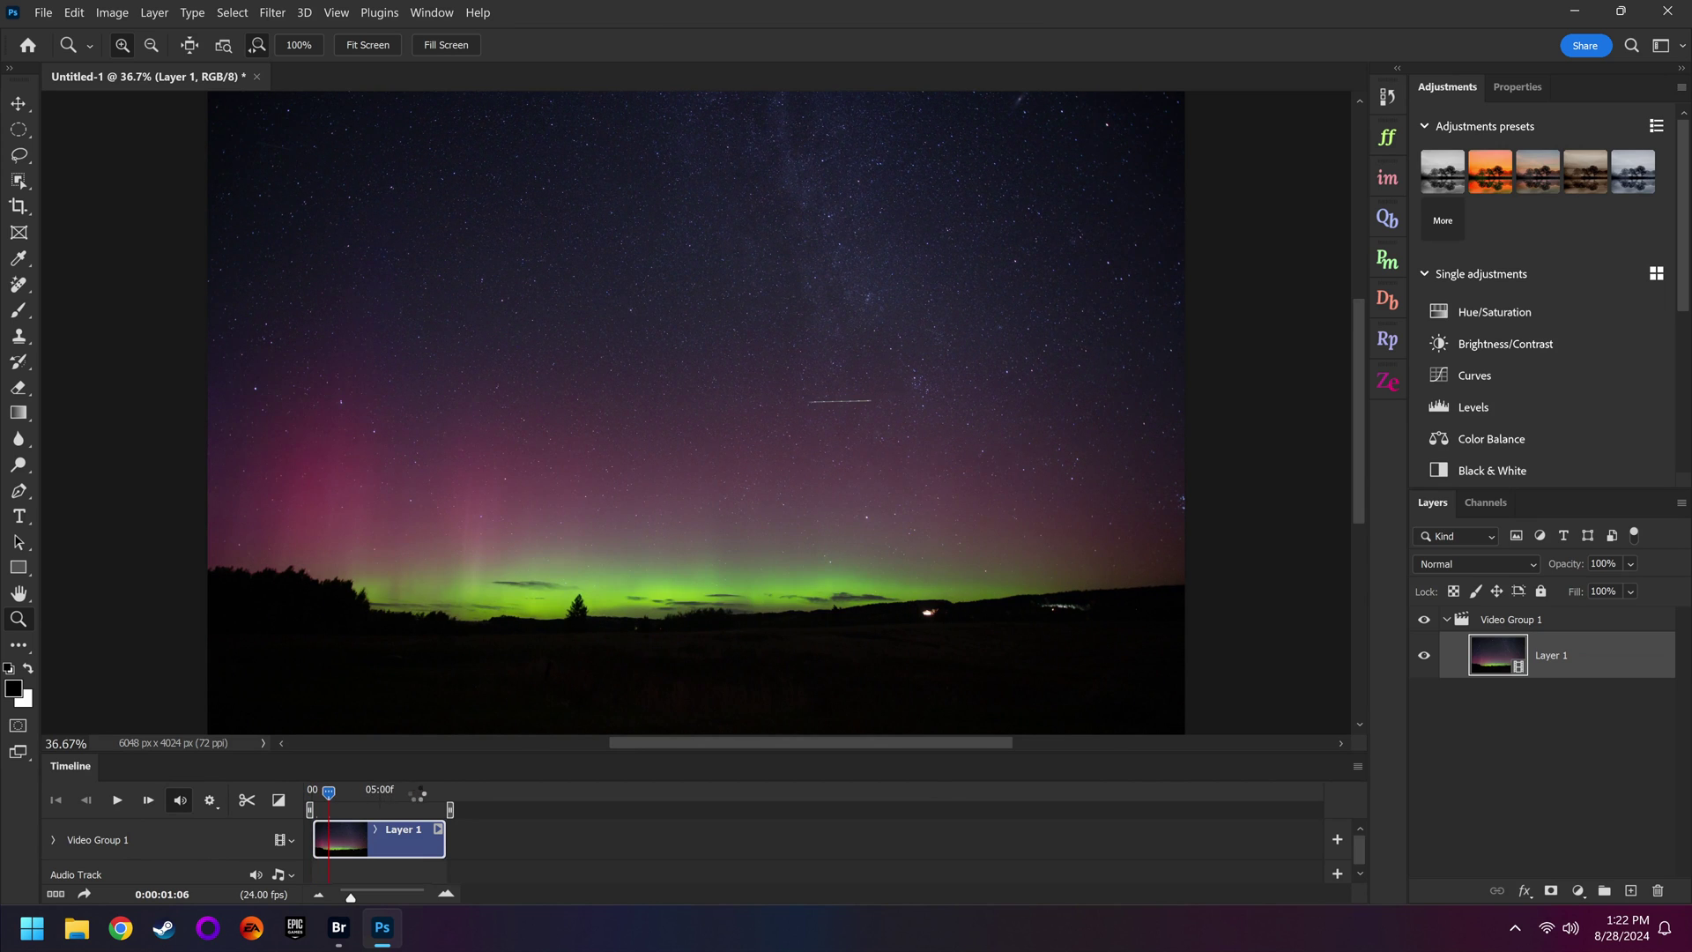
drag(328, 791, 438, 791)
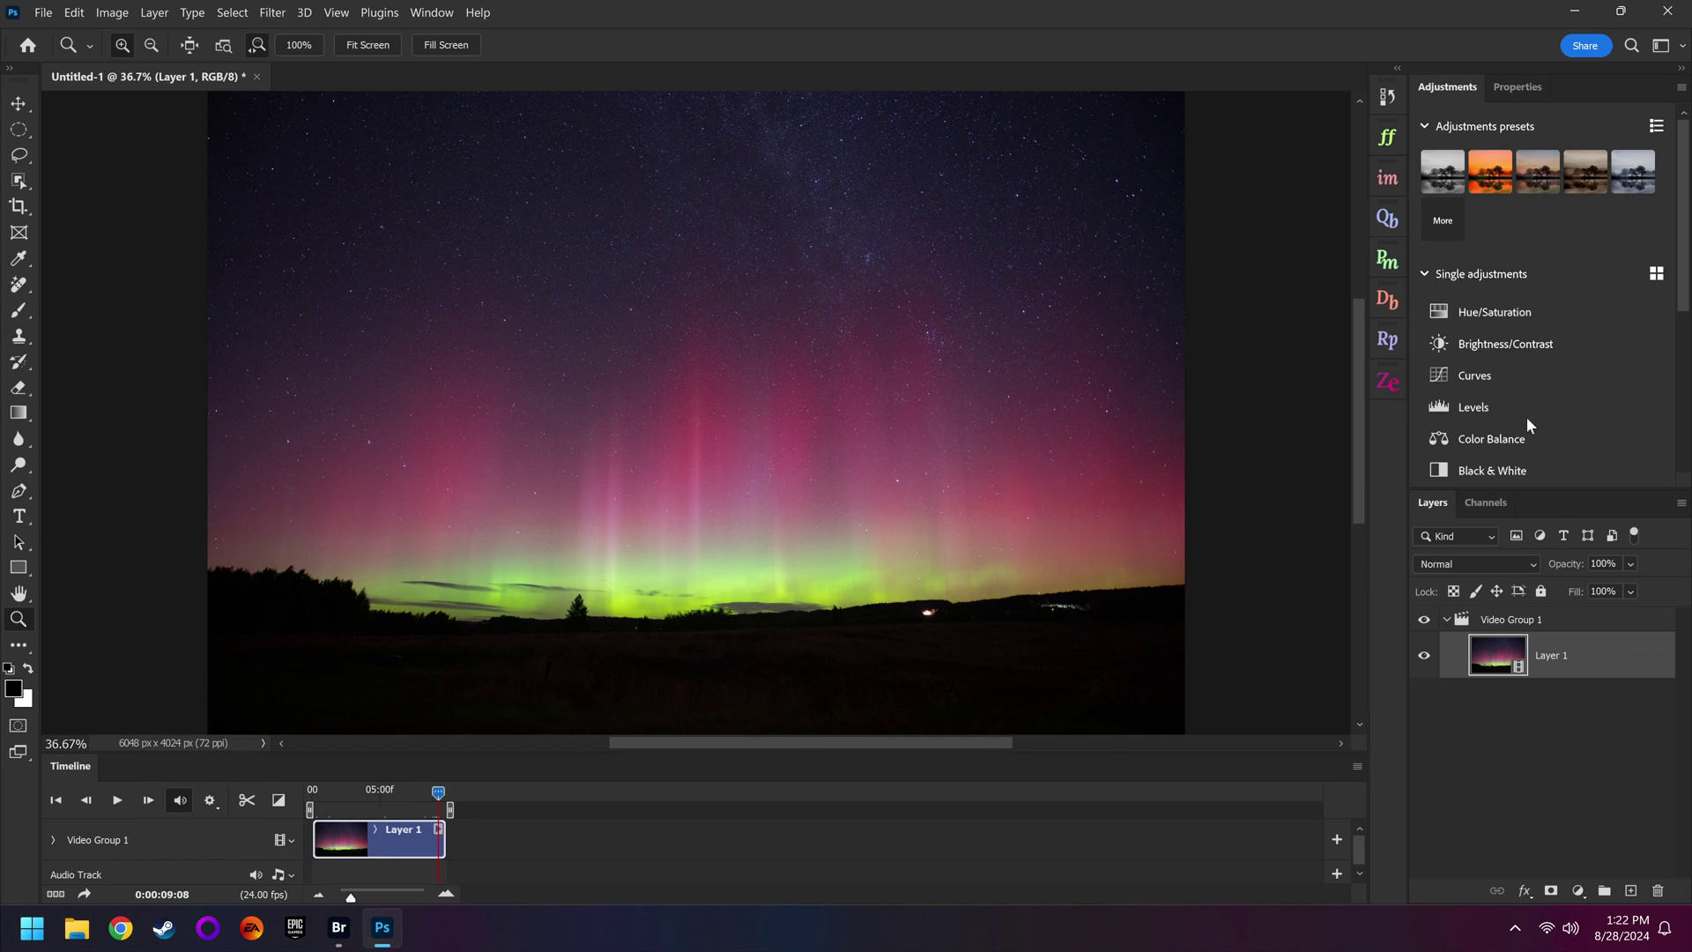
scroll(1552, 383, down, 2)
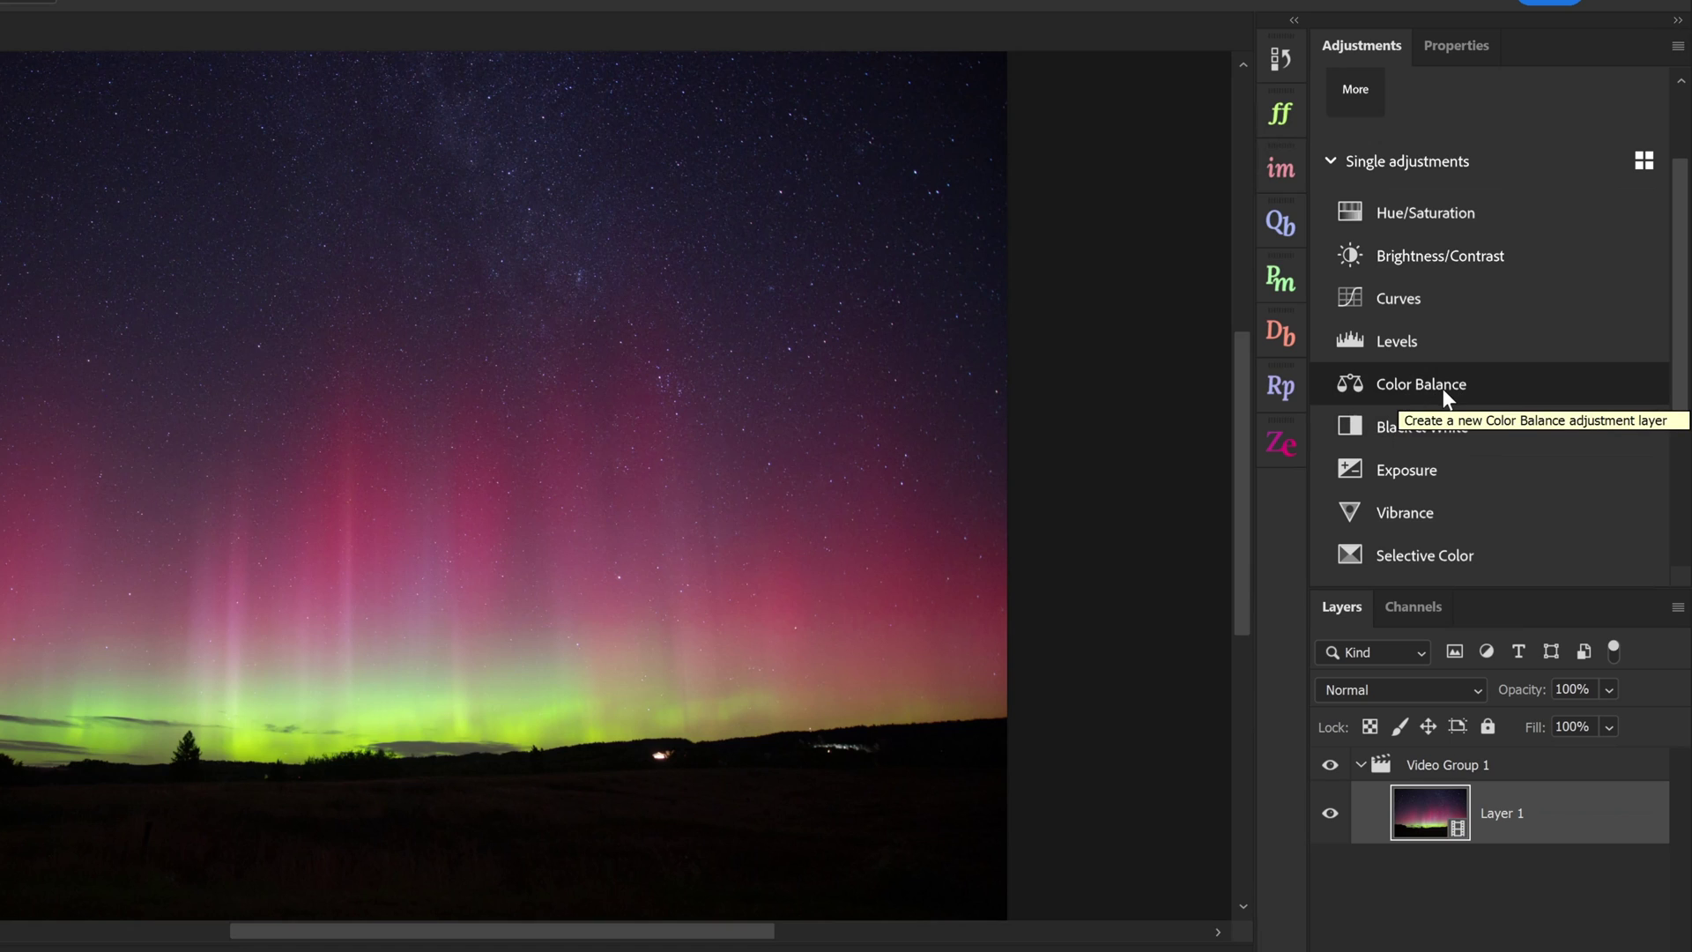
click(1444, 390)
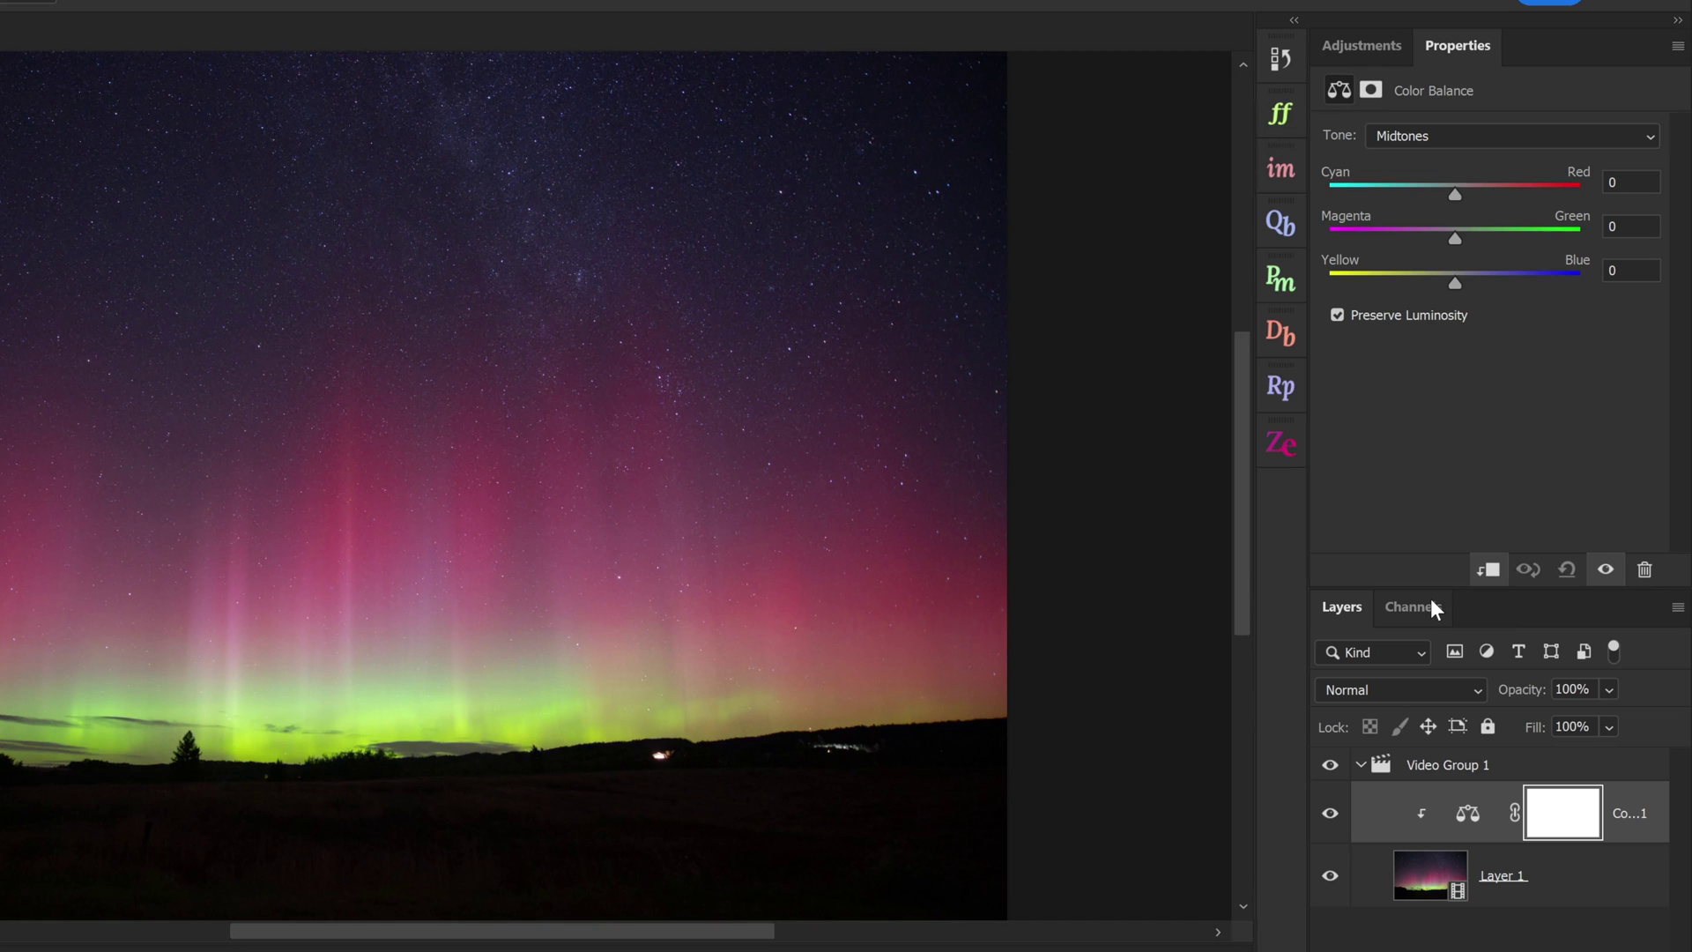
drag(1452, 189, 1453, 280)
click(1432, 136)
click(1427, 160)
drag(1442, 185, 1473, 190)
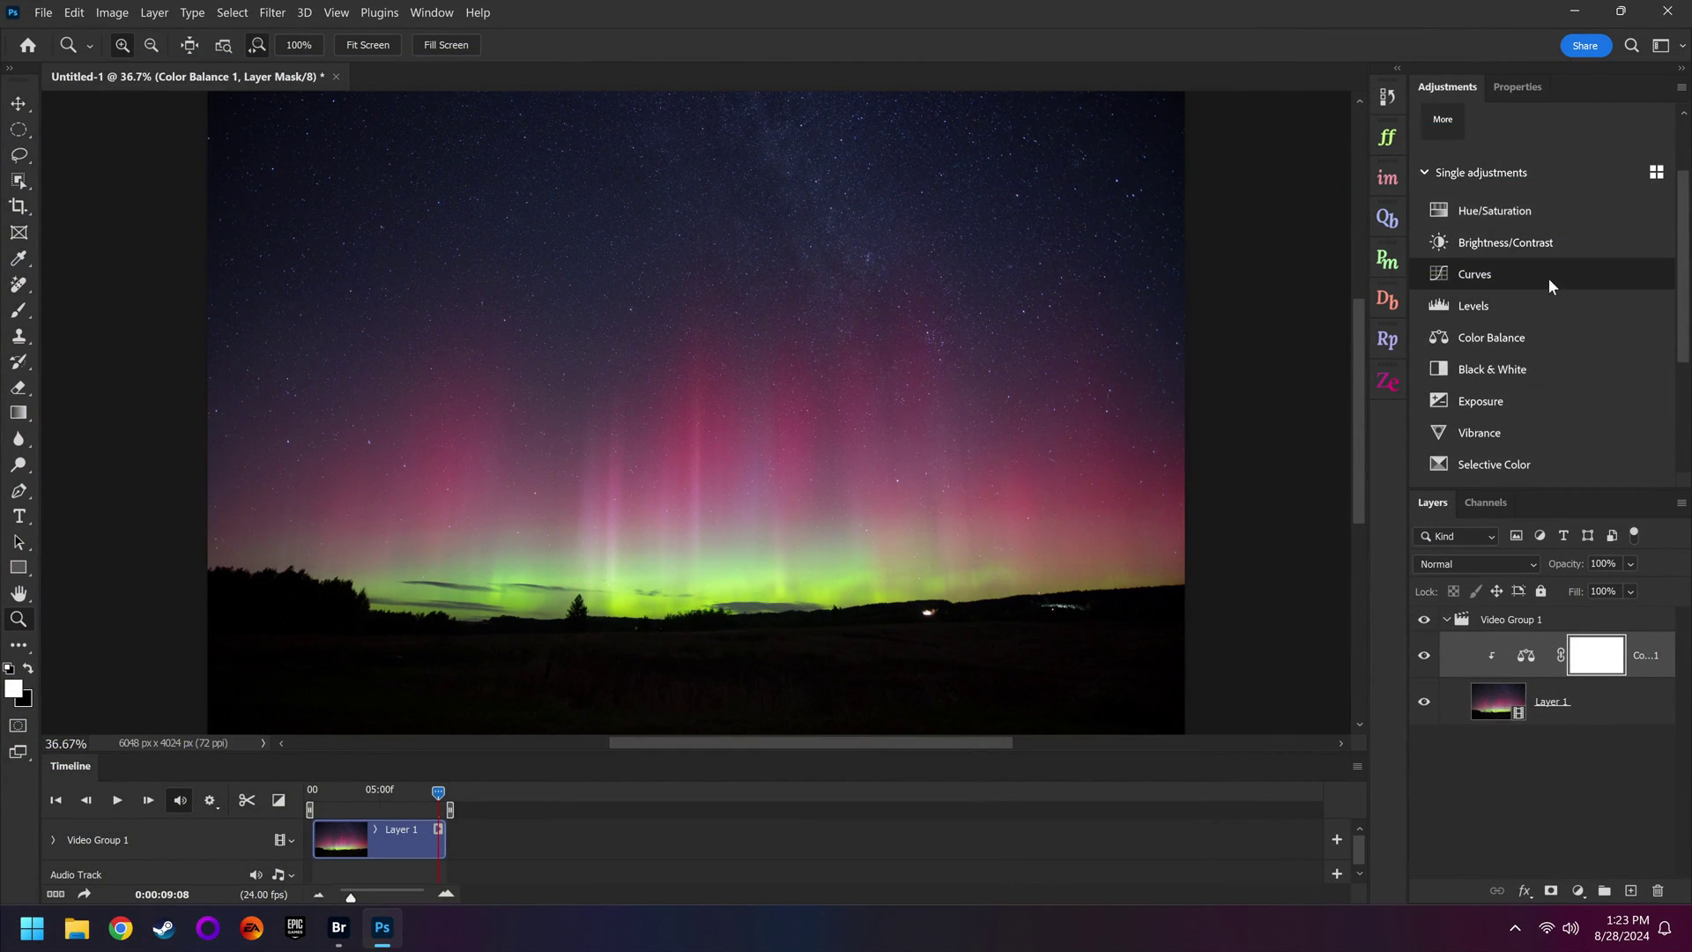
click(1549, 278)
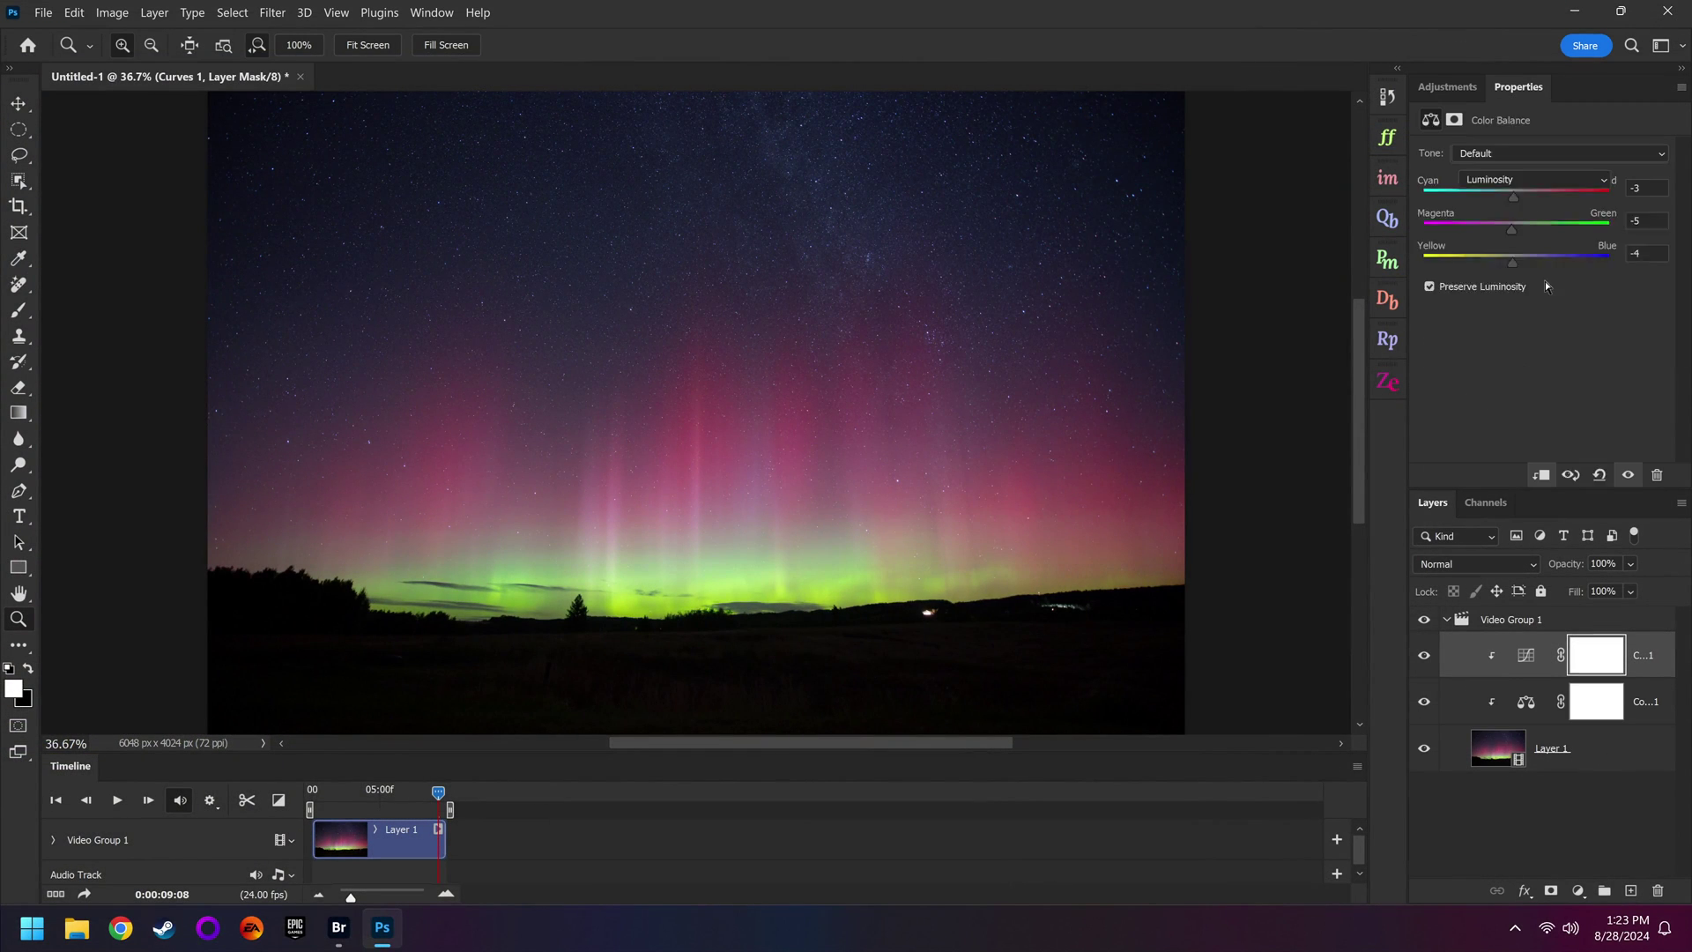
drag(1530, 328, 1531, 313)
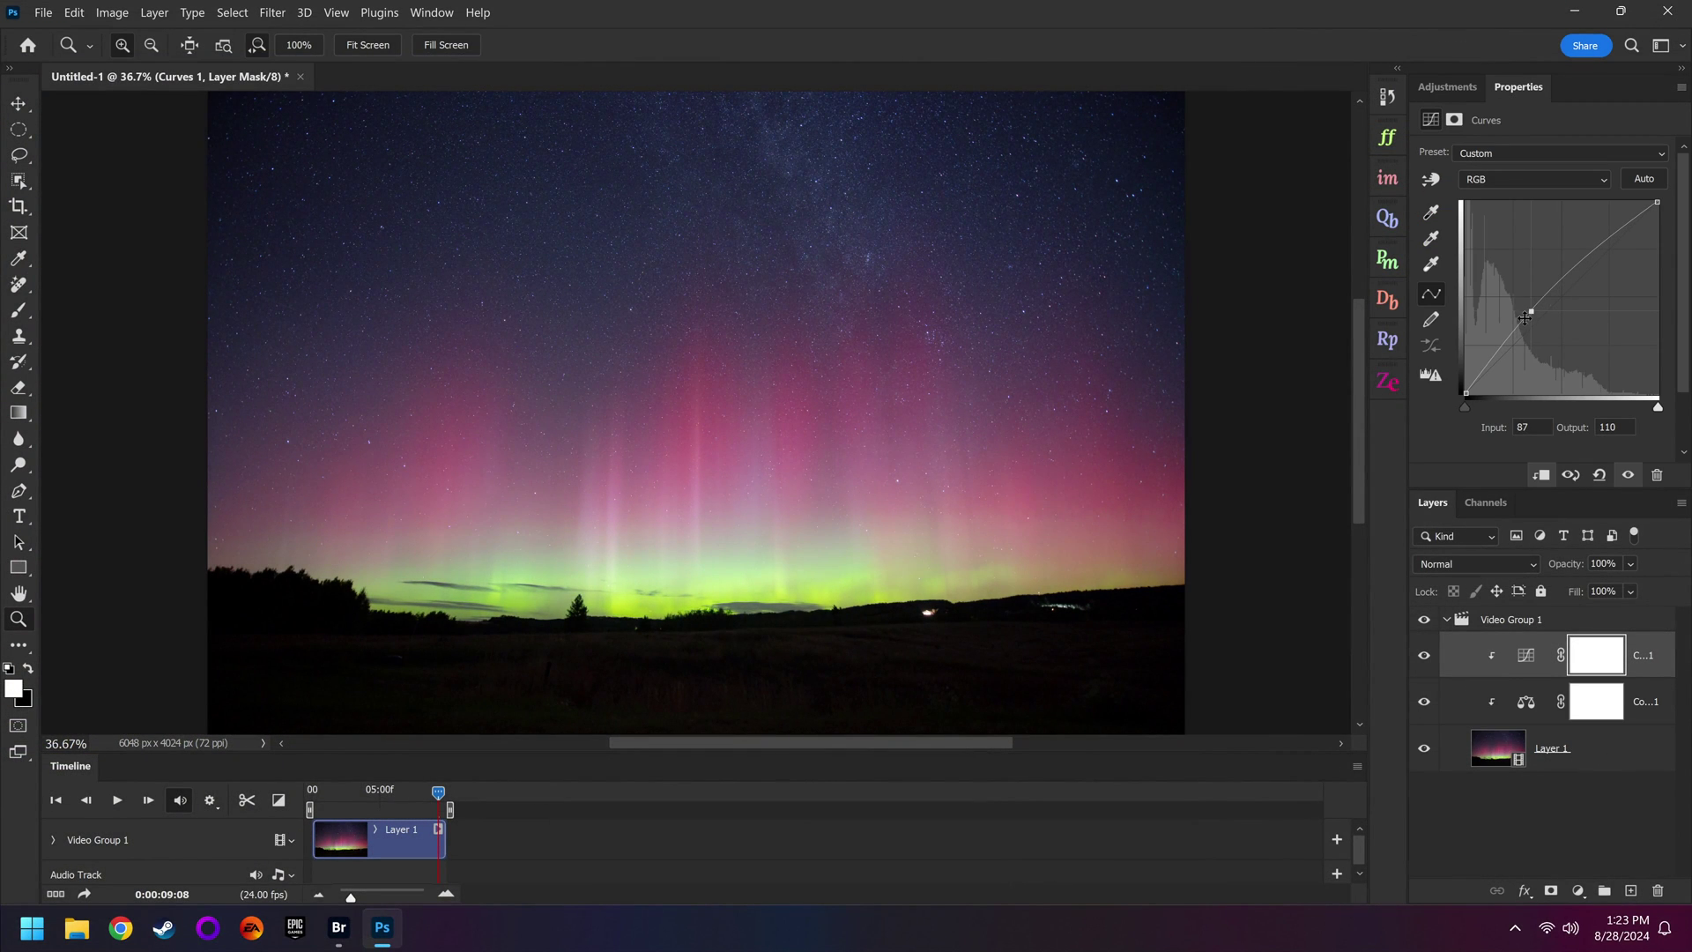
drag(1607, 246, 1607, 252)
drag(1501, 353, 1538, 311)
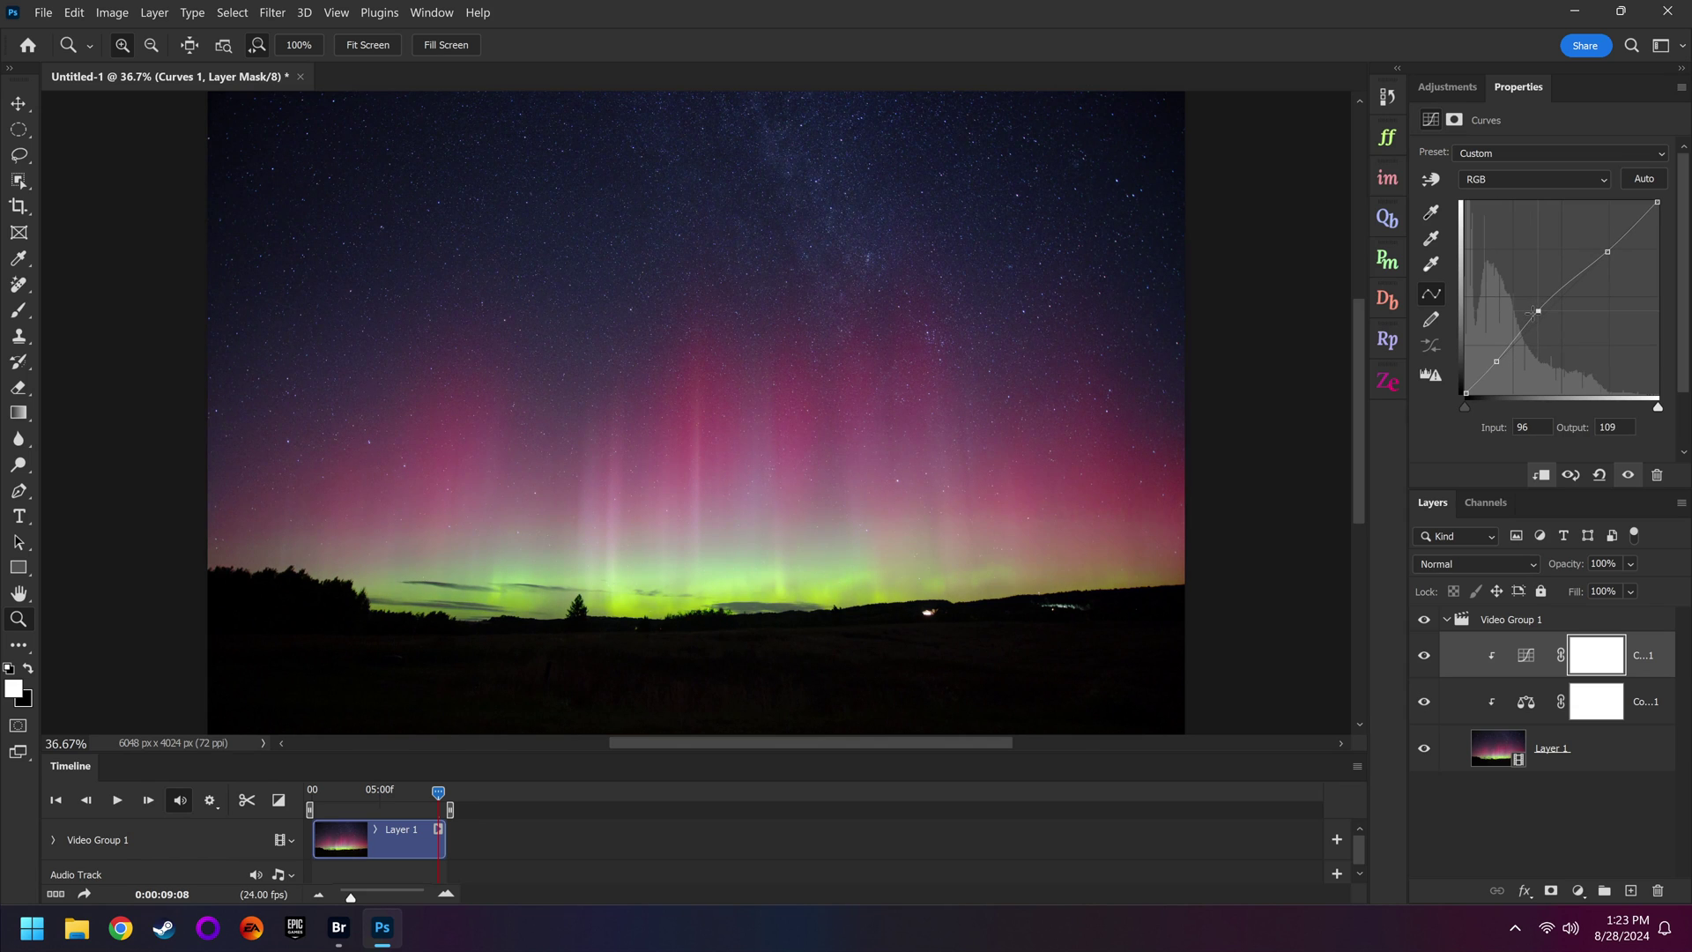
shift+click(1645, 705)
click(1658, 890)
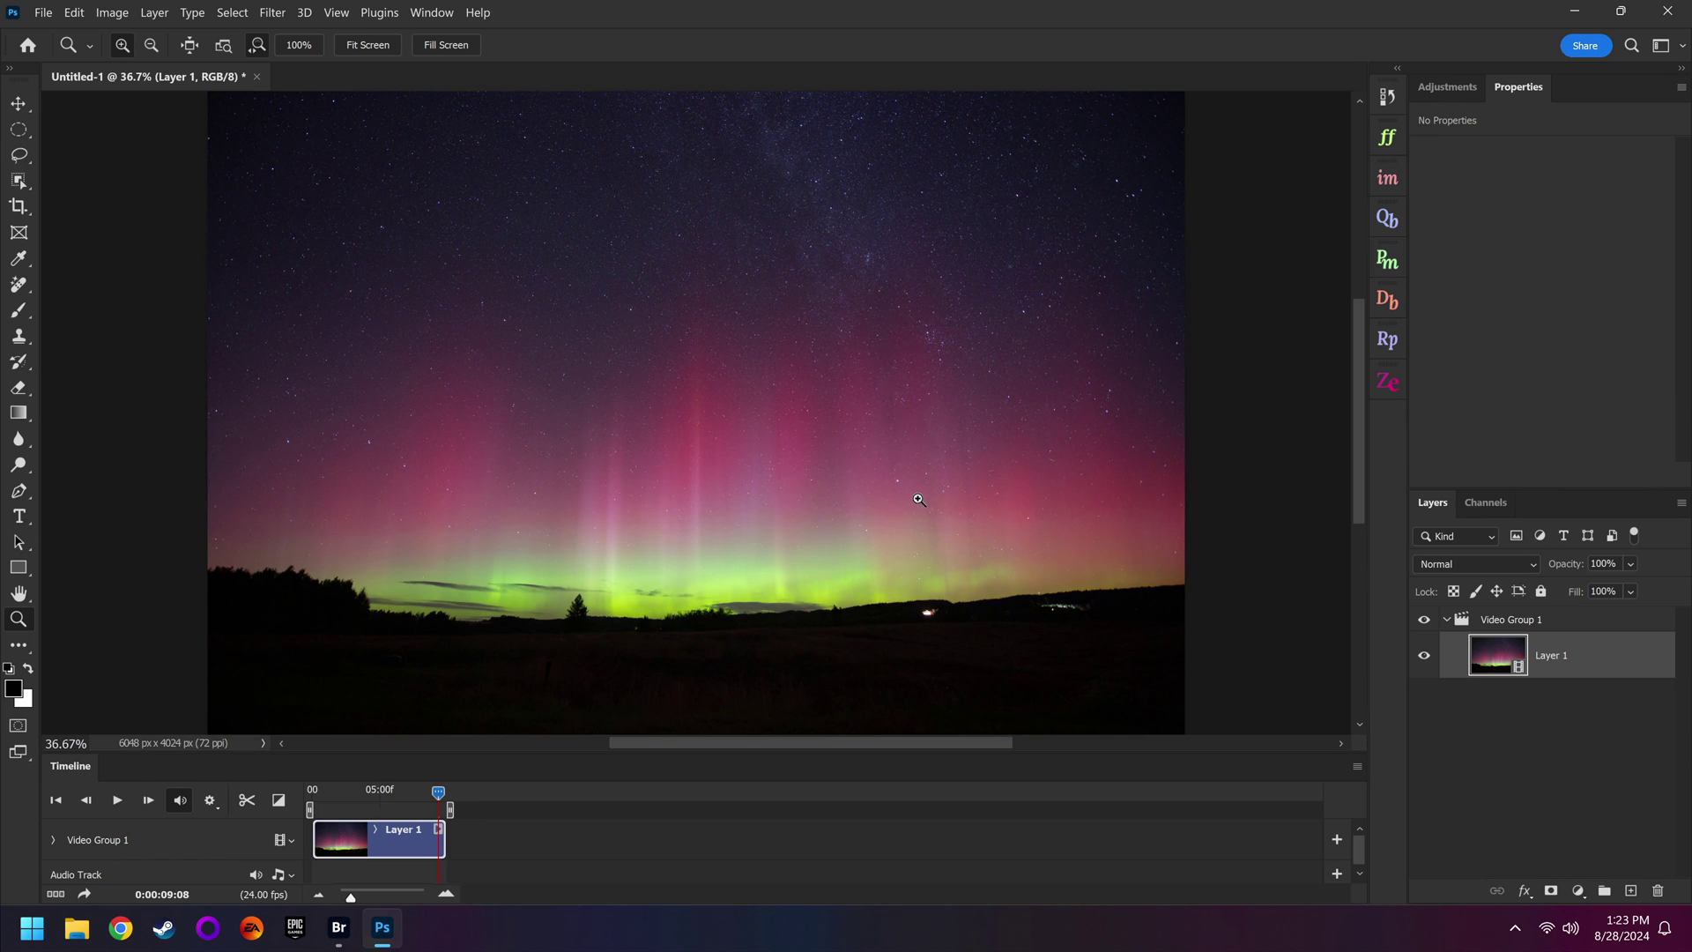
Start a Render Video export, then close the Initializing Video Export progress window
click(44, 12)
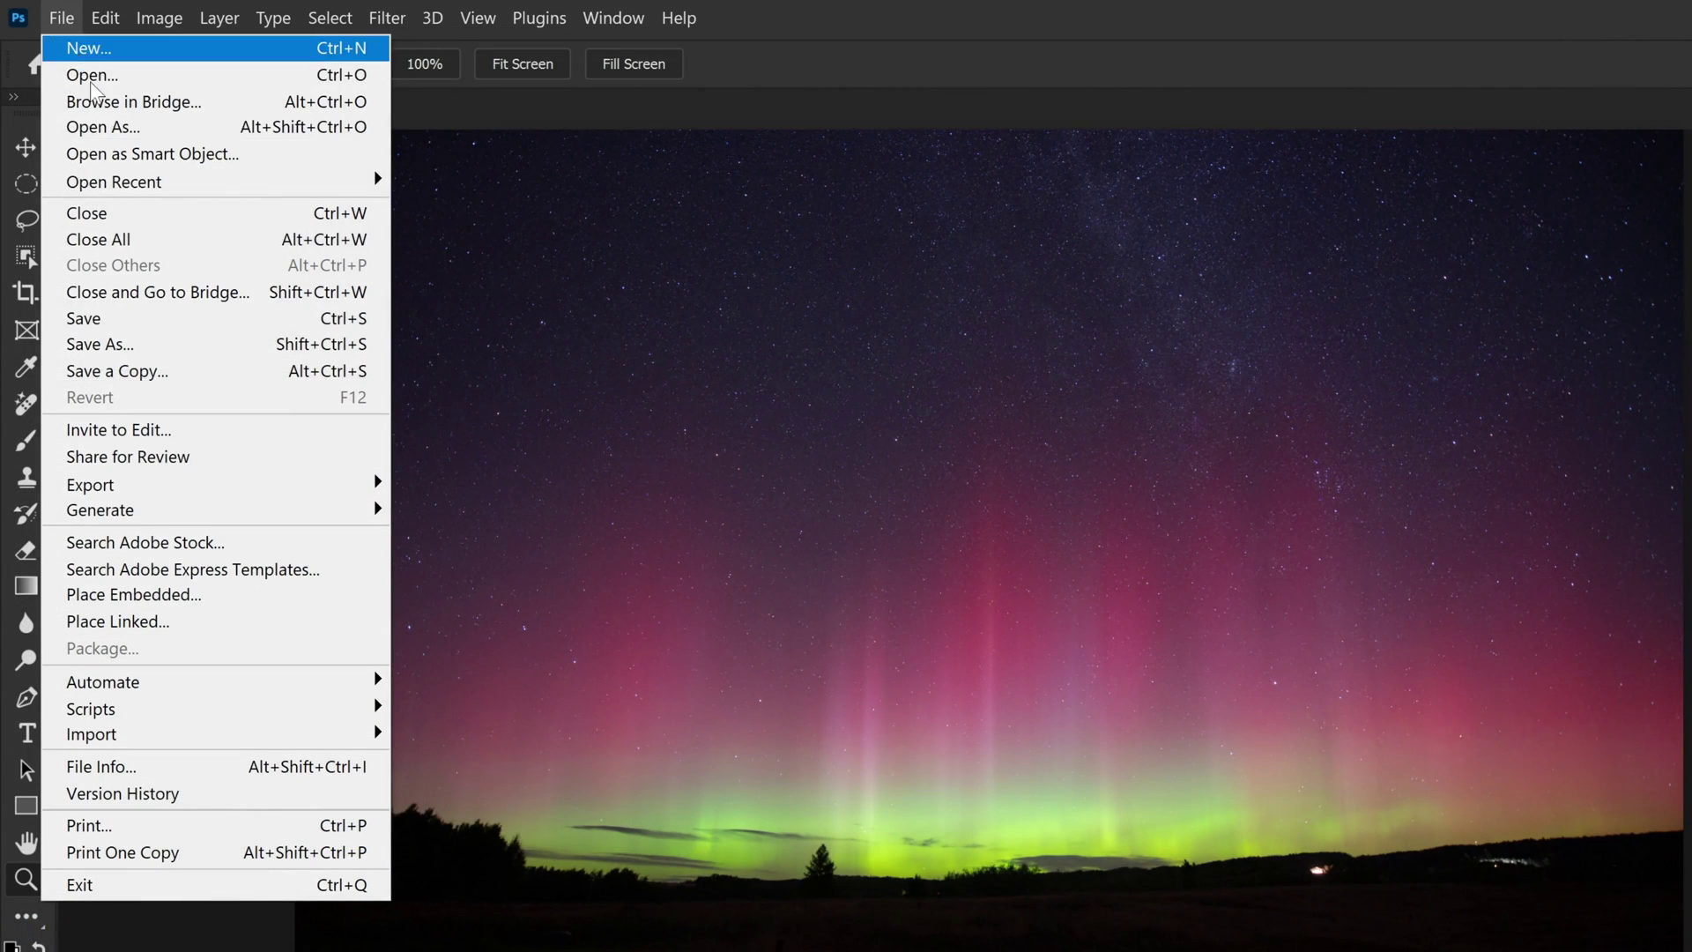
mouse_move(215, 490)
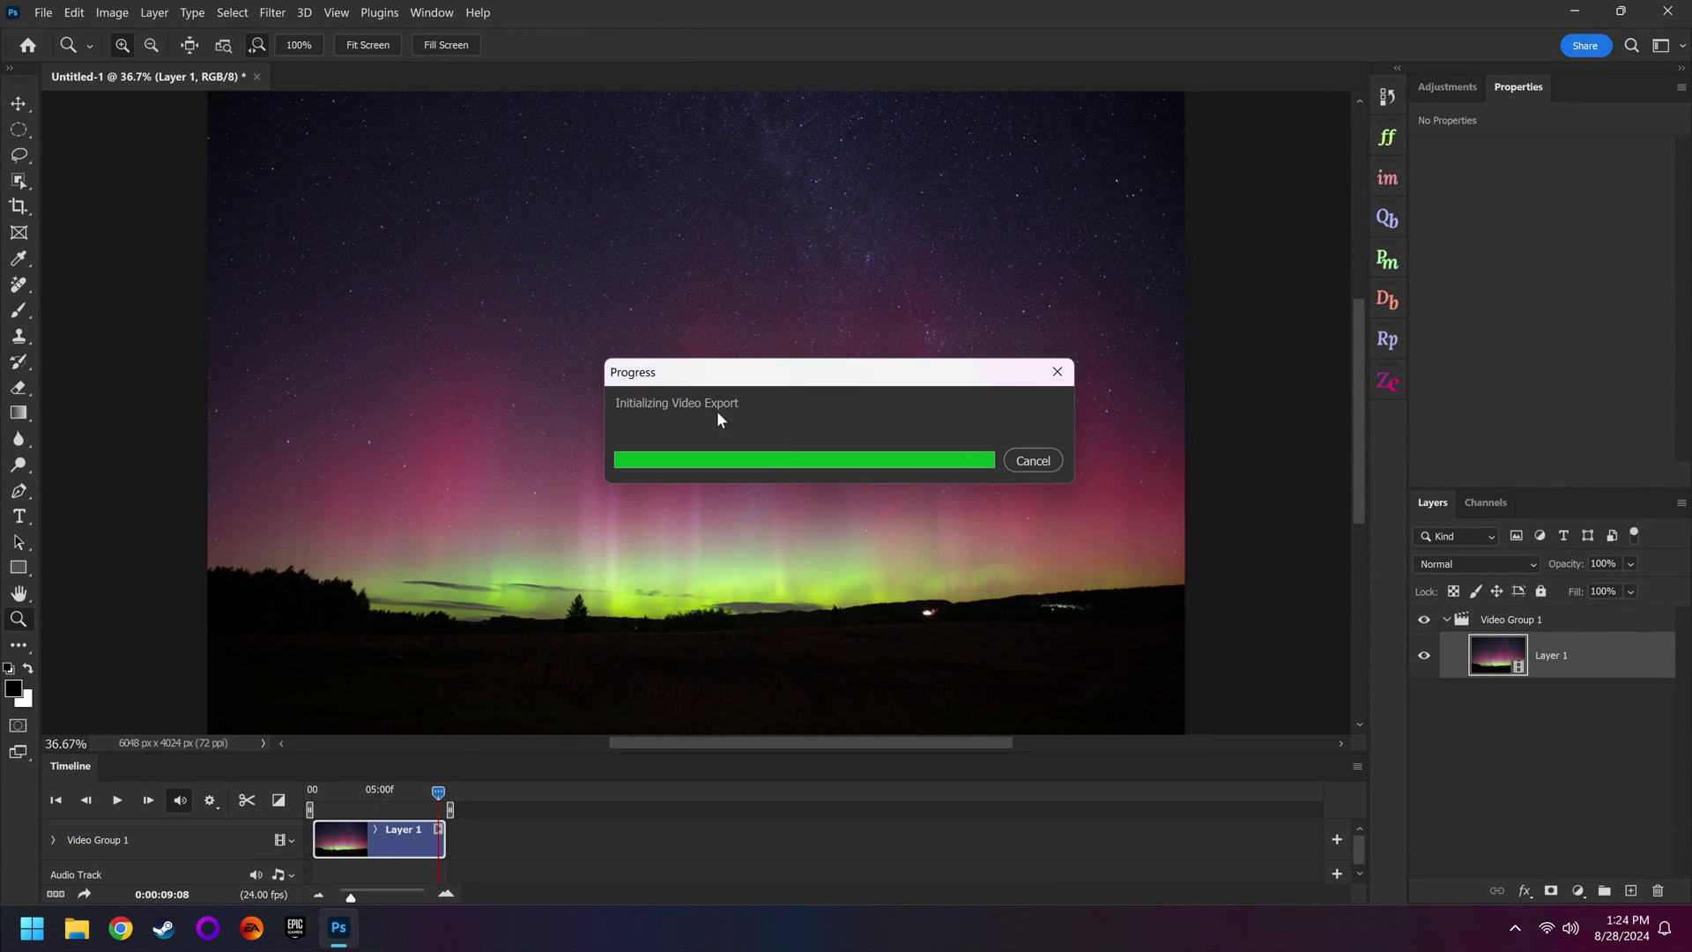
click(1061, 379)
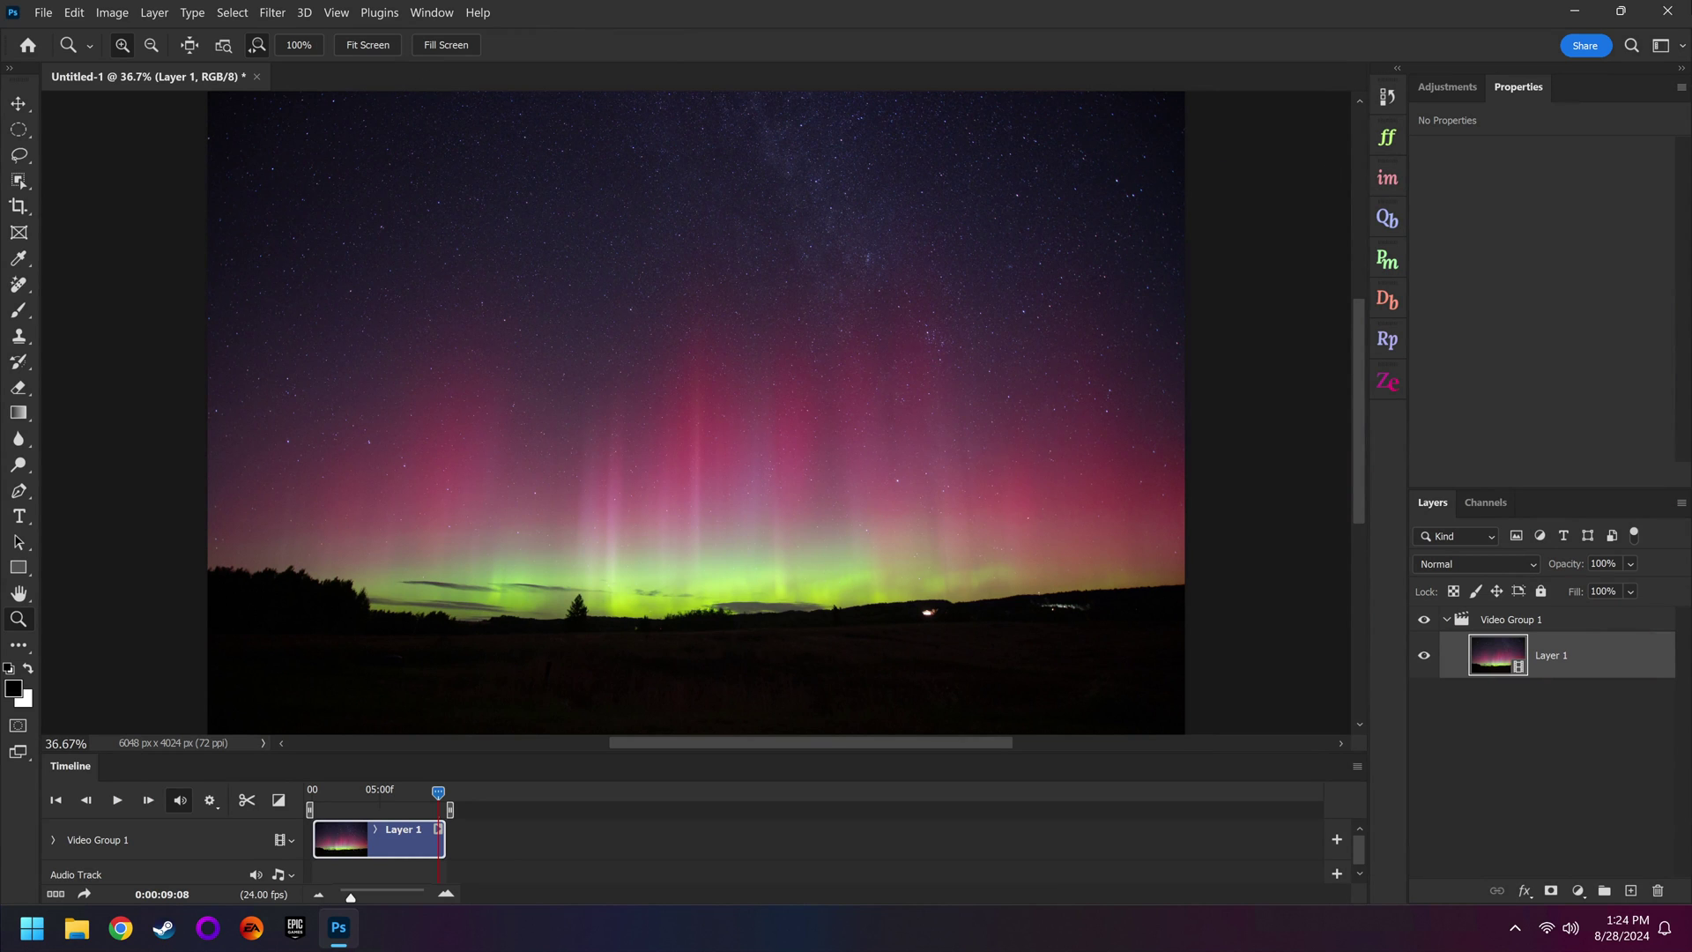
Quit Photoshop without saving, relaunch it, and reopen 001.JPG as a 24 fps image sequence
click(1667, 11)
click(947, 374)
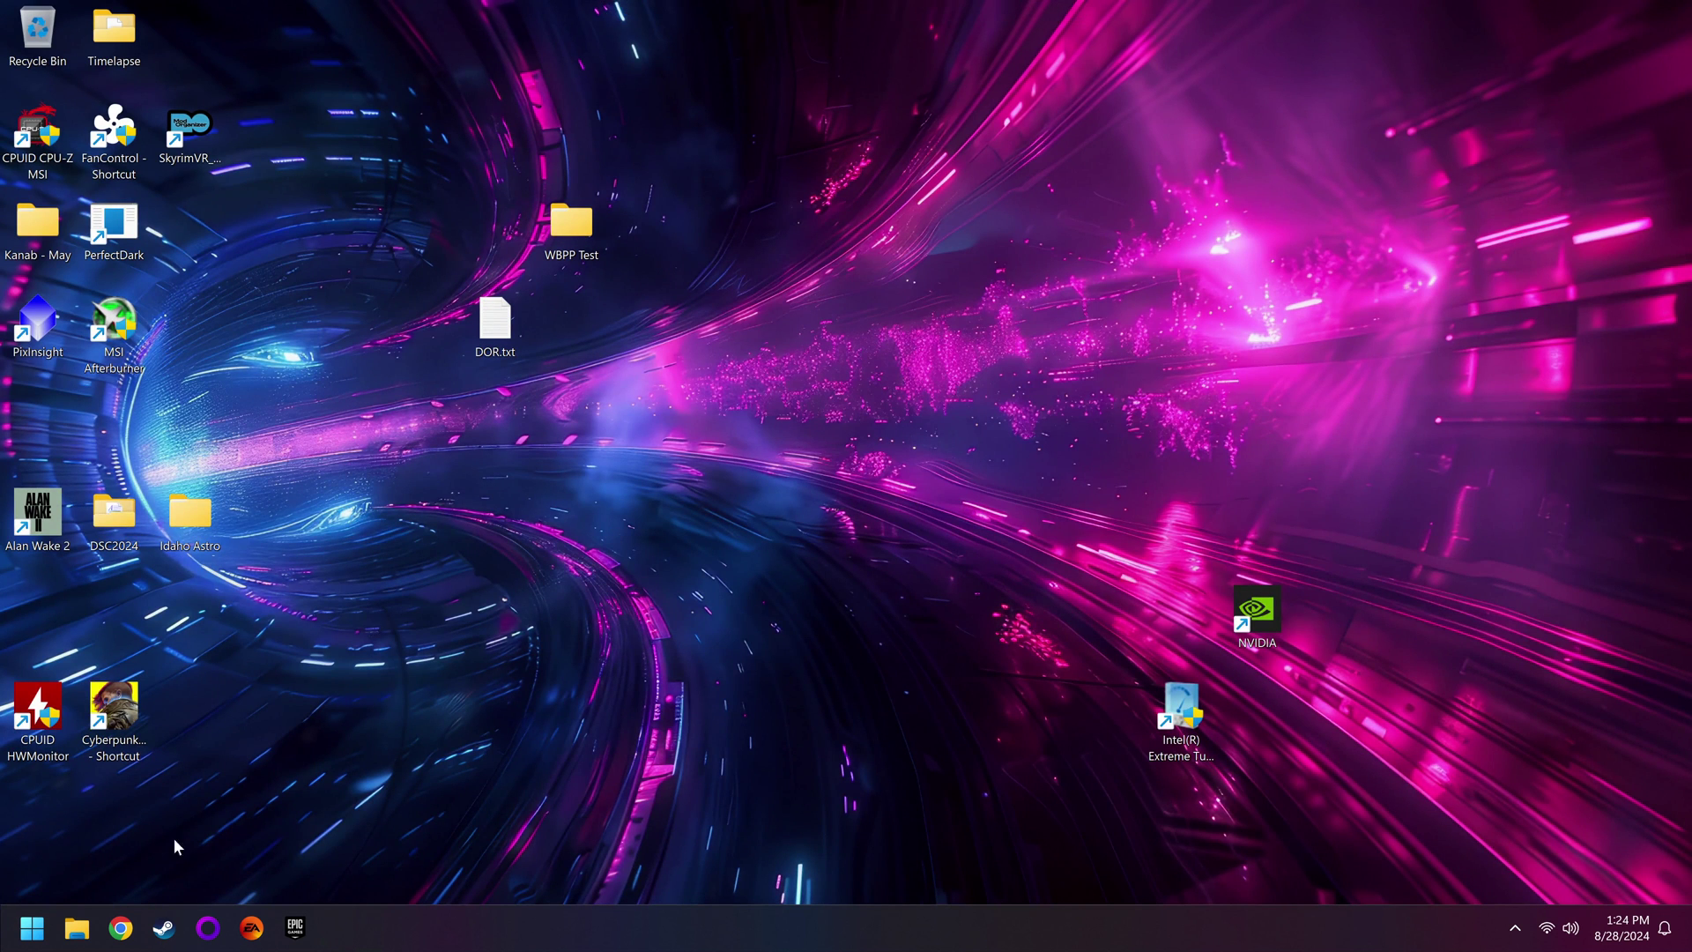
click(32, 927)
click(214, 511)
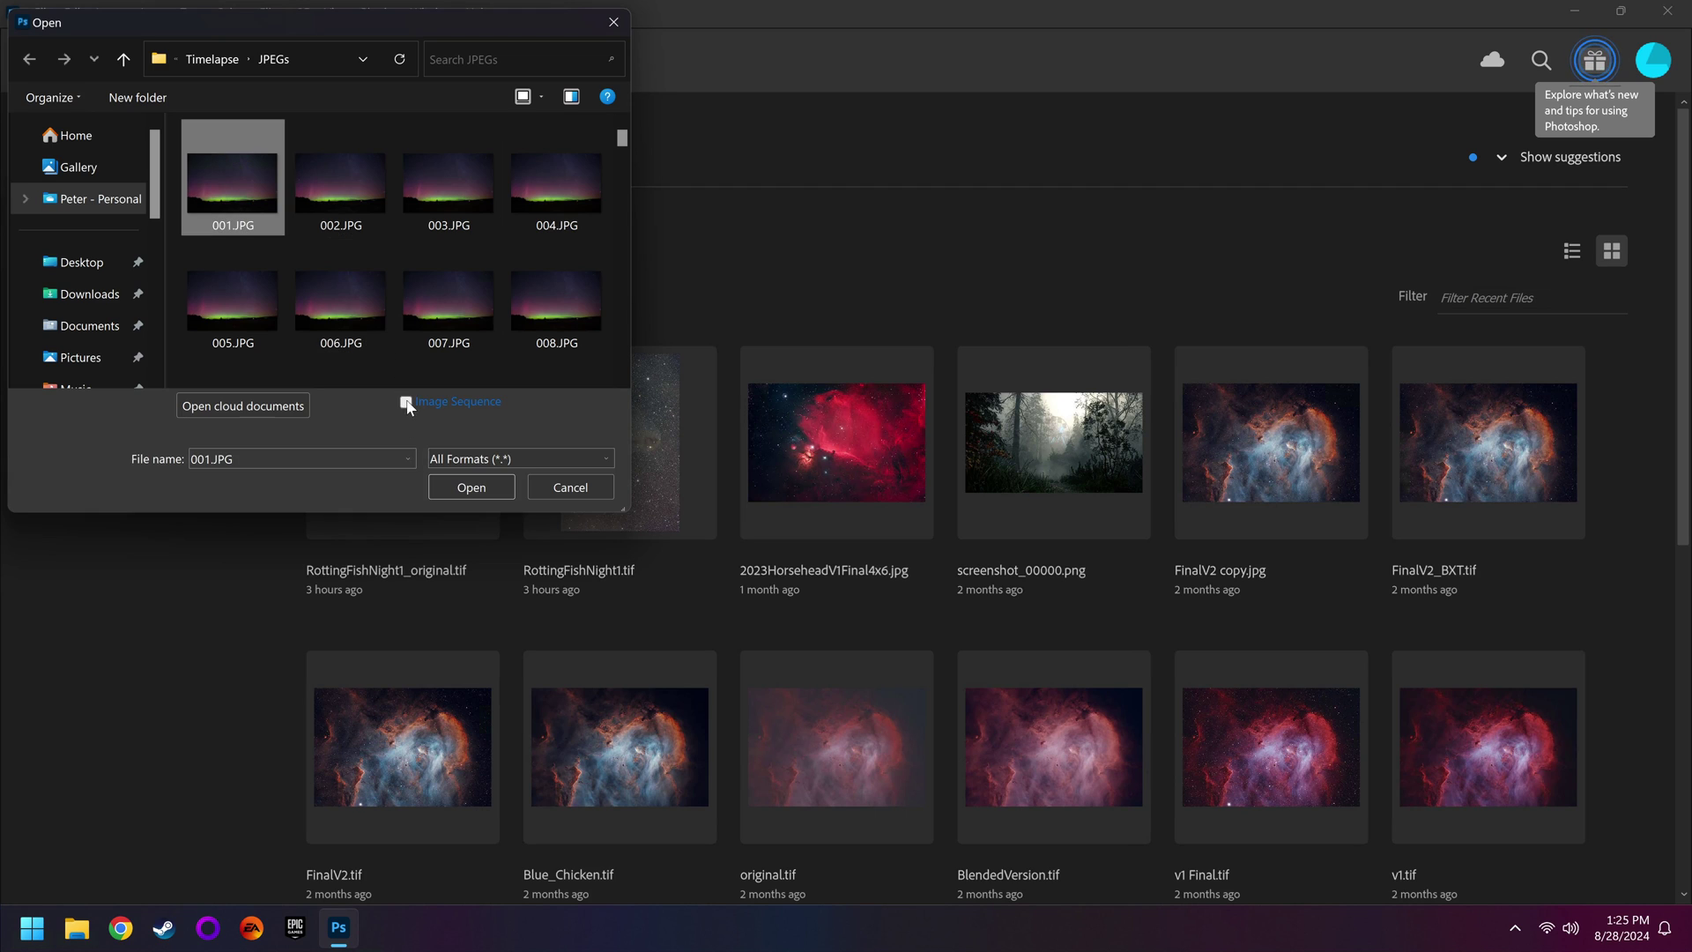
click(479, 488)
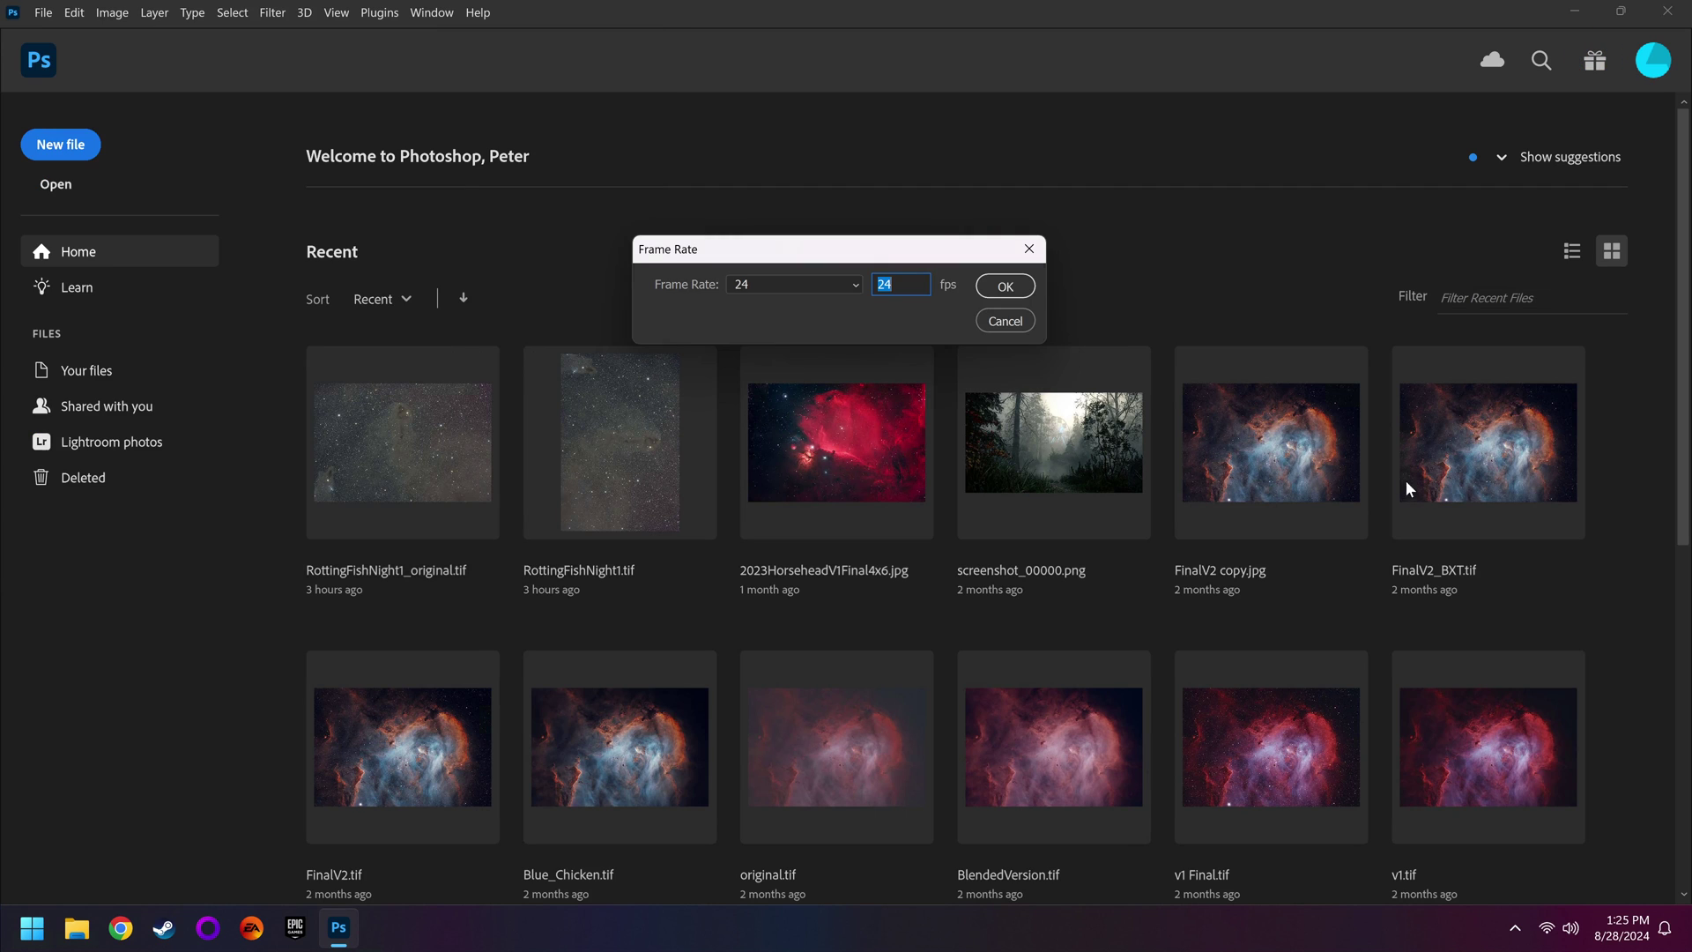
click(1000, 286)
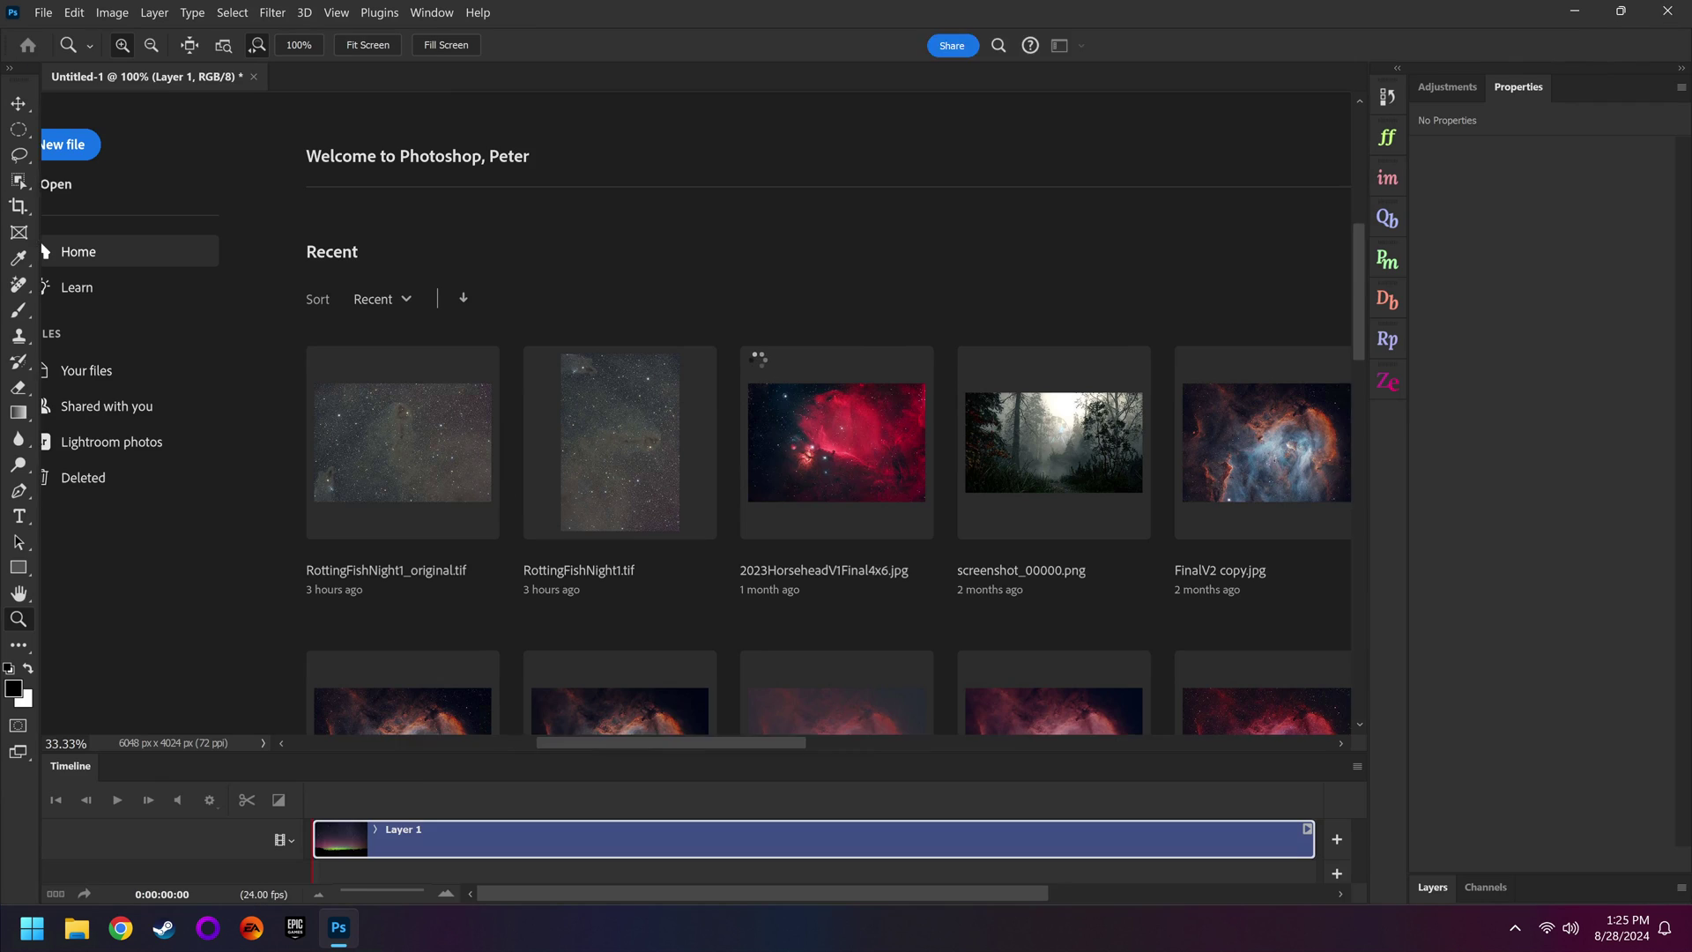
Open Render Video and rename the output file from Untitled-1 to AuroraTimelapse1
click(43, 12)
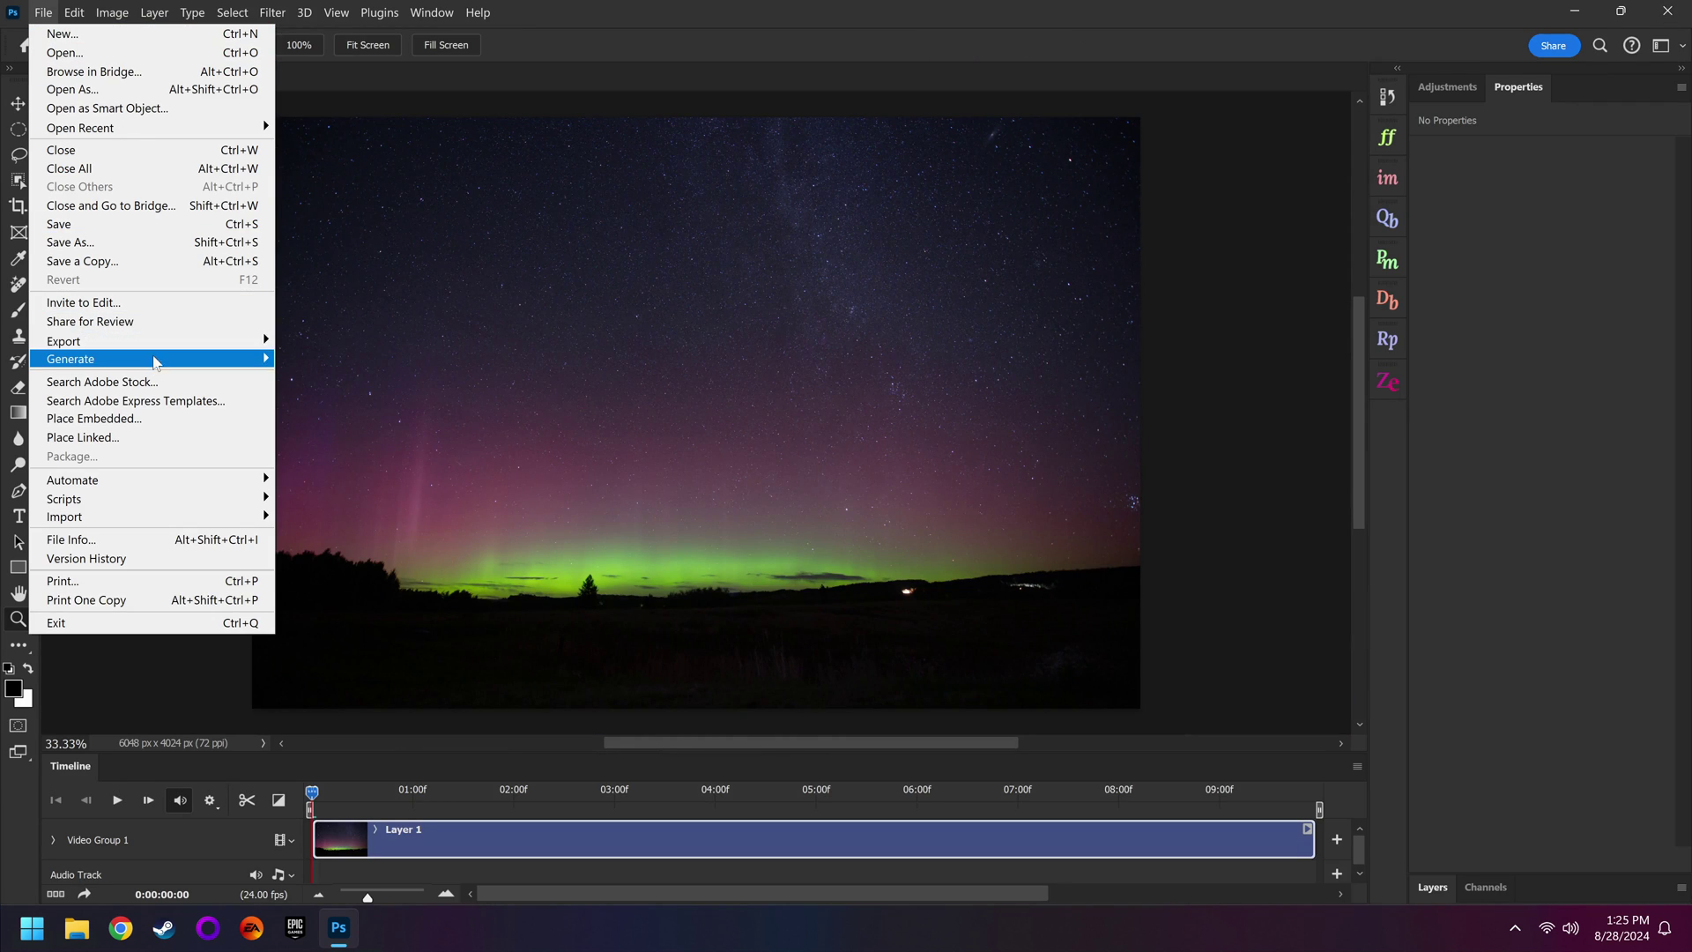
mouse_move(152, 352)
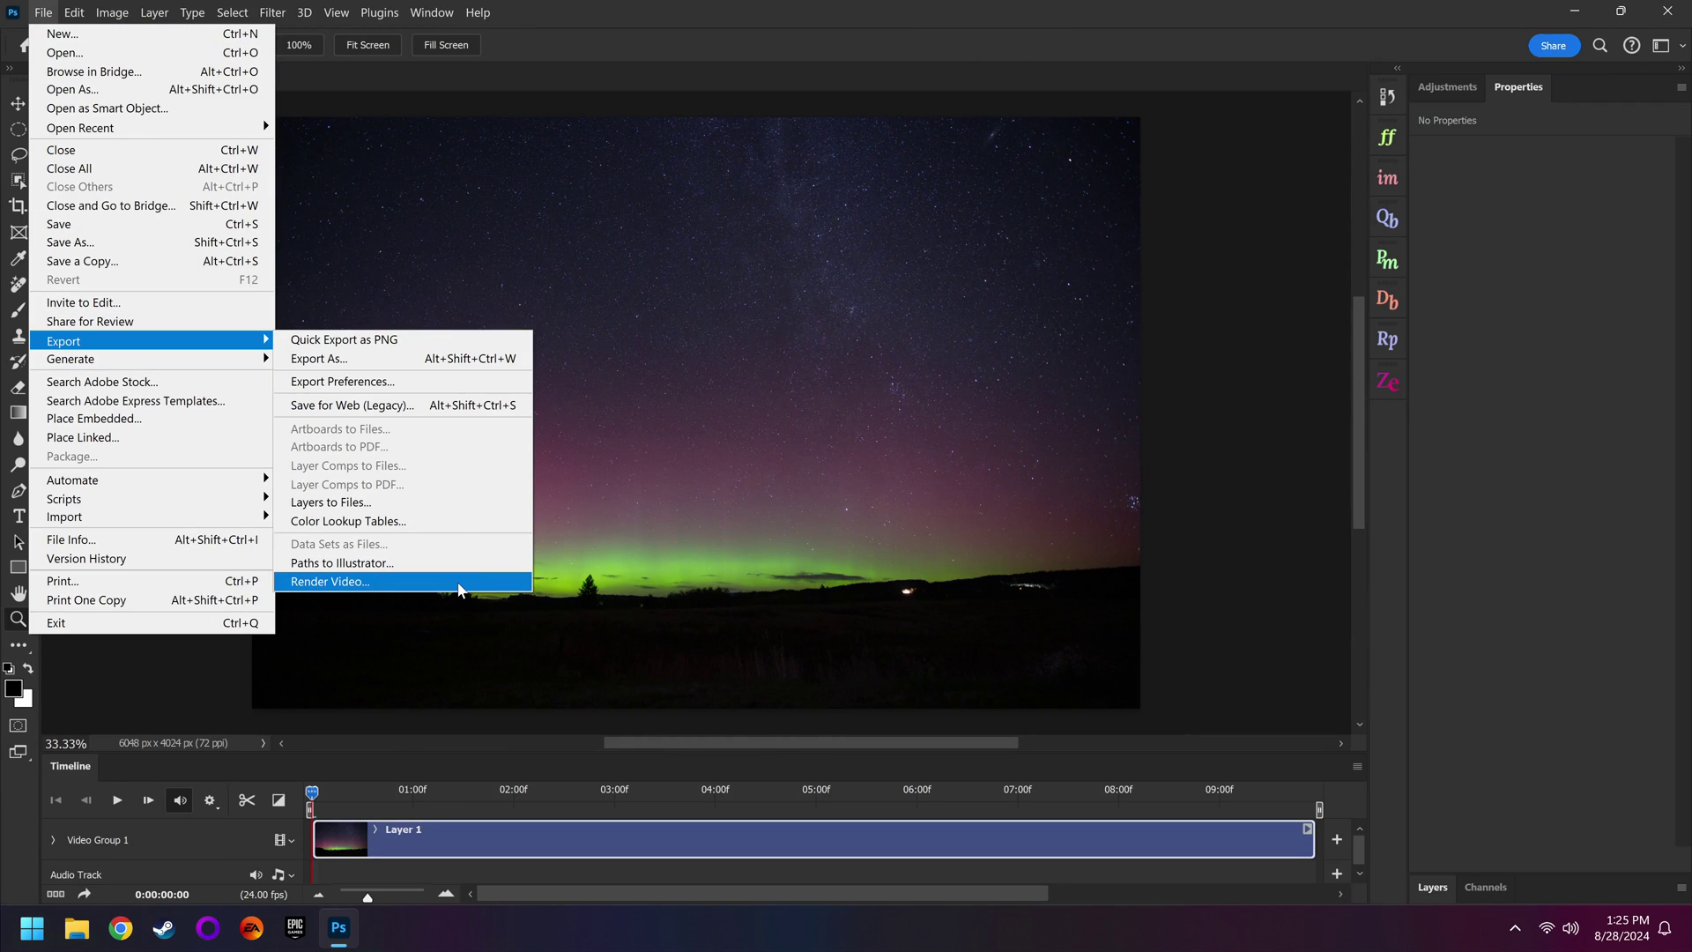
click(458, 584)
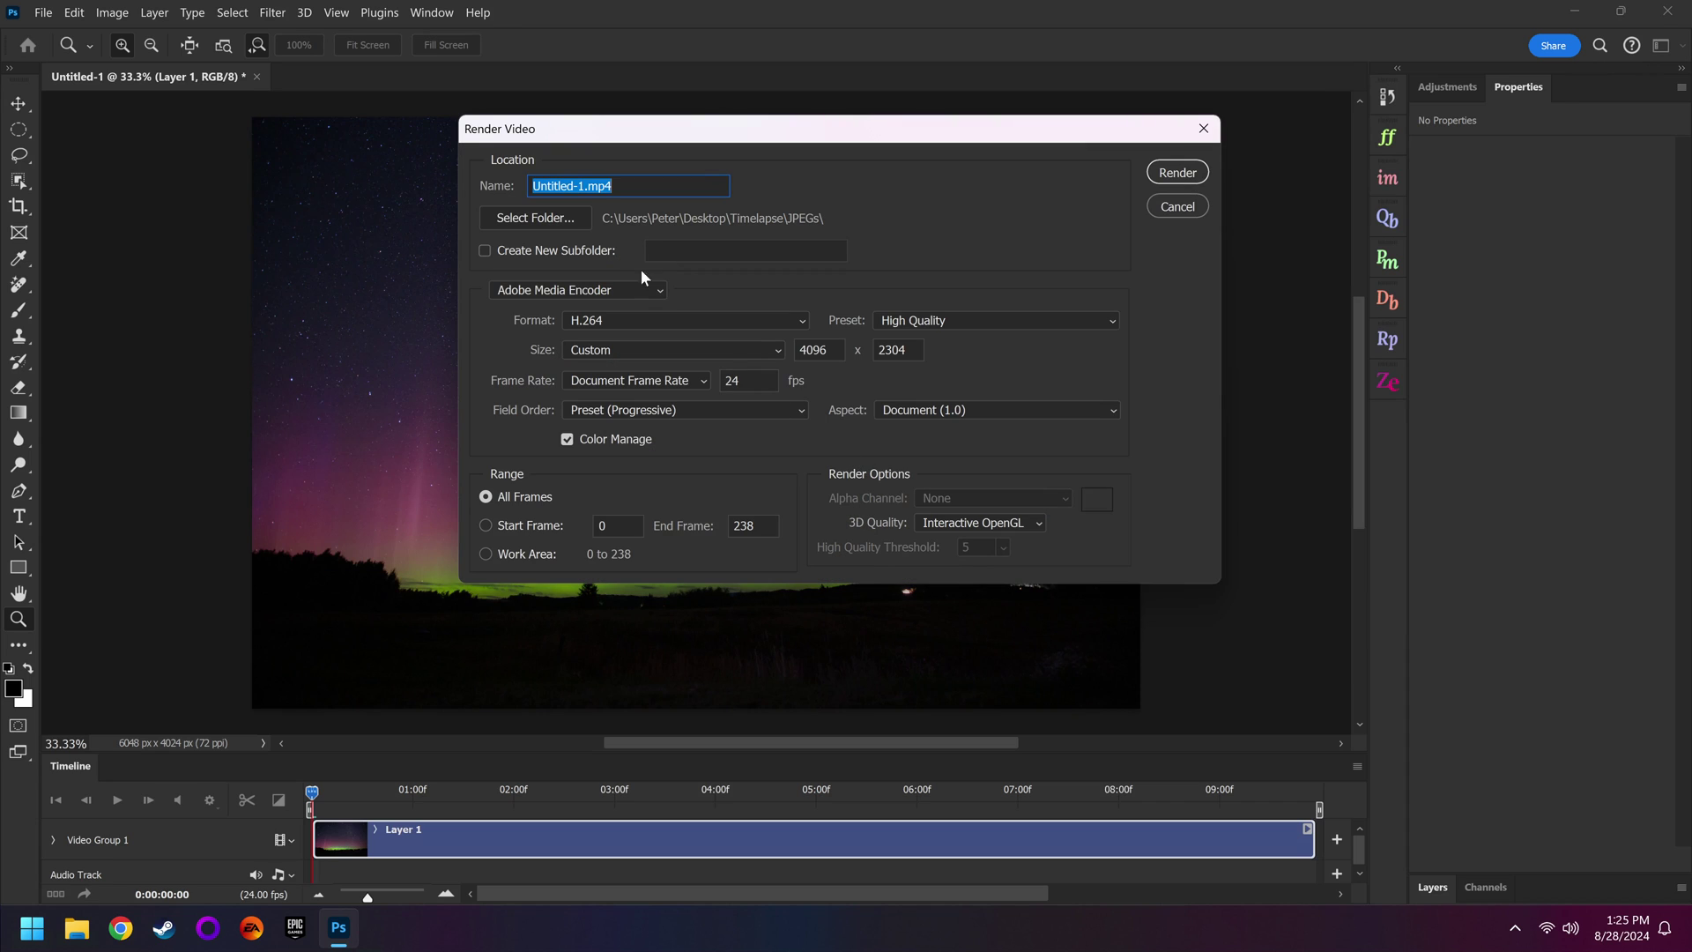
click(577, 186)
drag(586, 186, 491, 188)
text(AuroraTimelapse1)
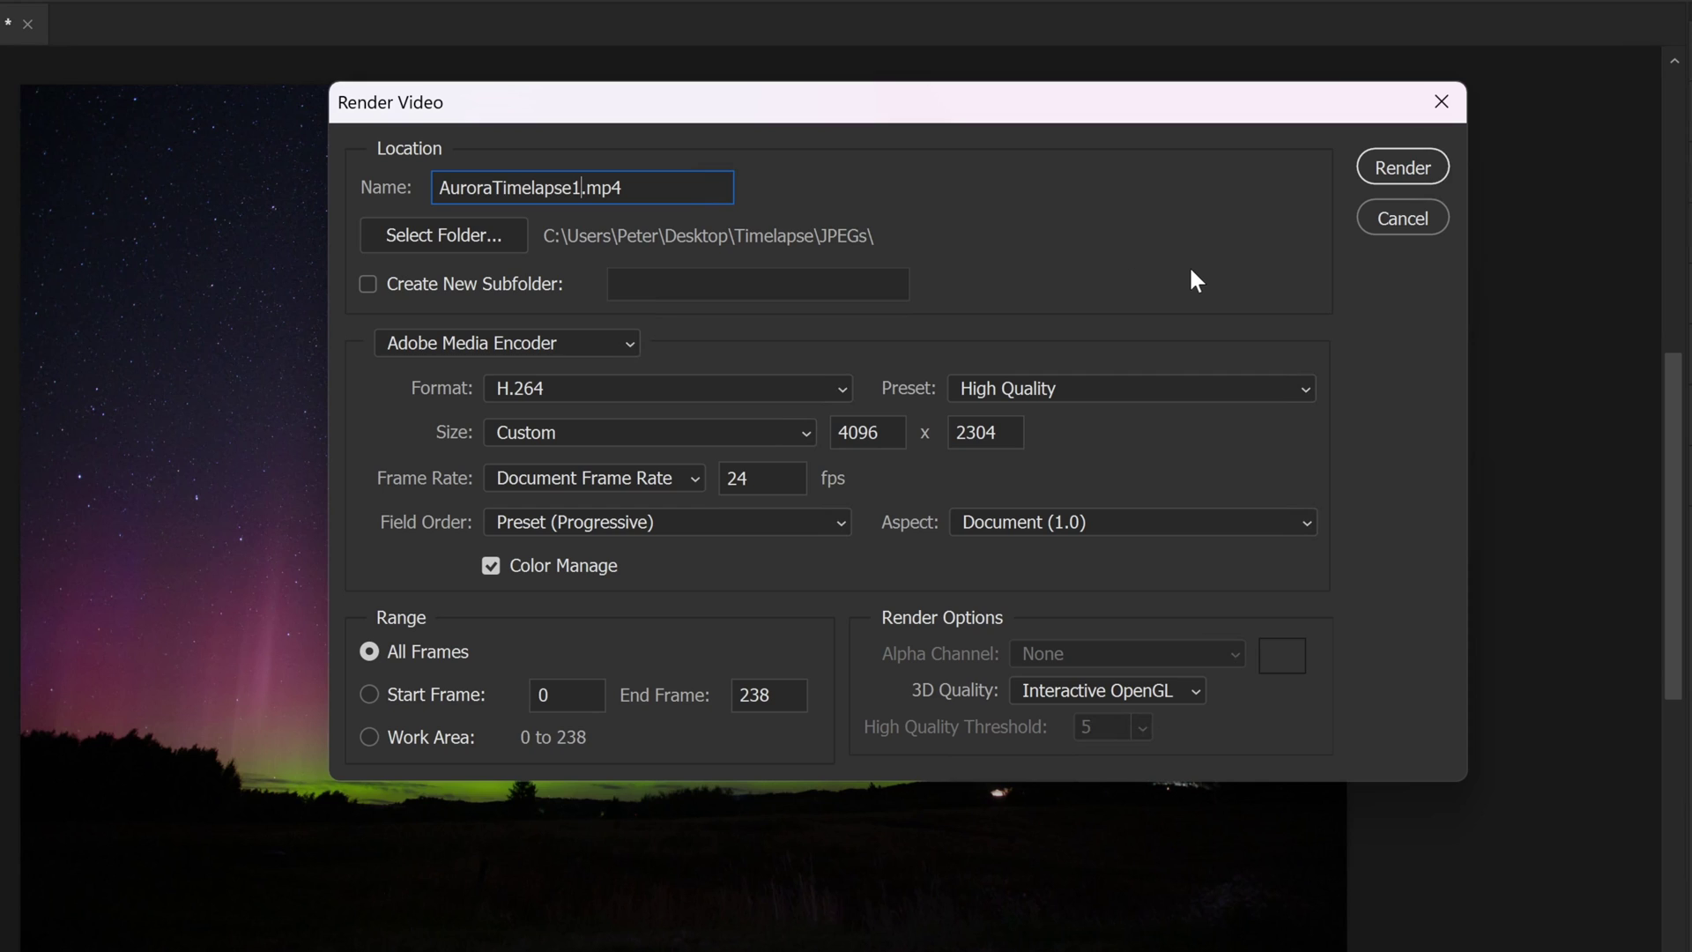
Cancel the render and crop the image to 16:9, framing the treeline and green aurora band
click(1406, 220)
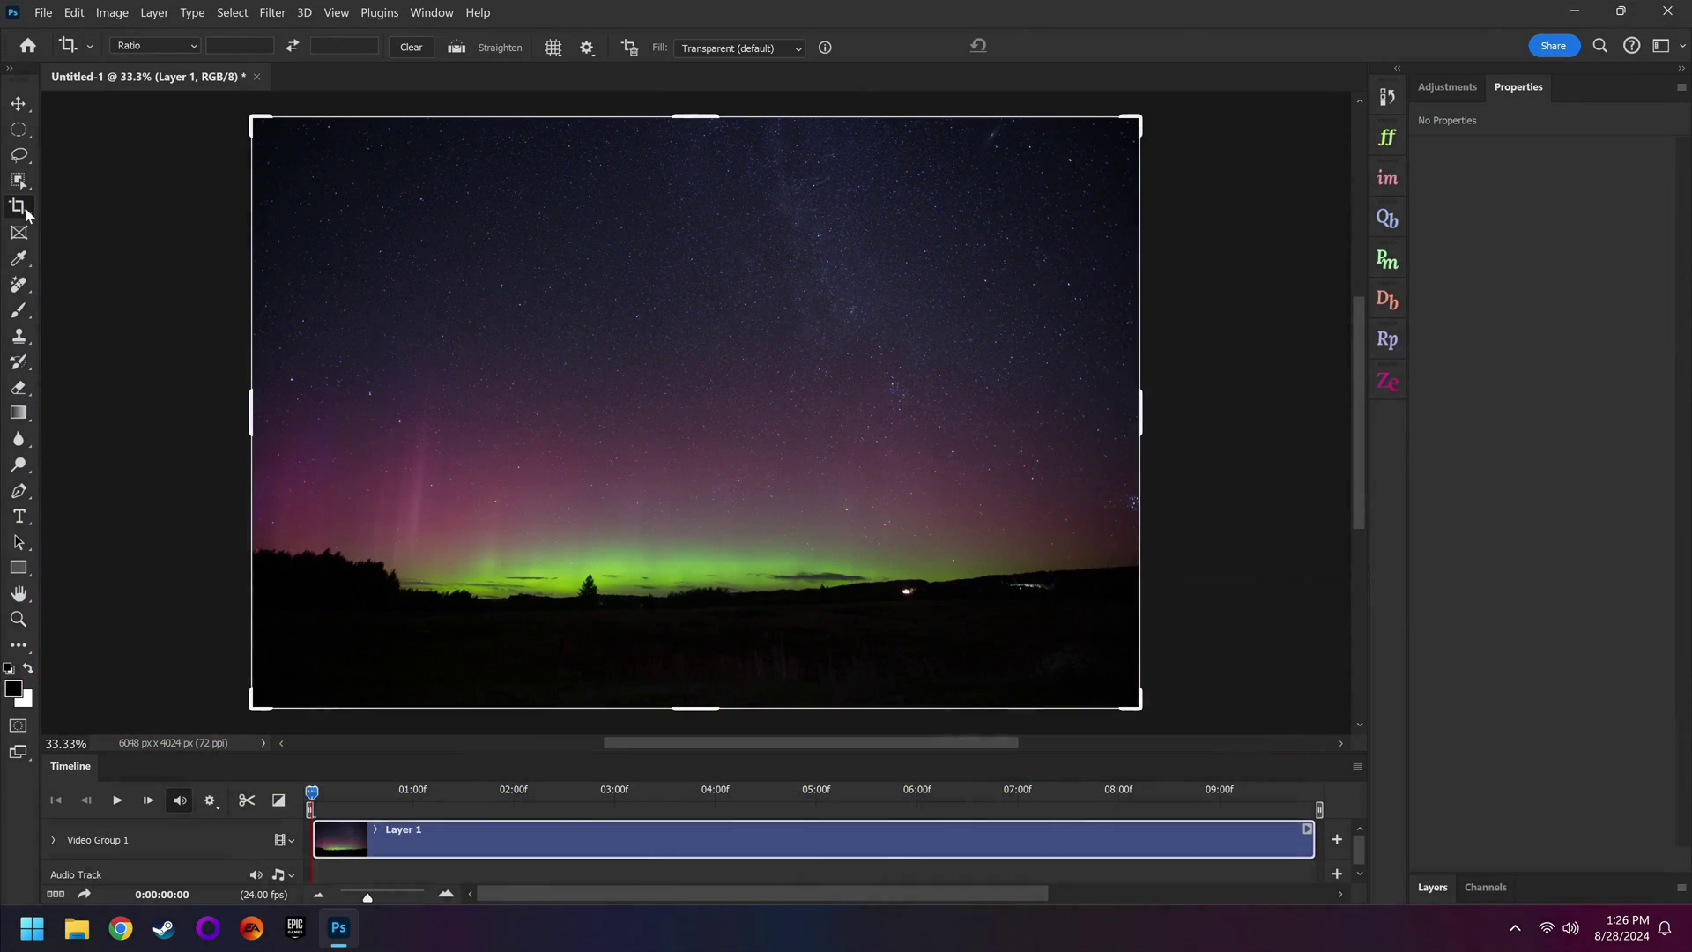
right_click(25, 214)
click(97, 212)
click(154, 46)
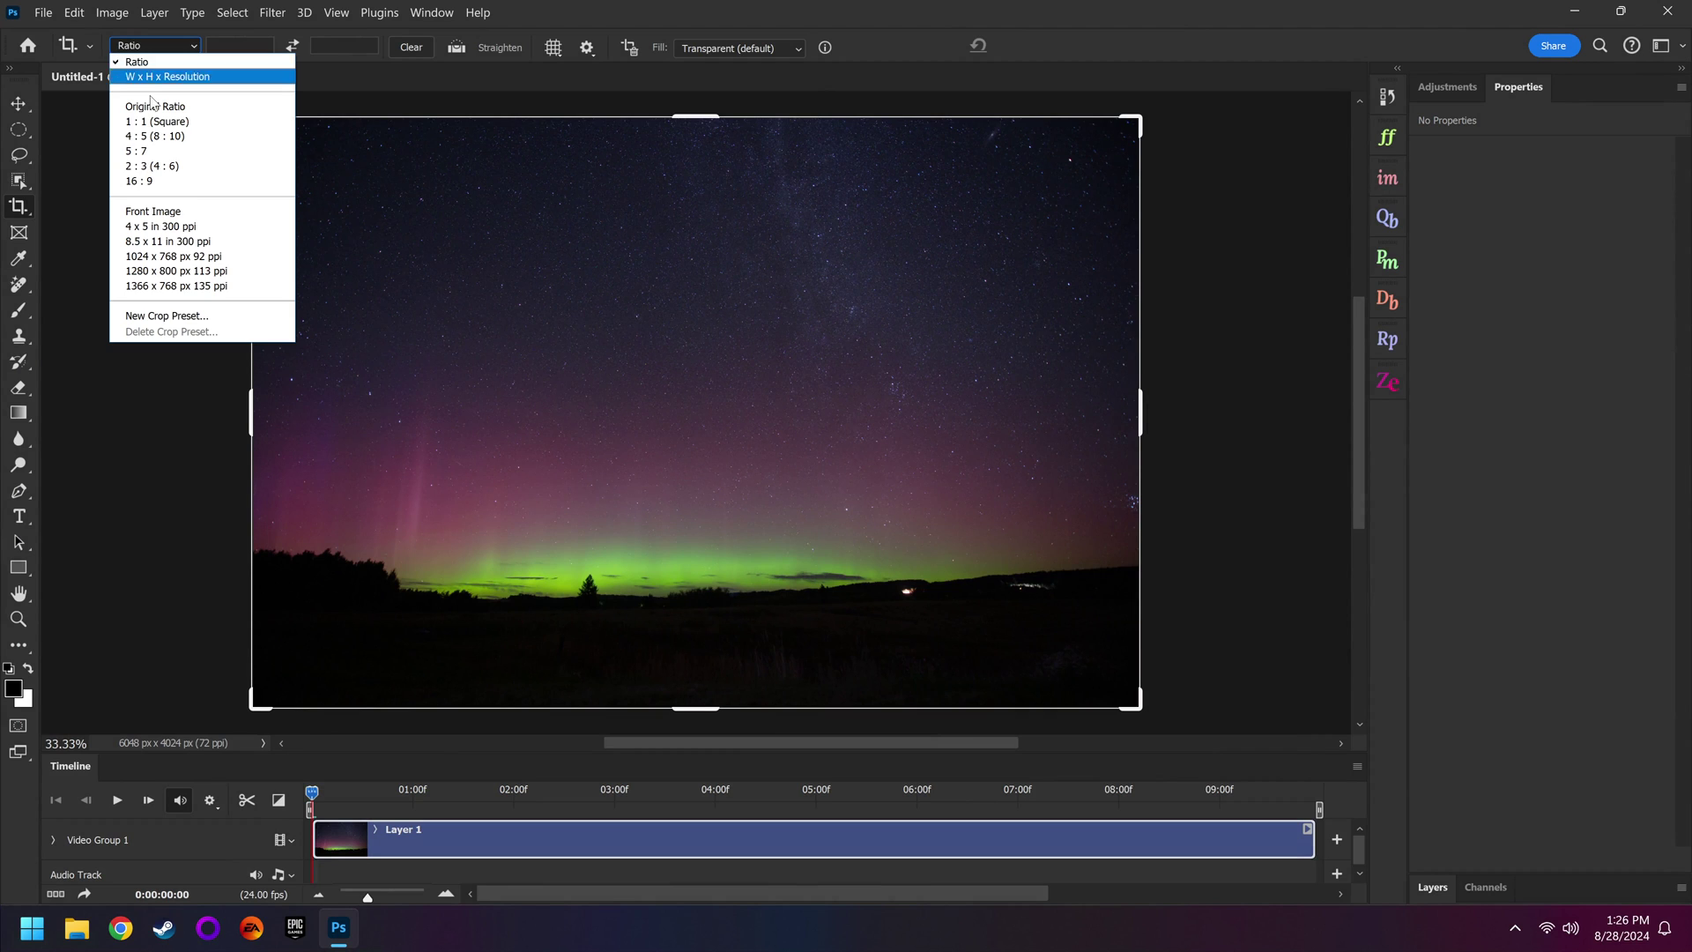
click(141, 180)
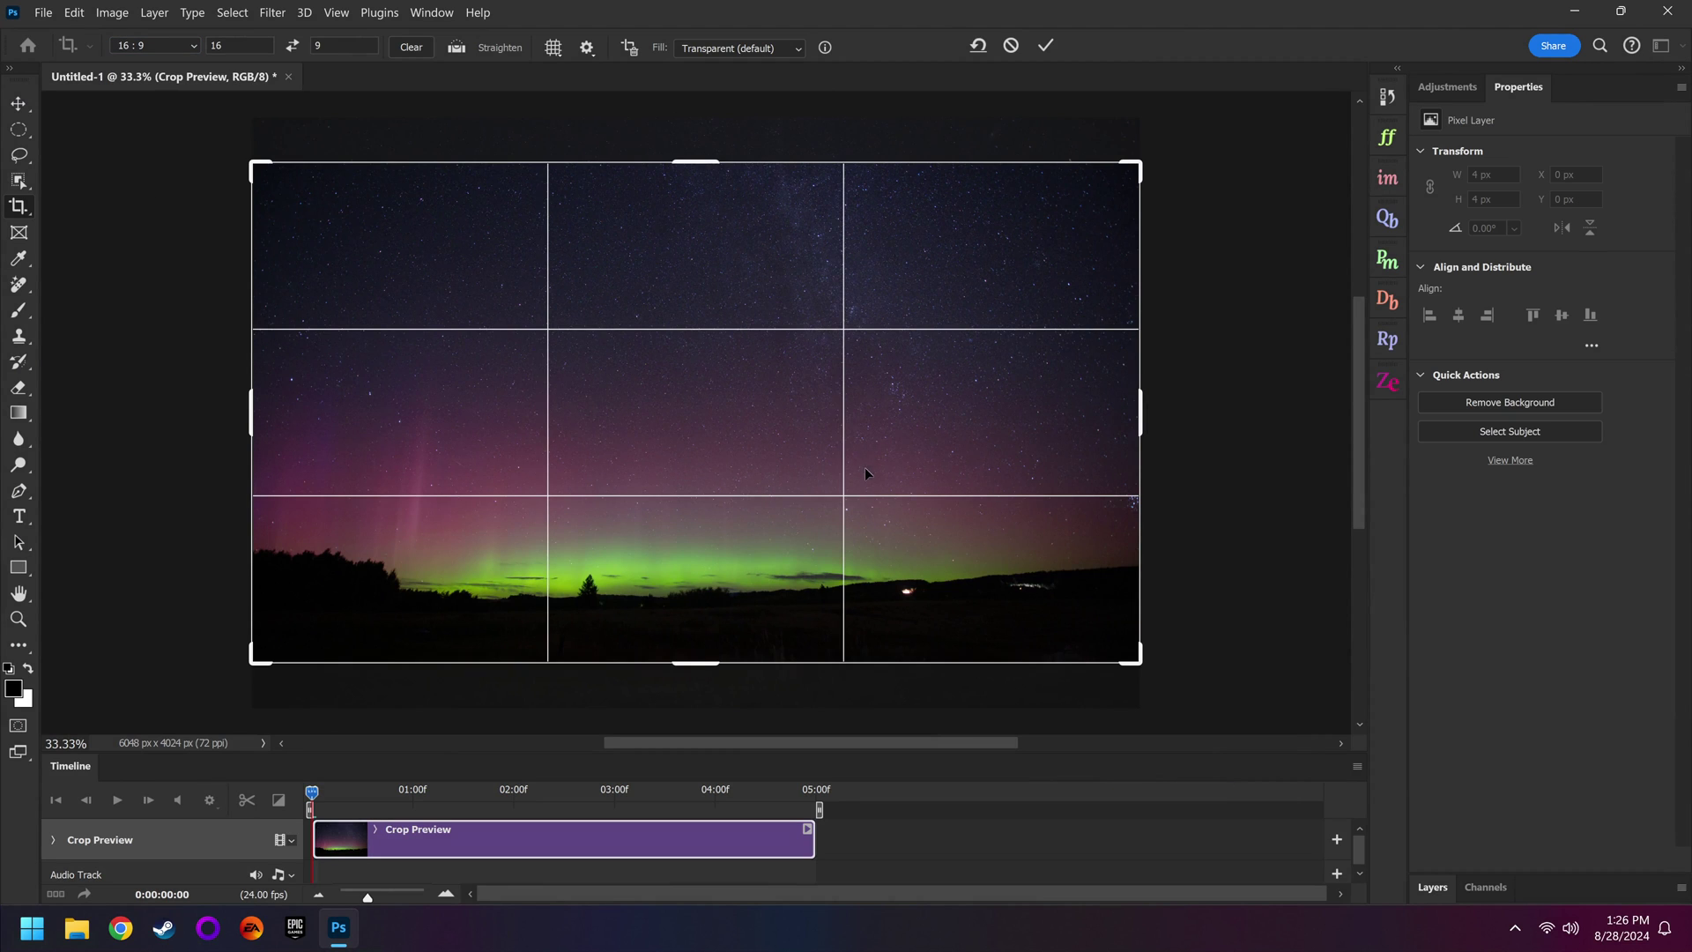
drag(865, 474, 863, 479)
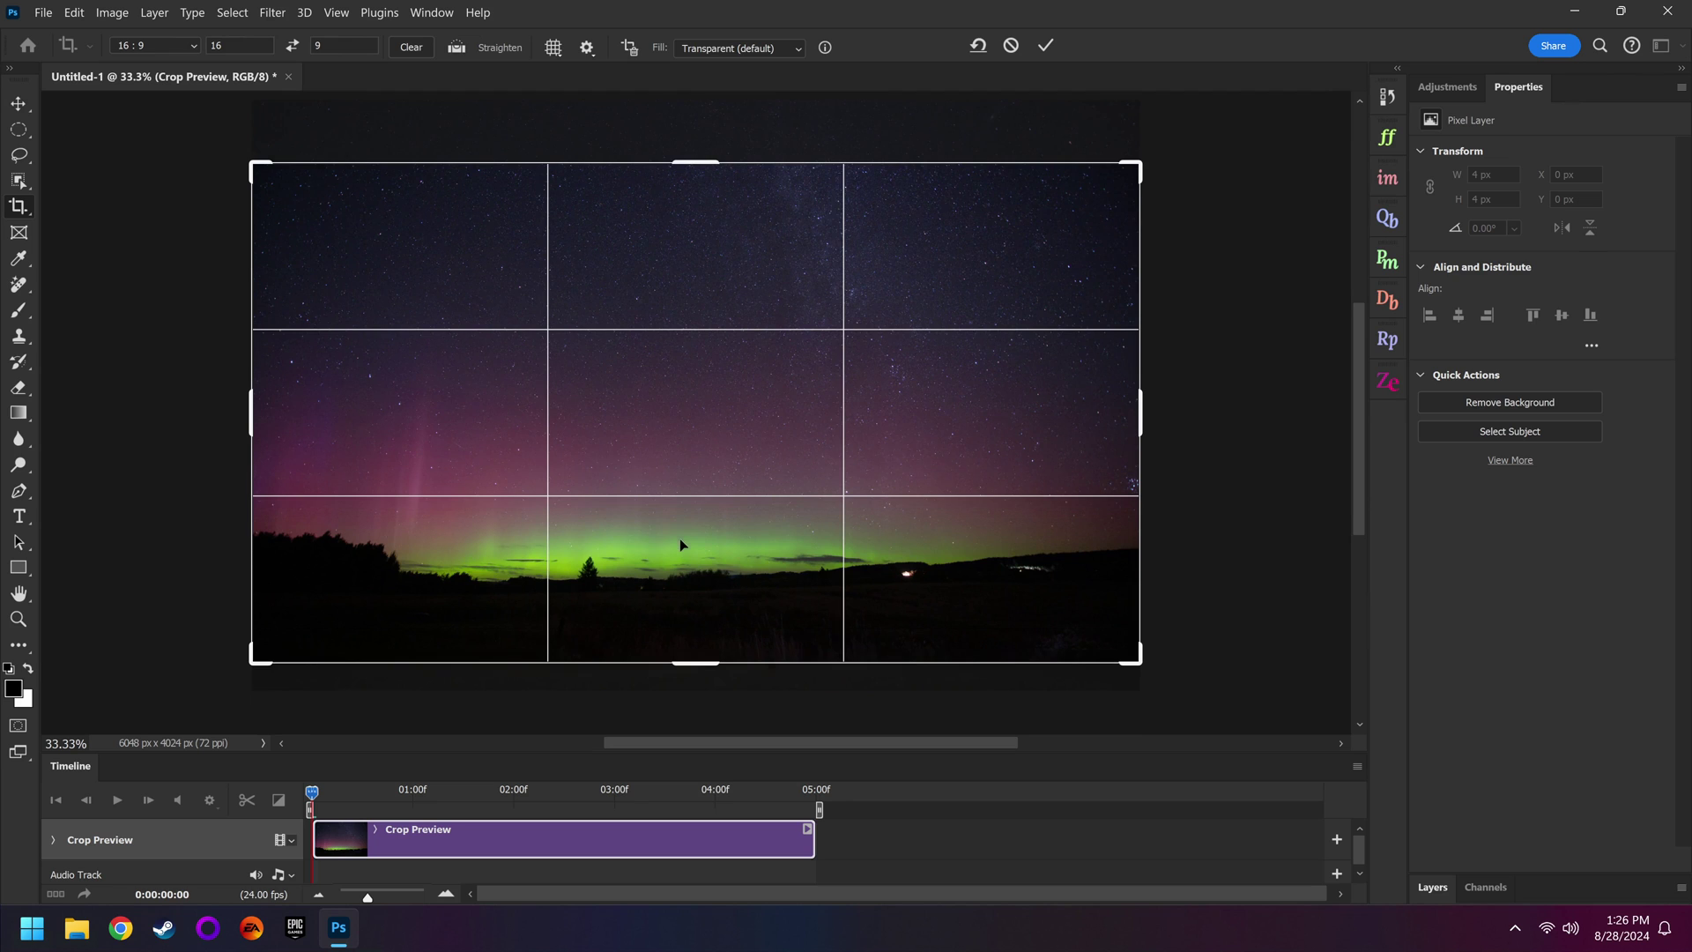
drag(680, 544, 680, 472)
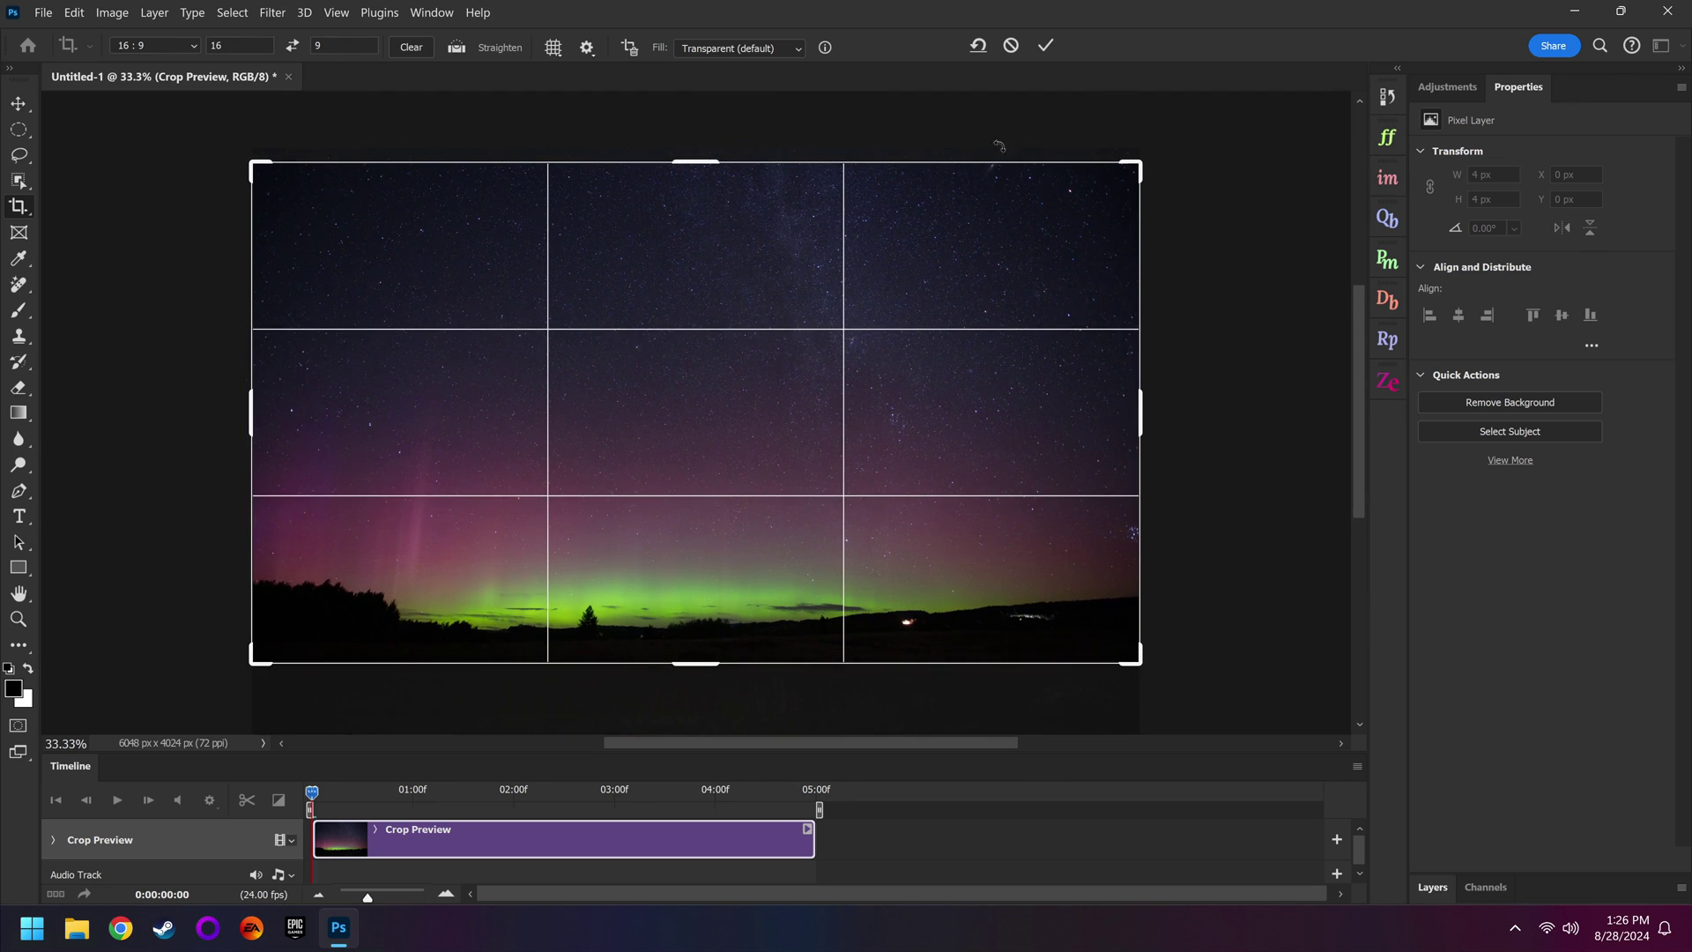
click(1047, 45)
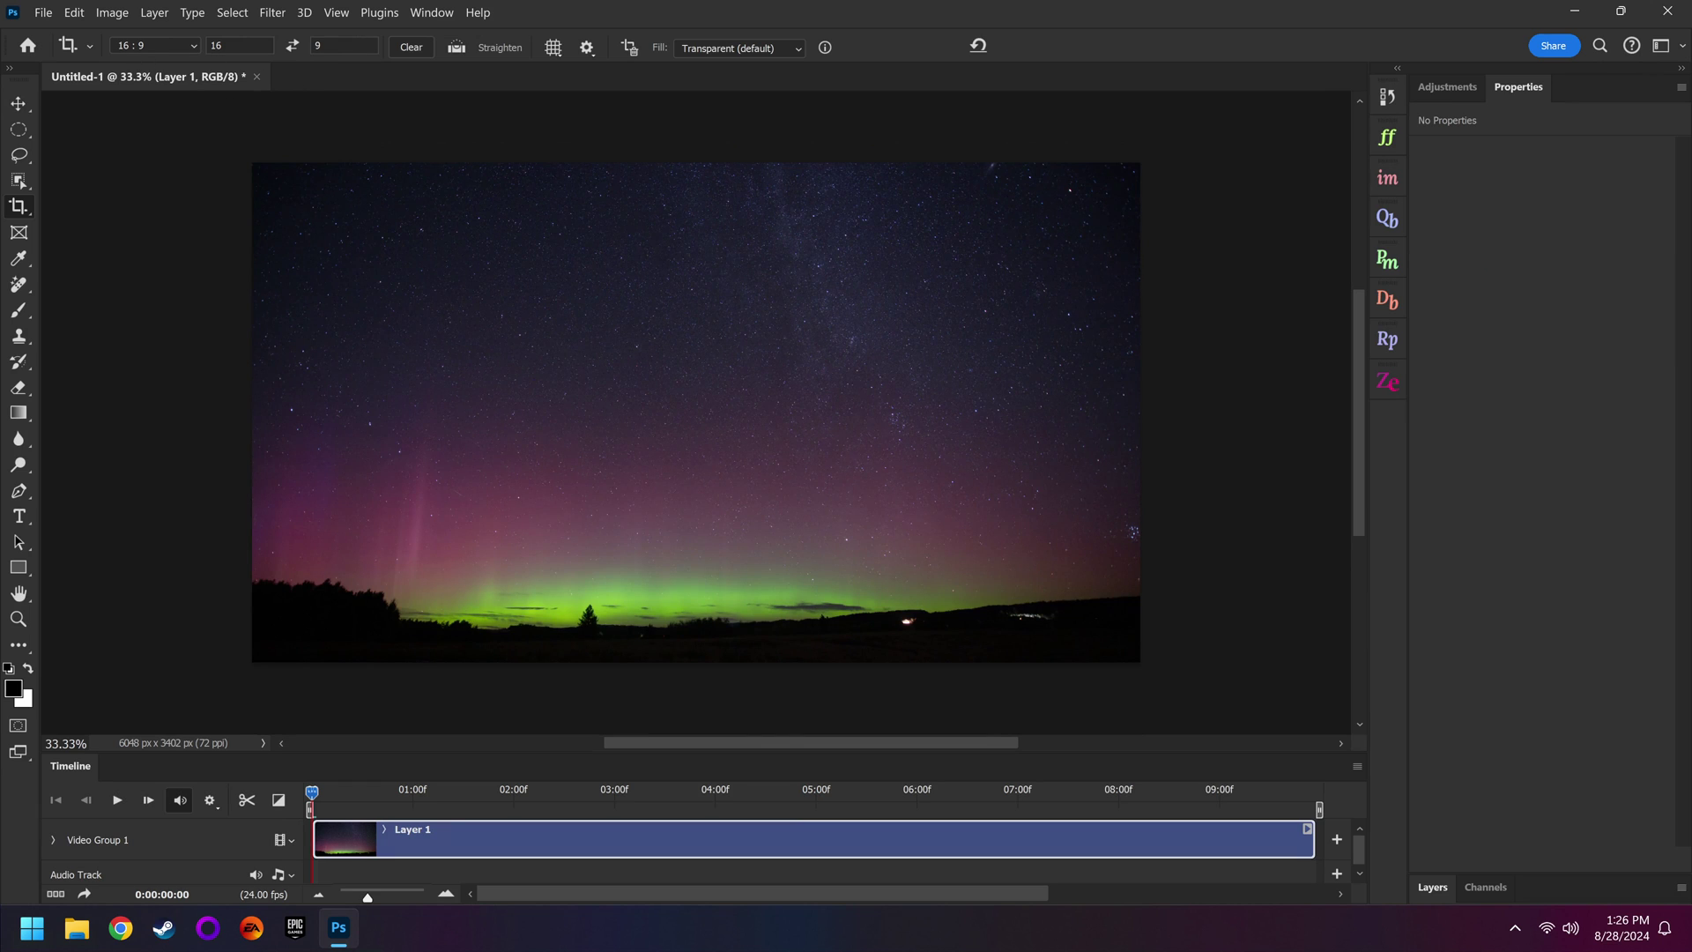
Scrub the cropped video from about 8:12 forward through the brighter aurora frames
click(1262, 793)
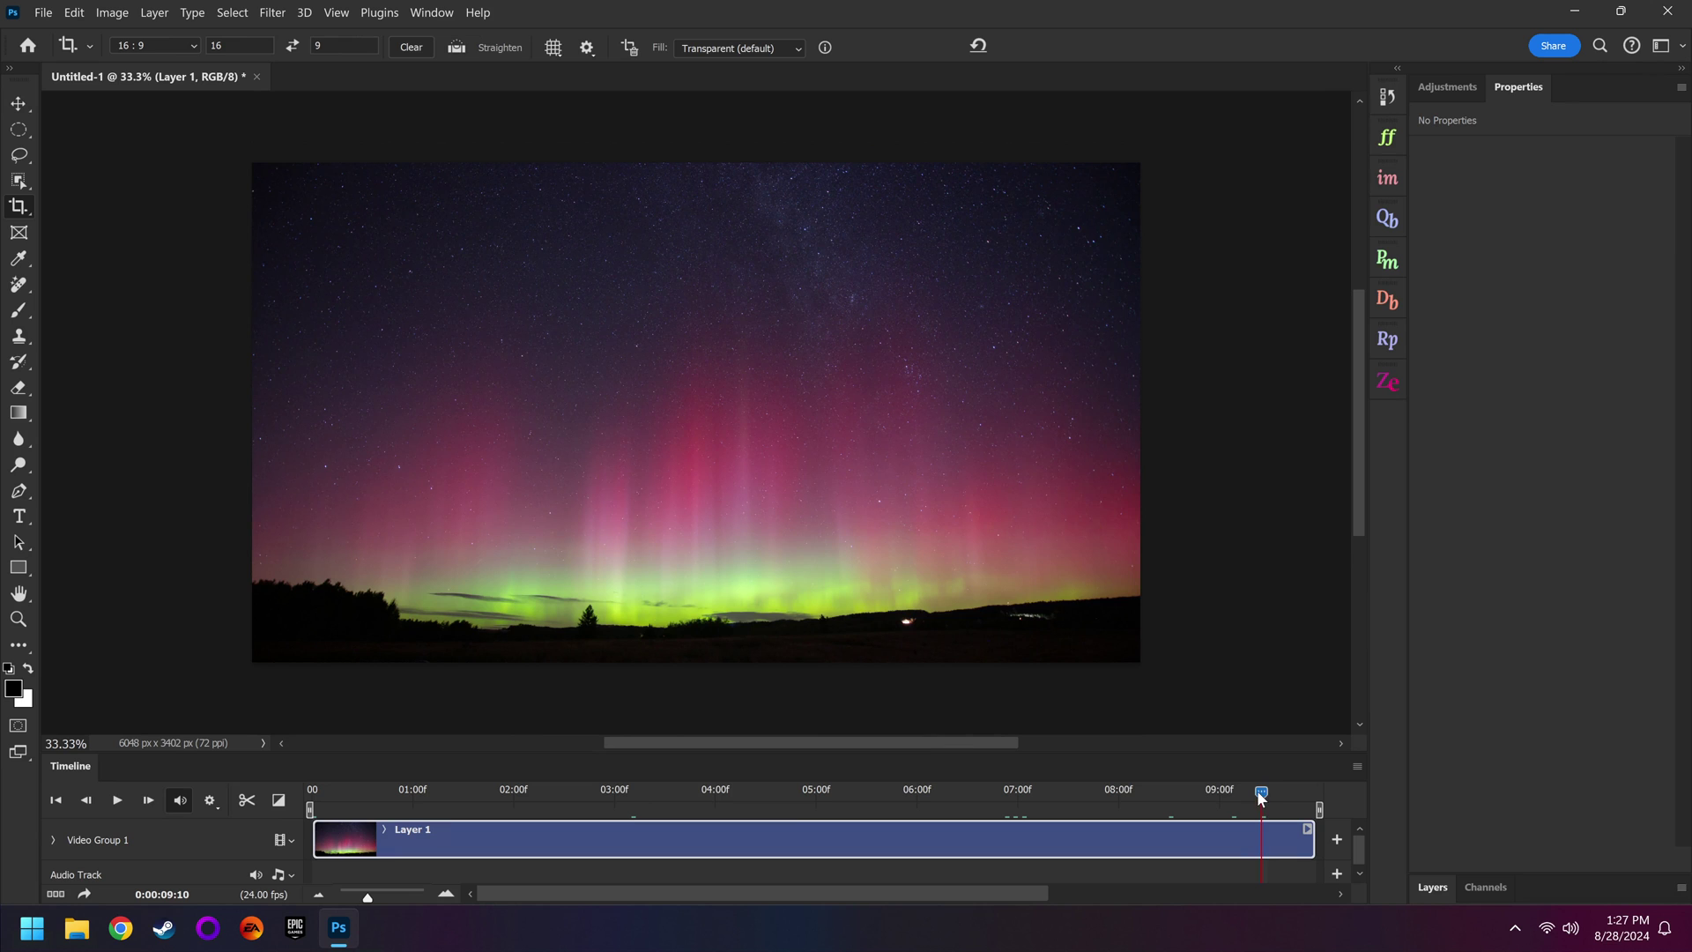
click(1170, 794)
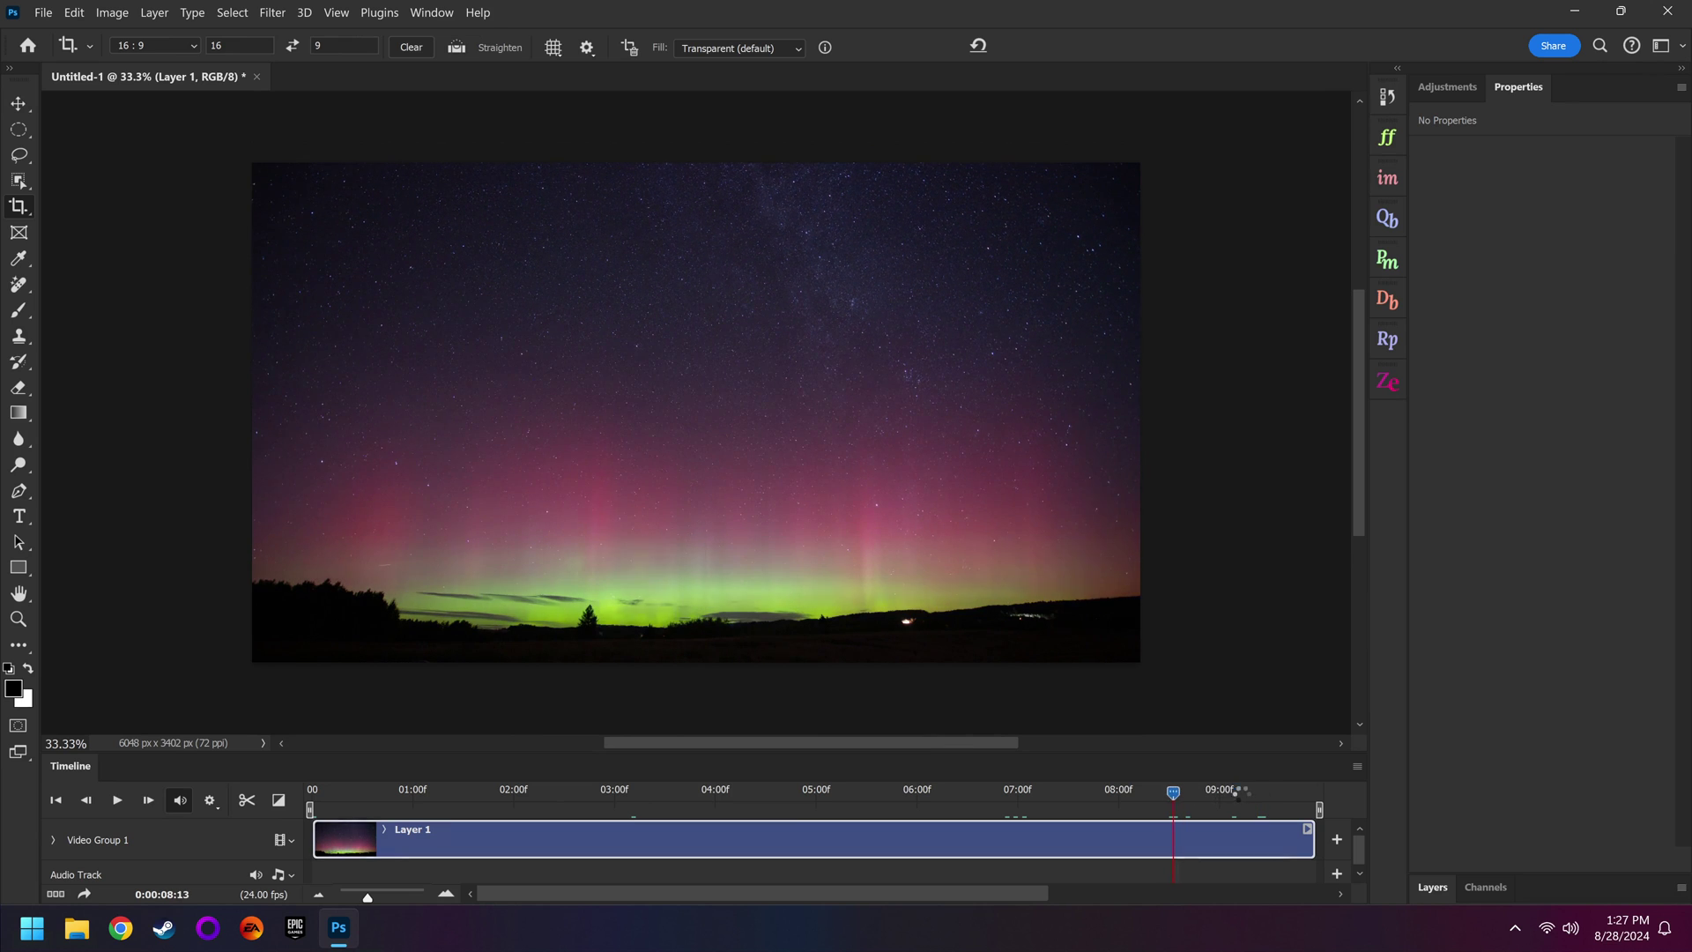
drag(1169, 793, 1303, 793)
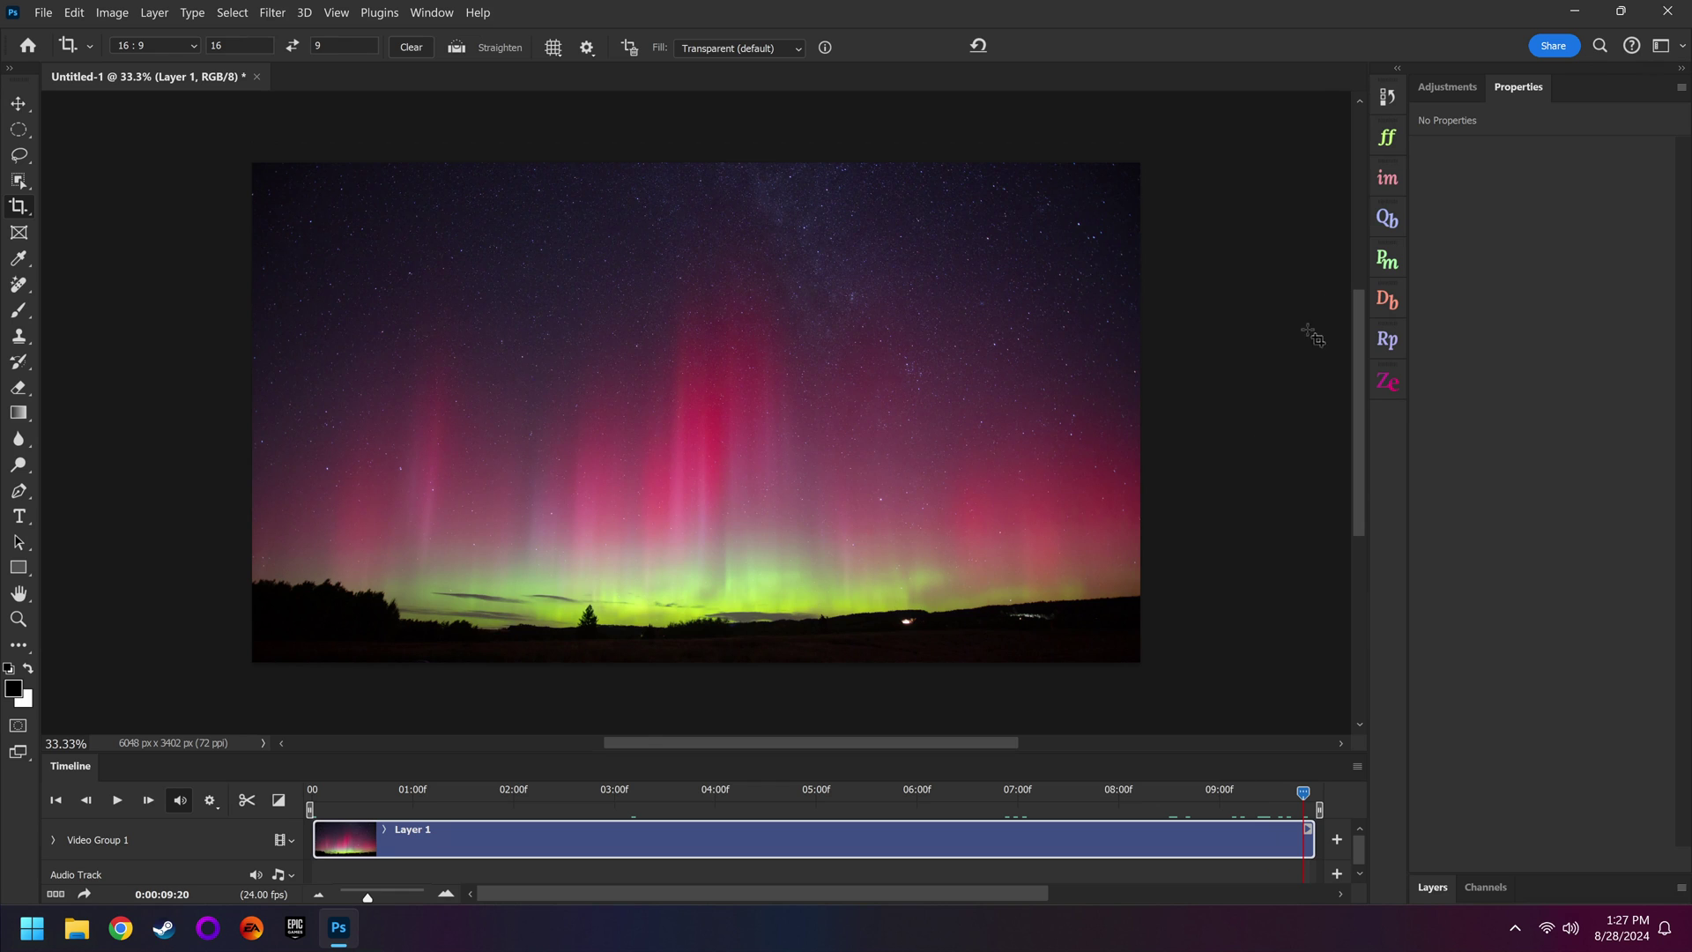
Revert to the Open state in History and commit a new 16:9 crop
click(1387, 98)
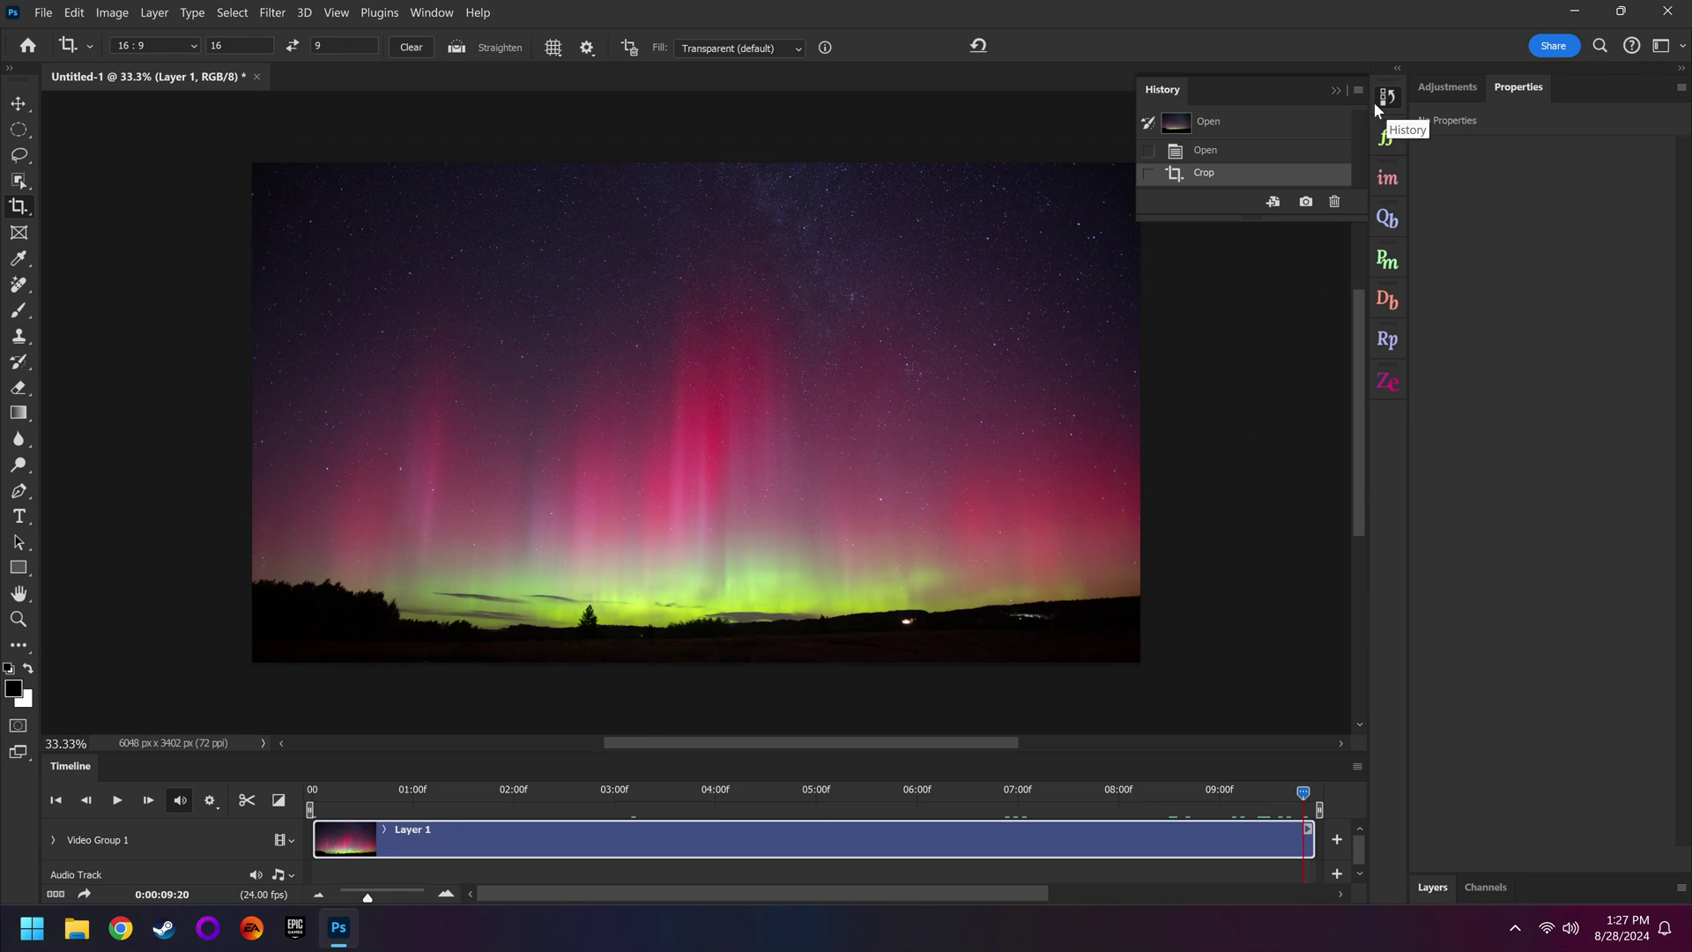
click(1226, 153)
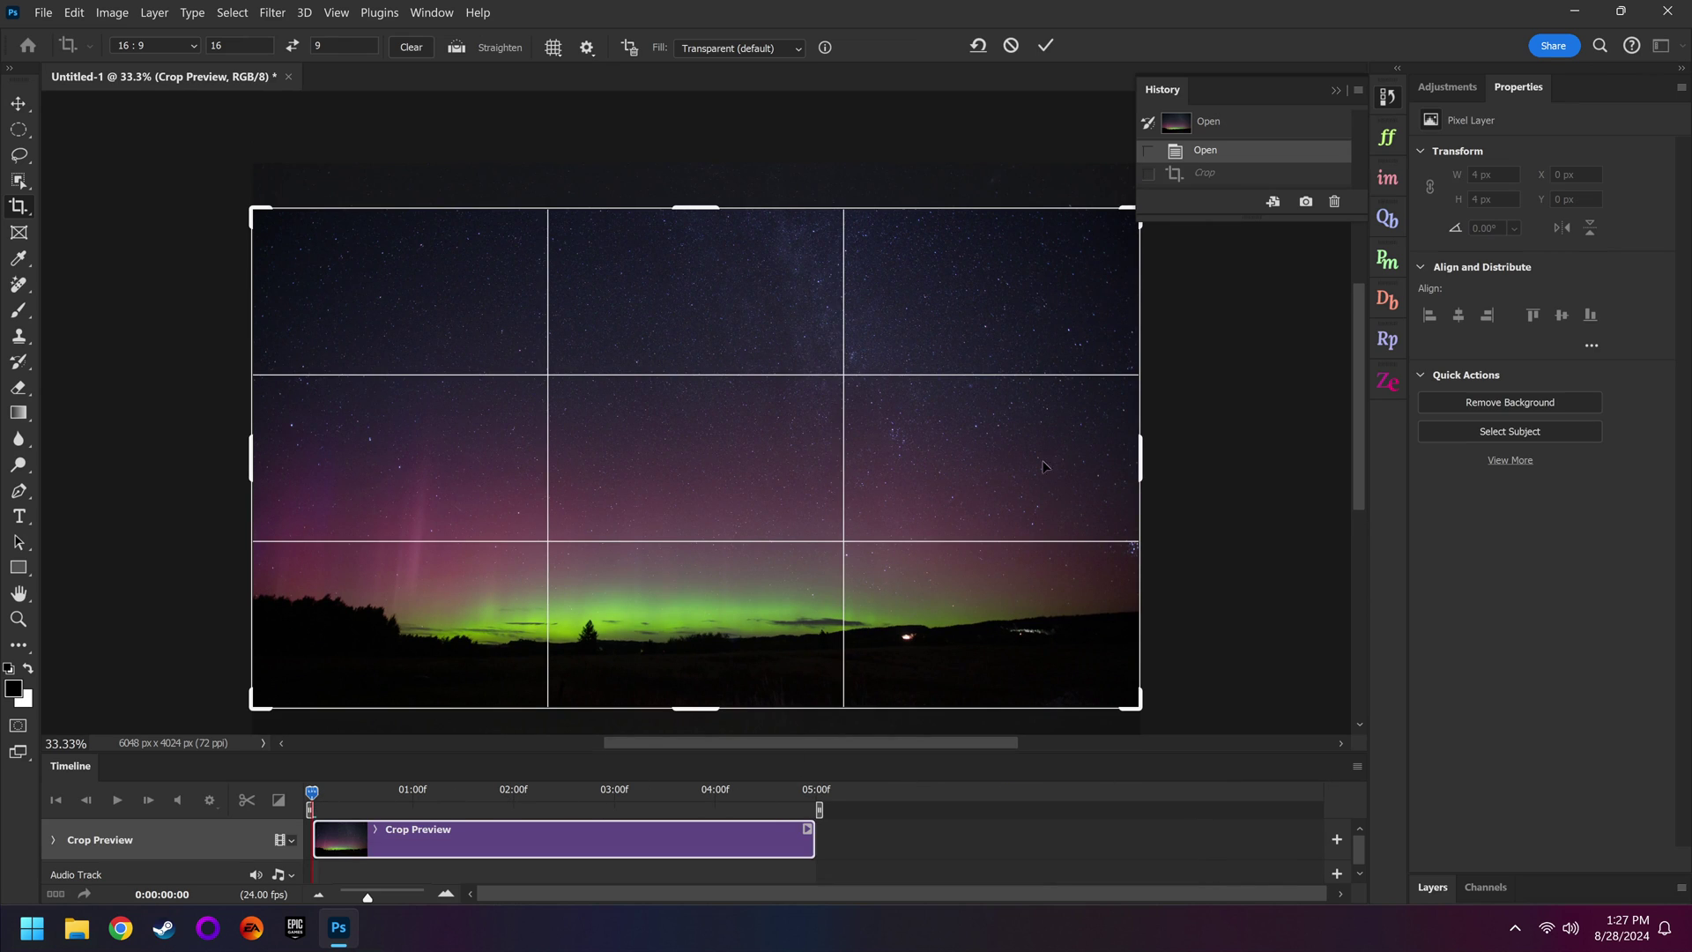
double_click(745, 416)
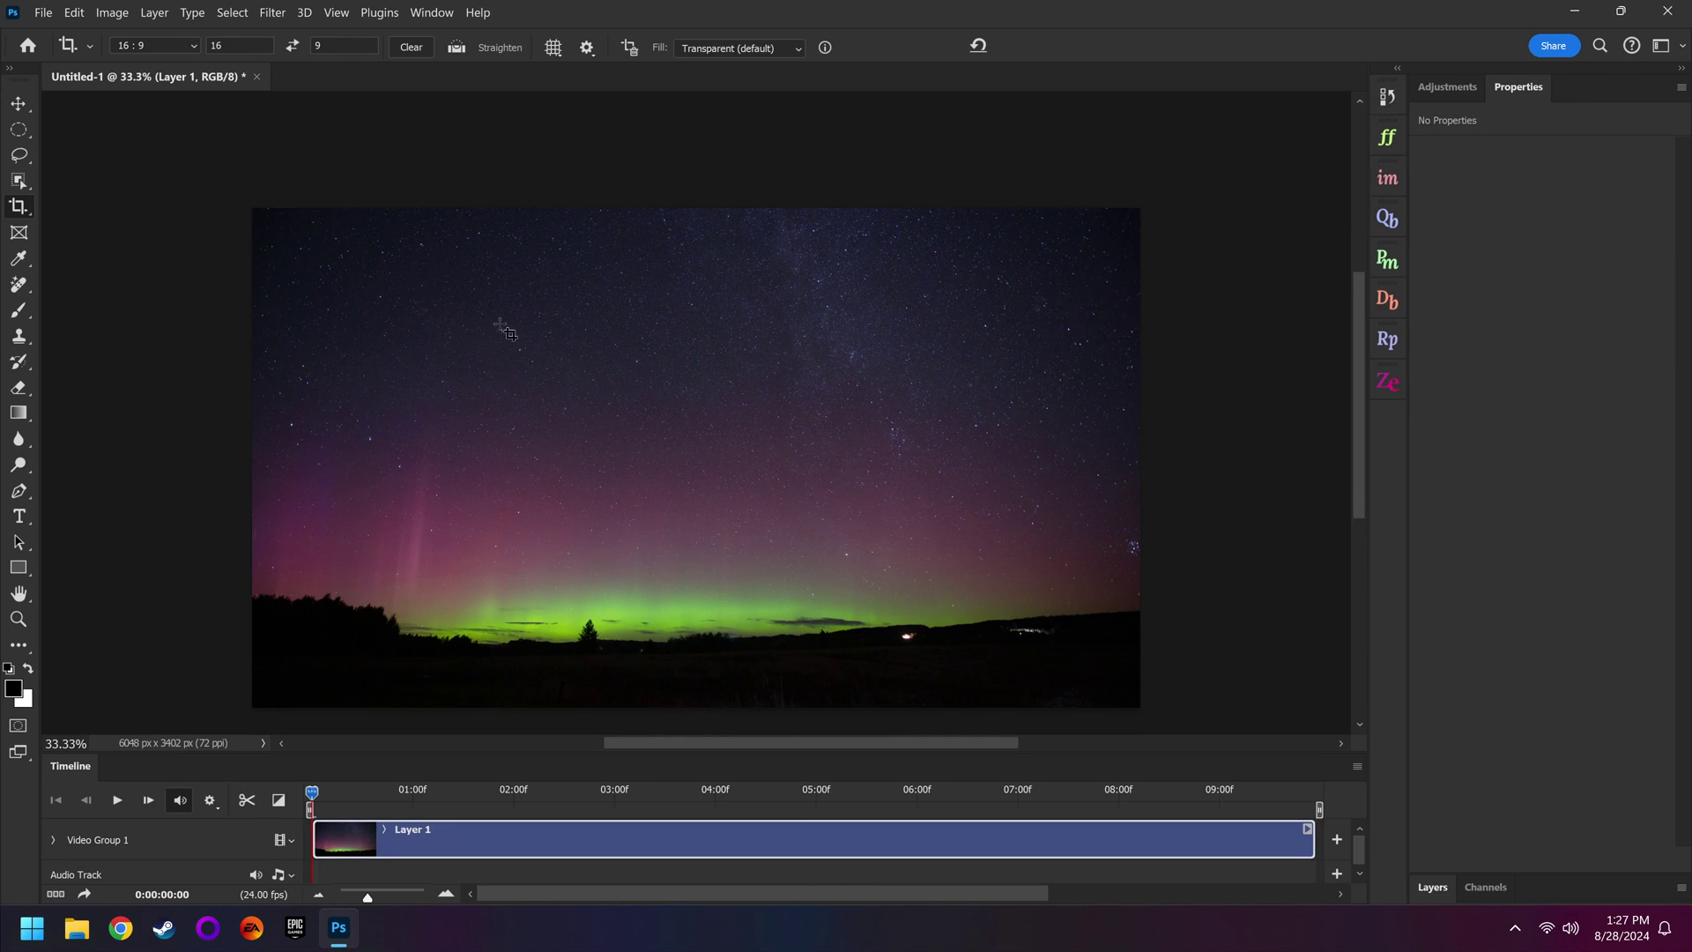
In Render Video, change the output size to 3840 x 2160
click(42, 13)
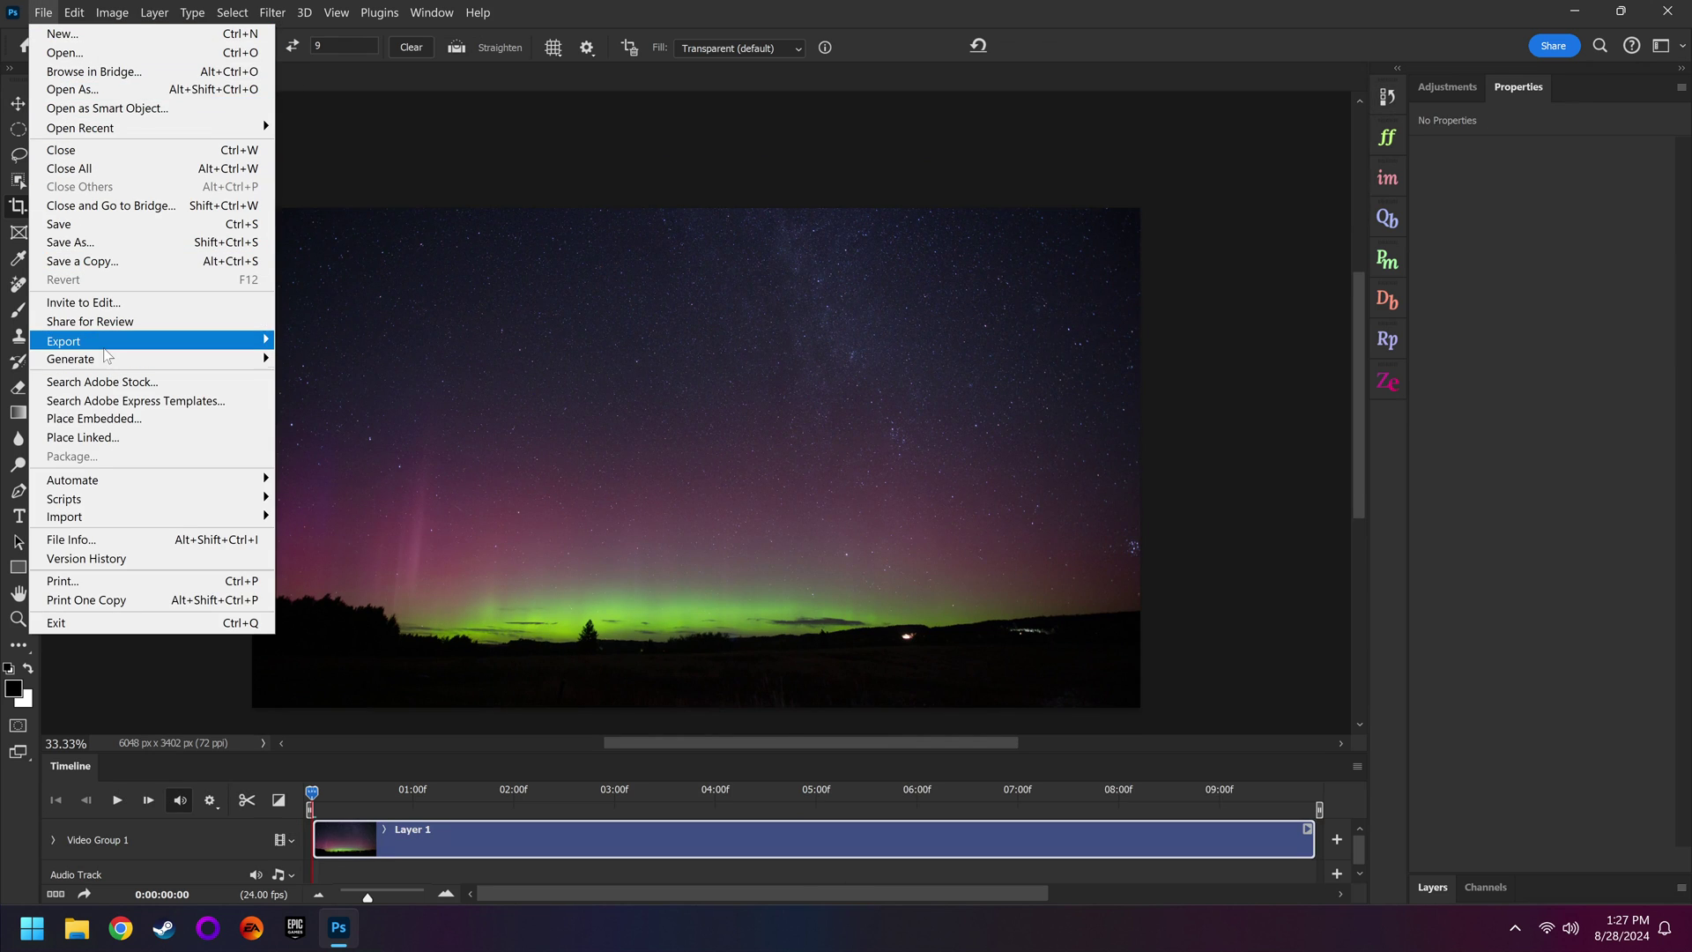
mouse_move(97, 341)
click(416, 579)
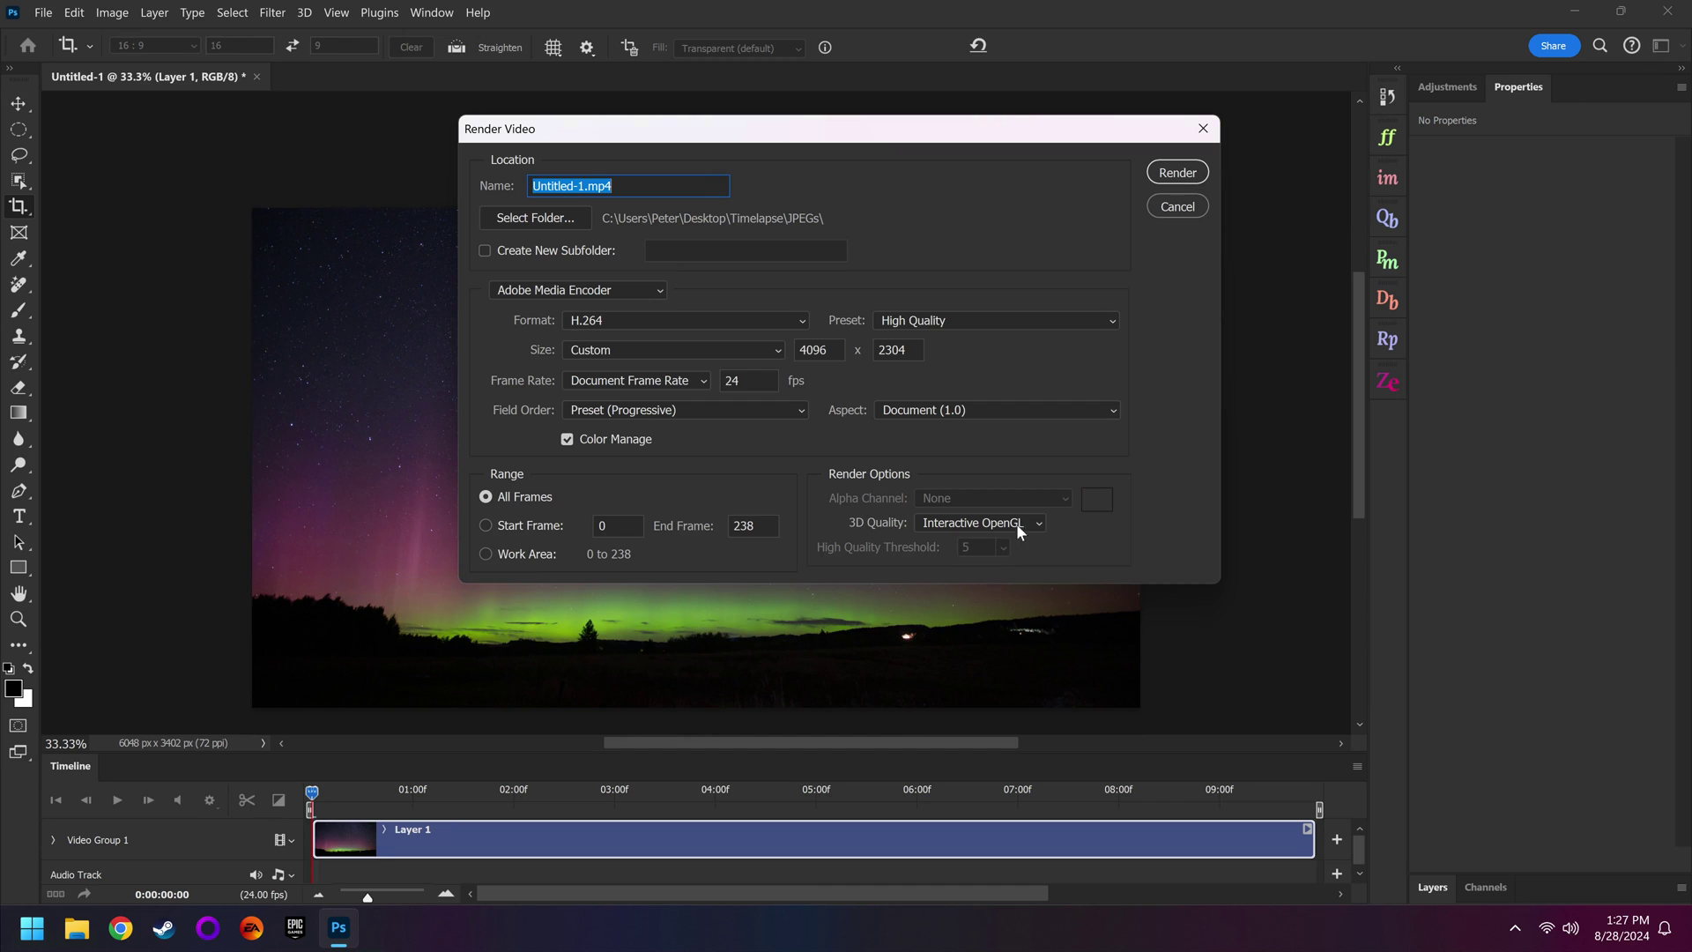
click(670, 350)
click(819, 350)
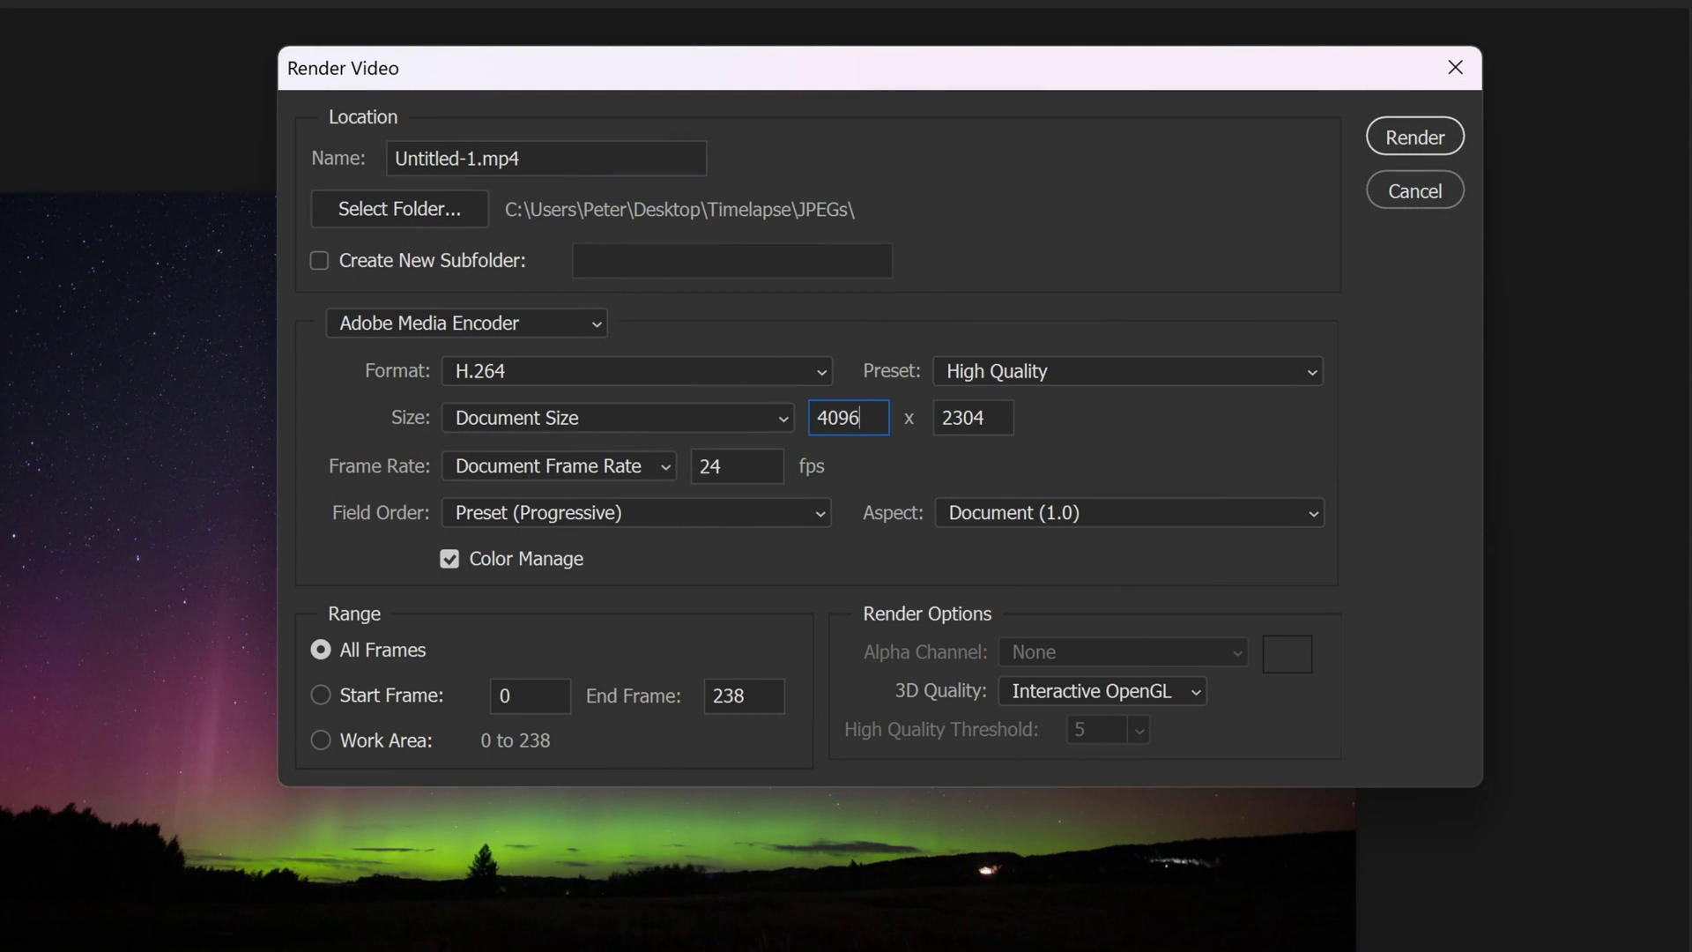
double_click(859, 417)
text(3840)
key(Tab)
text(2160)
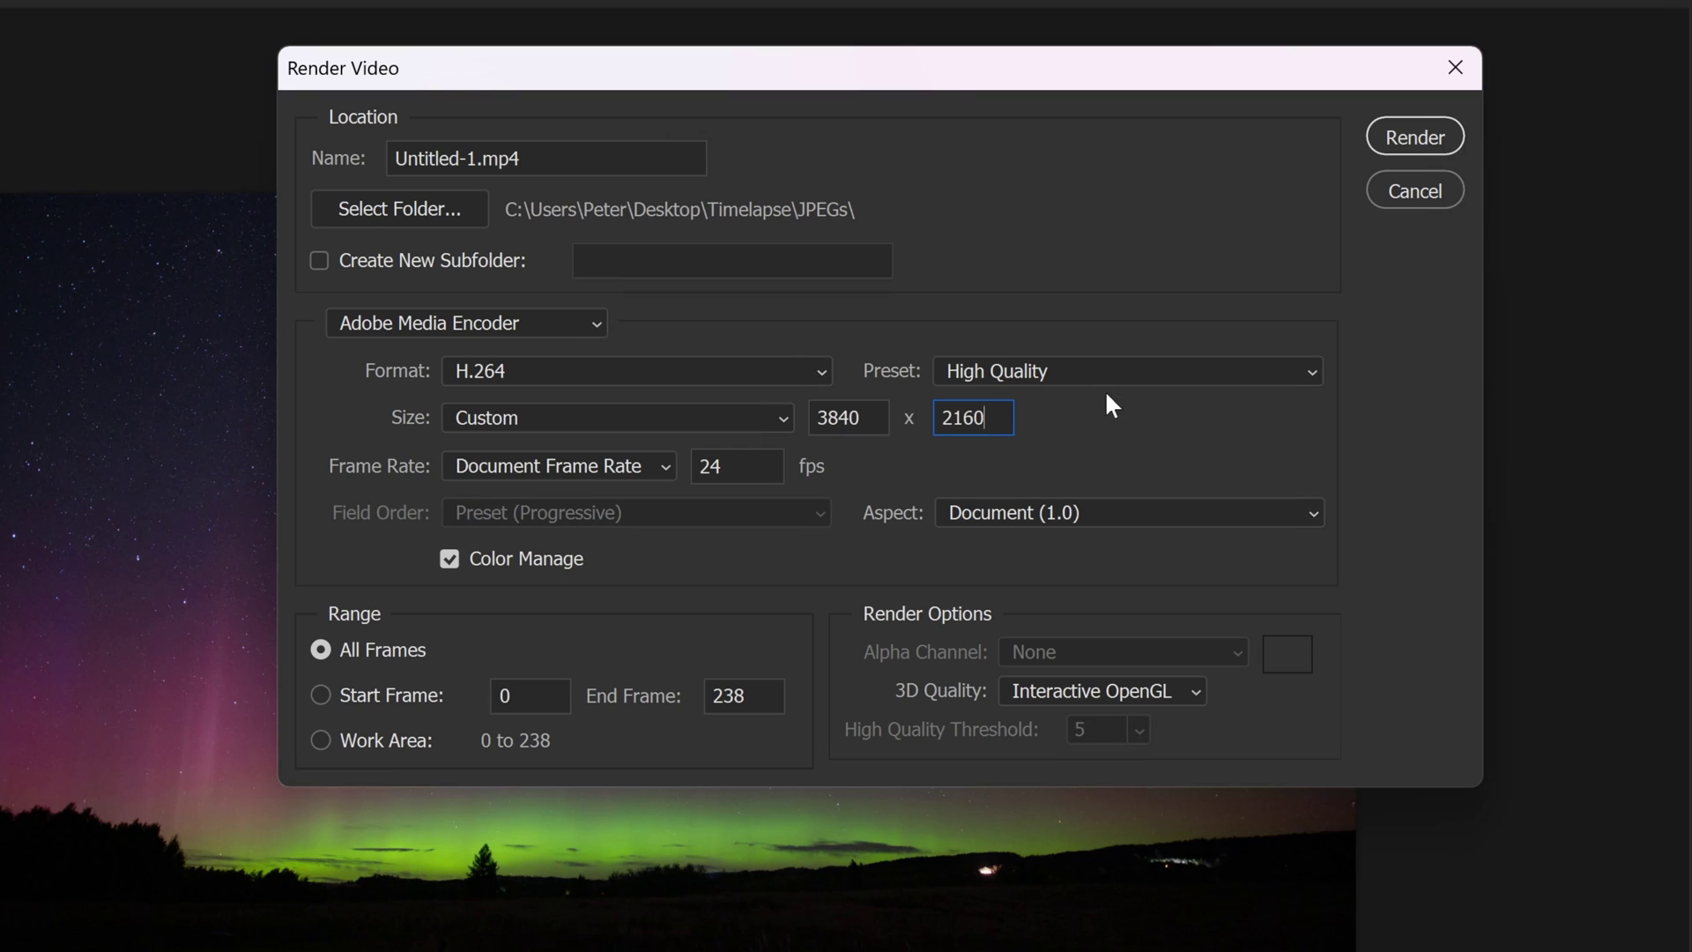
key(ctrl+a)
Rename the output file to Aurora and render the video
click(460, 159)
drag(477, 159, 350, 159)
text(Aurora)
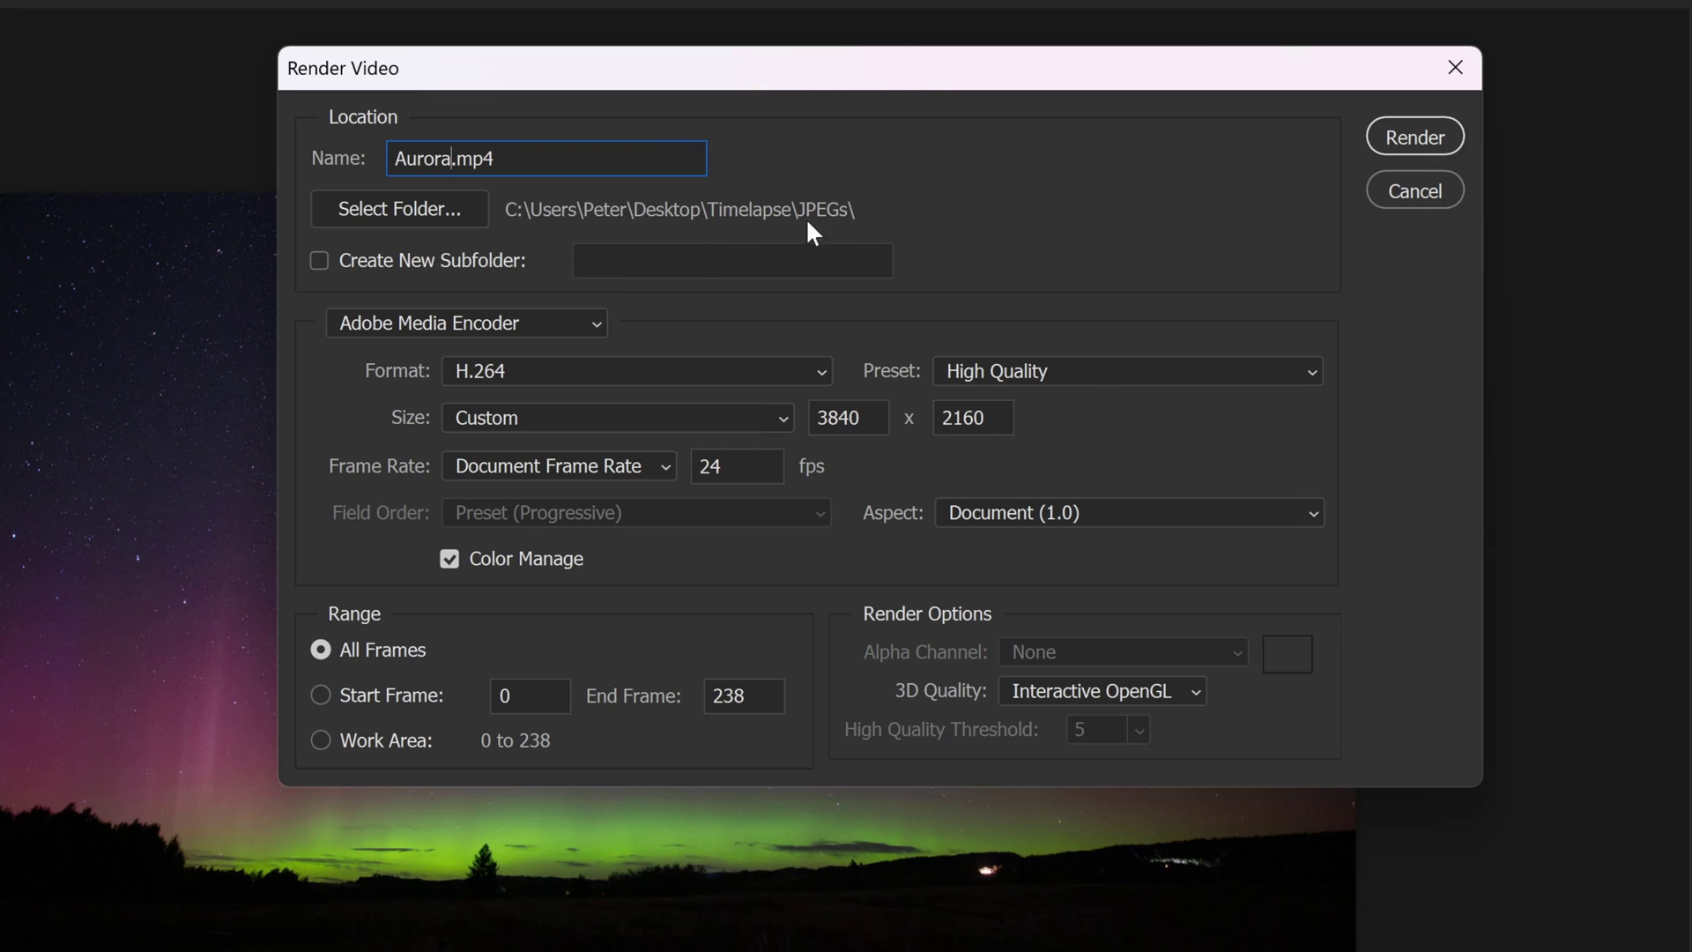
click(1453, 136)
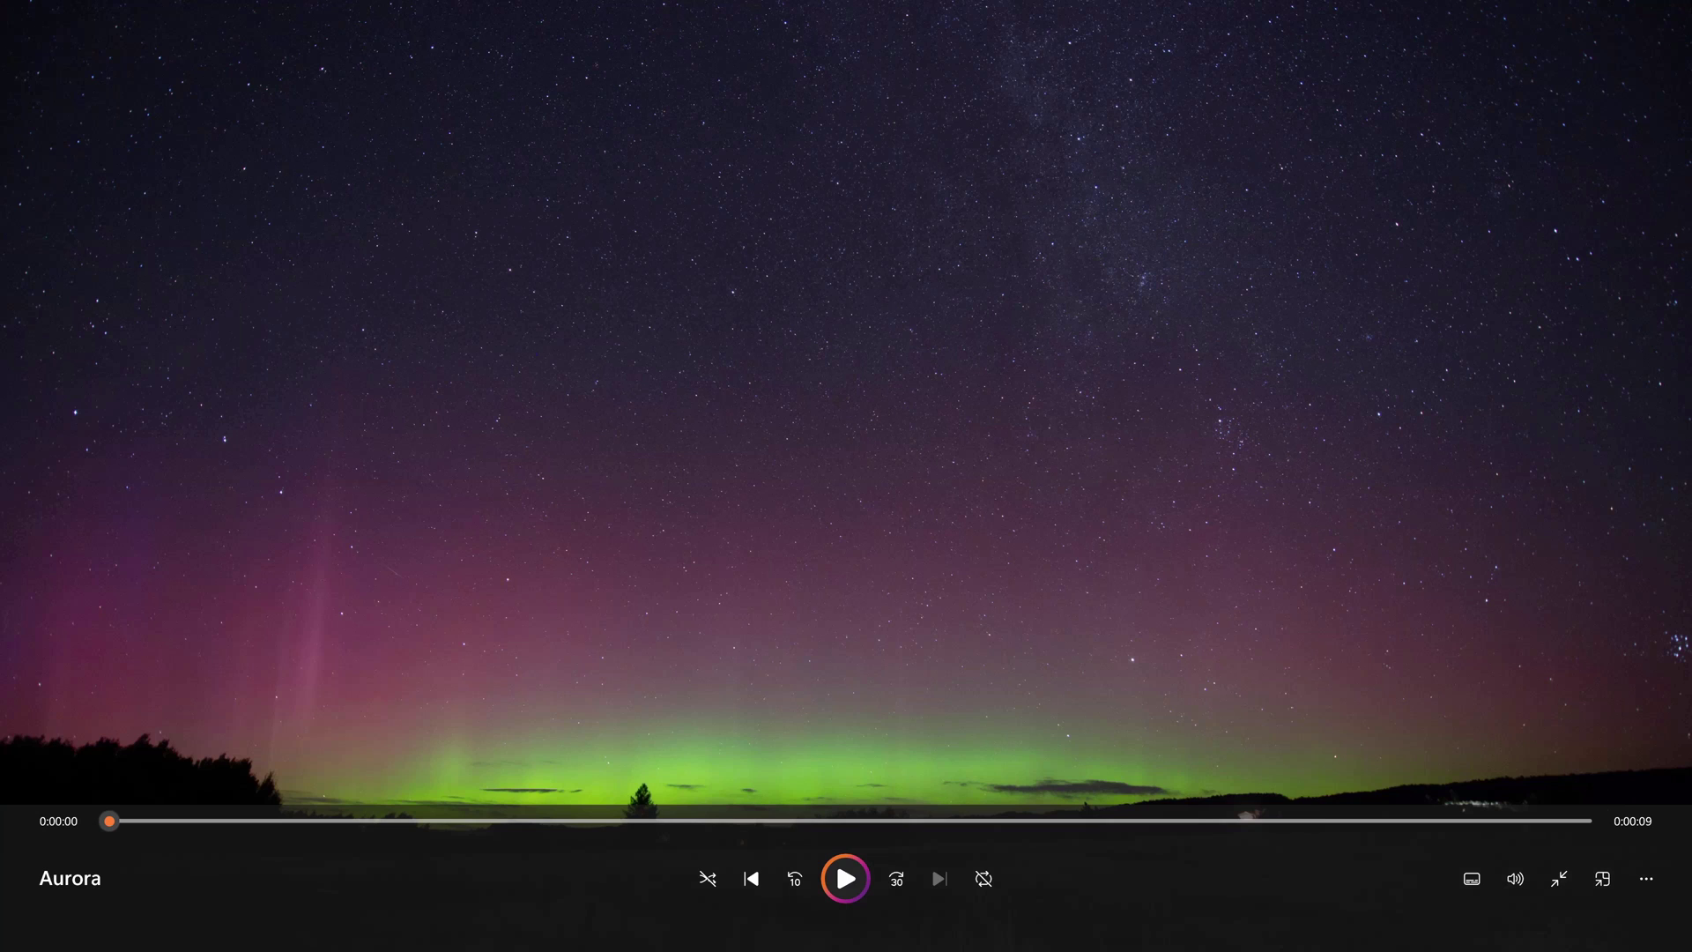
Close Windows Media Player after reviewing Aurora.mp4
click(1685, 14)
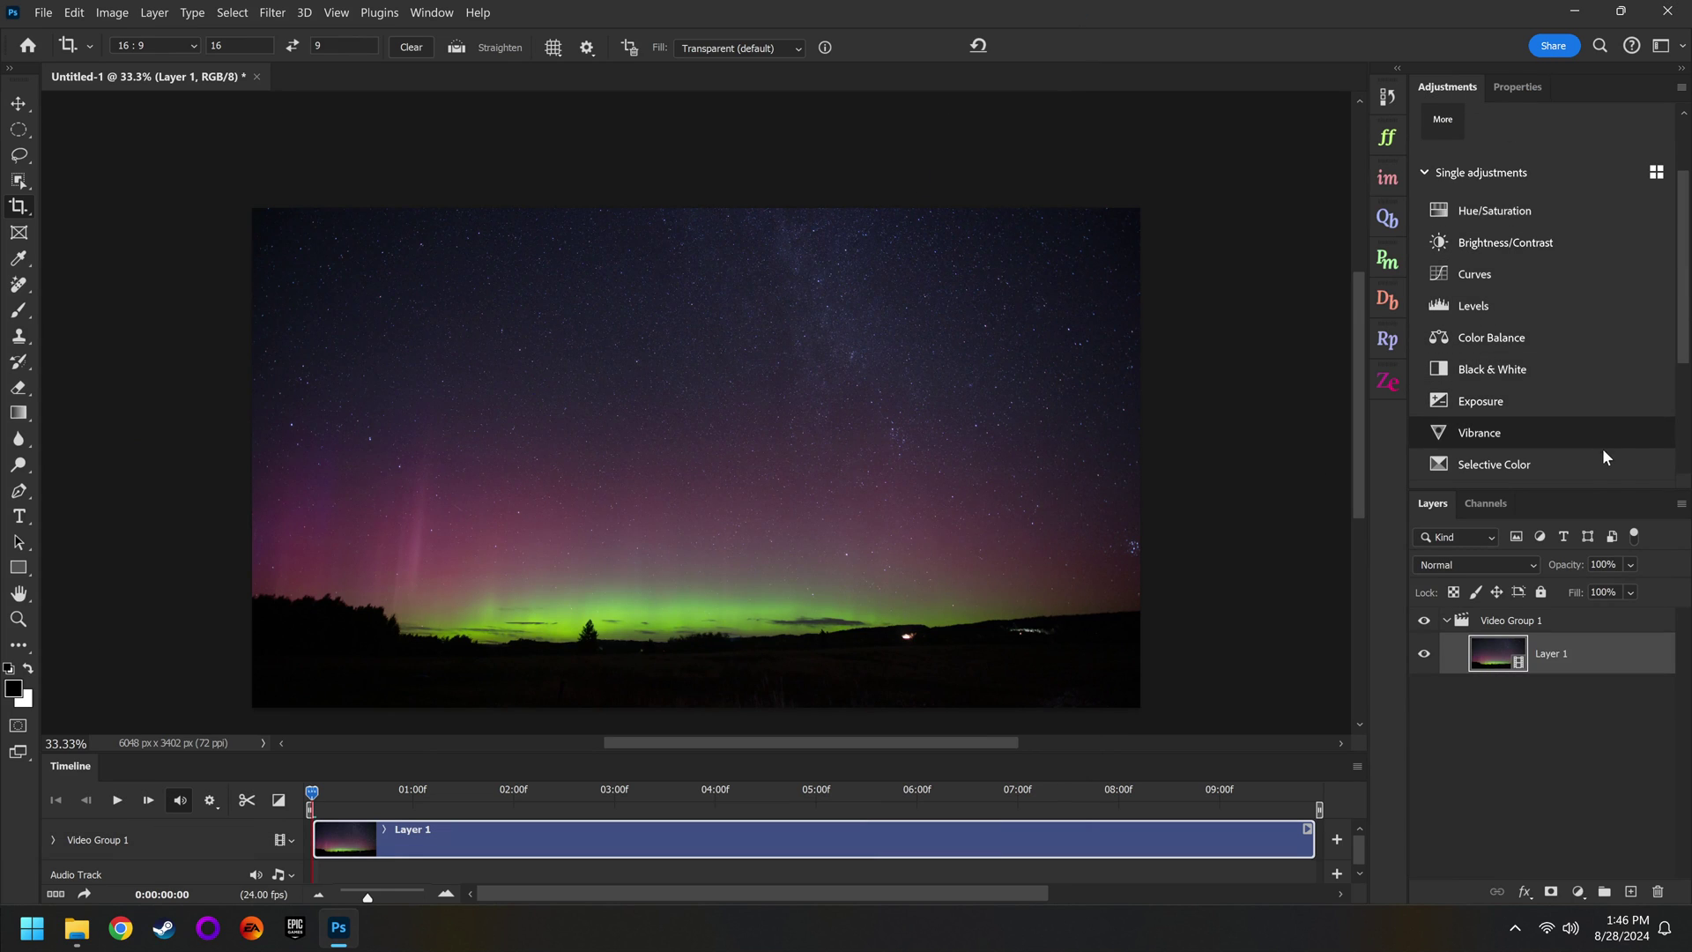
Add a Selective Color adjustment layer and lower magenta and yellow in the Reds
click(1565, 460)
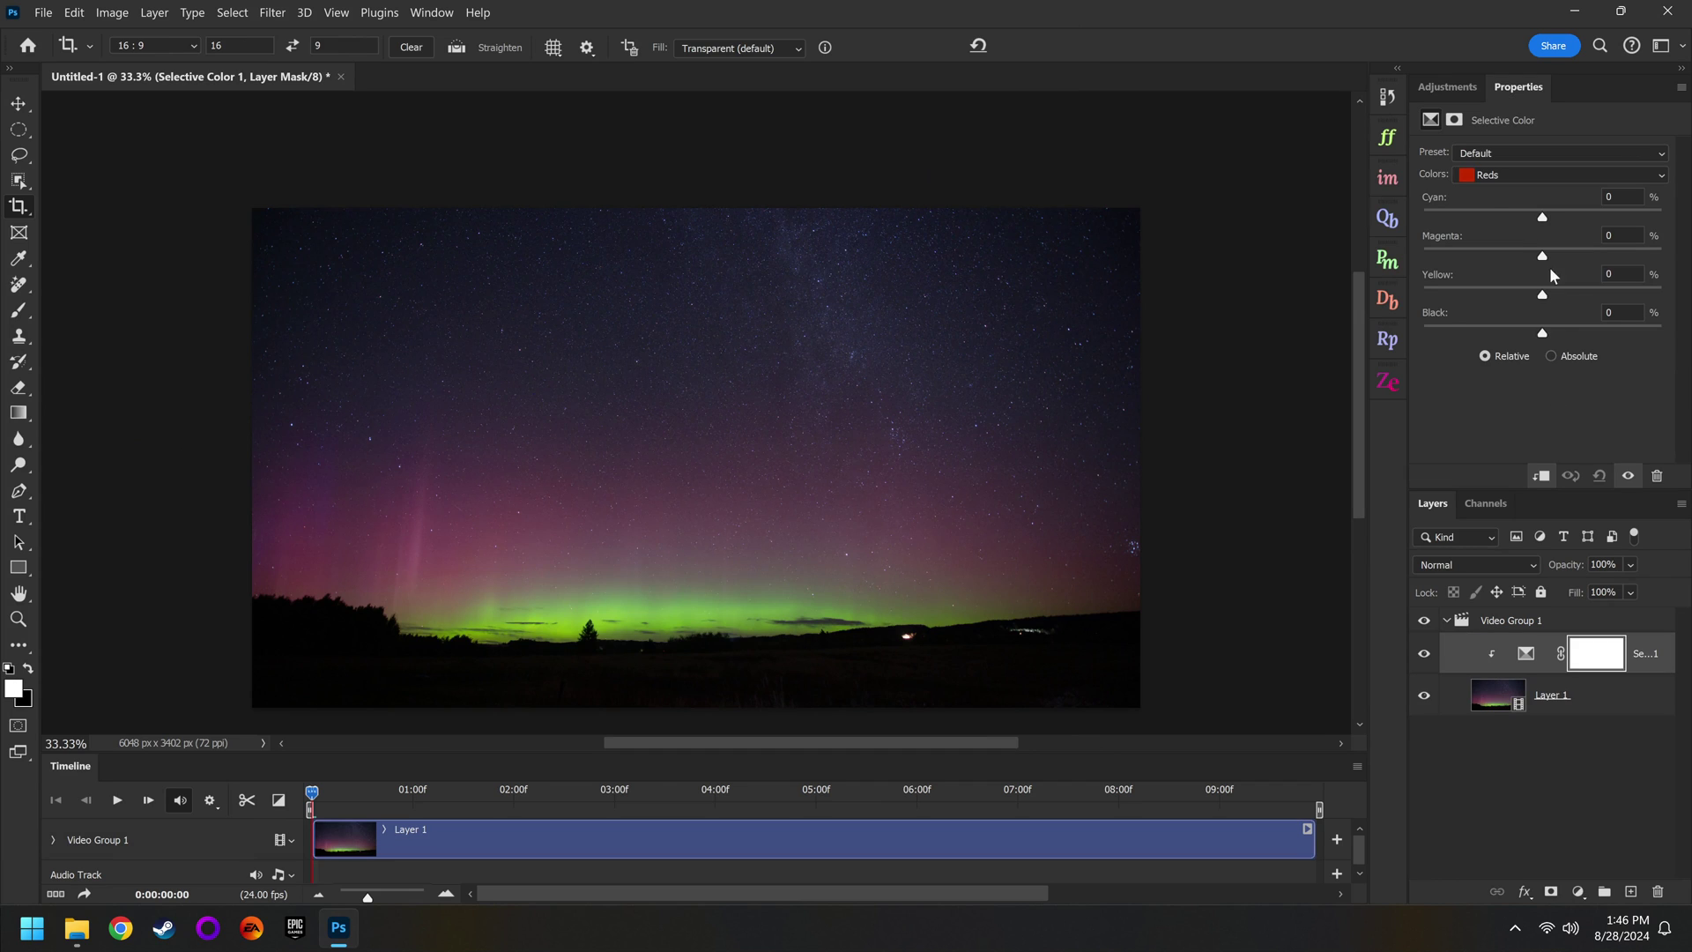
click(893, 798)
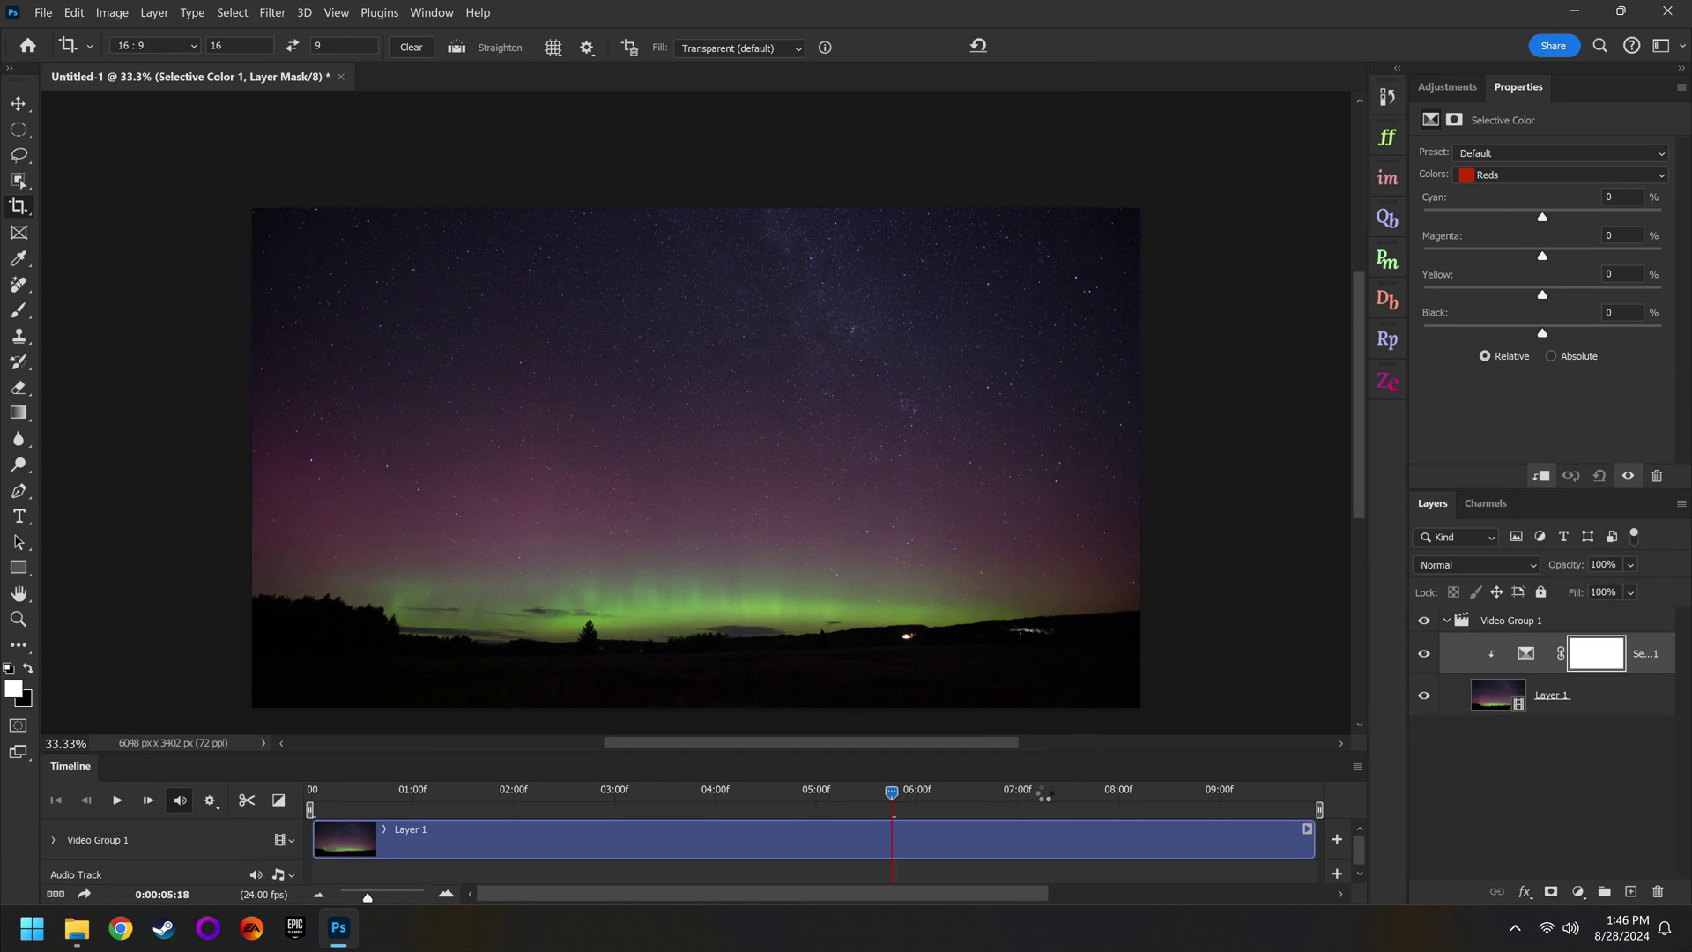
click(1047, 795)
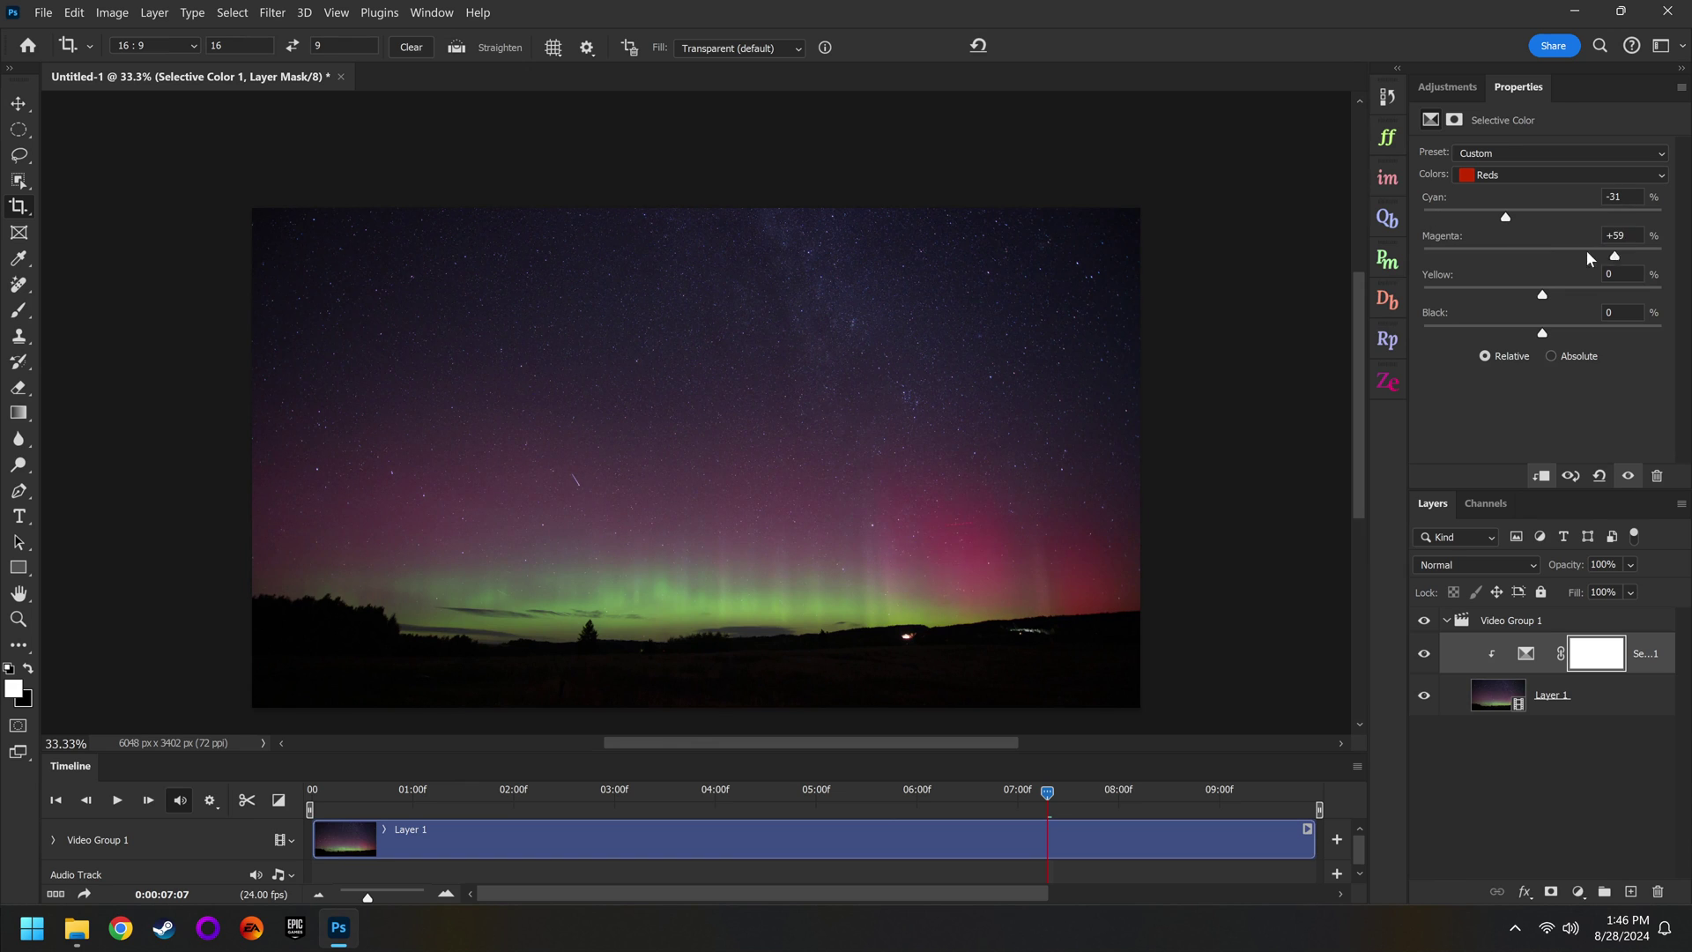
drag(1588, 254, 1526, 282)
Set Greens to Cyan +61, Magenta -8, Yellow +43 and check the result across the timeline
click(1498, 173)
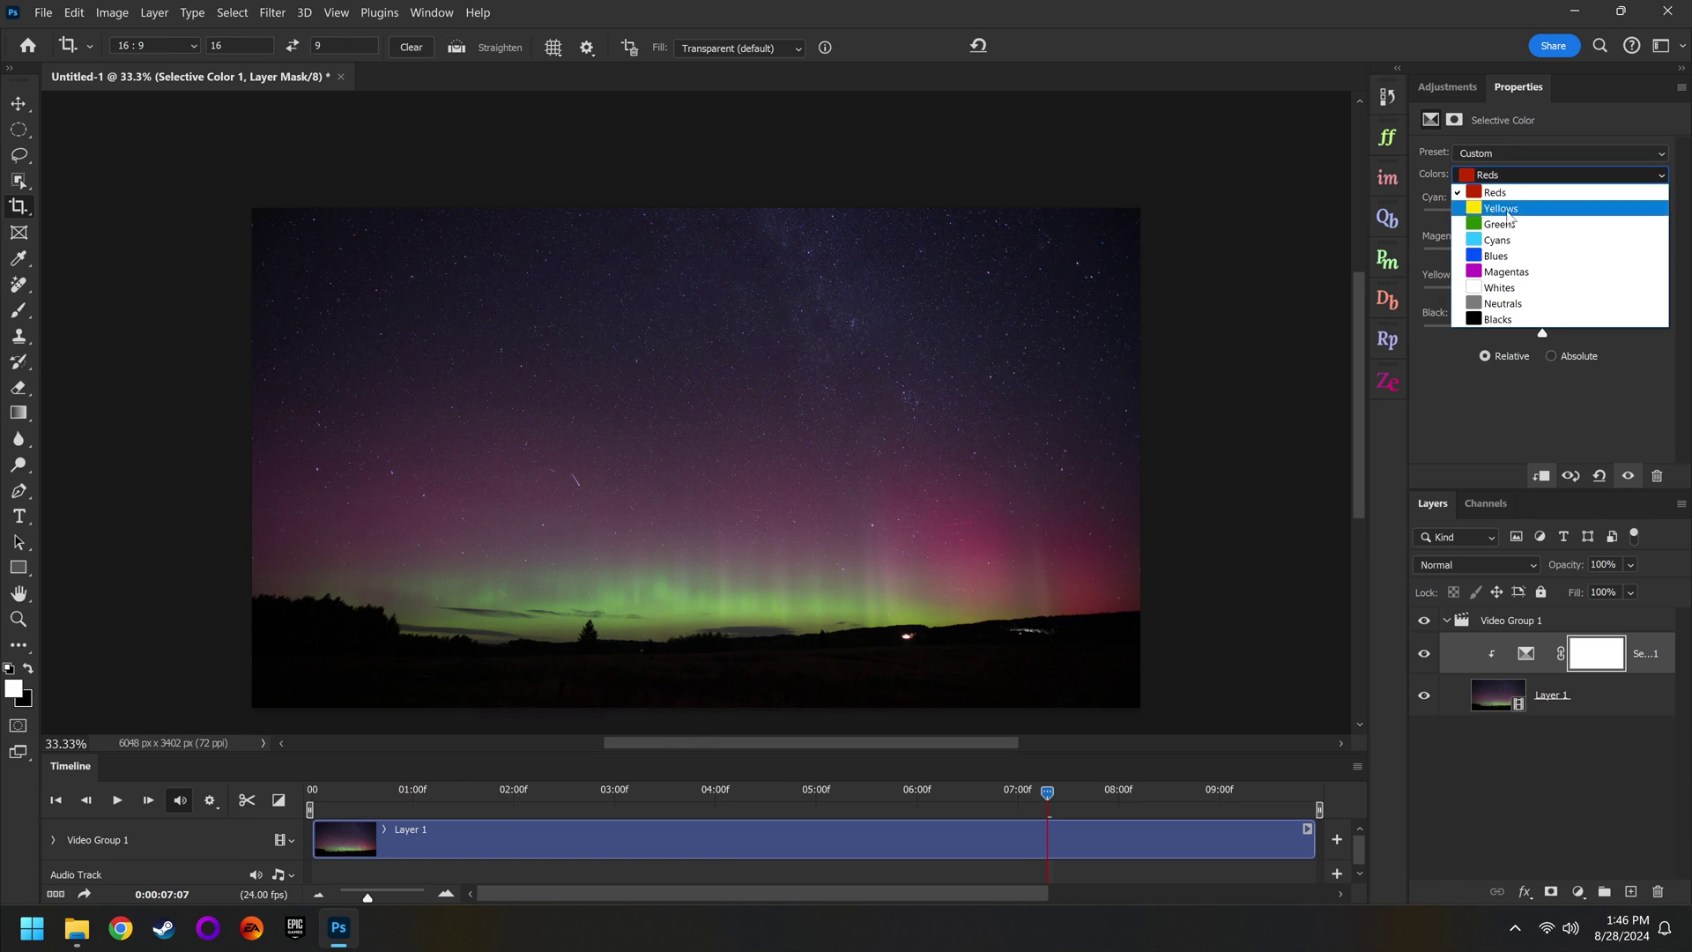
click(1546, 220)
drag(1546, 217, 1593, 294)
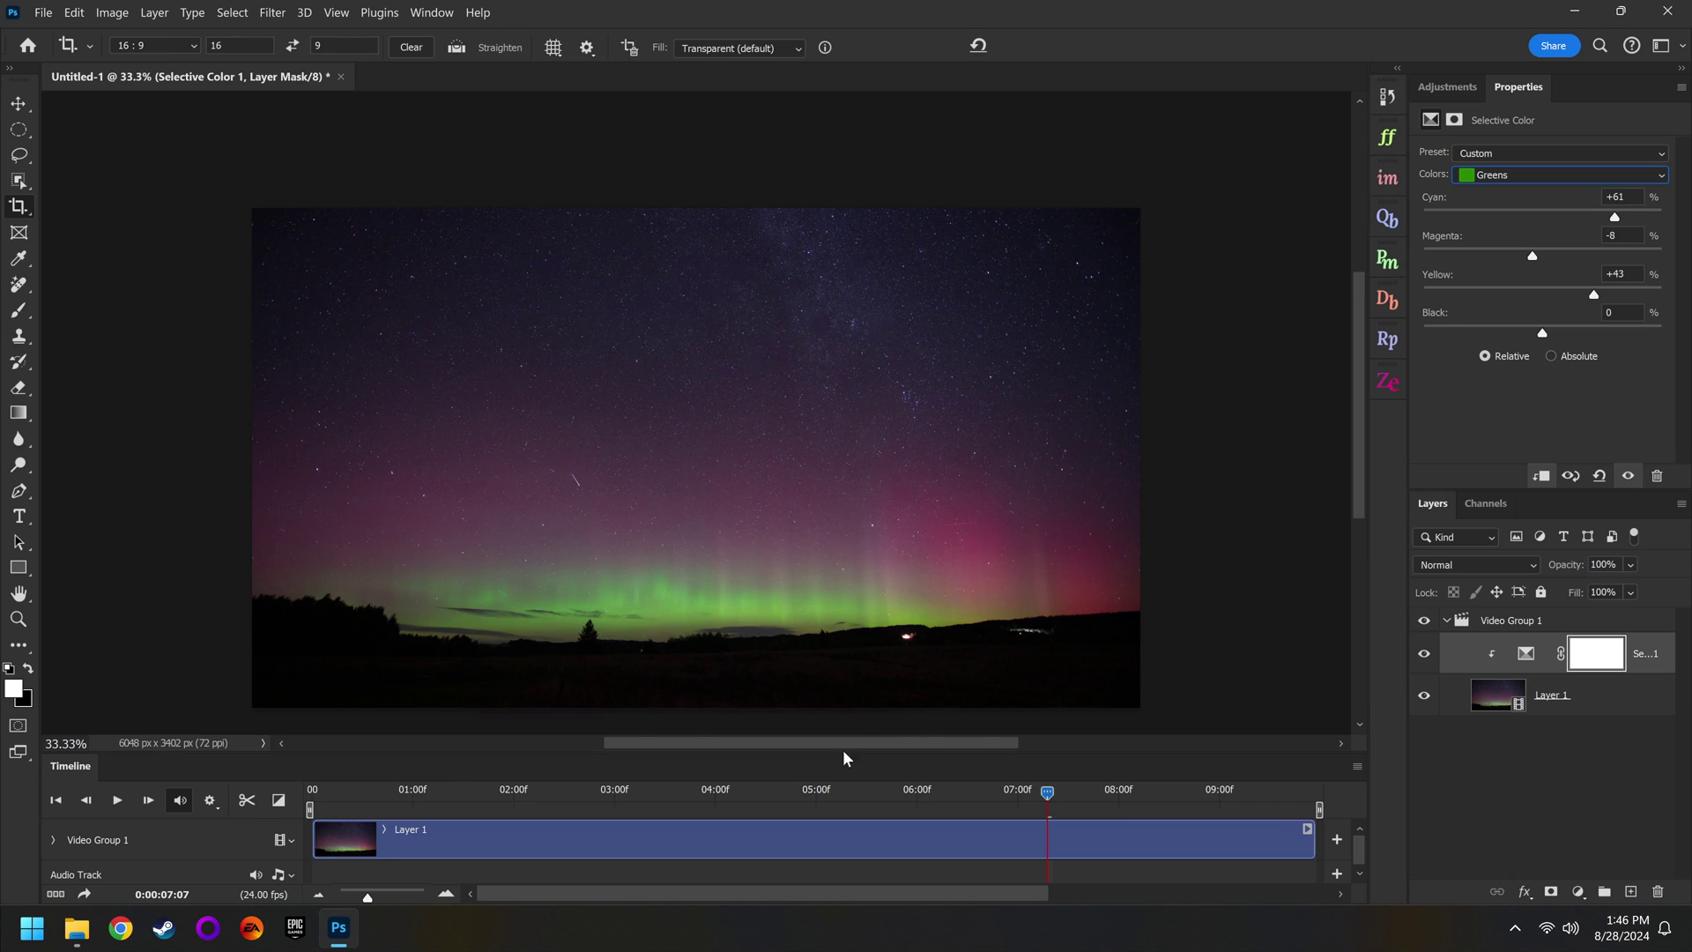
click(671, 792)
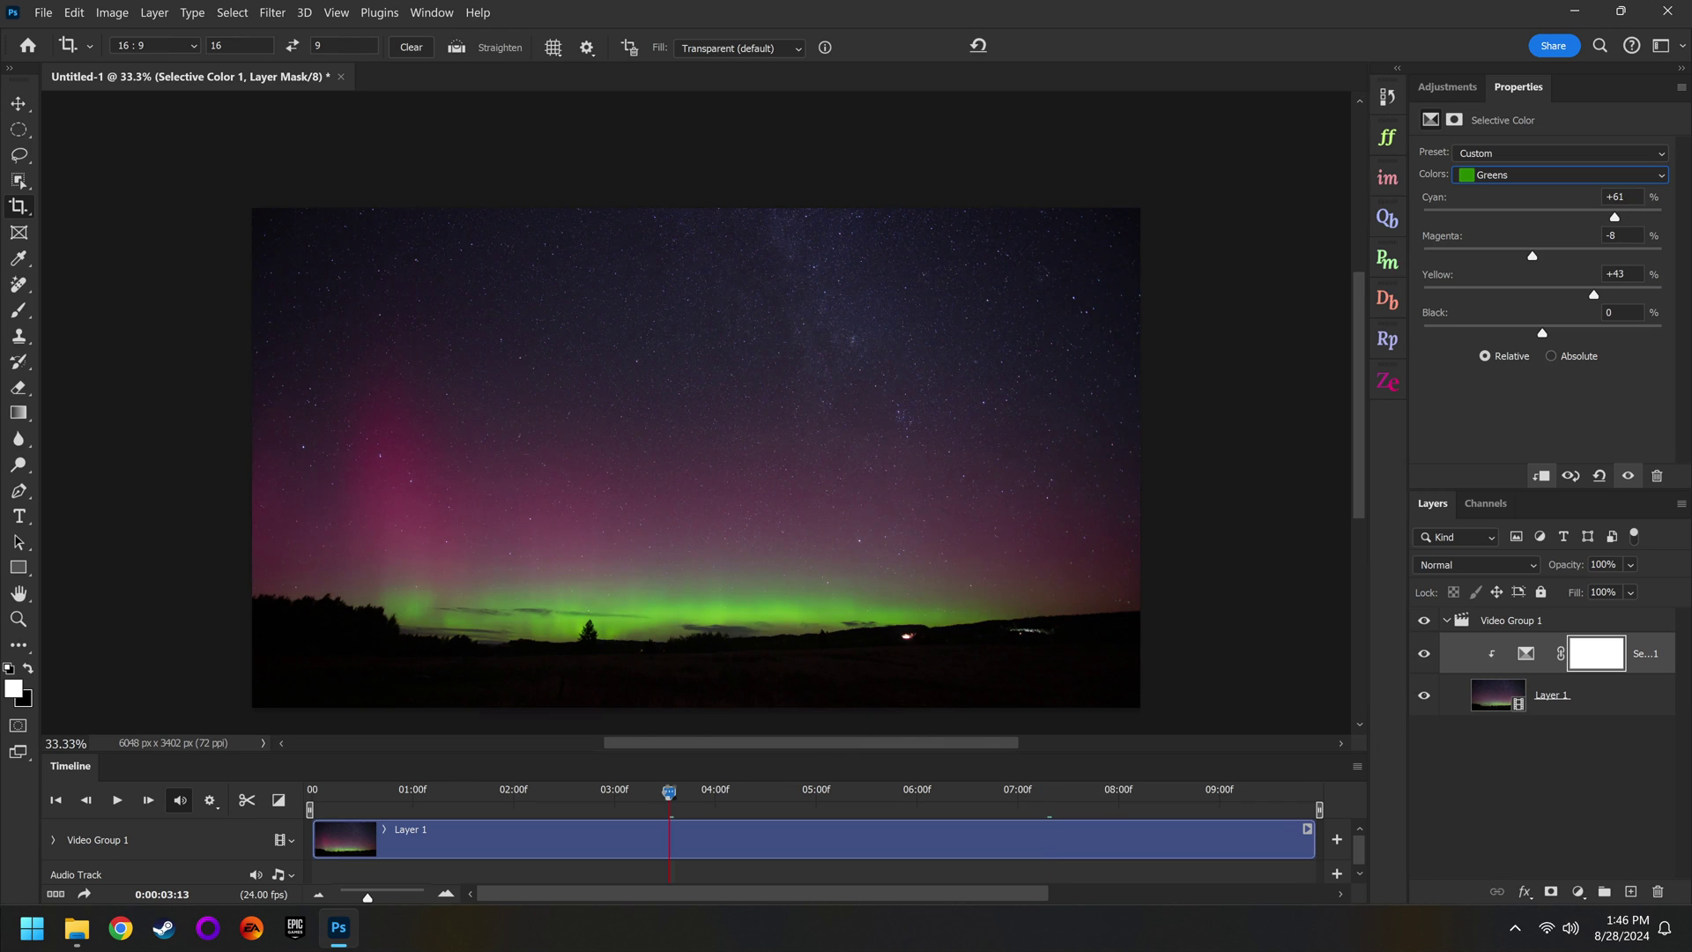
click(581, 792)
click(917, 793)
drag(1100, 792, 1275, 791)
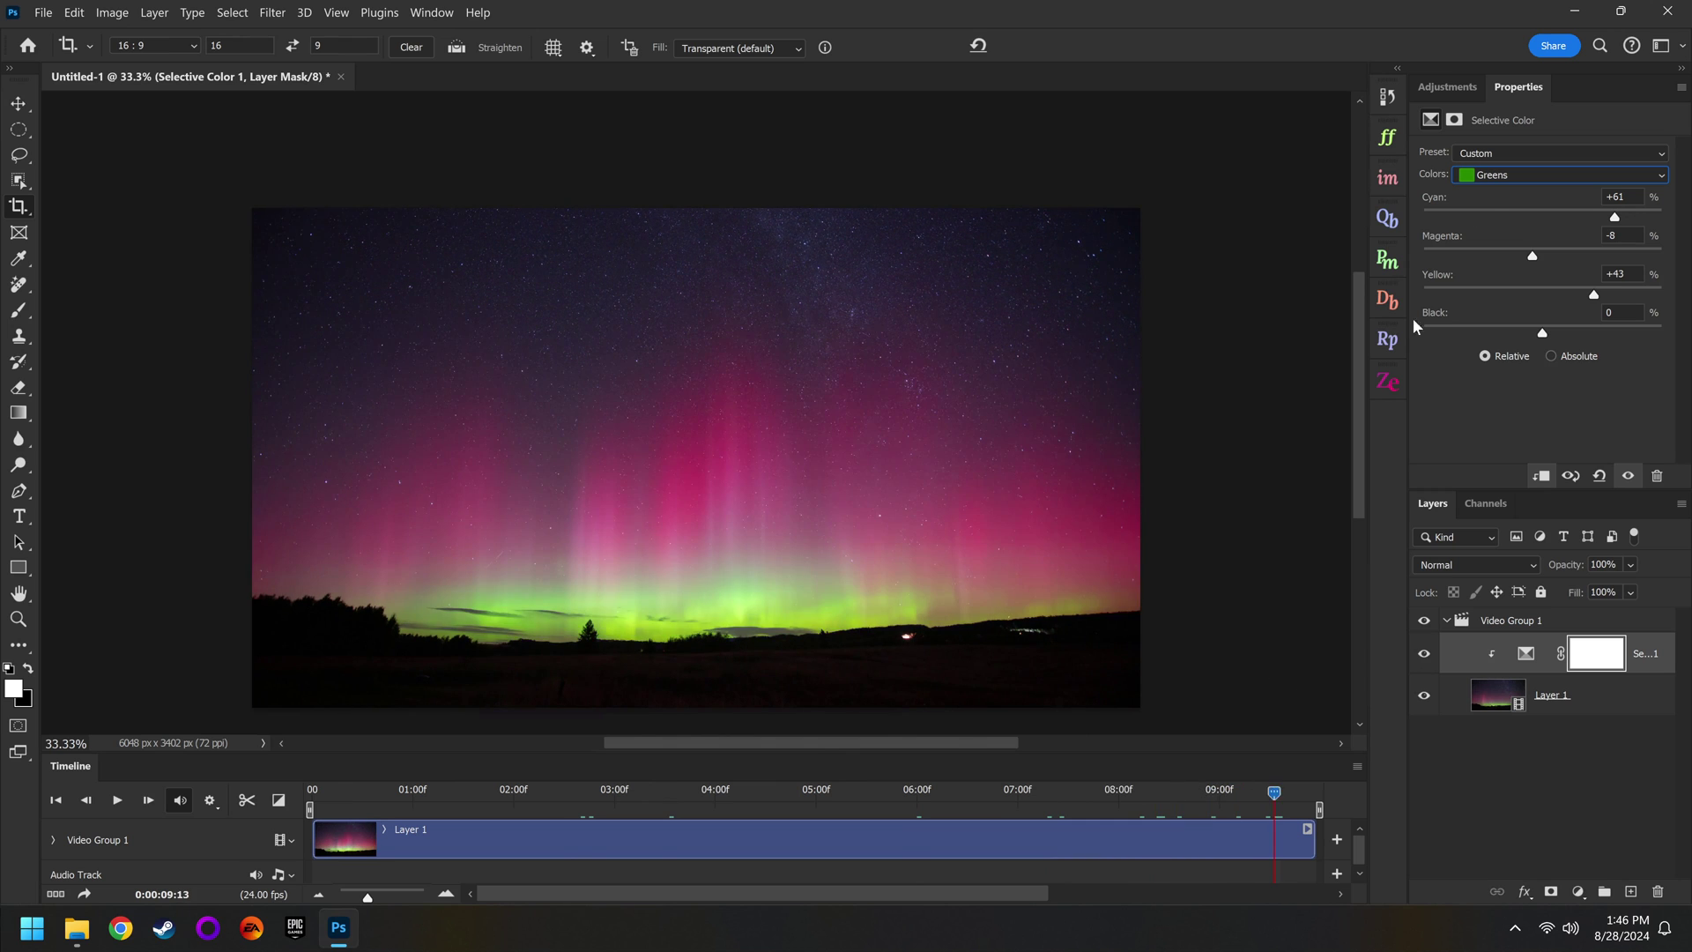